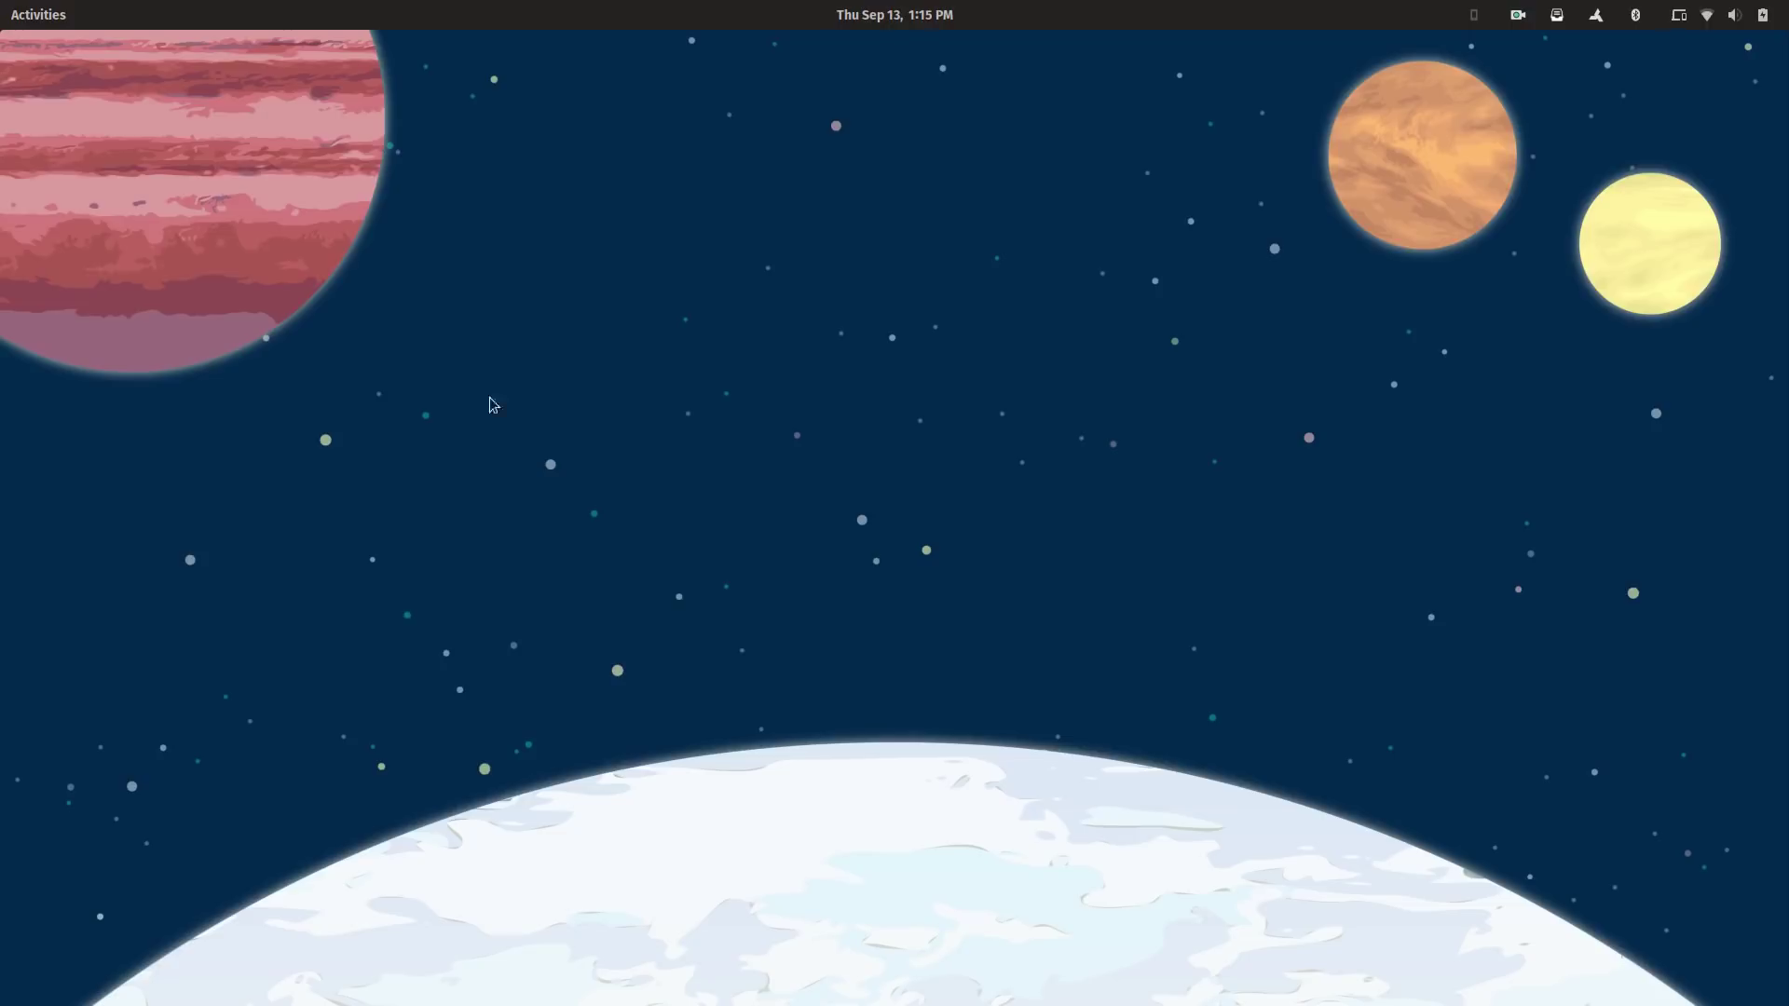
Briefly show the calendar and notifications panel and the overview, then return to the desktop
click(927, 18)
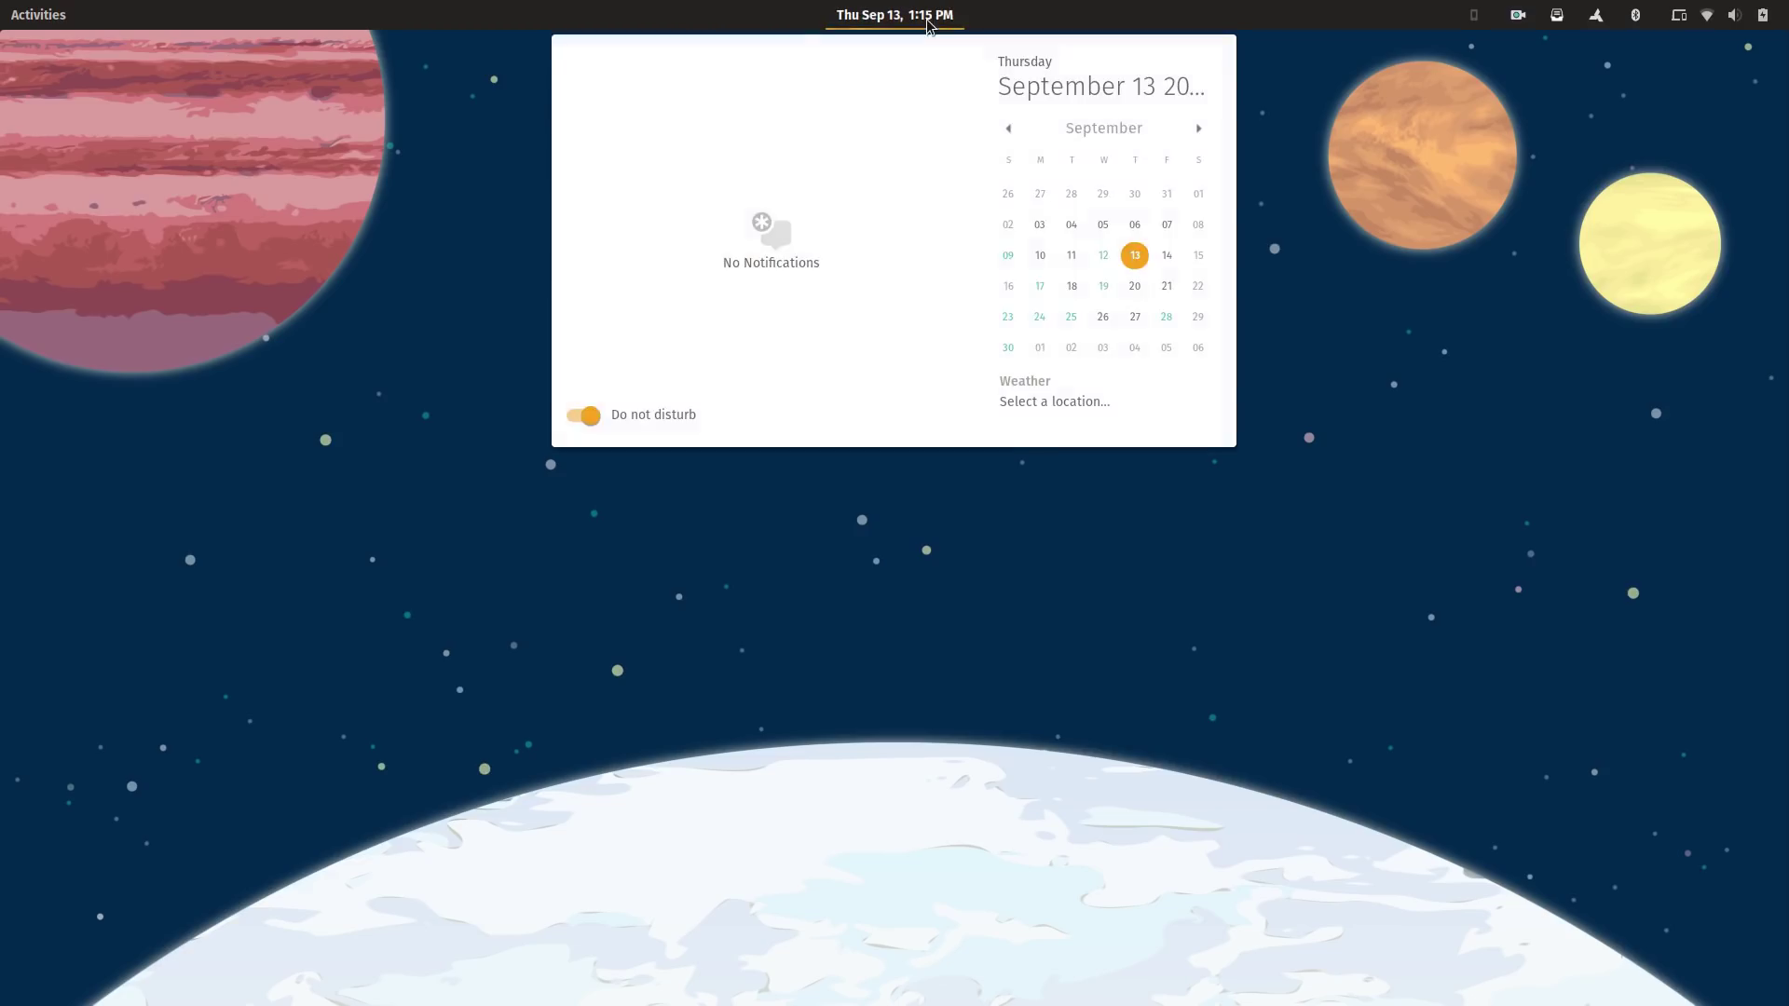
click(927, 18)
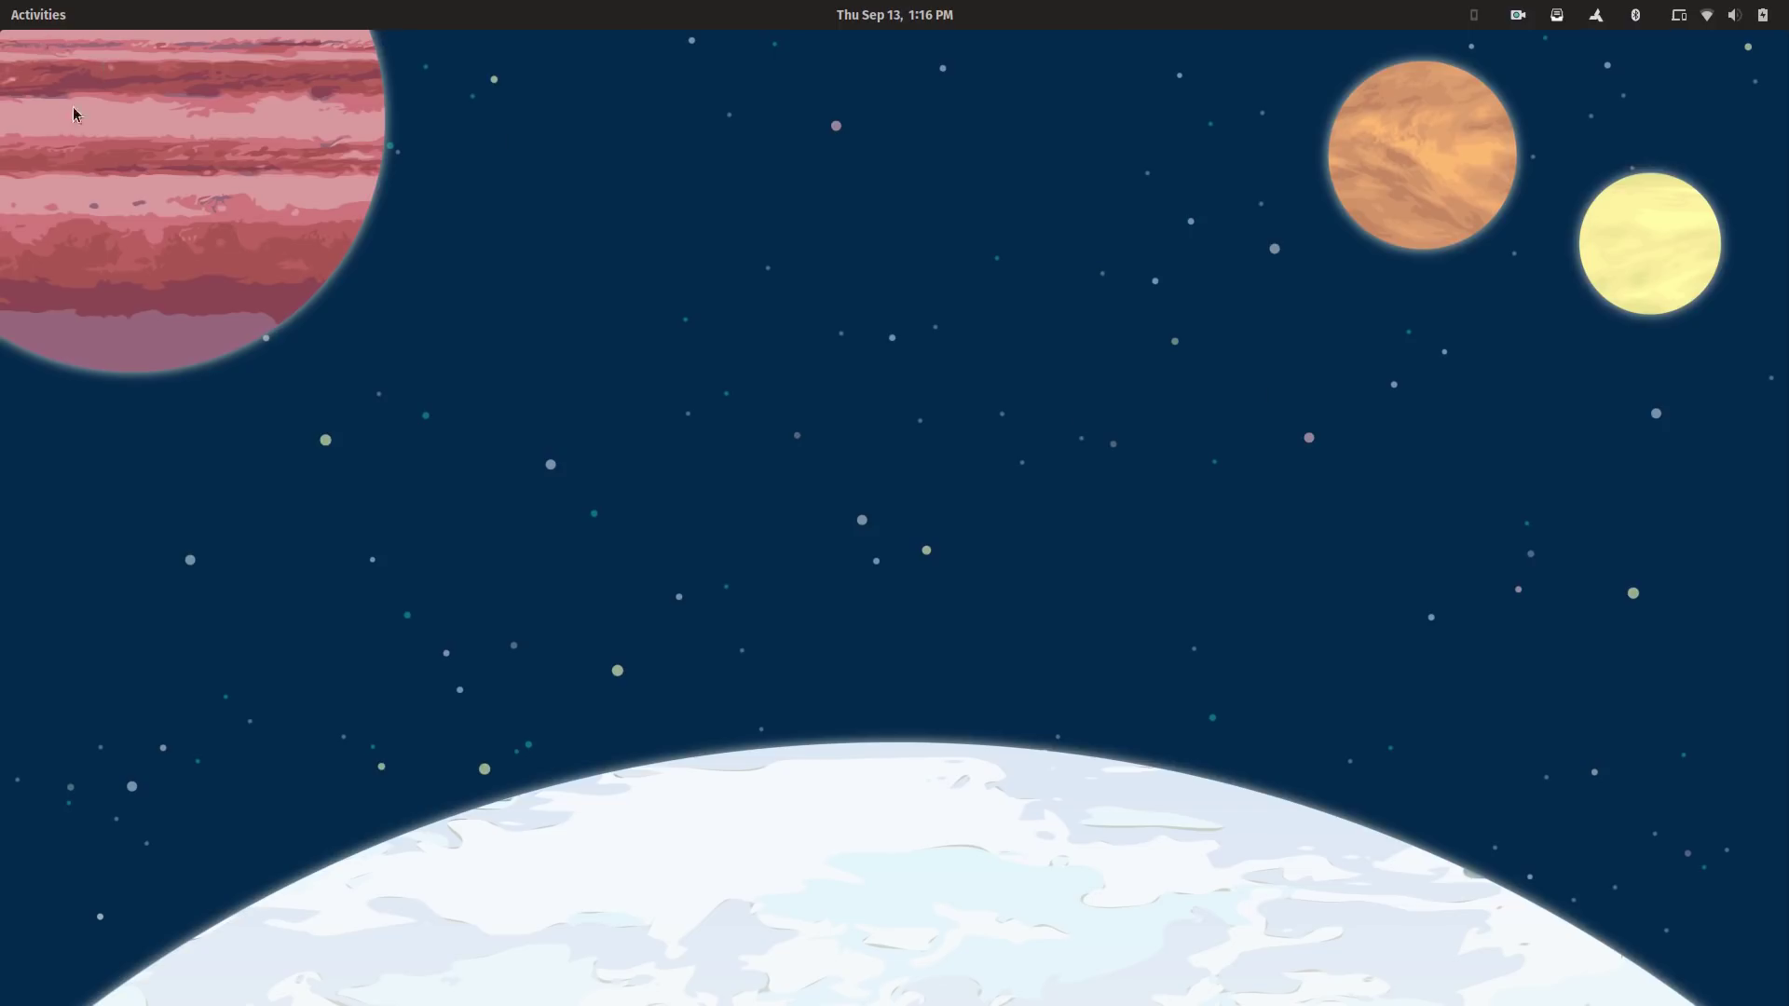
click(16, 18)
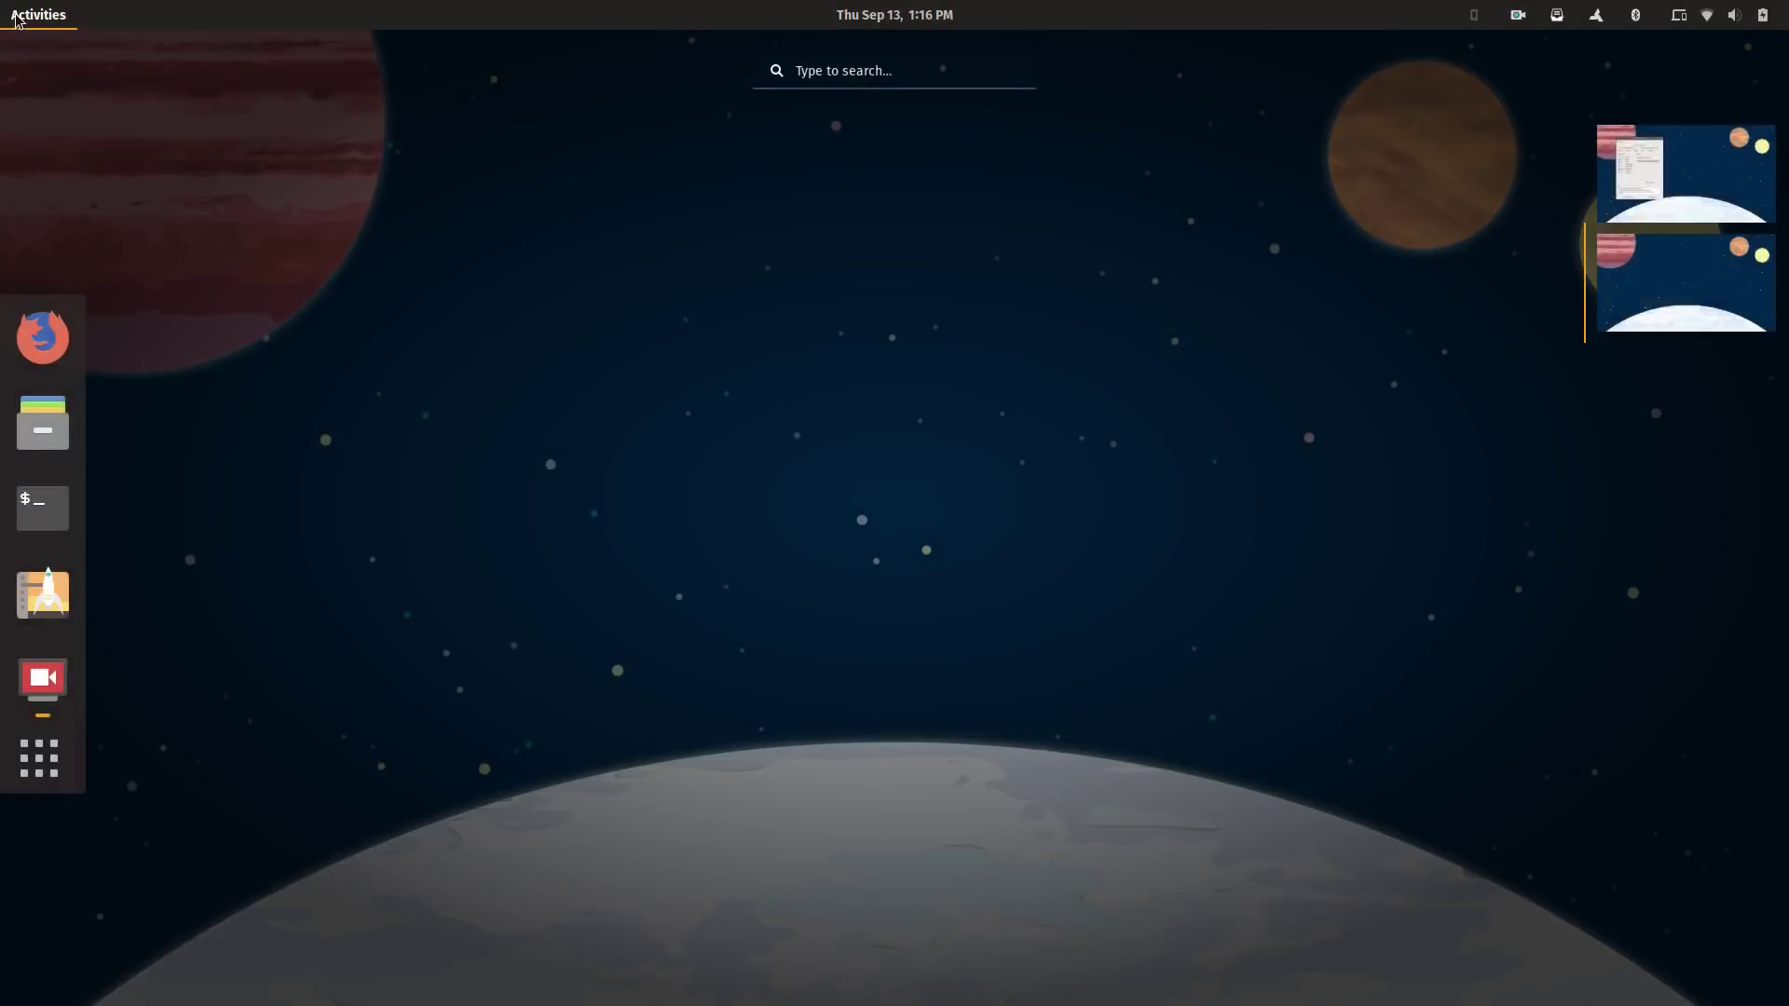
click(16, 19)
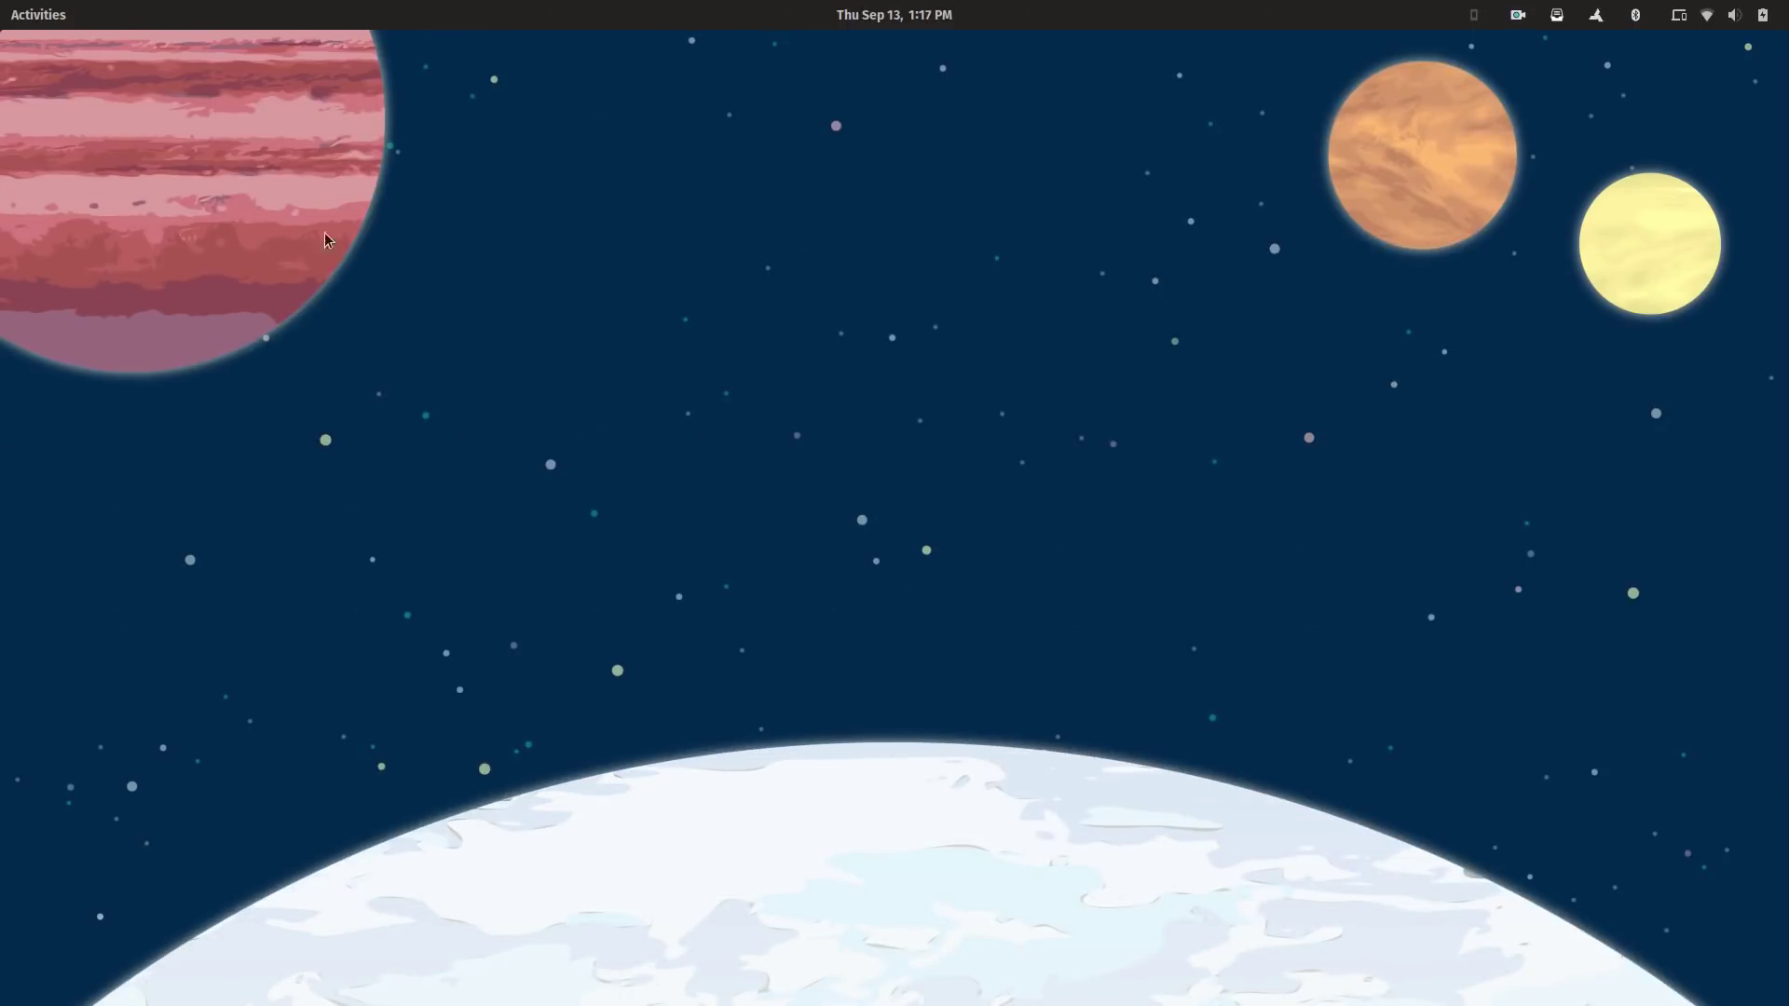
Launch Firefox from the overview dock and search Google for 'system76 pop os'
click(33, 26)
click(63, 341)
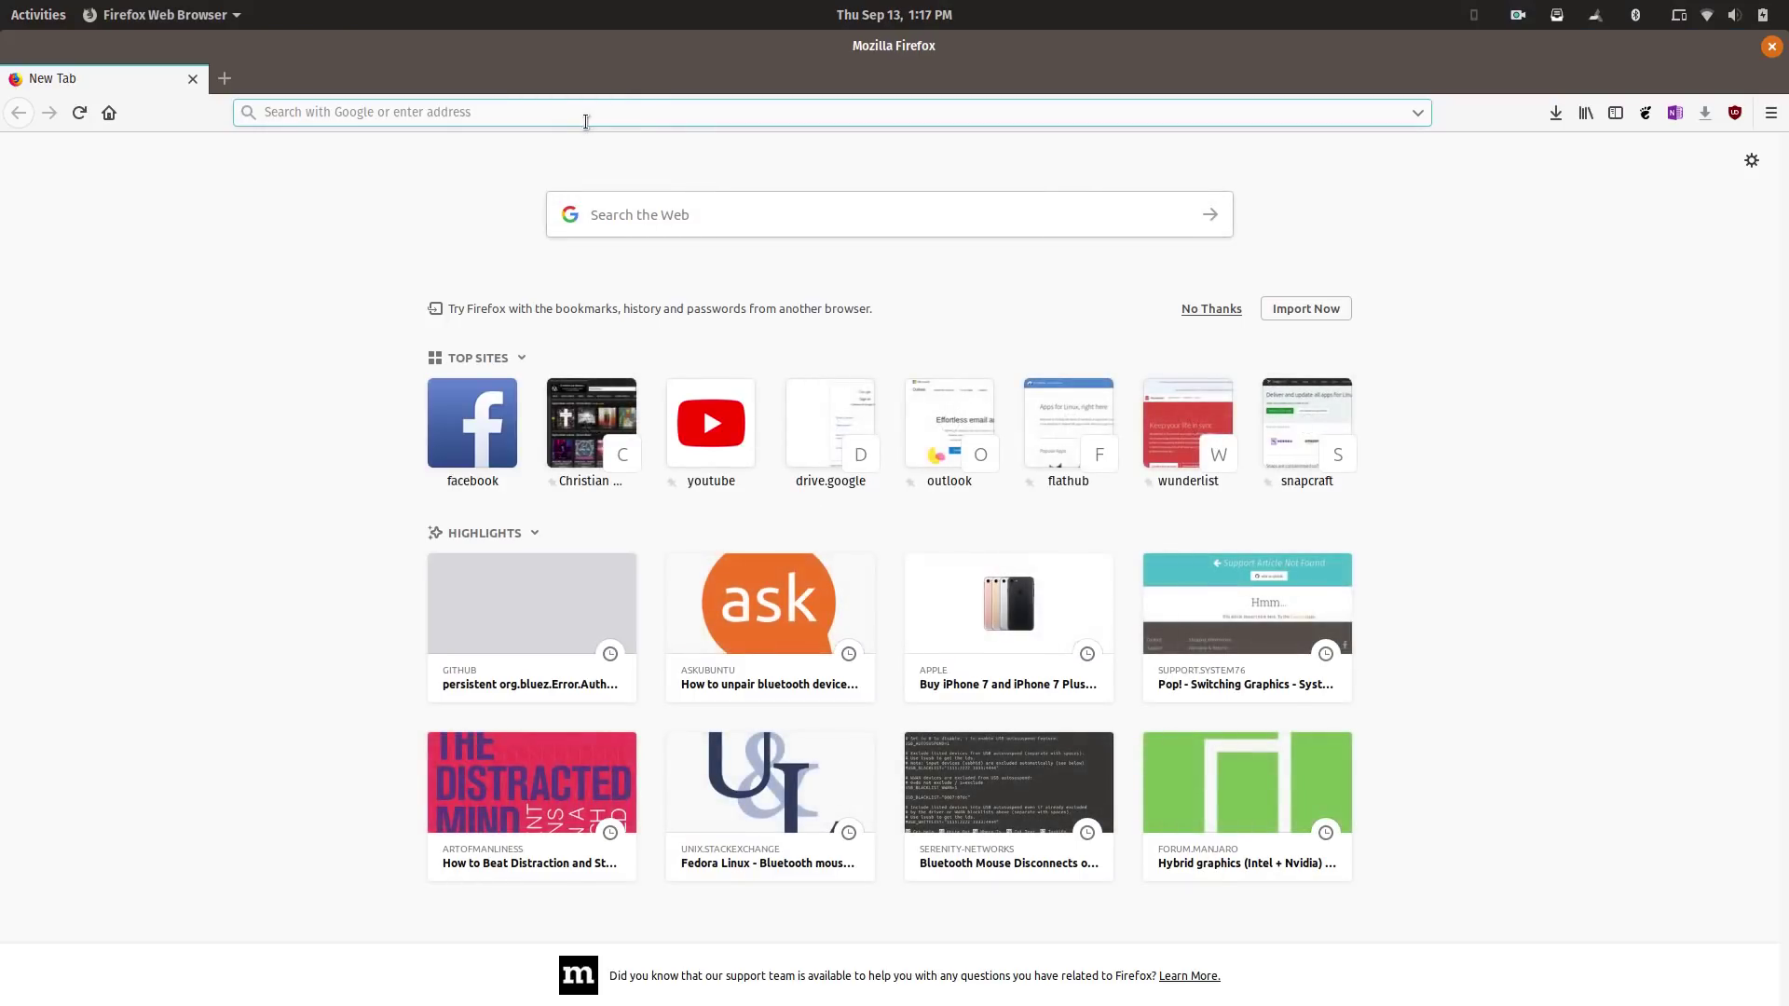
text(system)
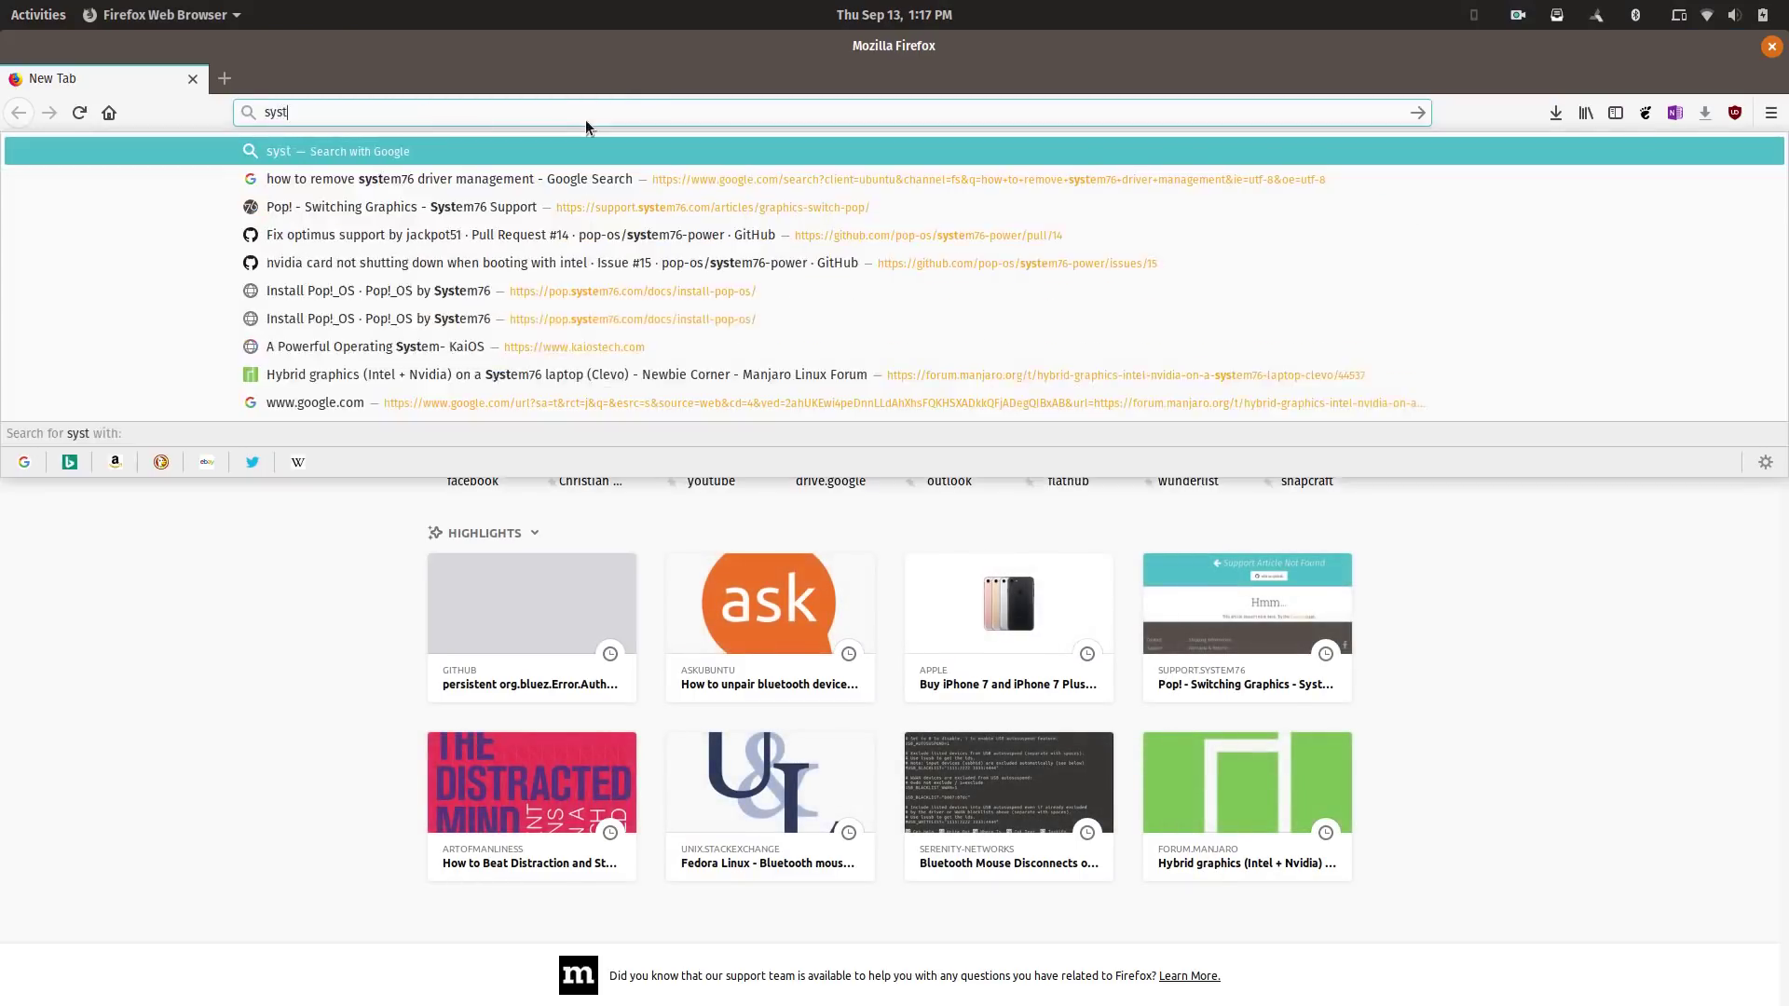
key(Down)
key(Down)
key(Down)
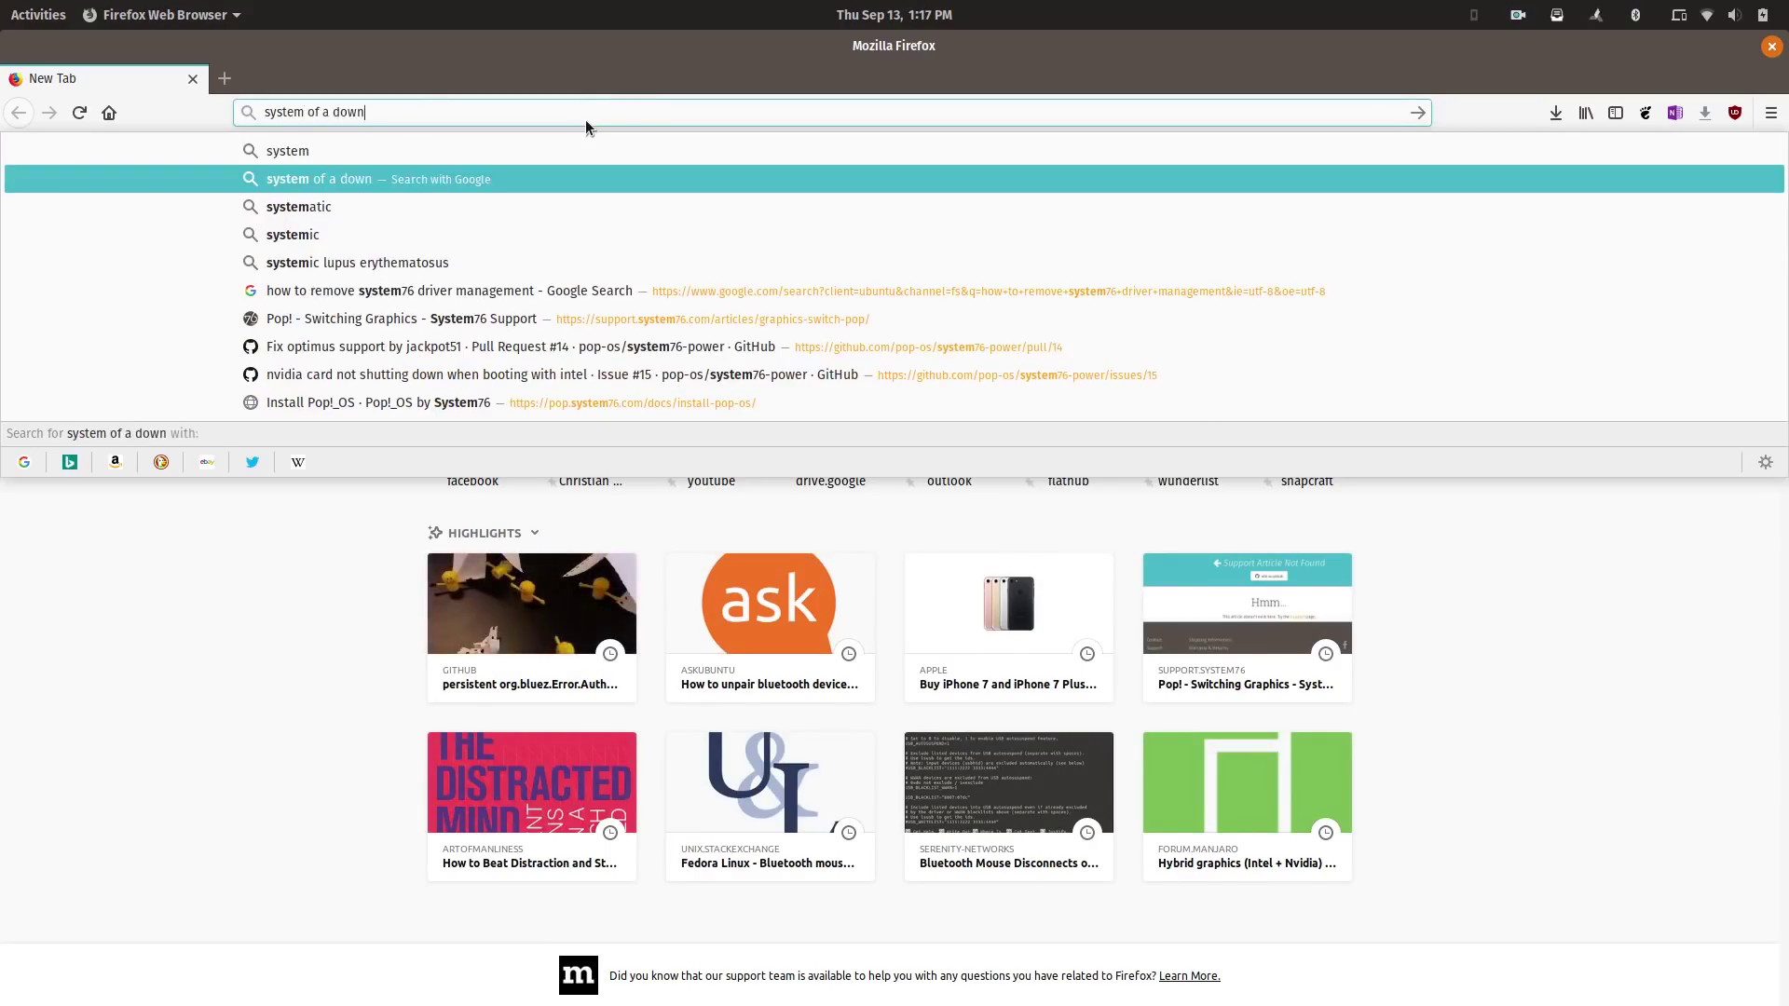
key(Up)
key(Up)
key(Up)
key(Up)
key(Up)
key(Up)
key(Up)
key(Up)
key(Up)
key(Up)
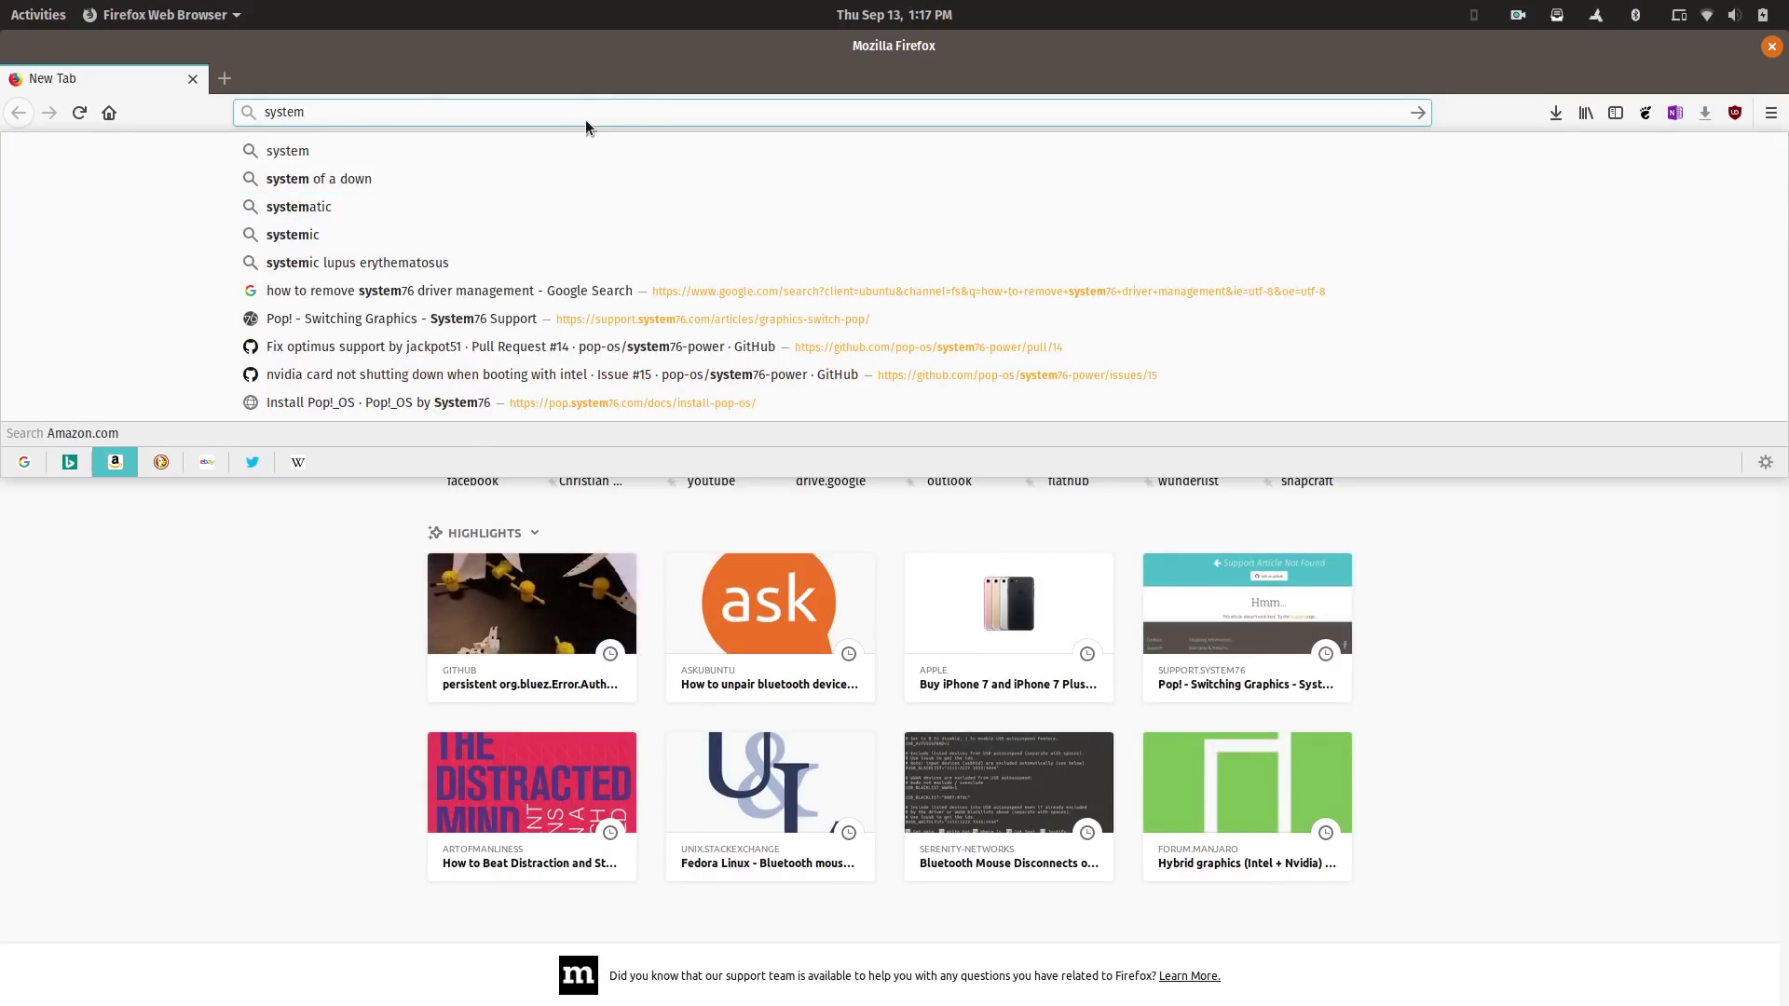
key(Escape)
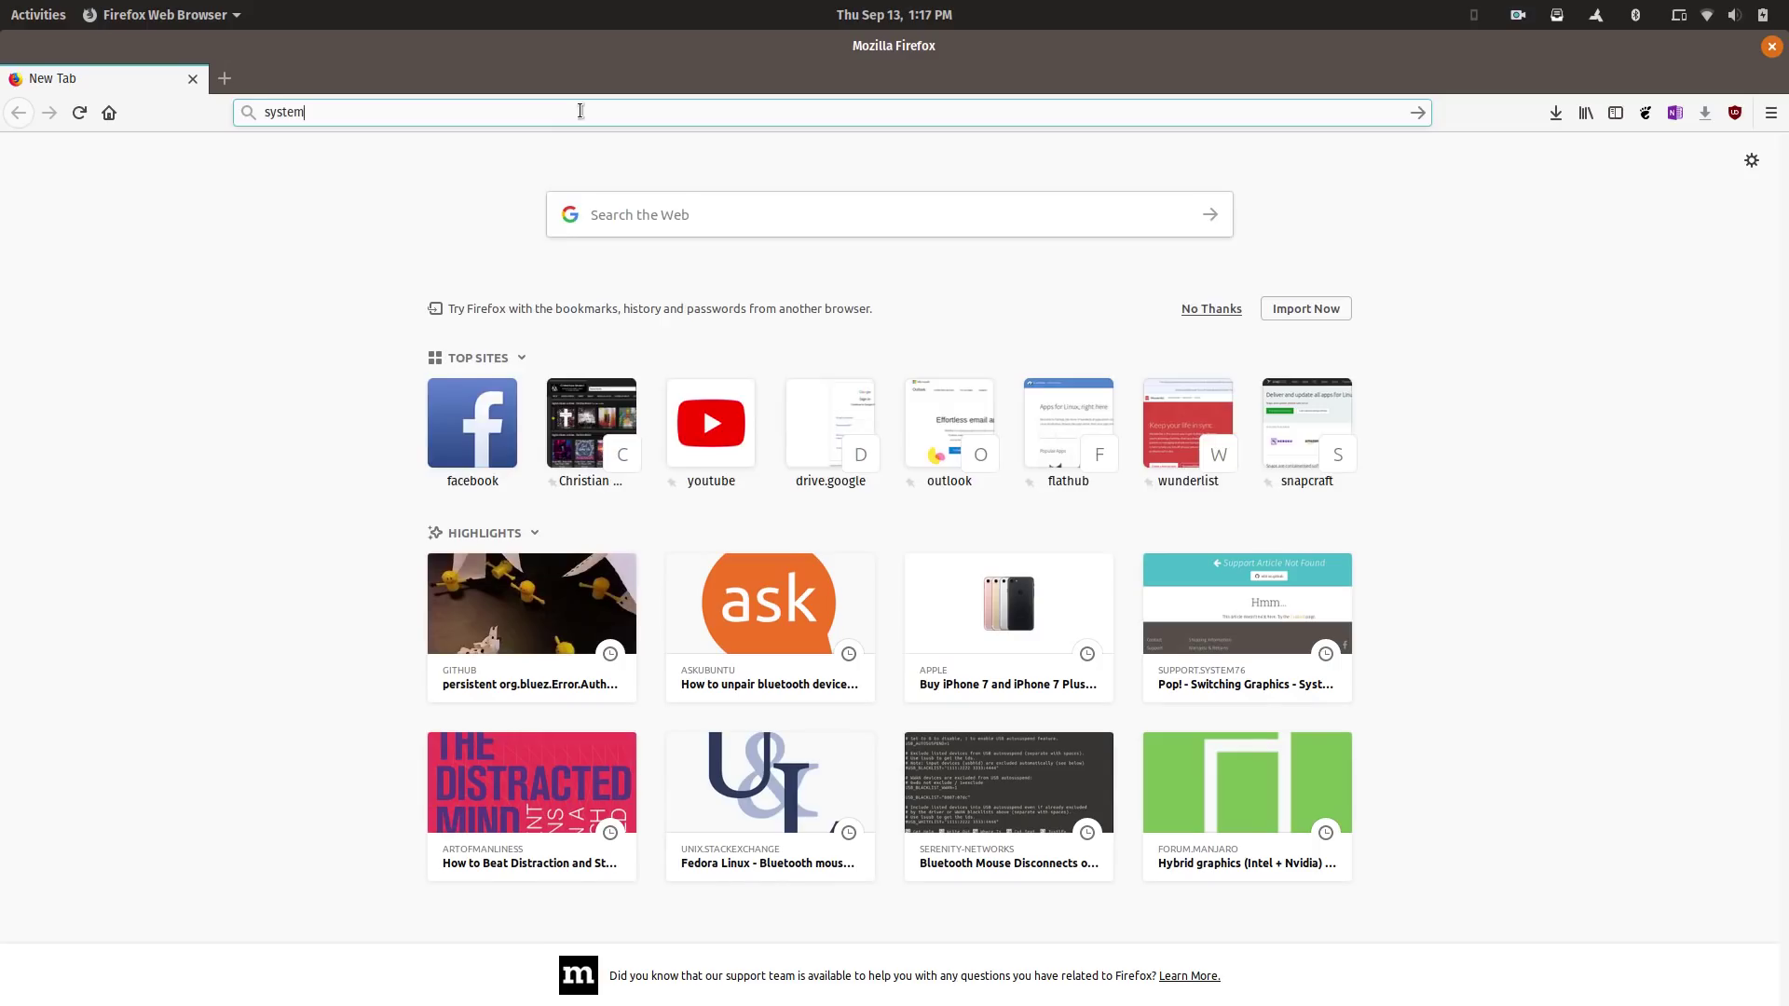
text(76)
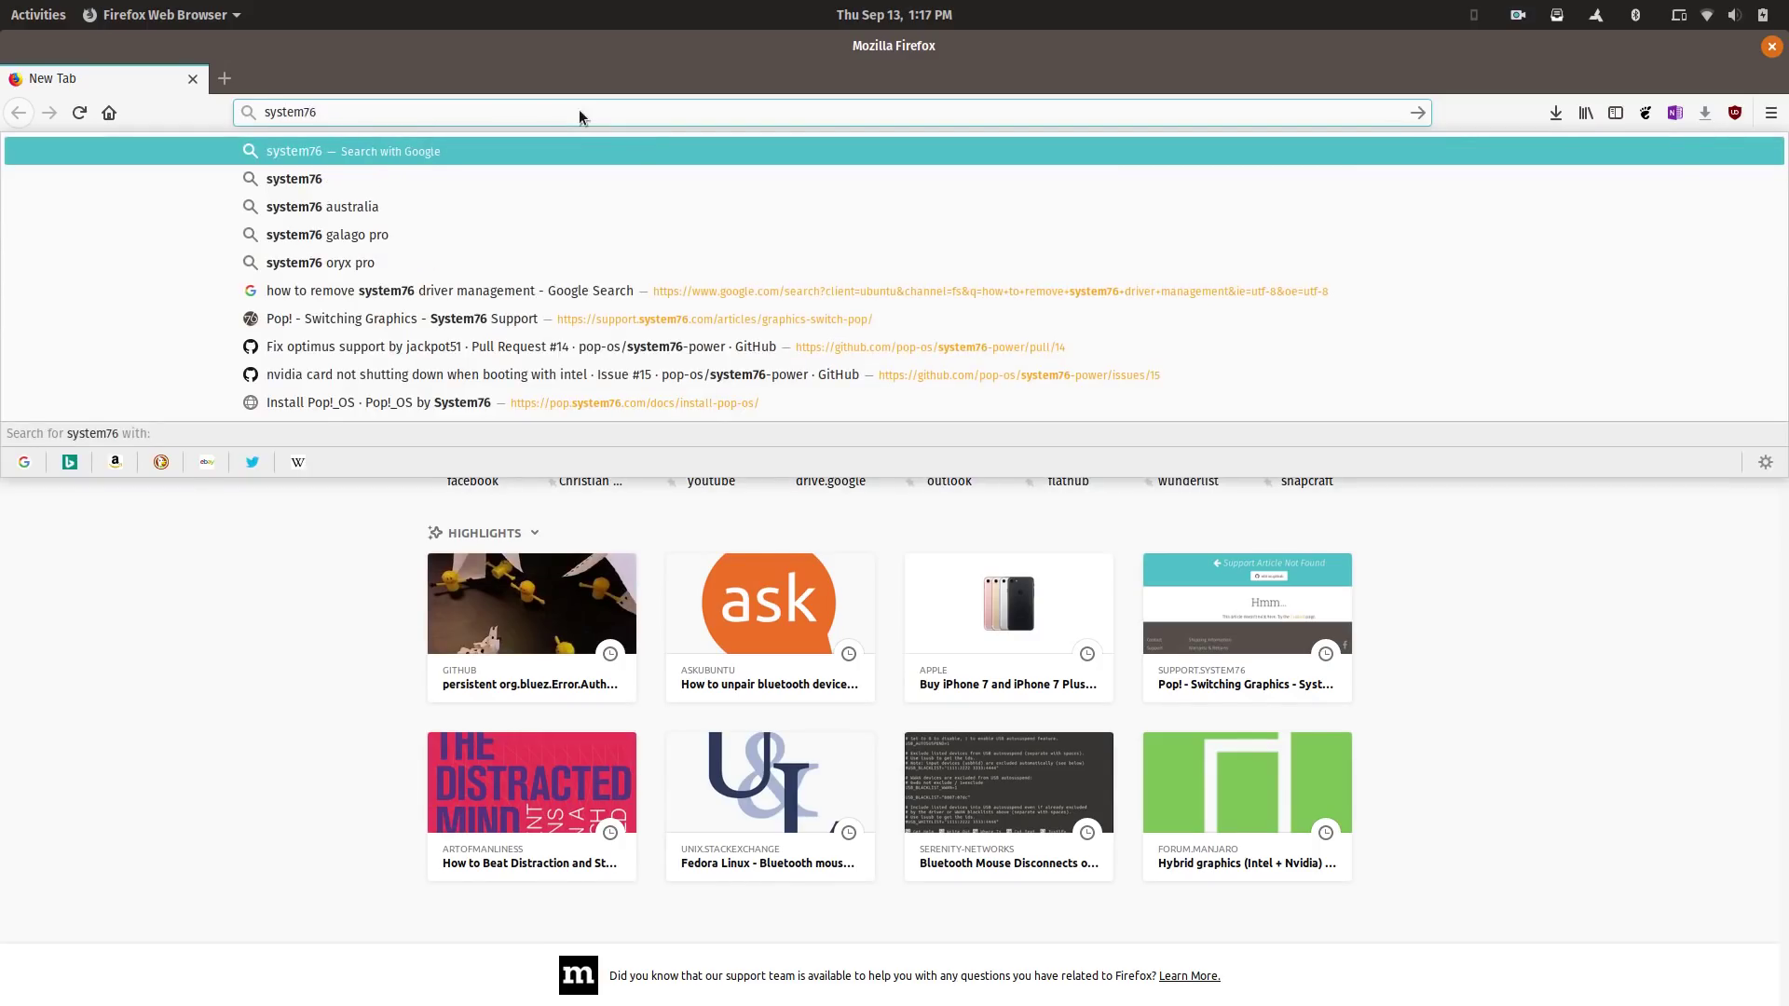
text( pop os)
key(Return)
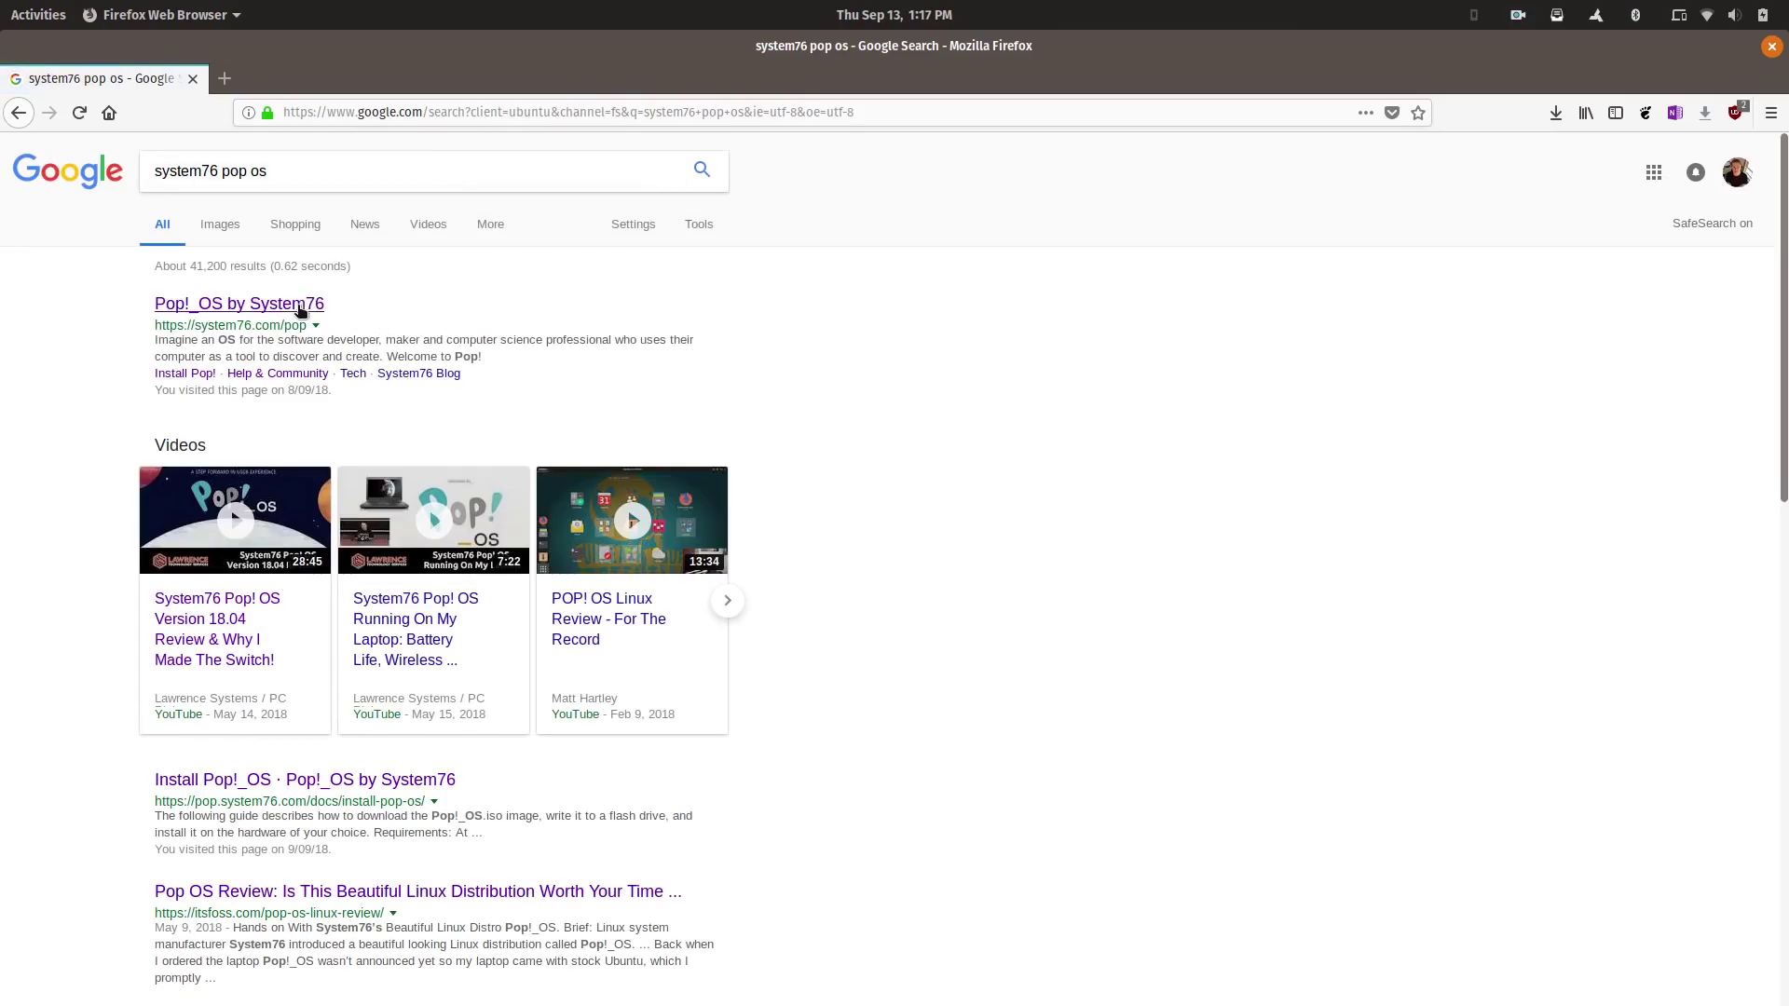
Open the 'Pop!_OS by System76' result and scroll down through the page to the footer
click(300, 311)
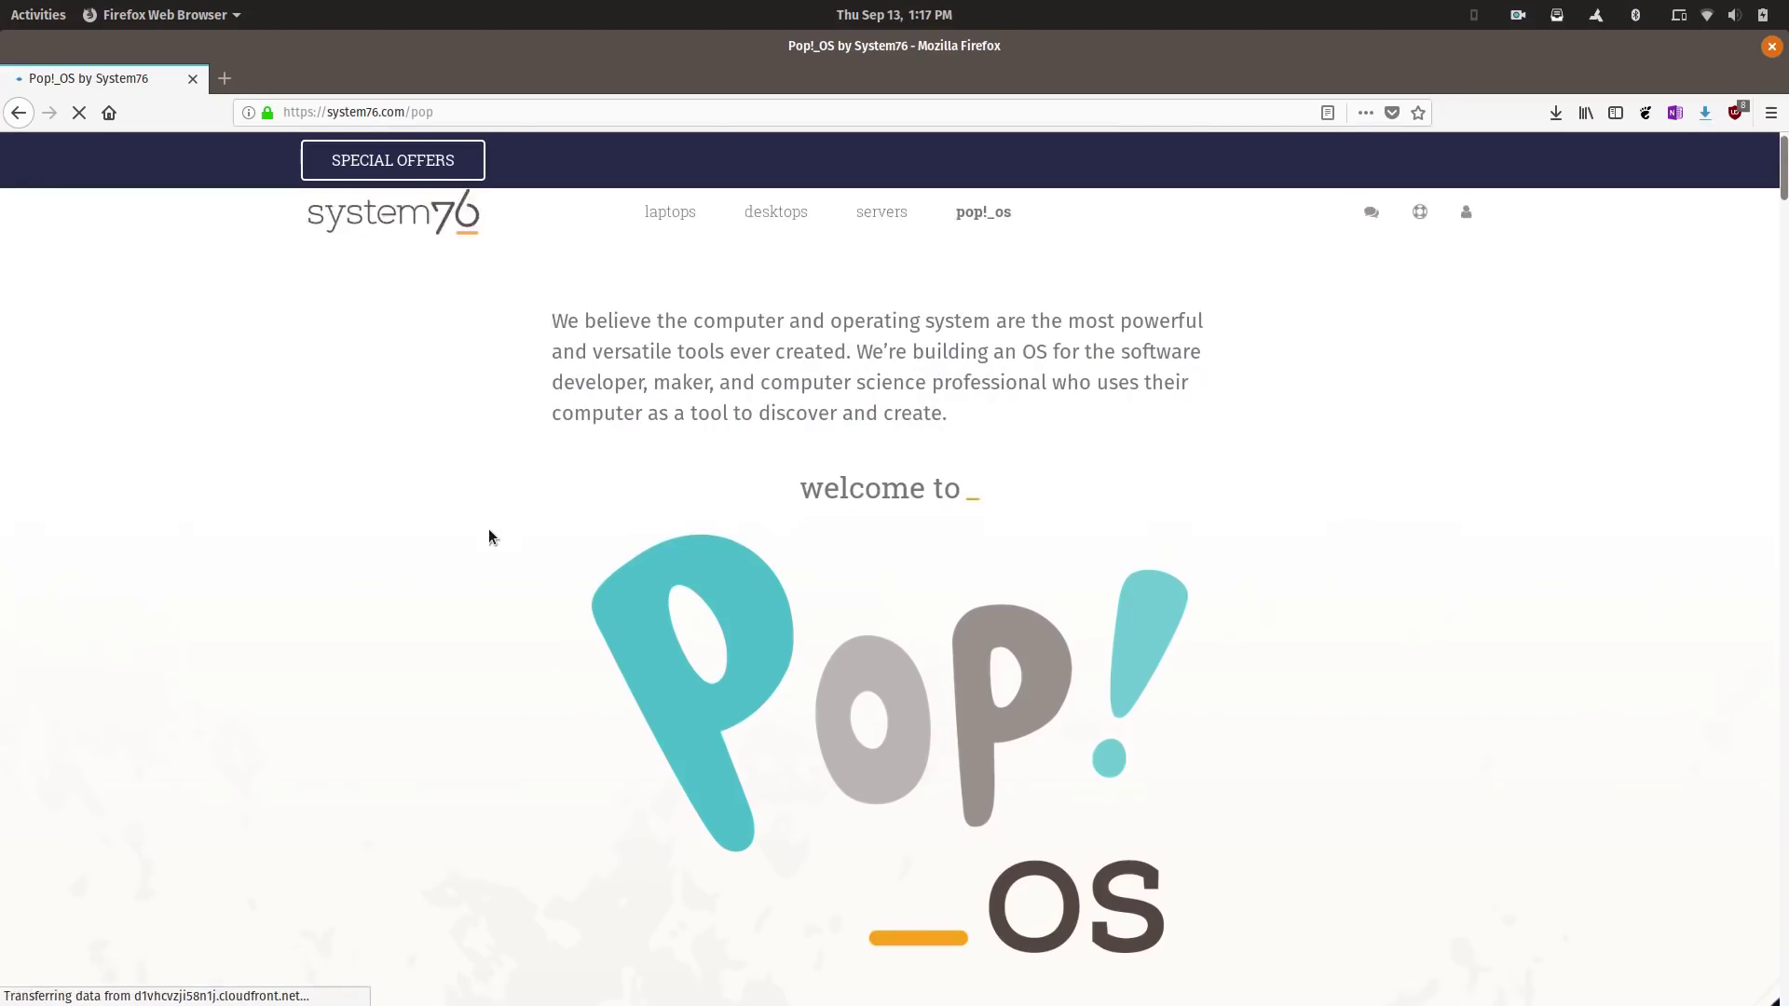
scroll(491, 536, down, 5)
scroll(489, 531, down, 9)
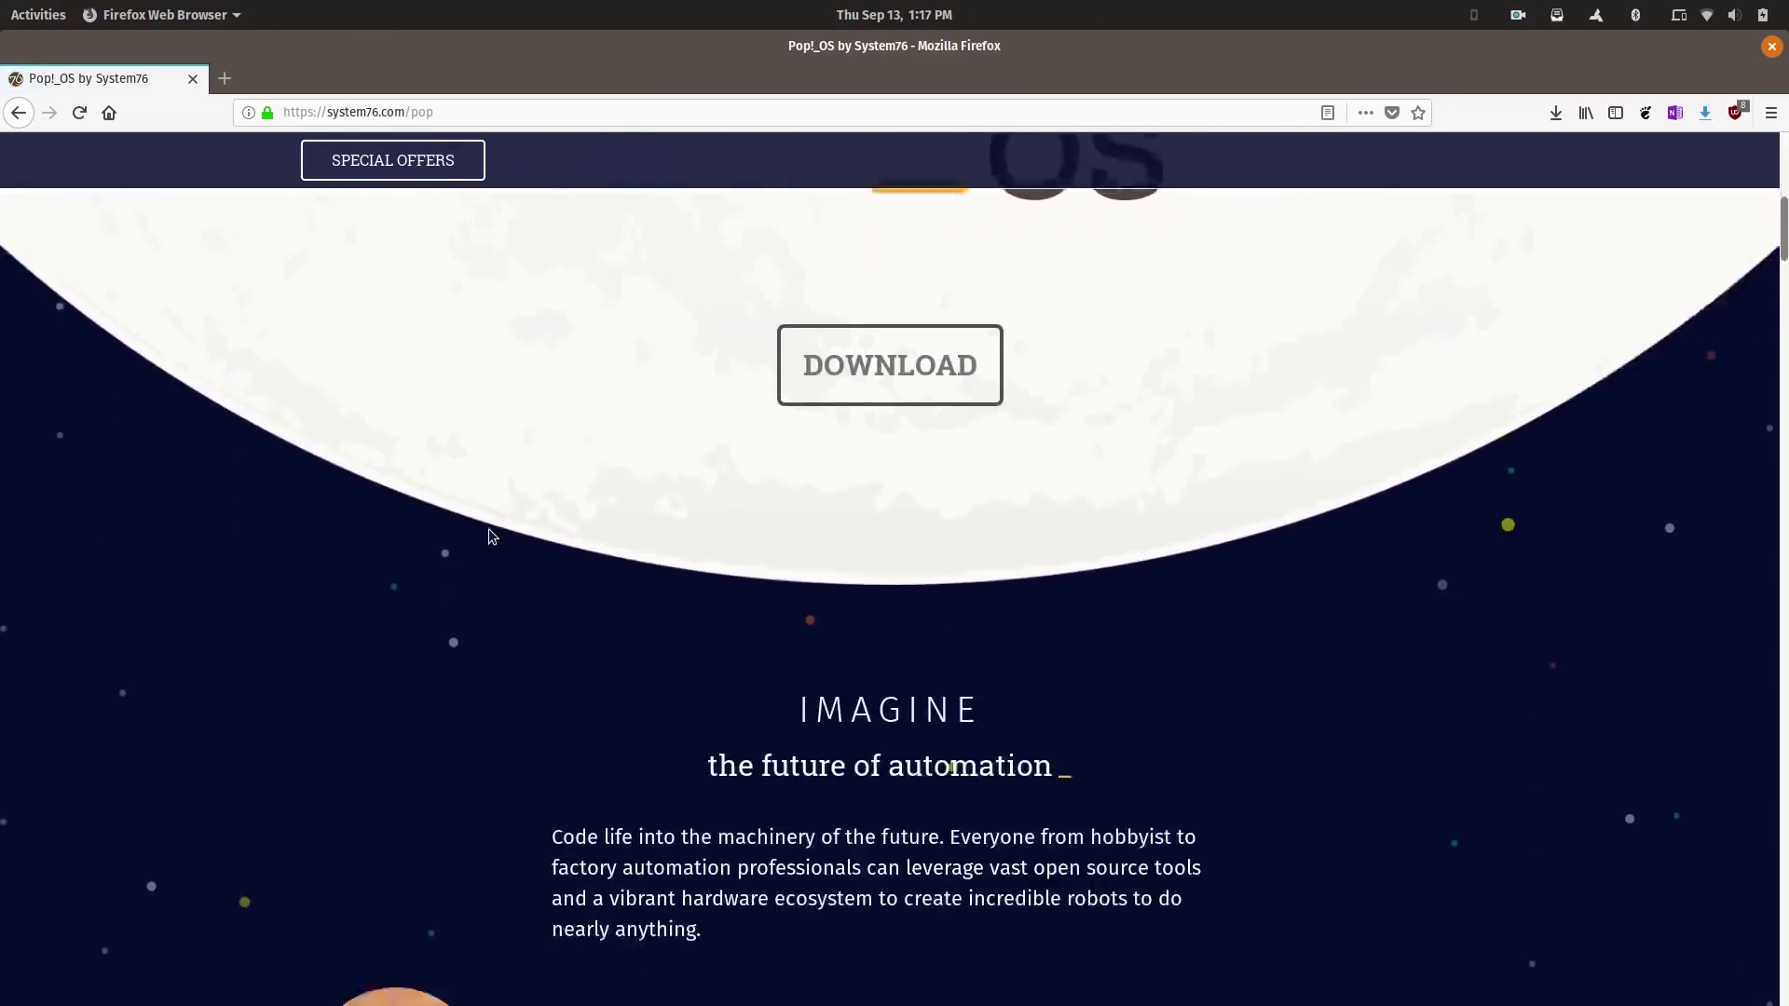
scroll(491, 536, down, 8)
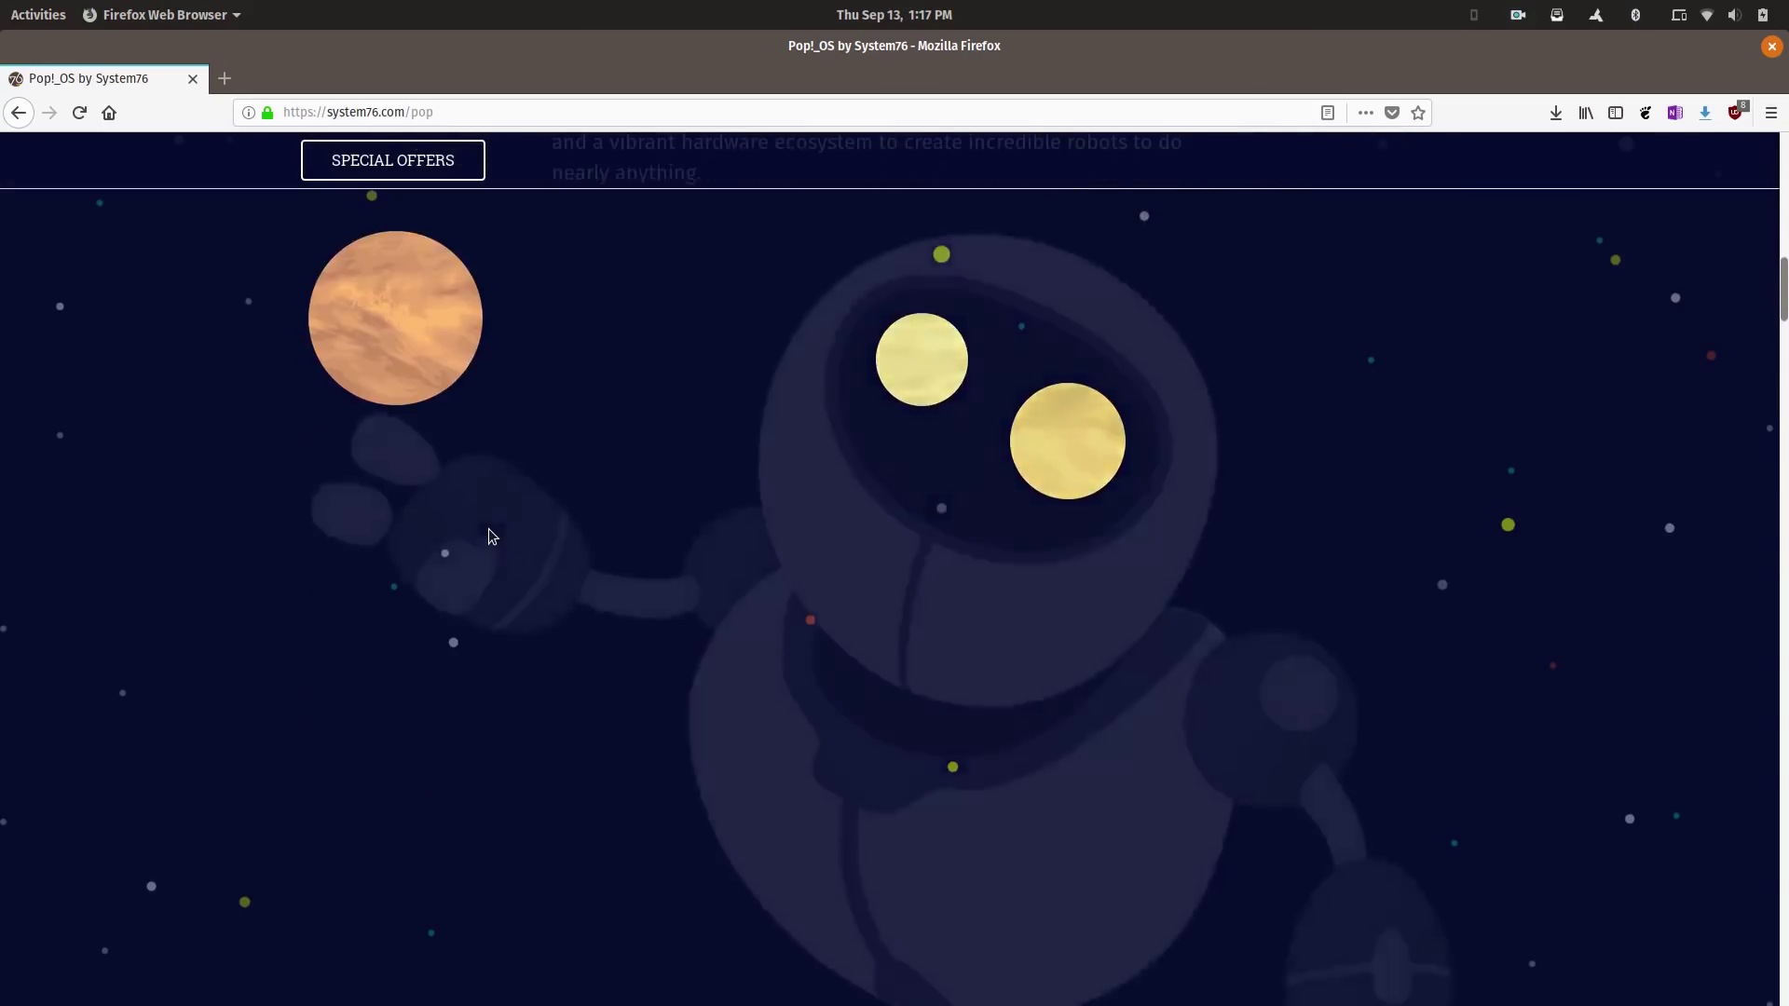
scroll(491, 536, down, 12)
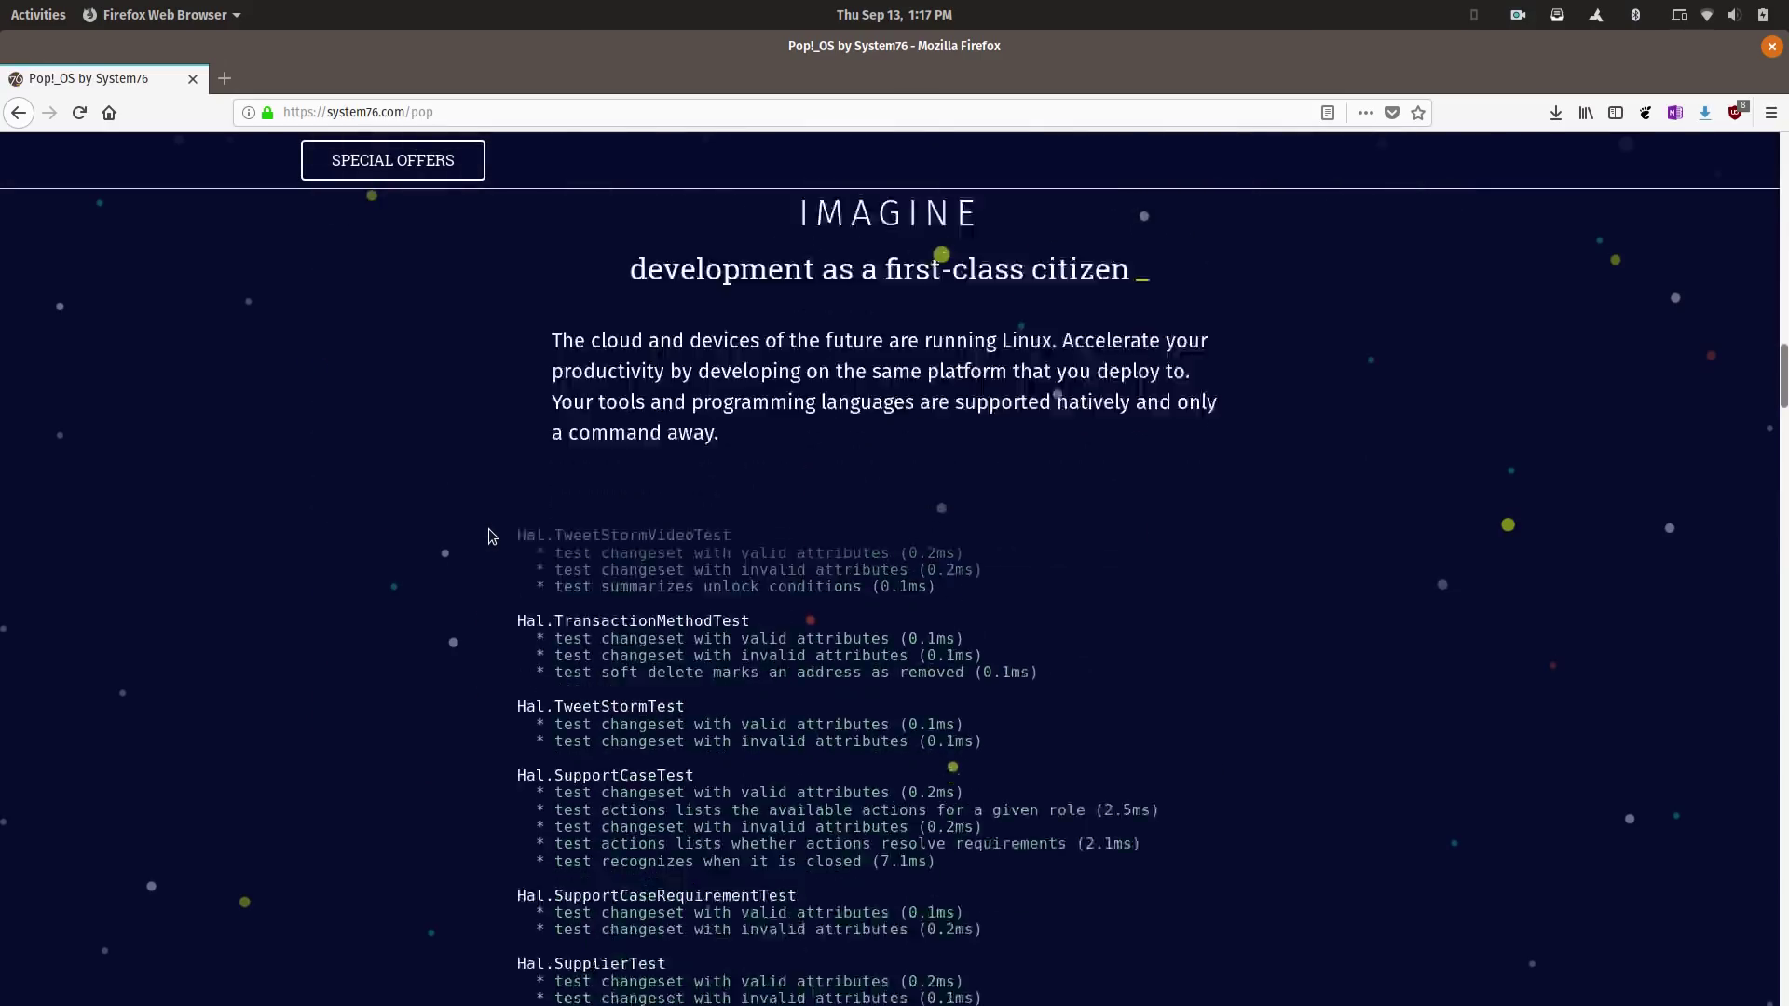
scroll(491, 537, down, 9)
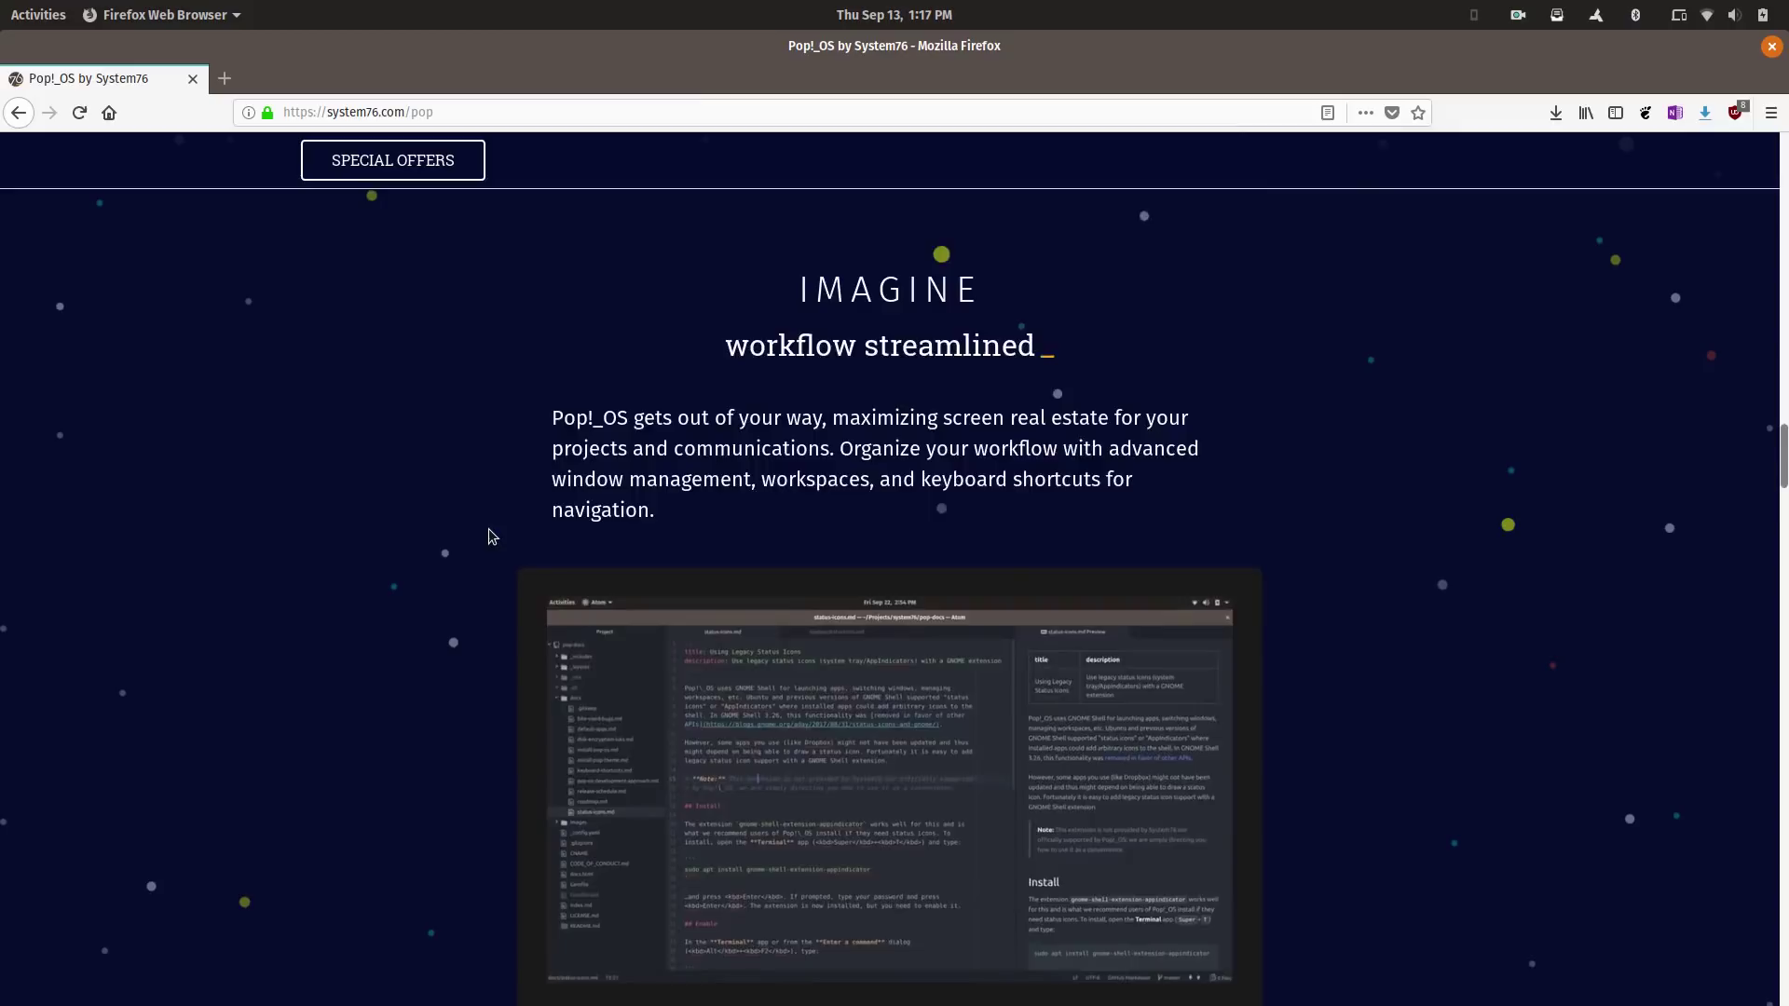
scroll(491, 537, down, 6)
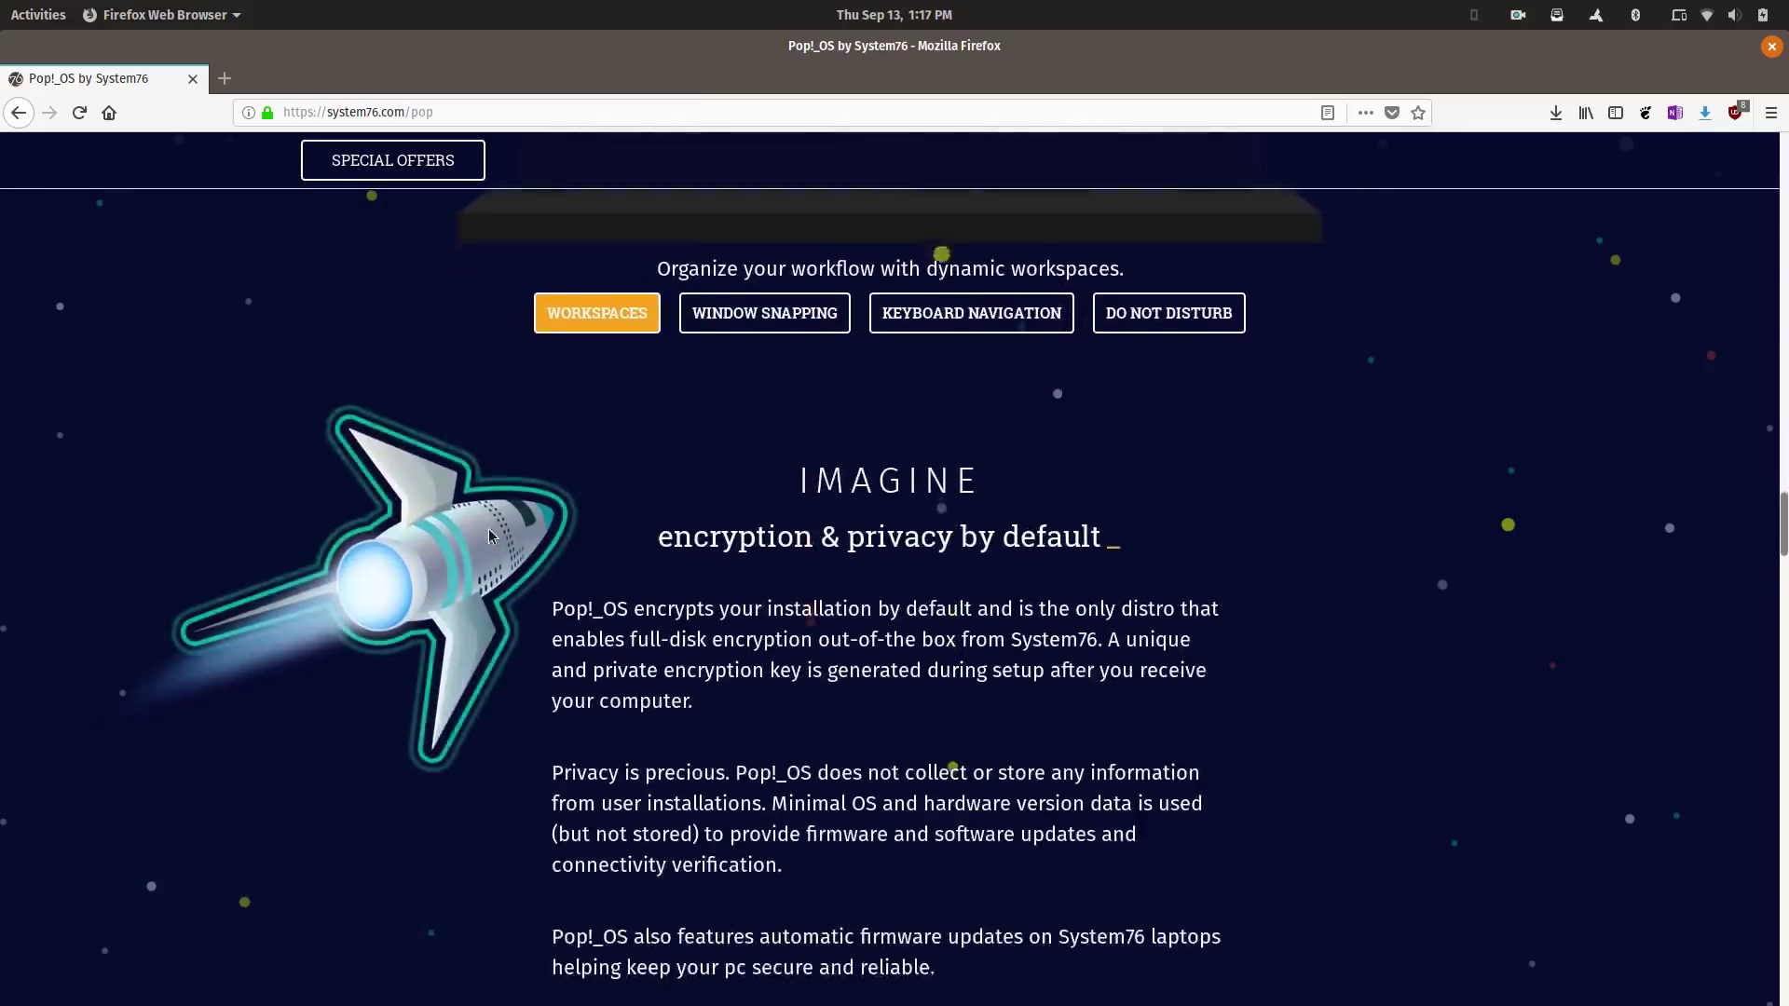
scroll(490, 537, down, 10)
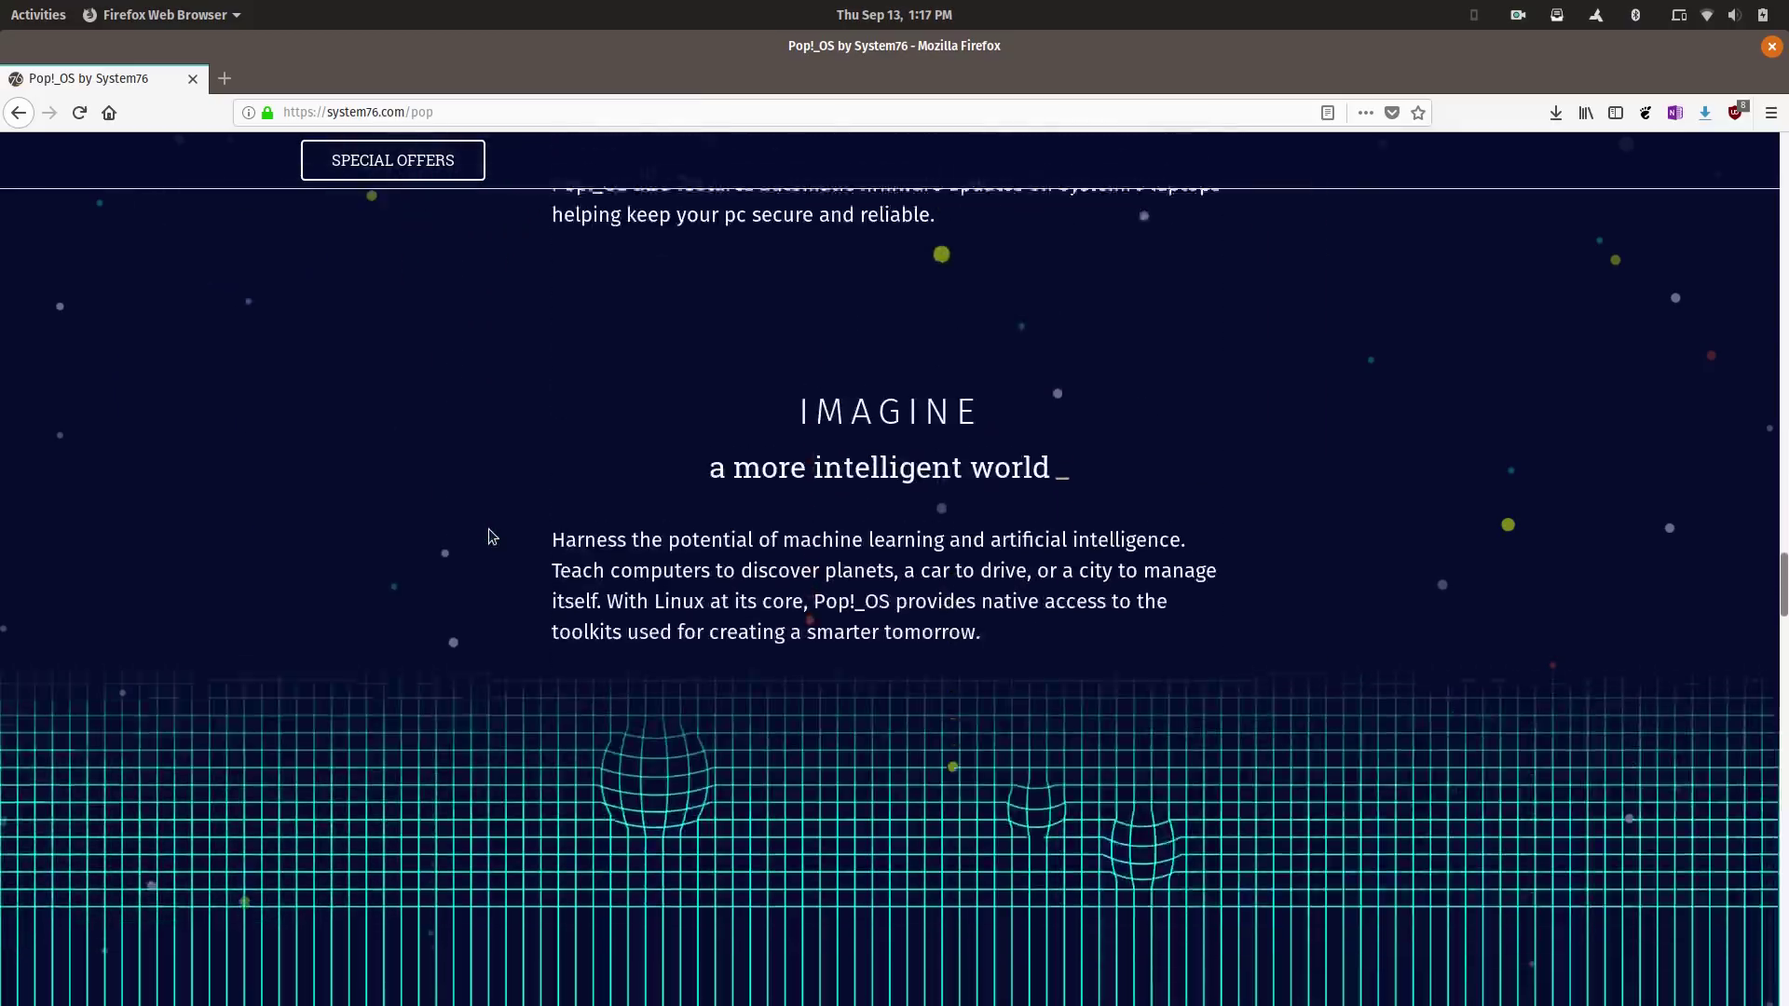
scroll(491, 537, down, 6)
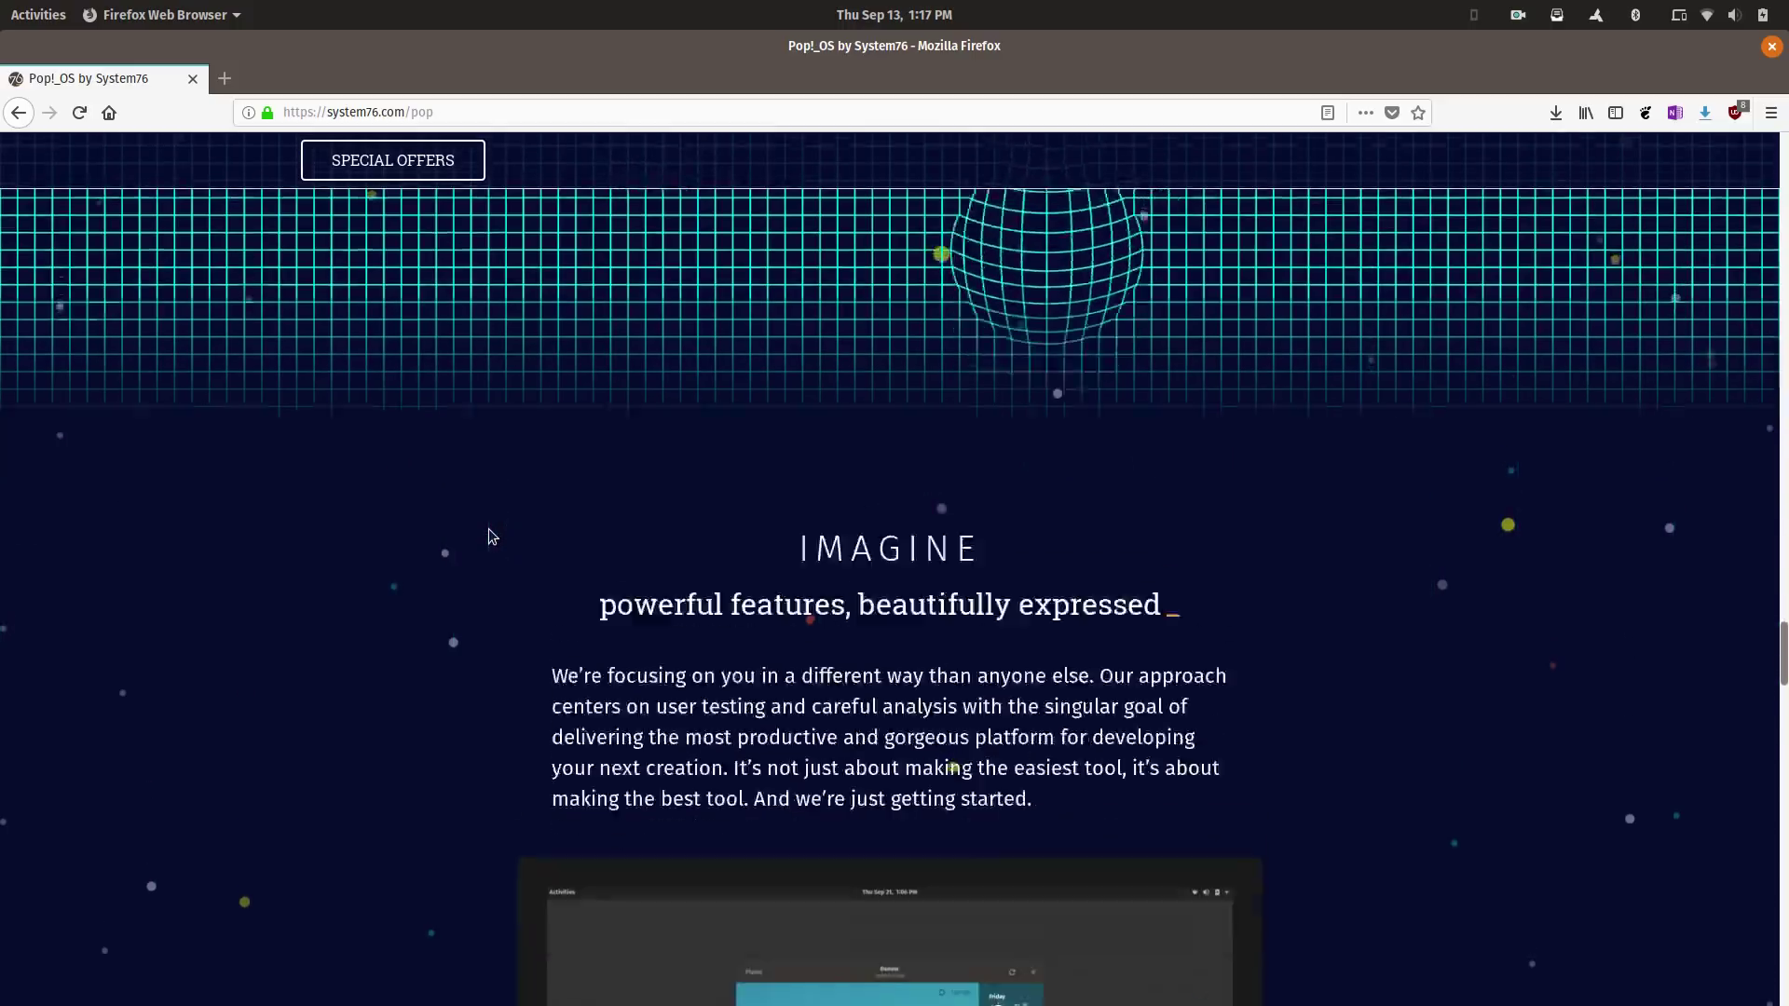
scroll(491, 537, down, 8)
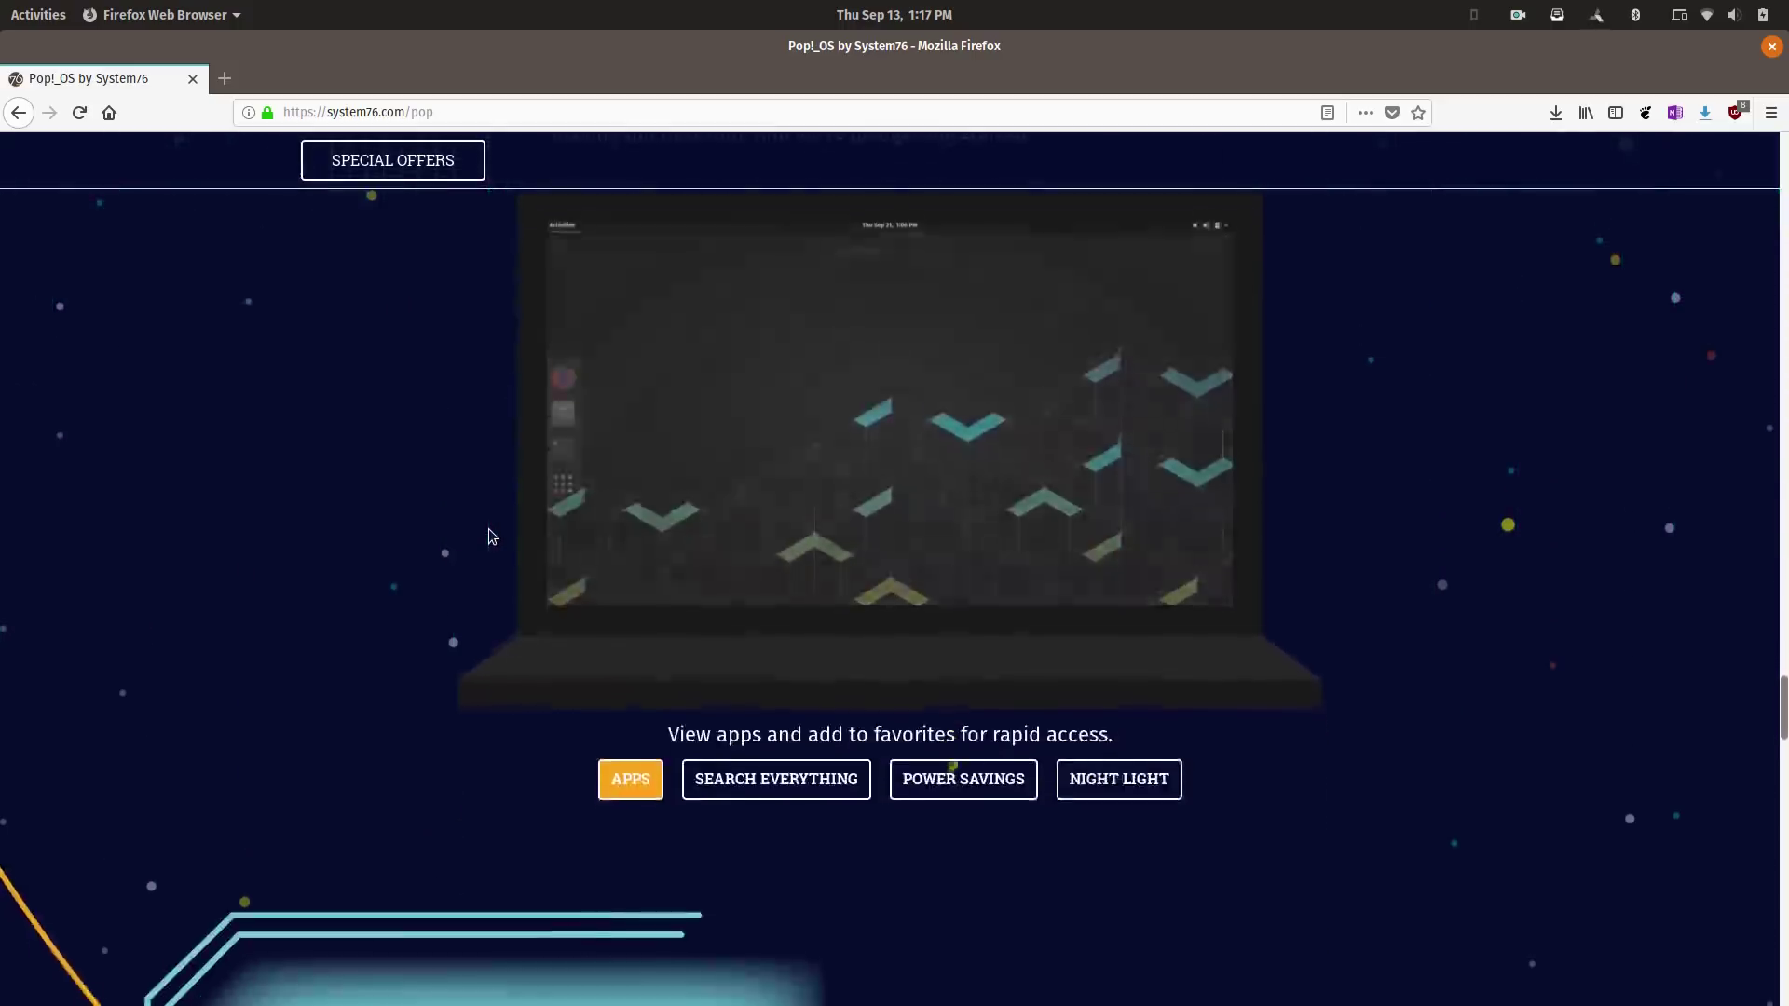
scroll(489, 531, down, 10)
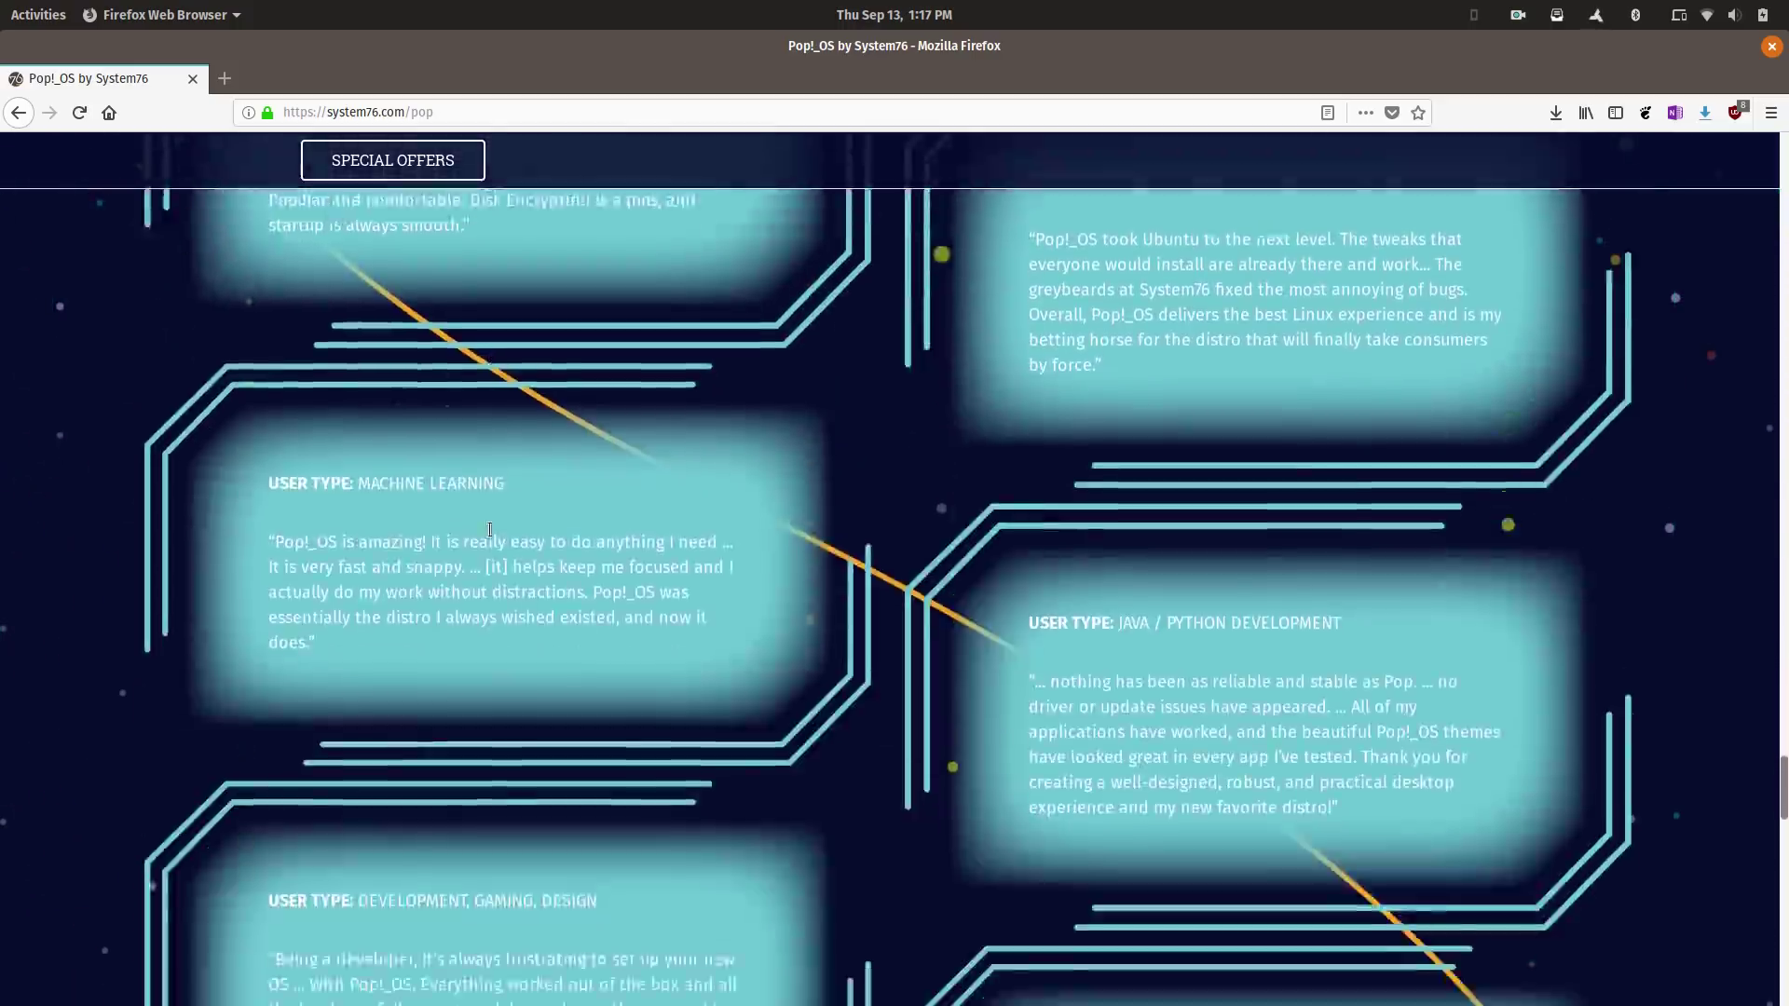
scroll(488, 536, down, 10)
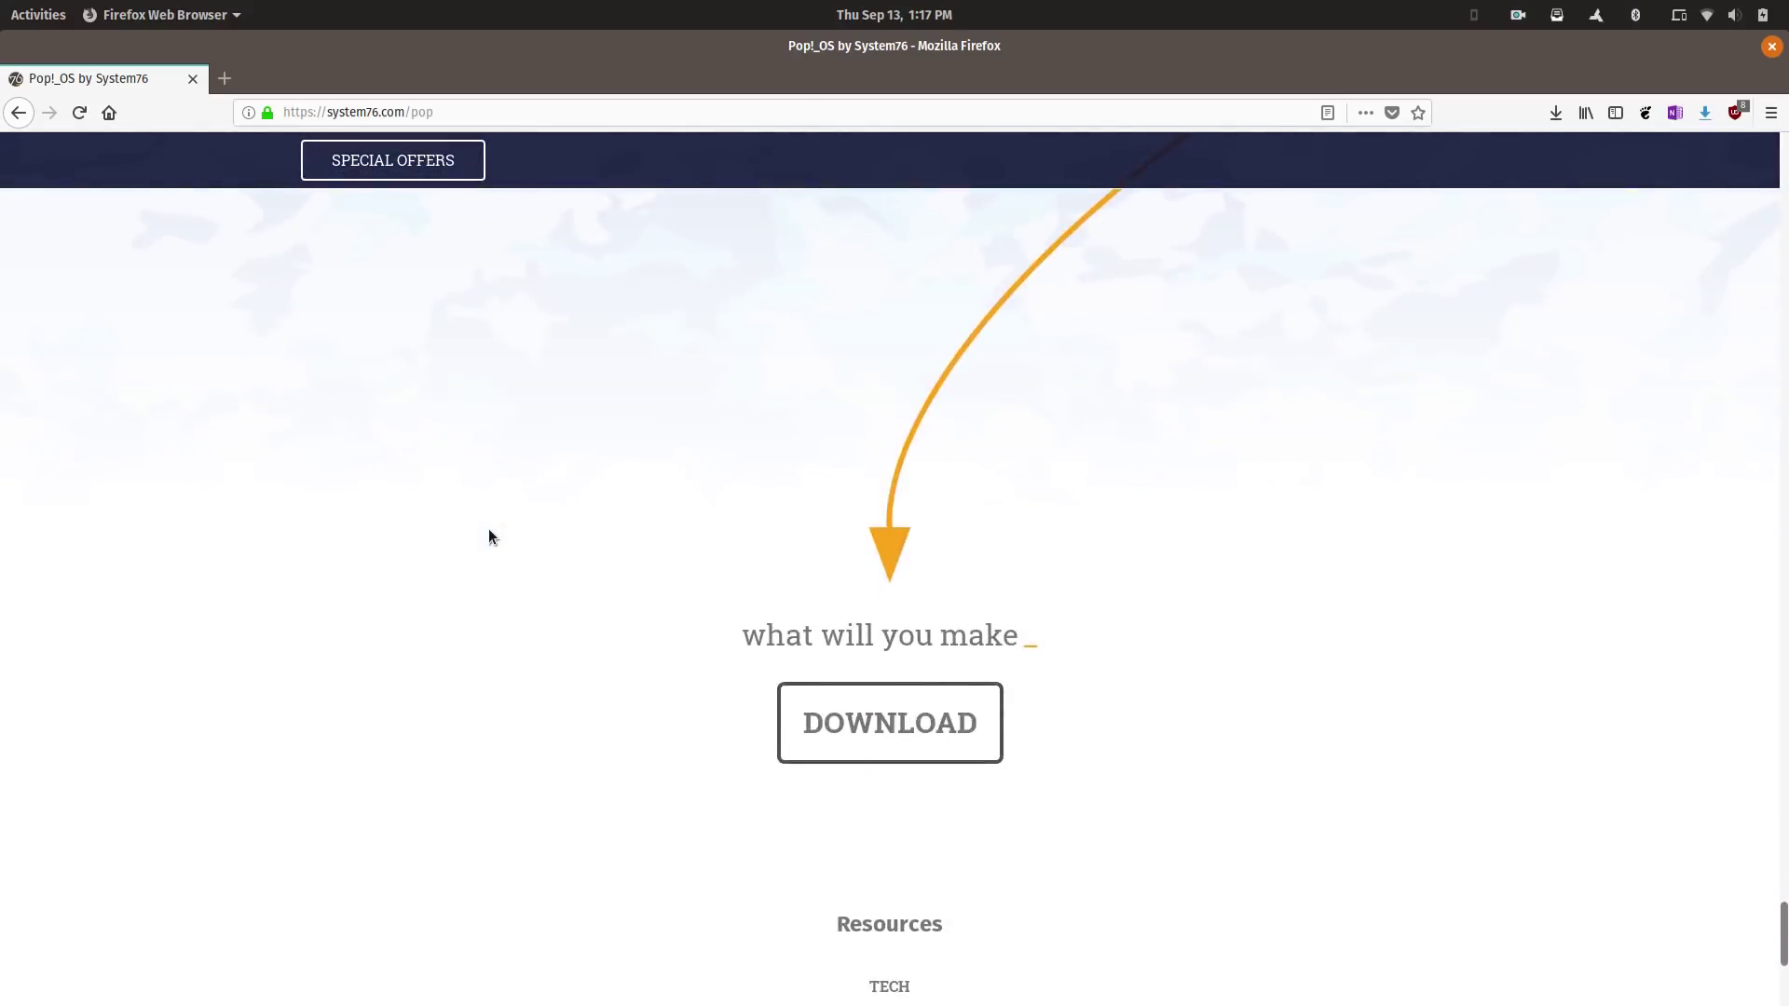
scroll(488, 538, down, 5)
Scroll back up to the 'welcome to Pop!_OS' introduction at the top
scroll(489, 531, up, 20)
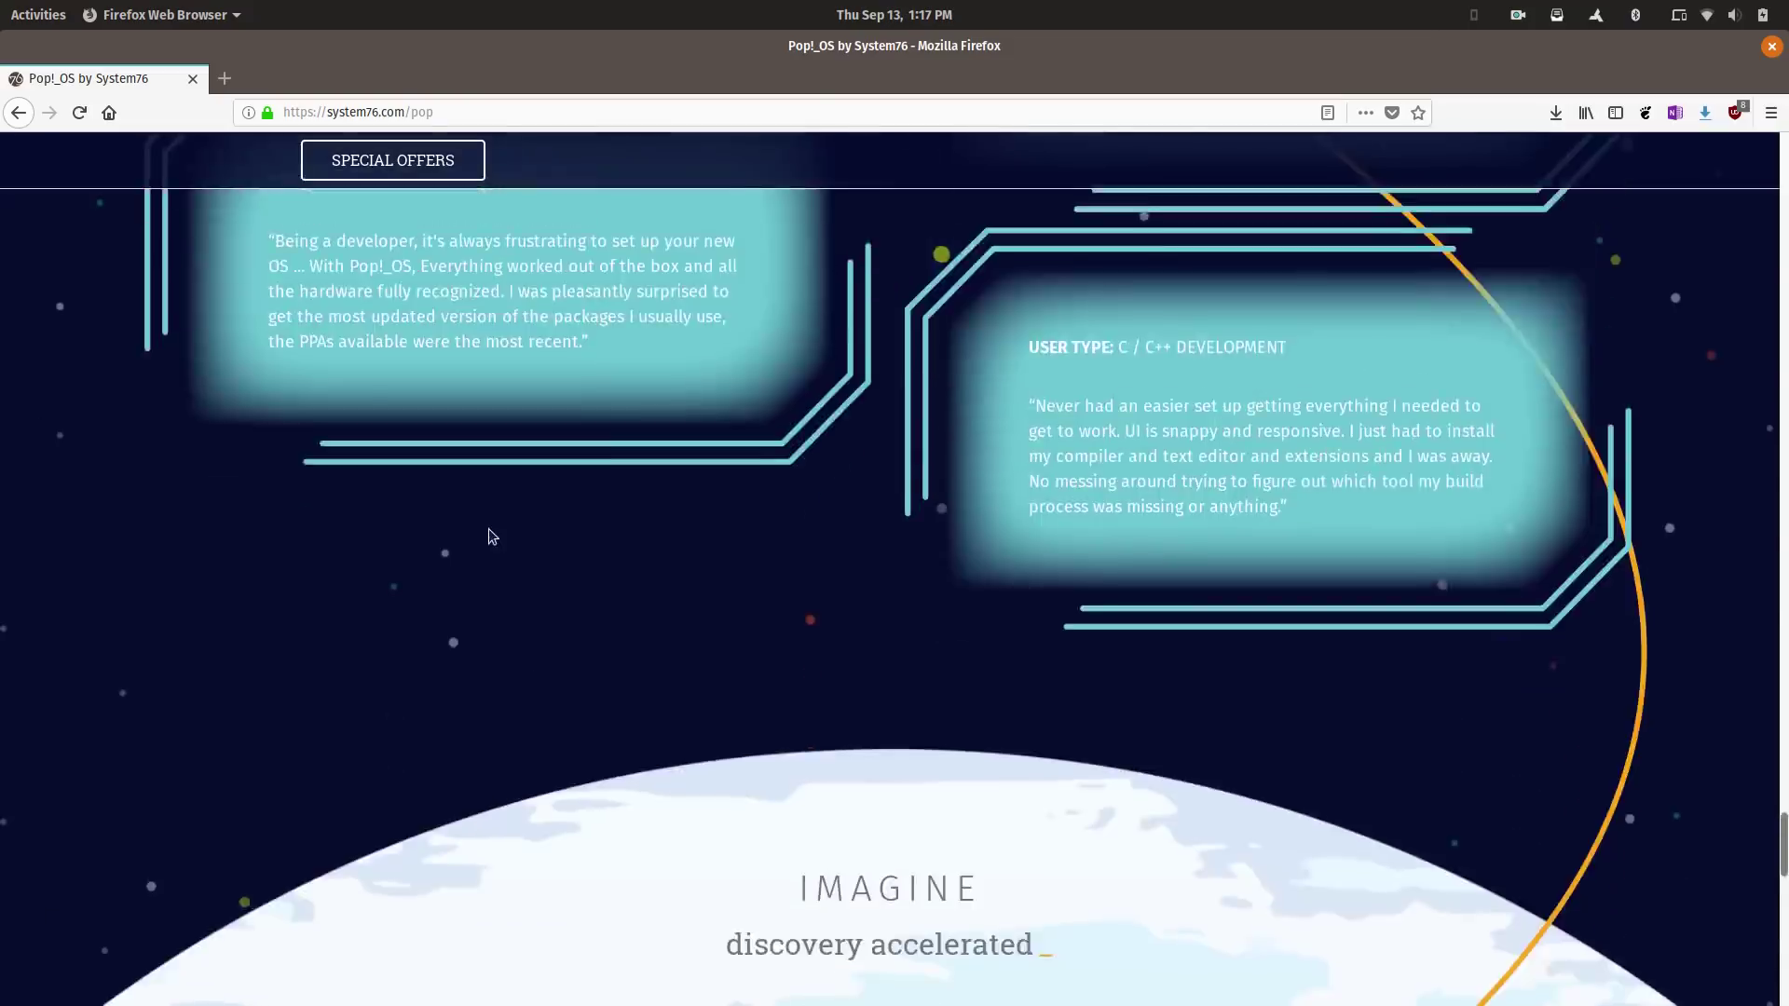
scroll(491, 536, up, 15)
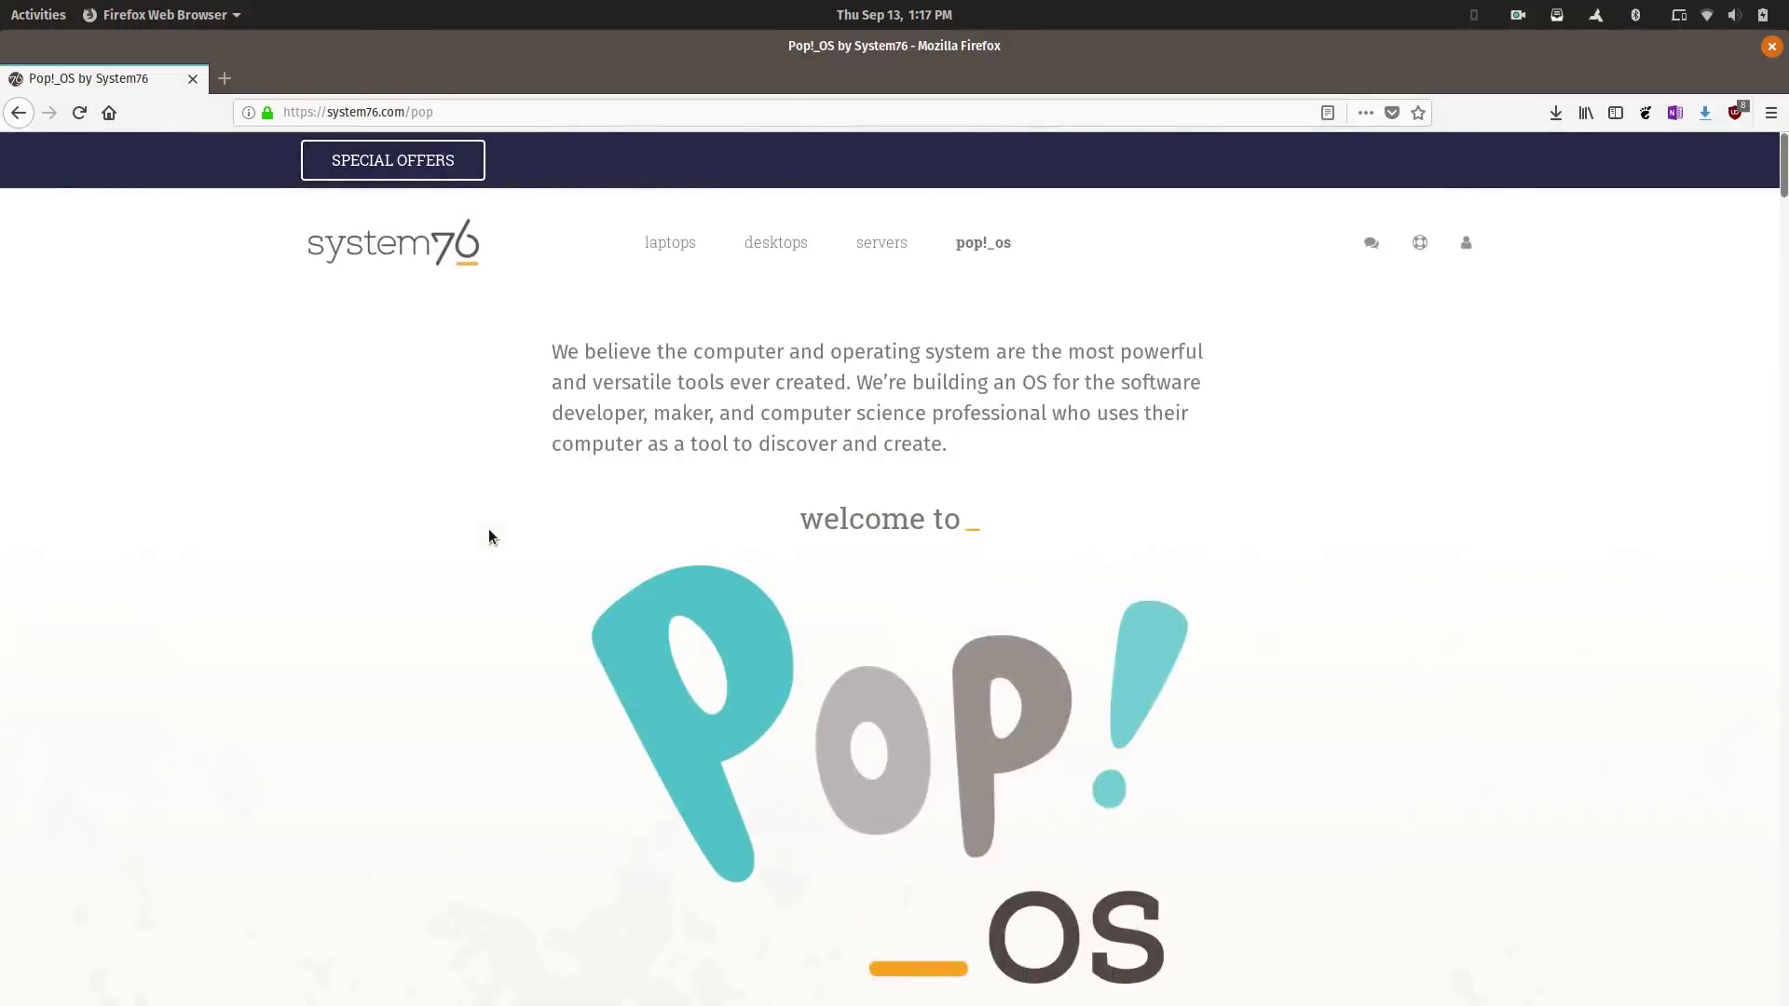
scroll(488, 538, down, 1)
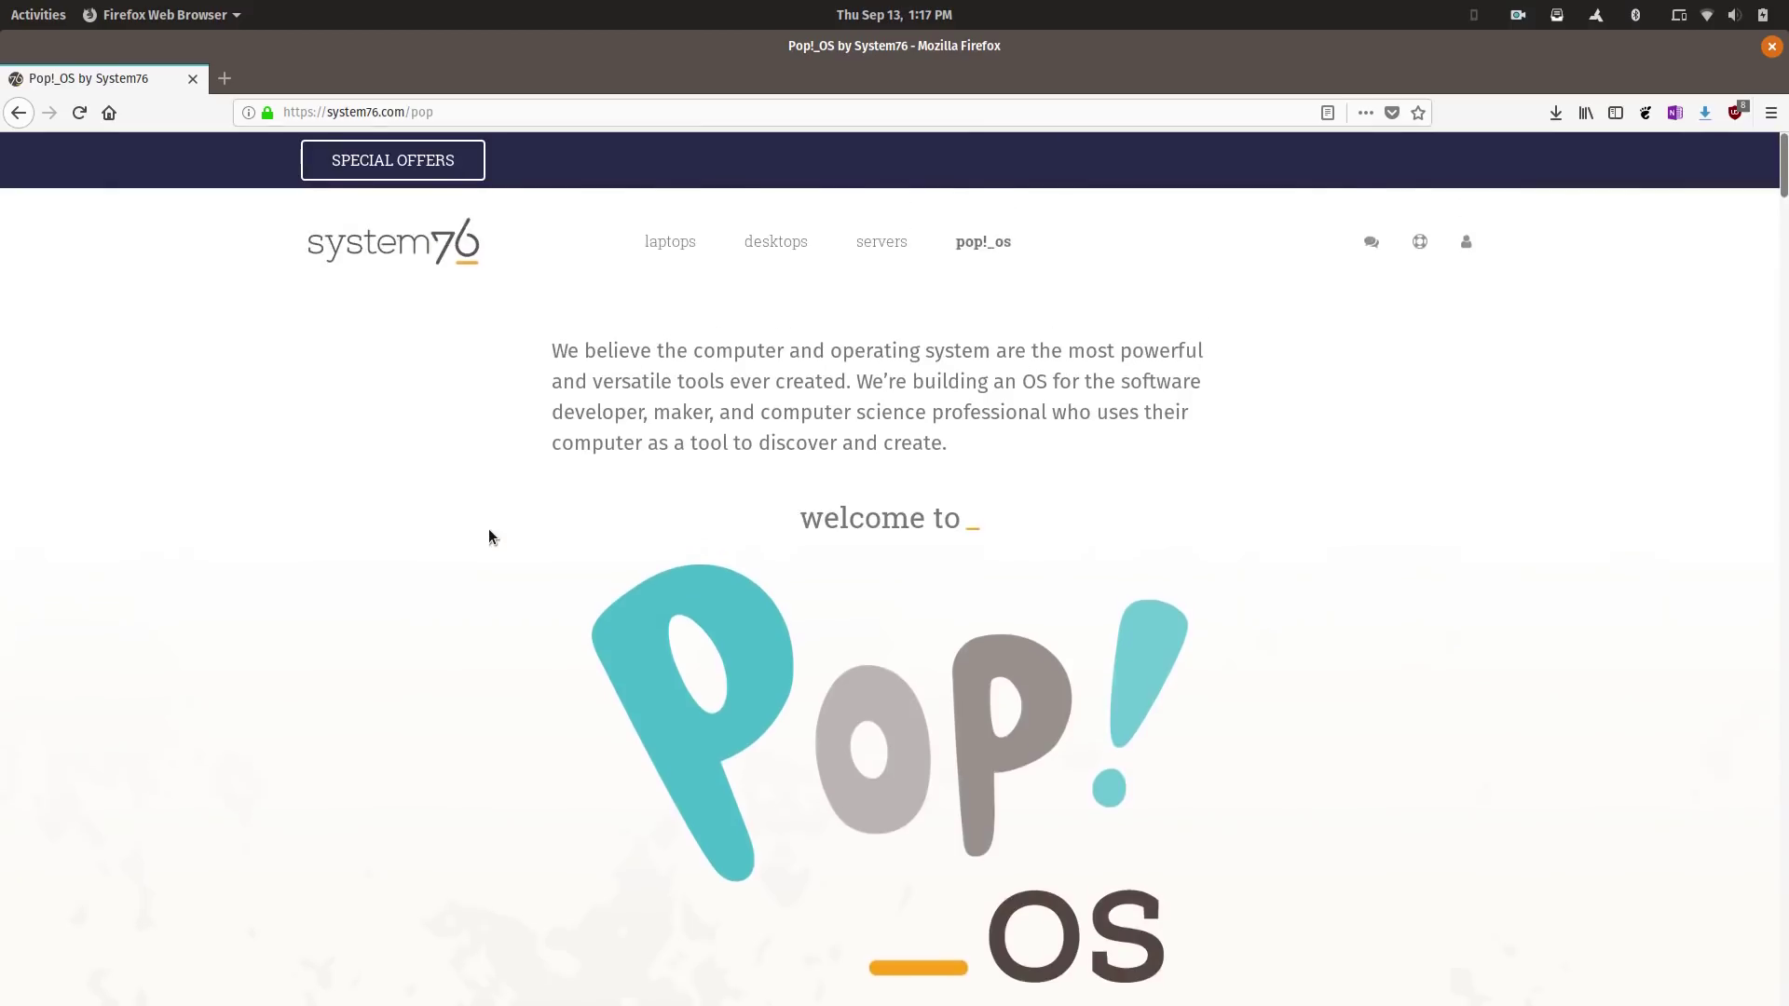
scroll(488, 538, up, 1)
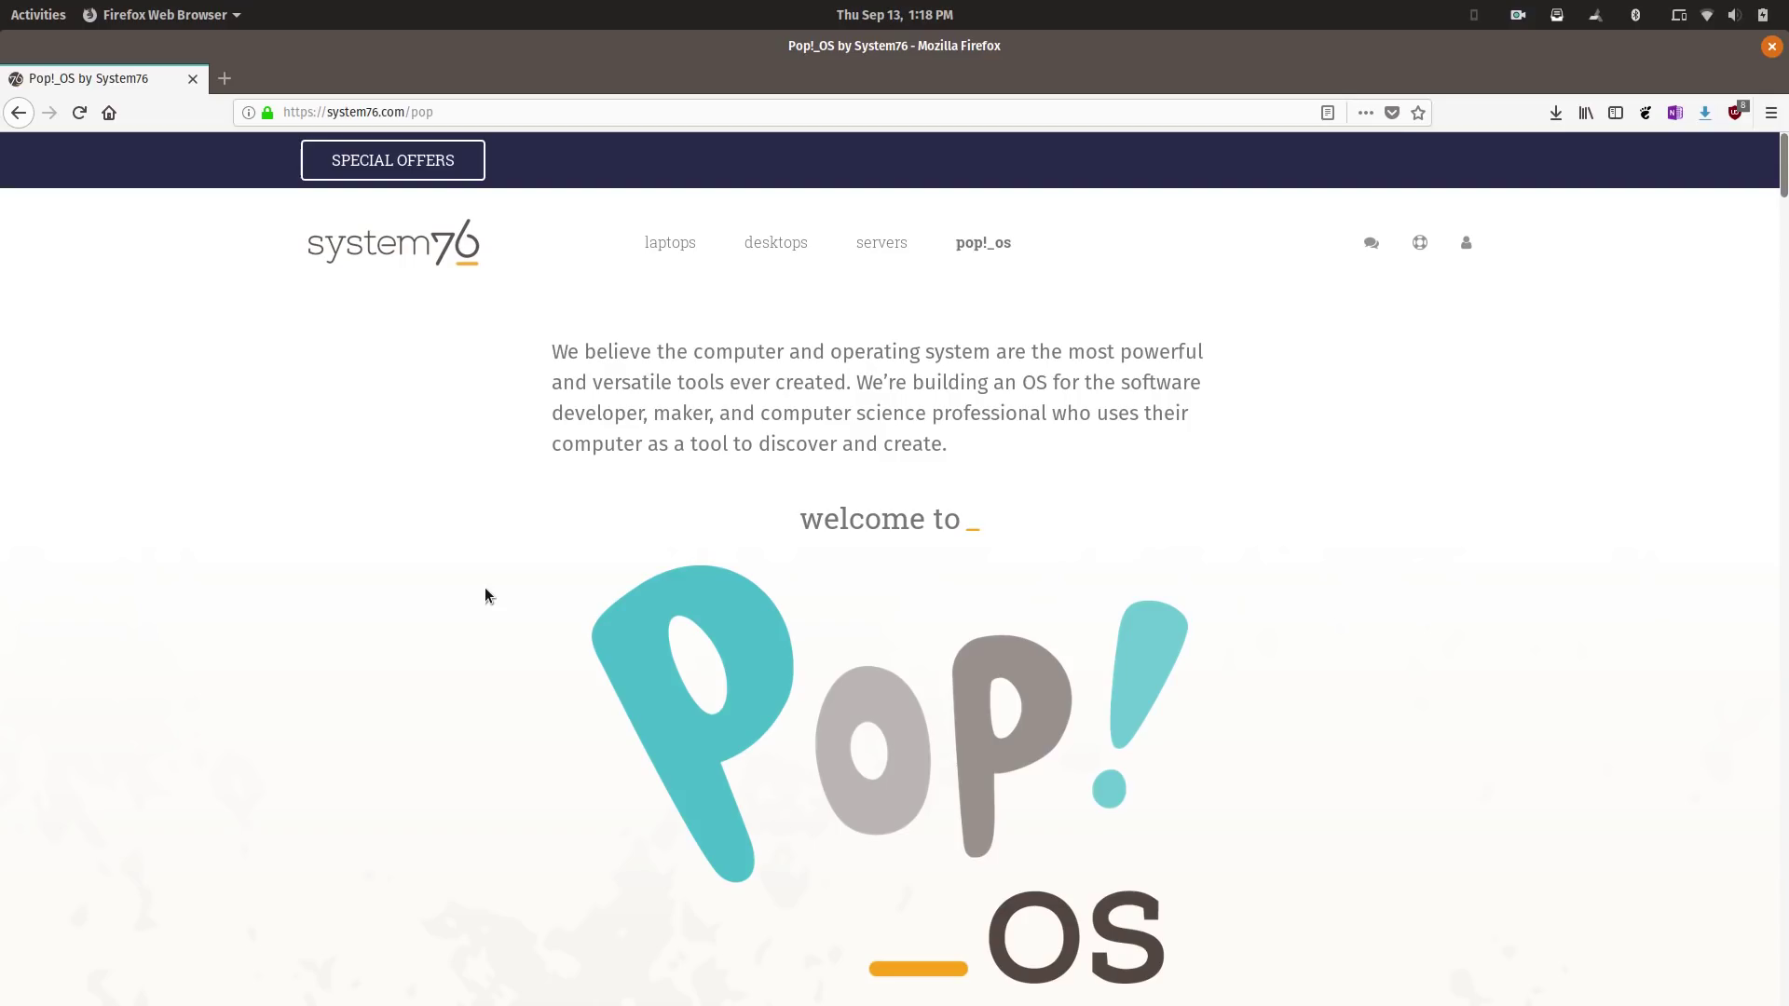
Scroll down the system76.com/pop page to the laptop feature demo
scroll(484, 596, down, 4)
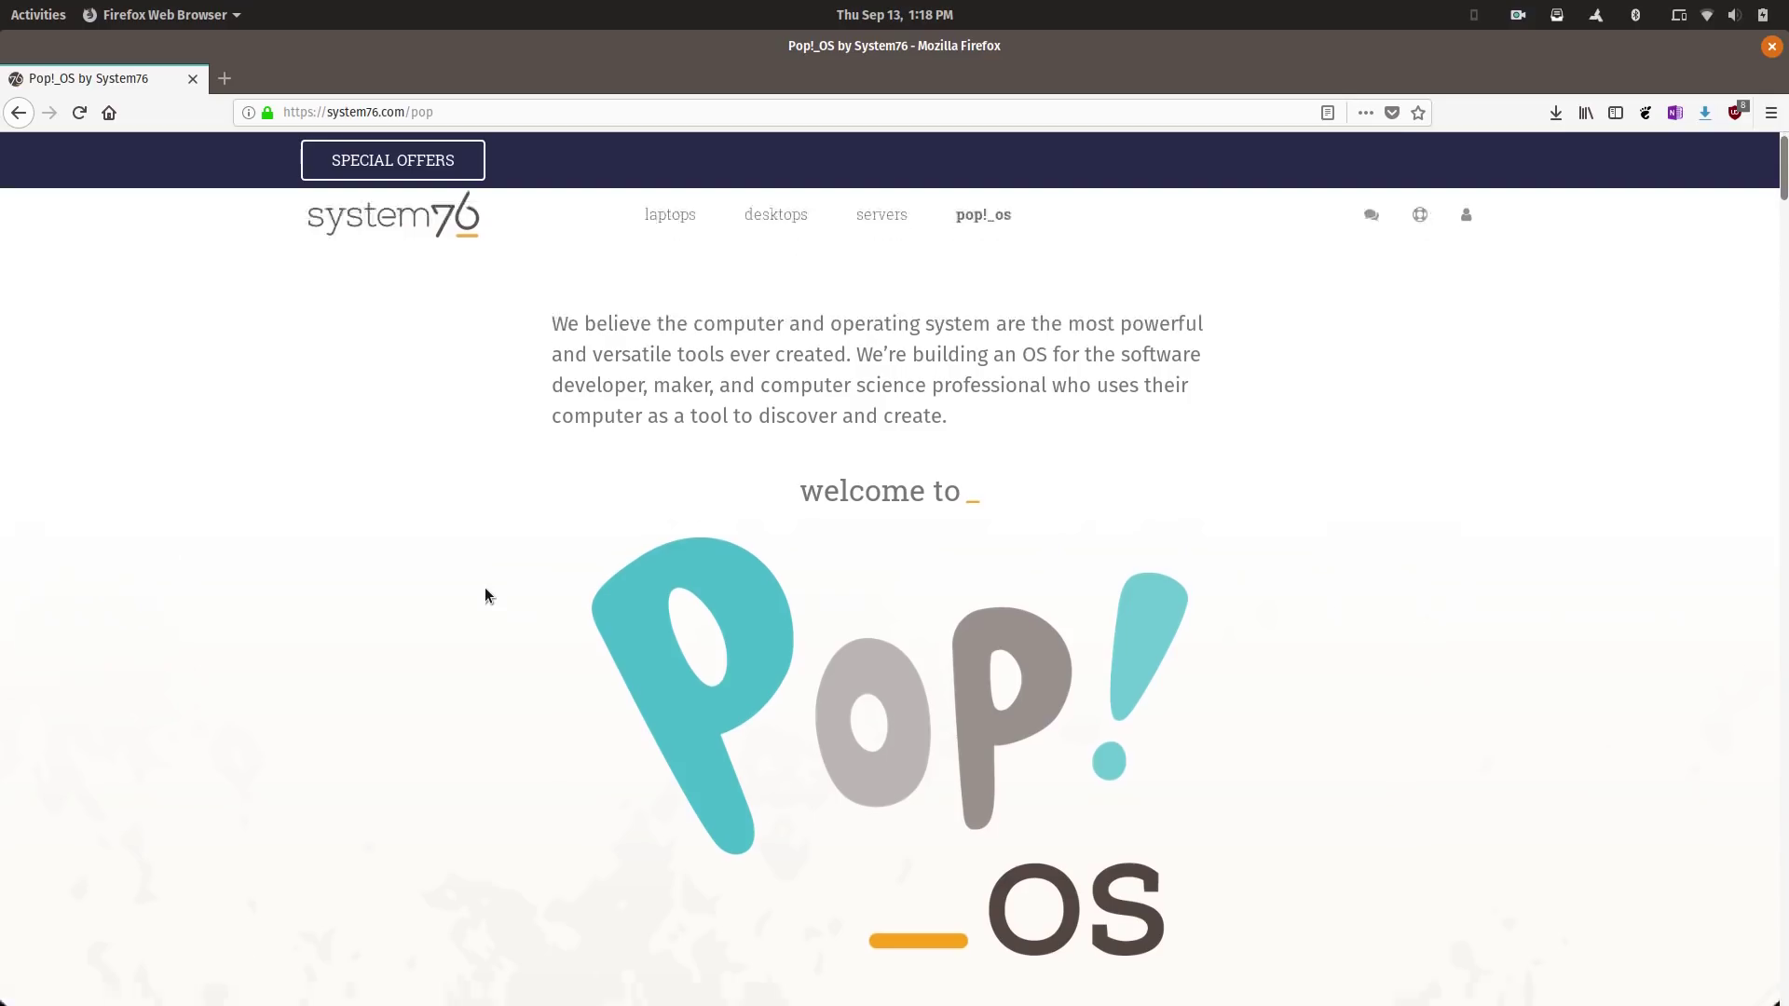
scroll(484, 597, down, 5)
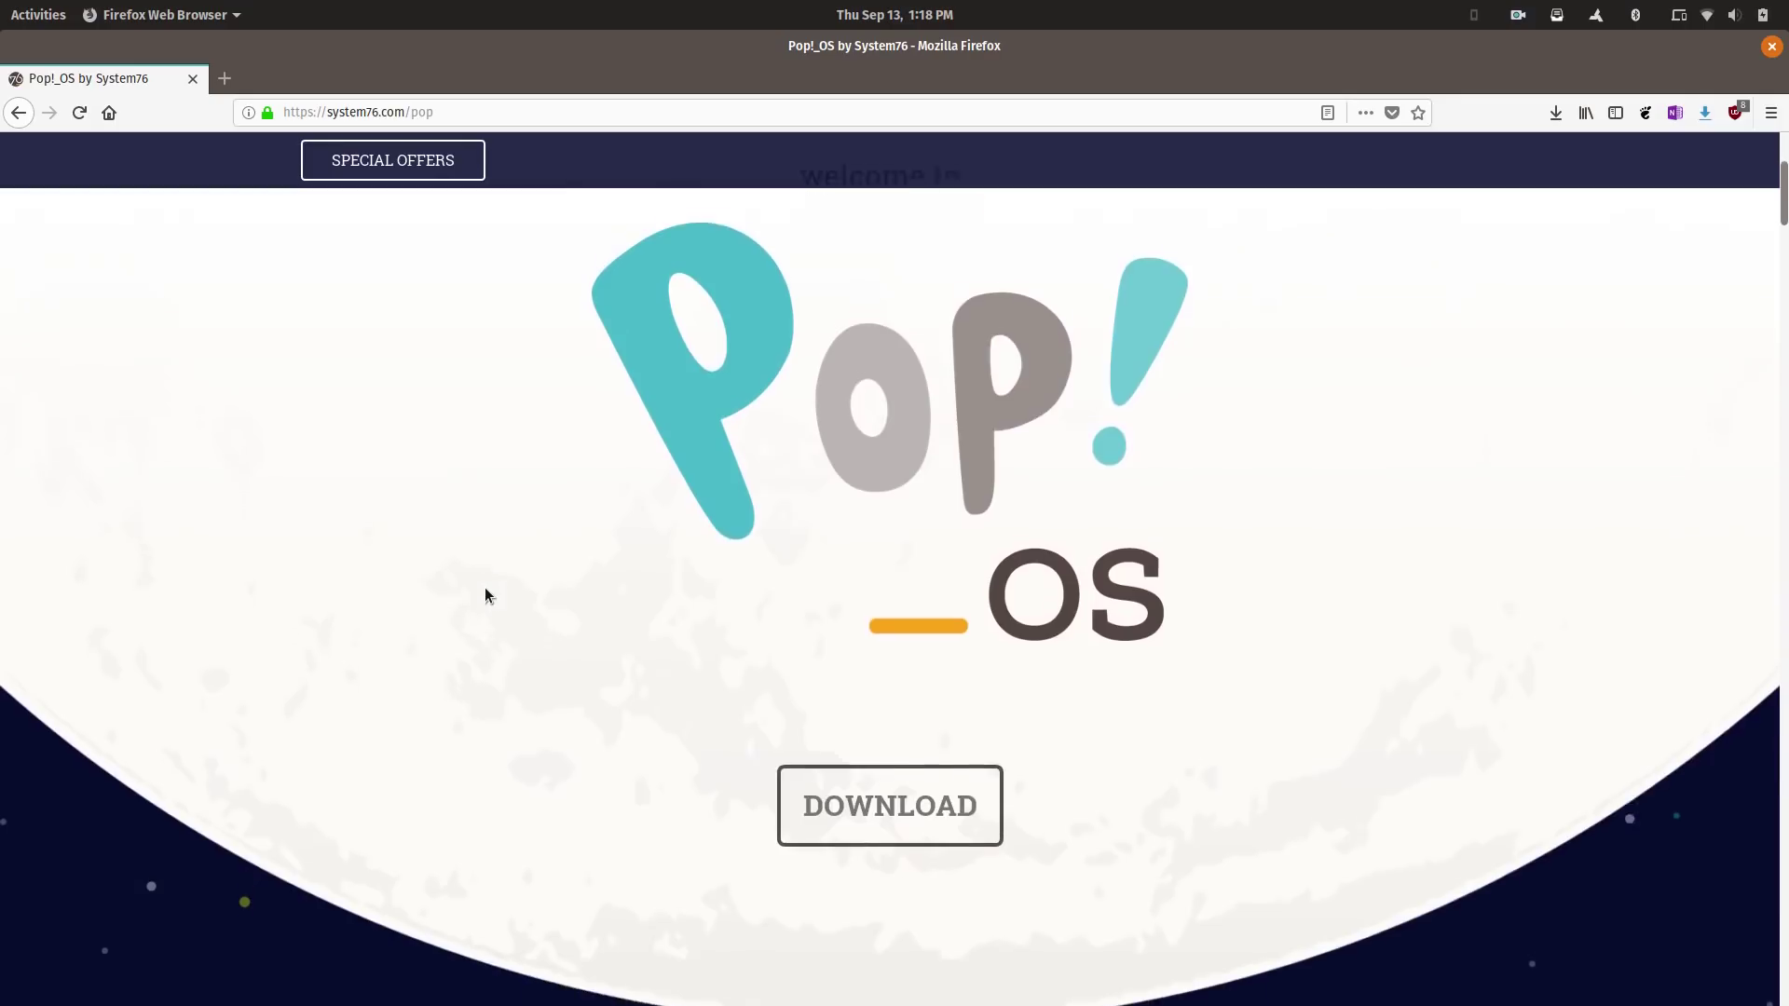
scroll(486, 594, down, 5)
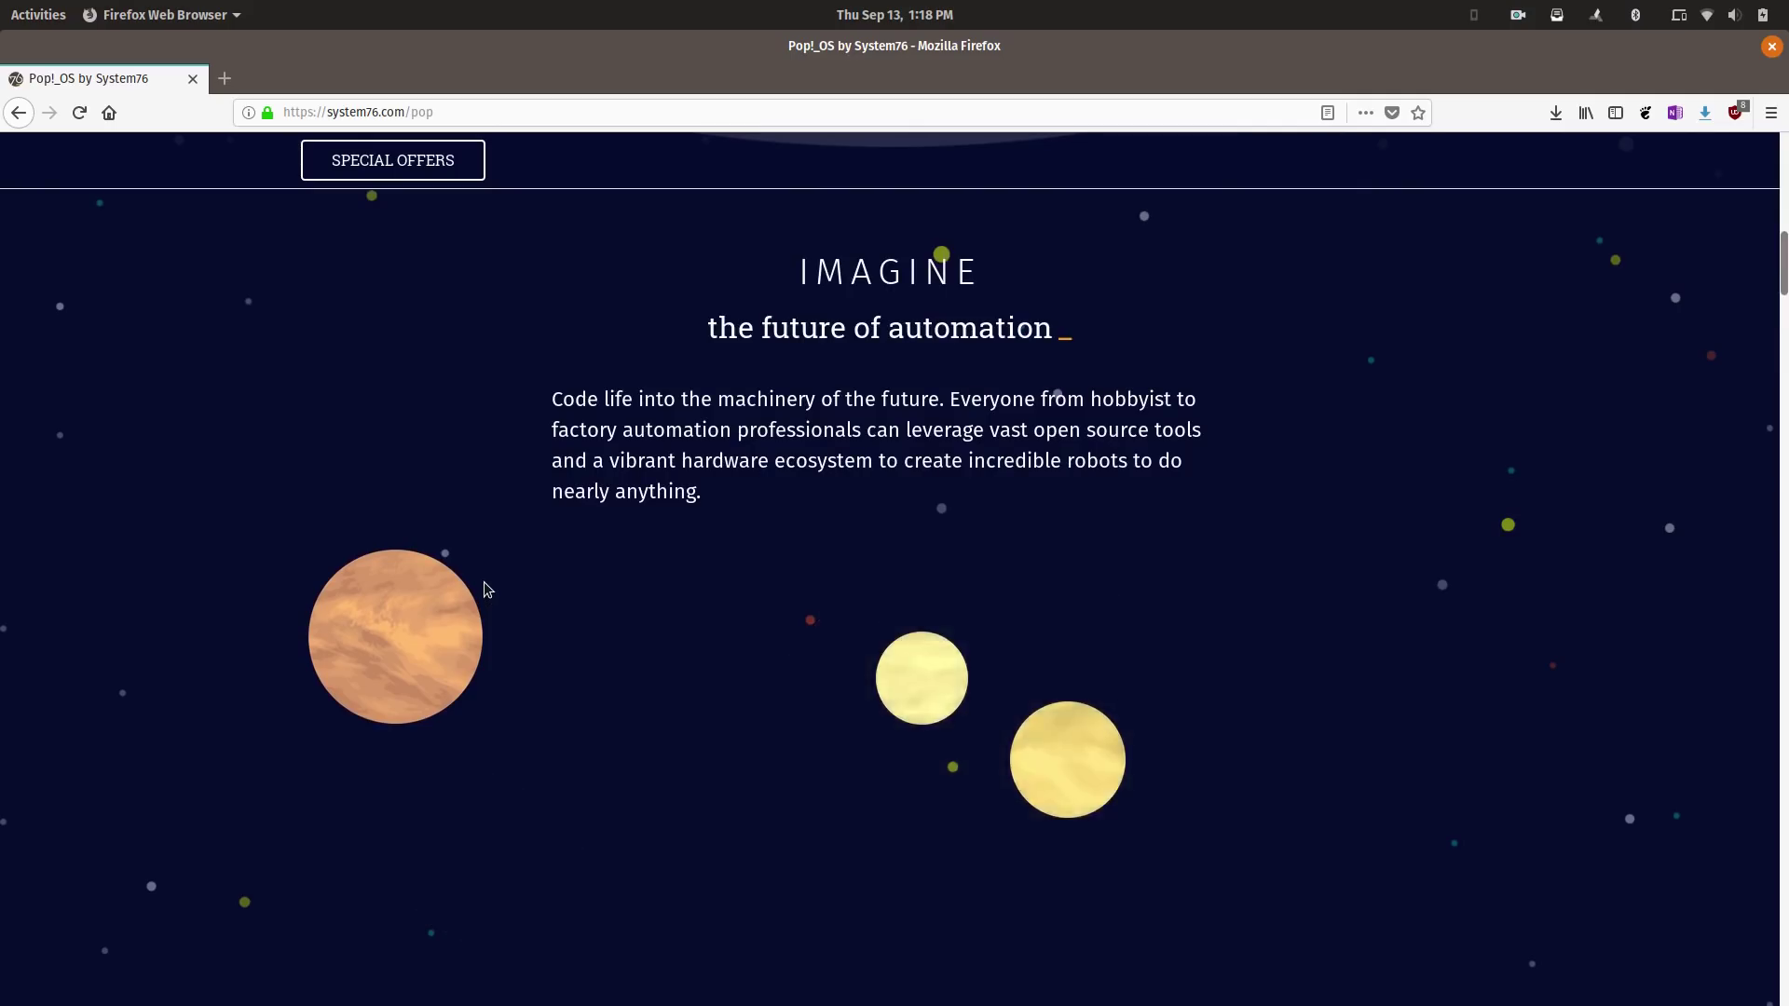
scroll(486, 588, down, 4)
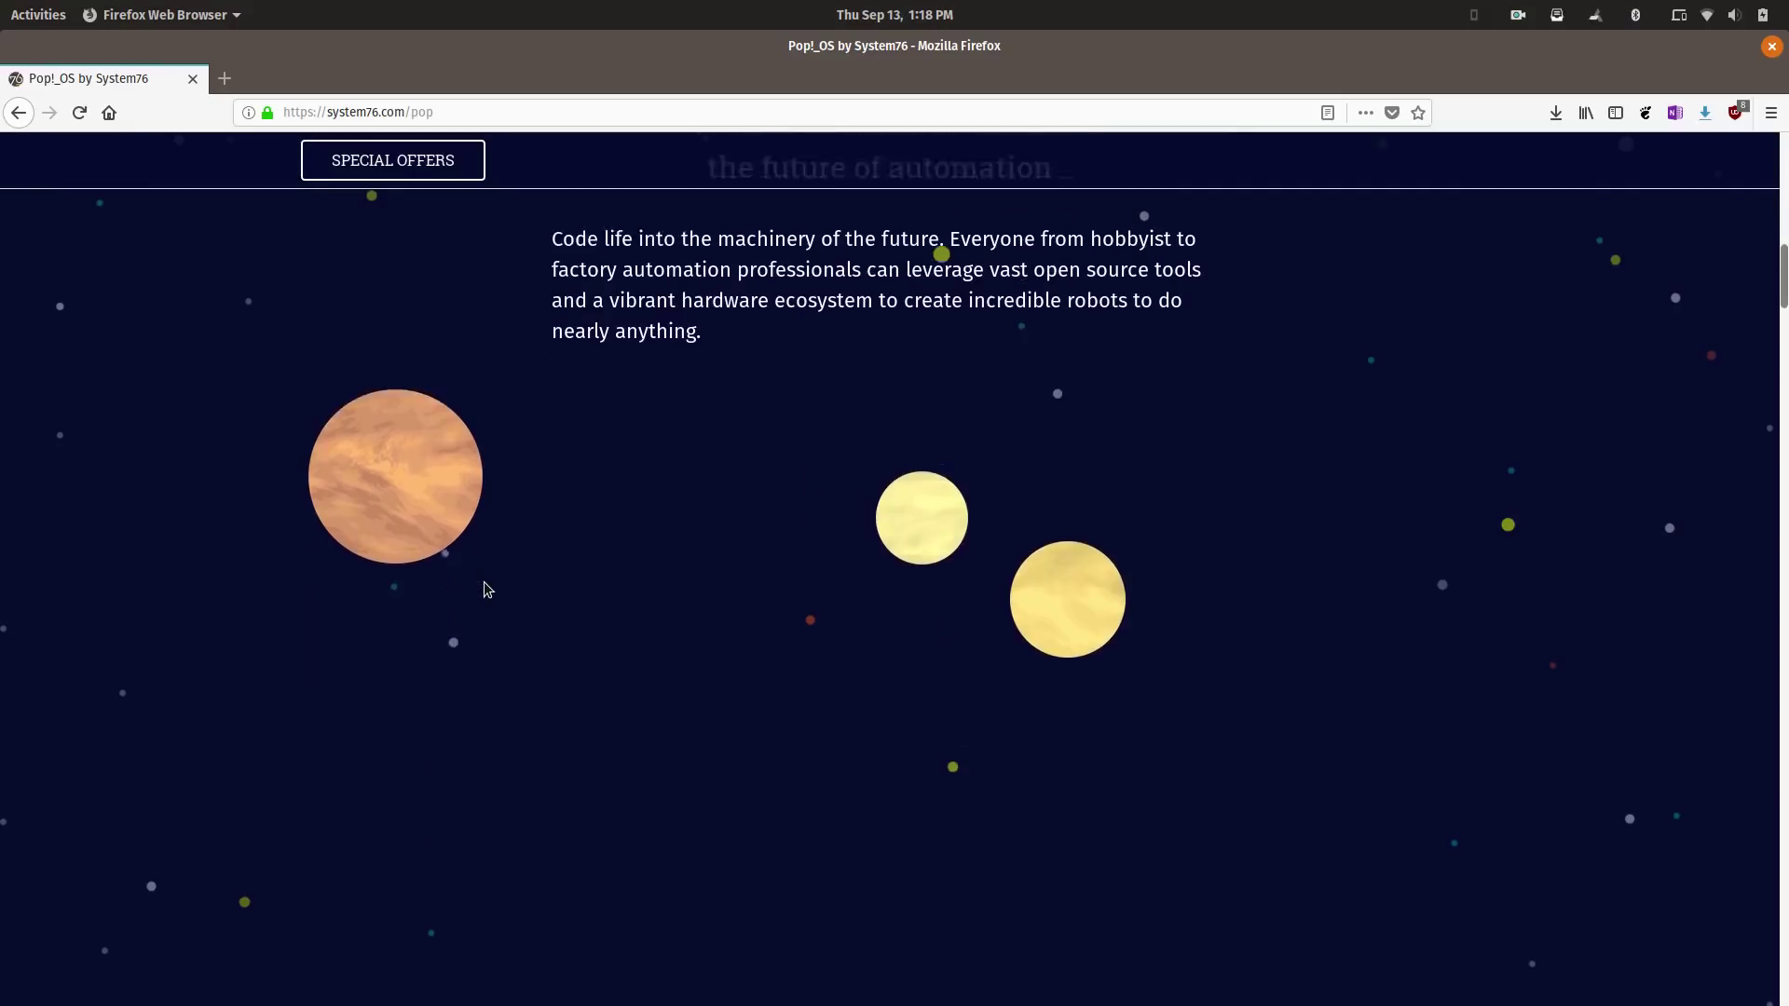
scroll(484, 589, down, 4)
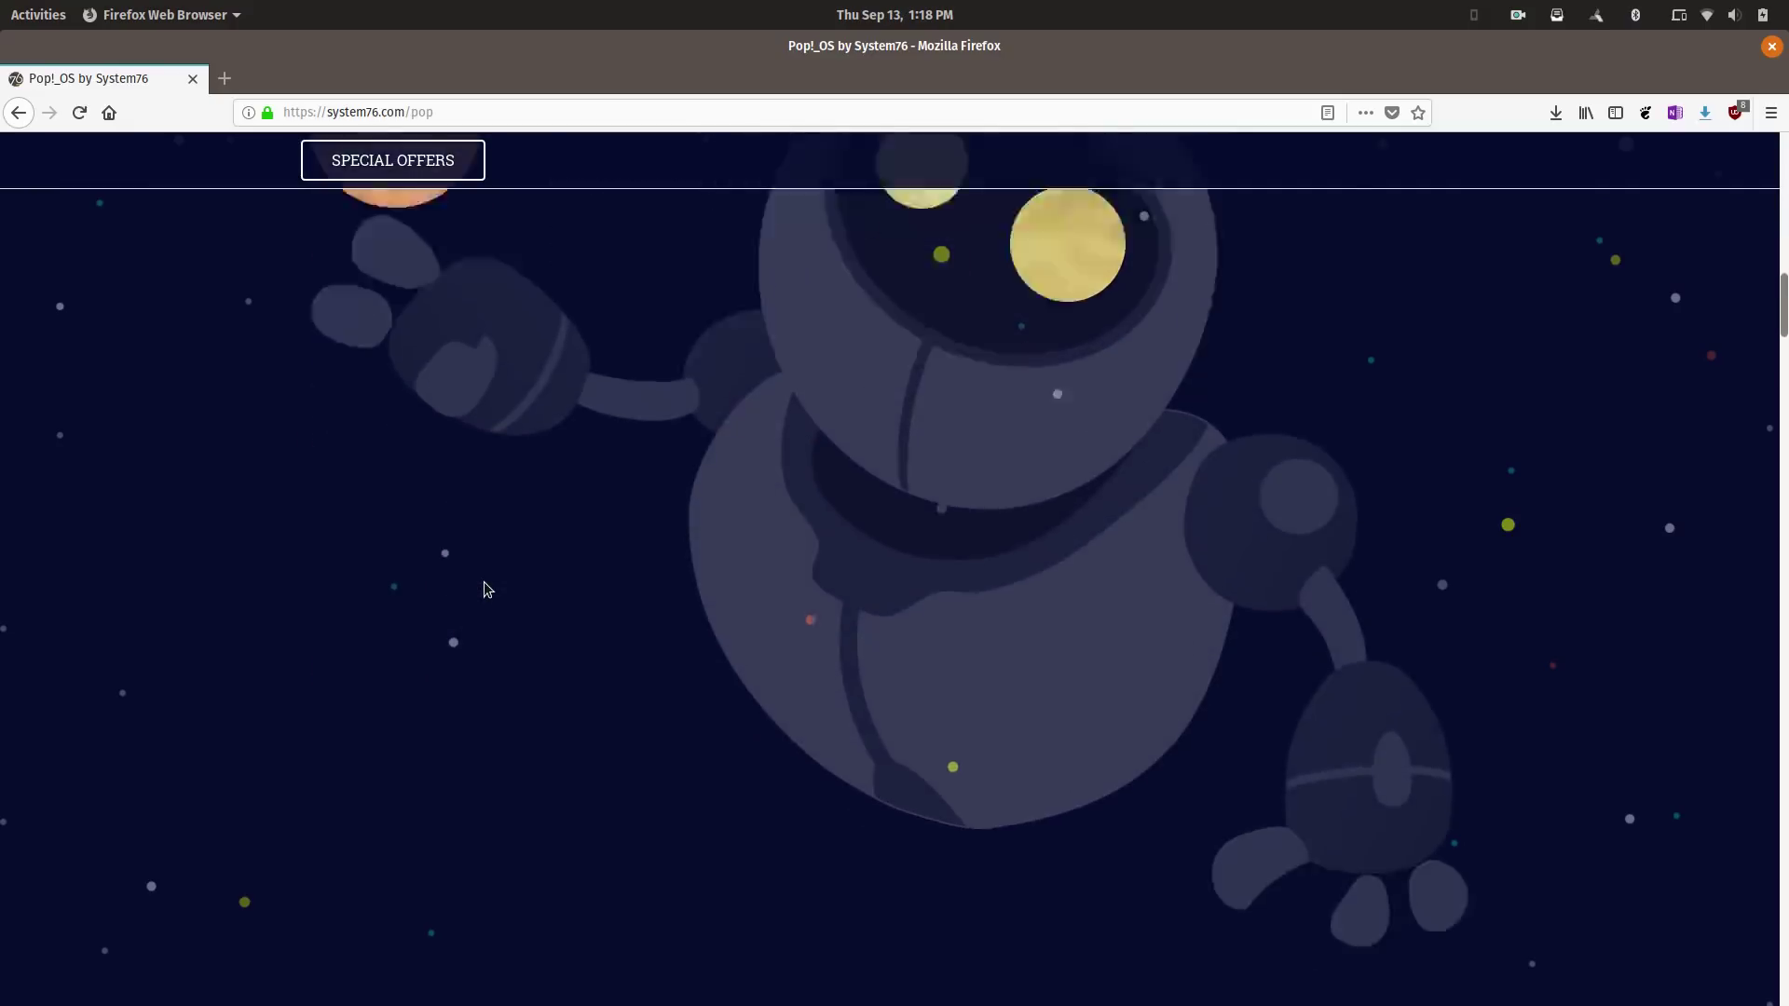
scroll(487, 589, down, 4)
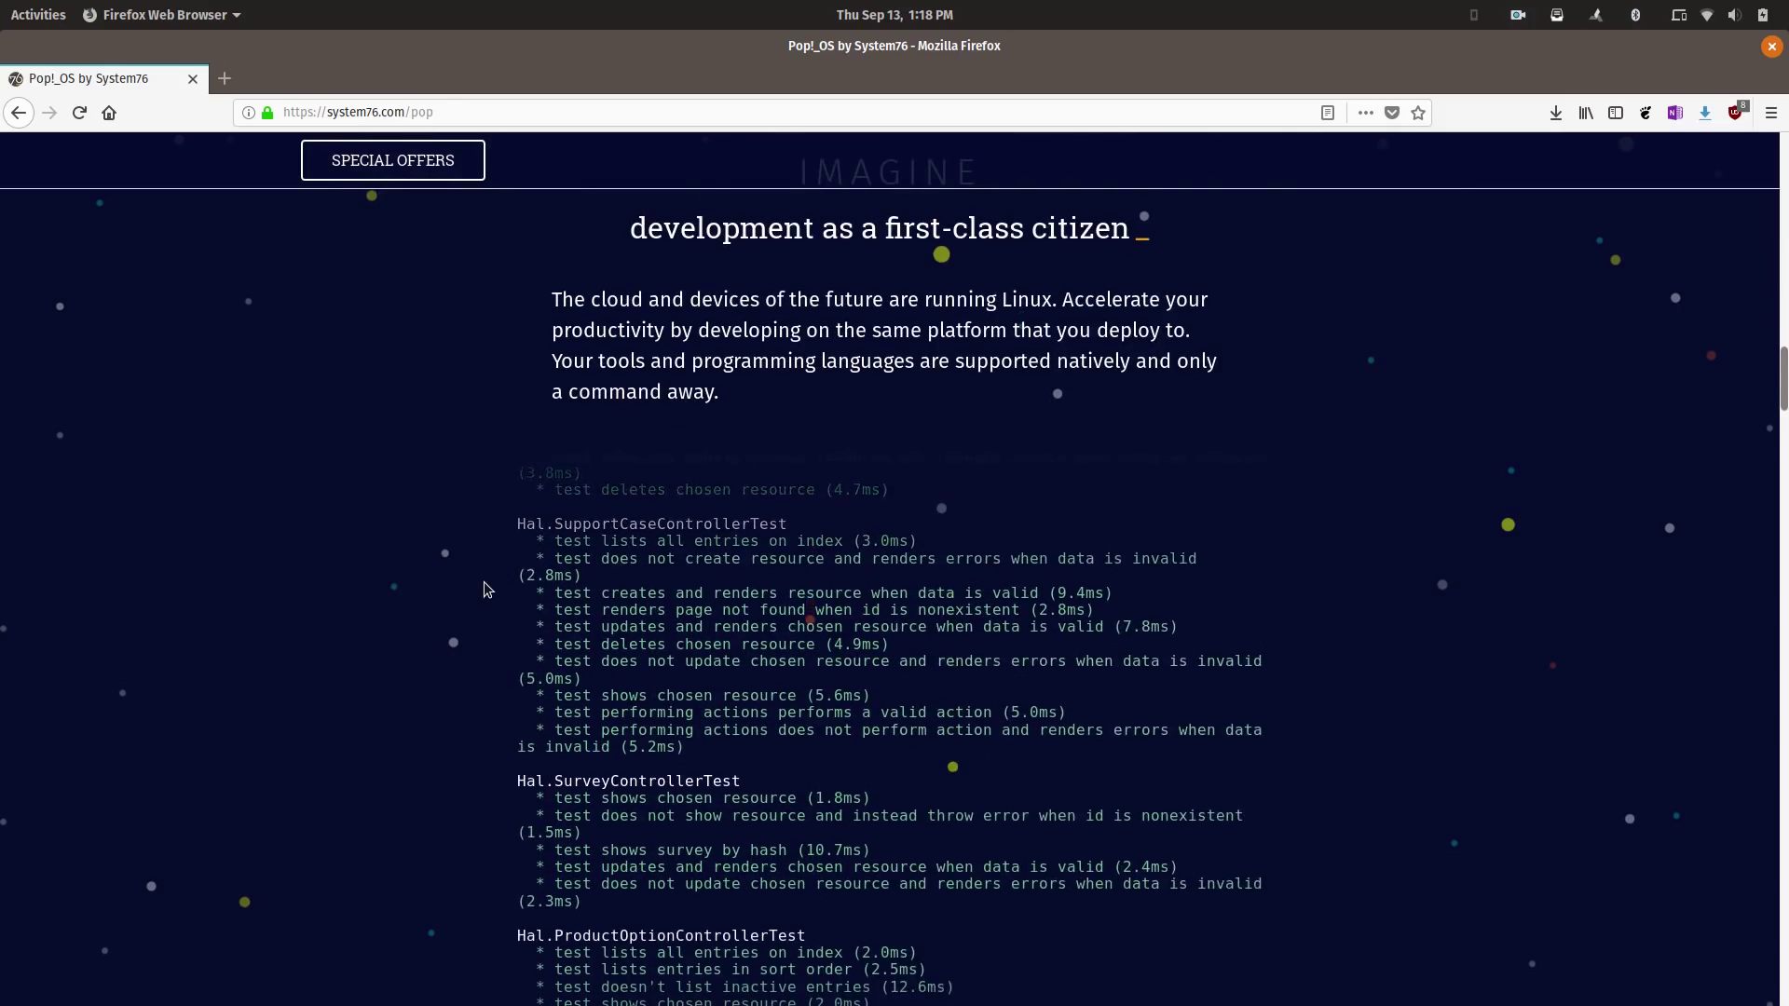
scroll(487, 589, up, 1)
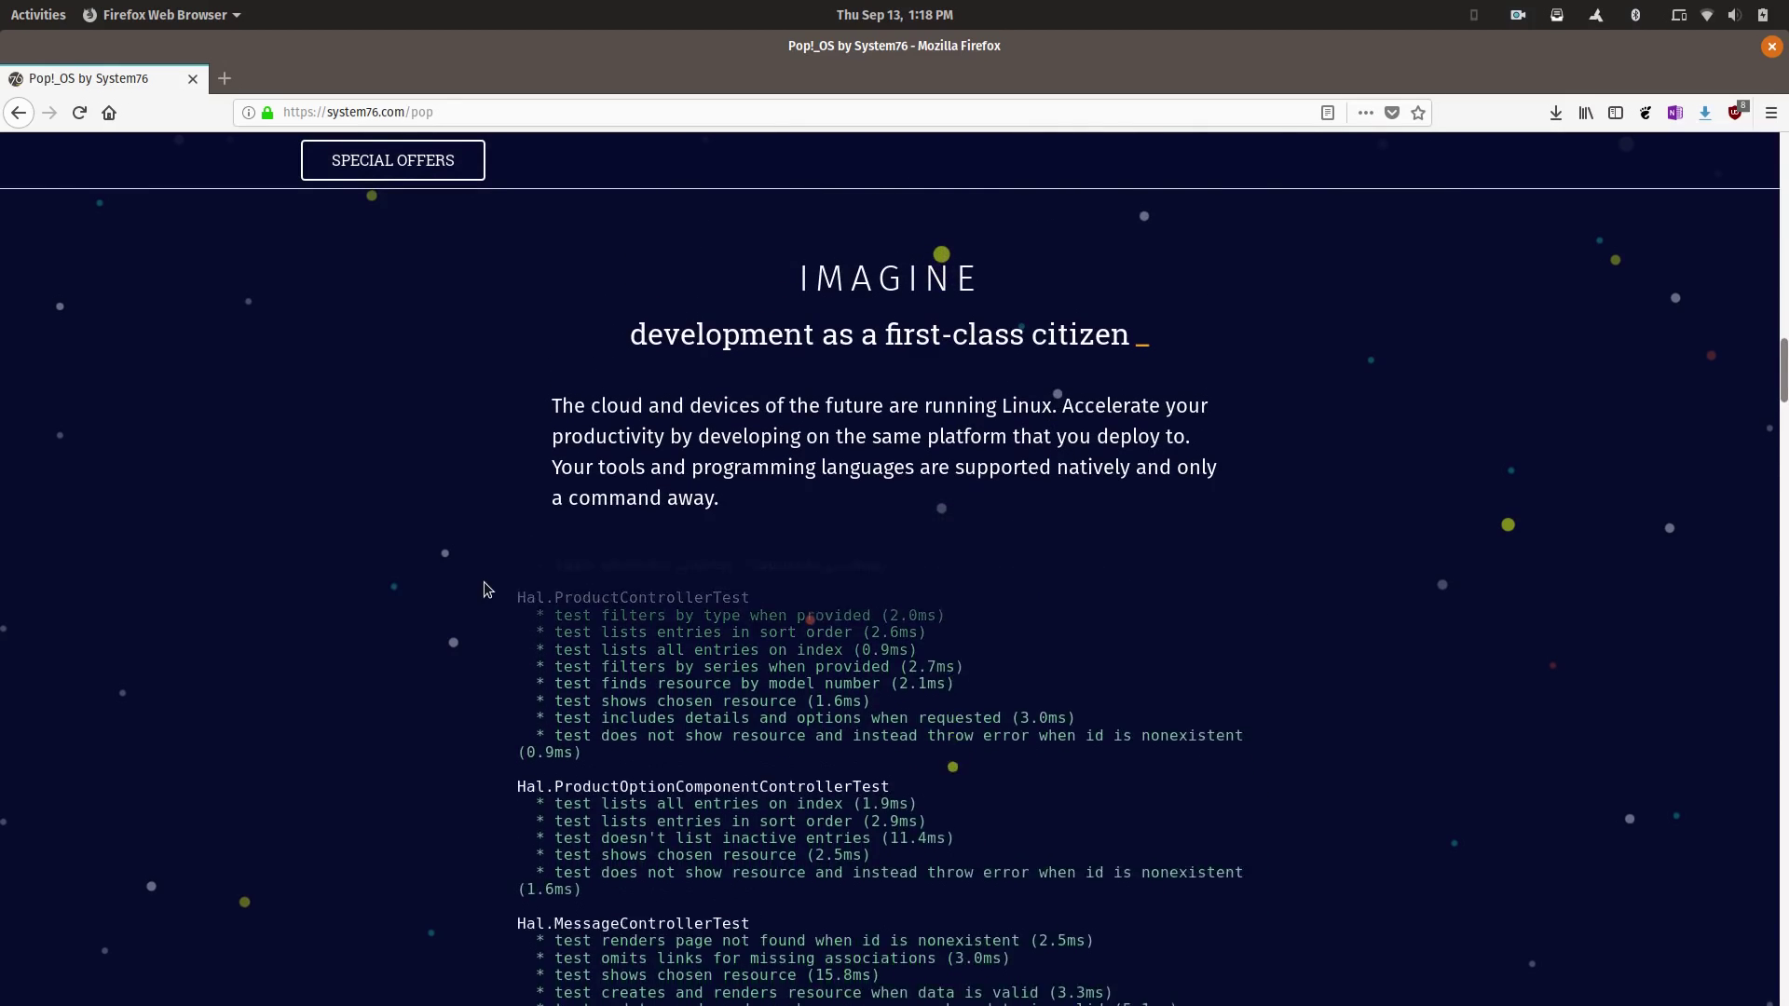
scroll(484, 588, down, 1)
scroll(485, 588, down, 4)
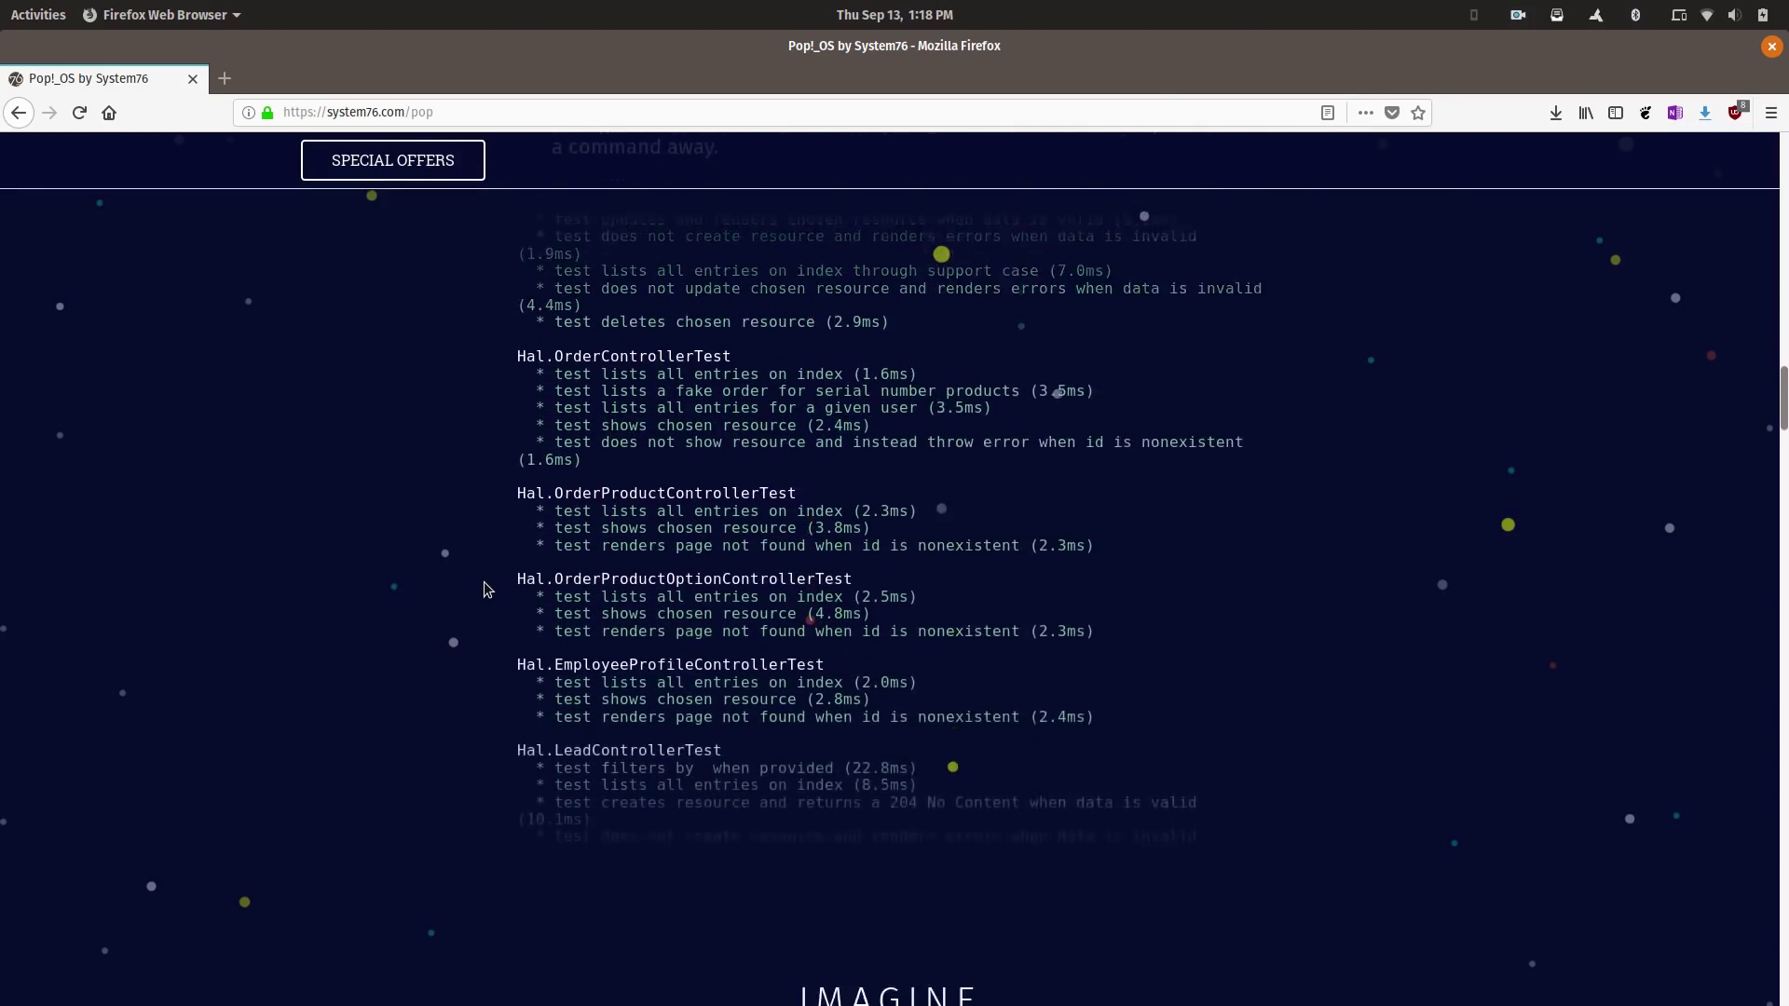
scroll(484, 589, down, 6)
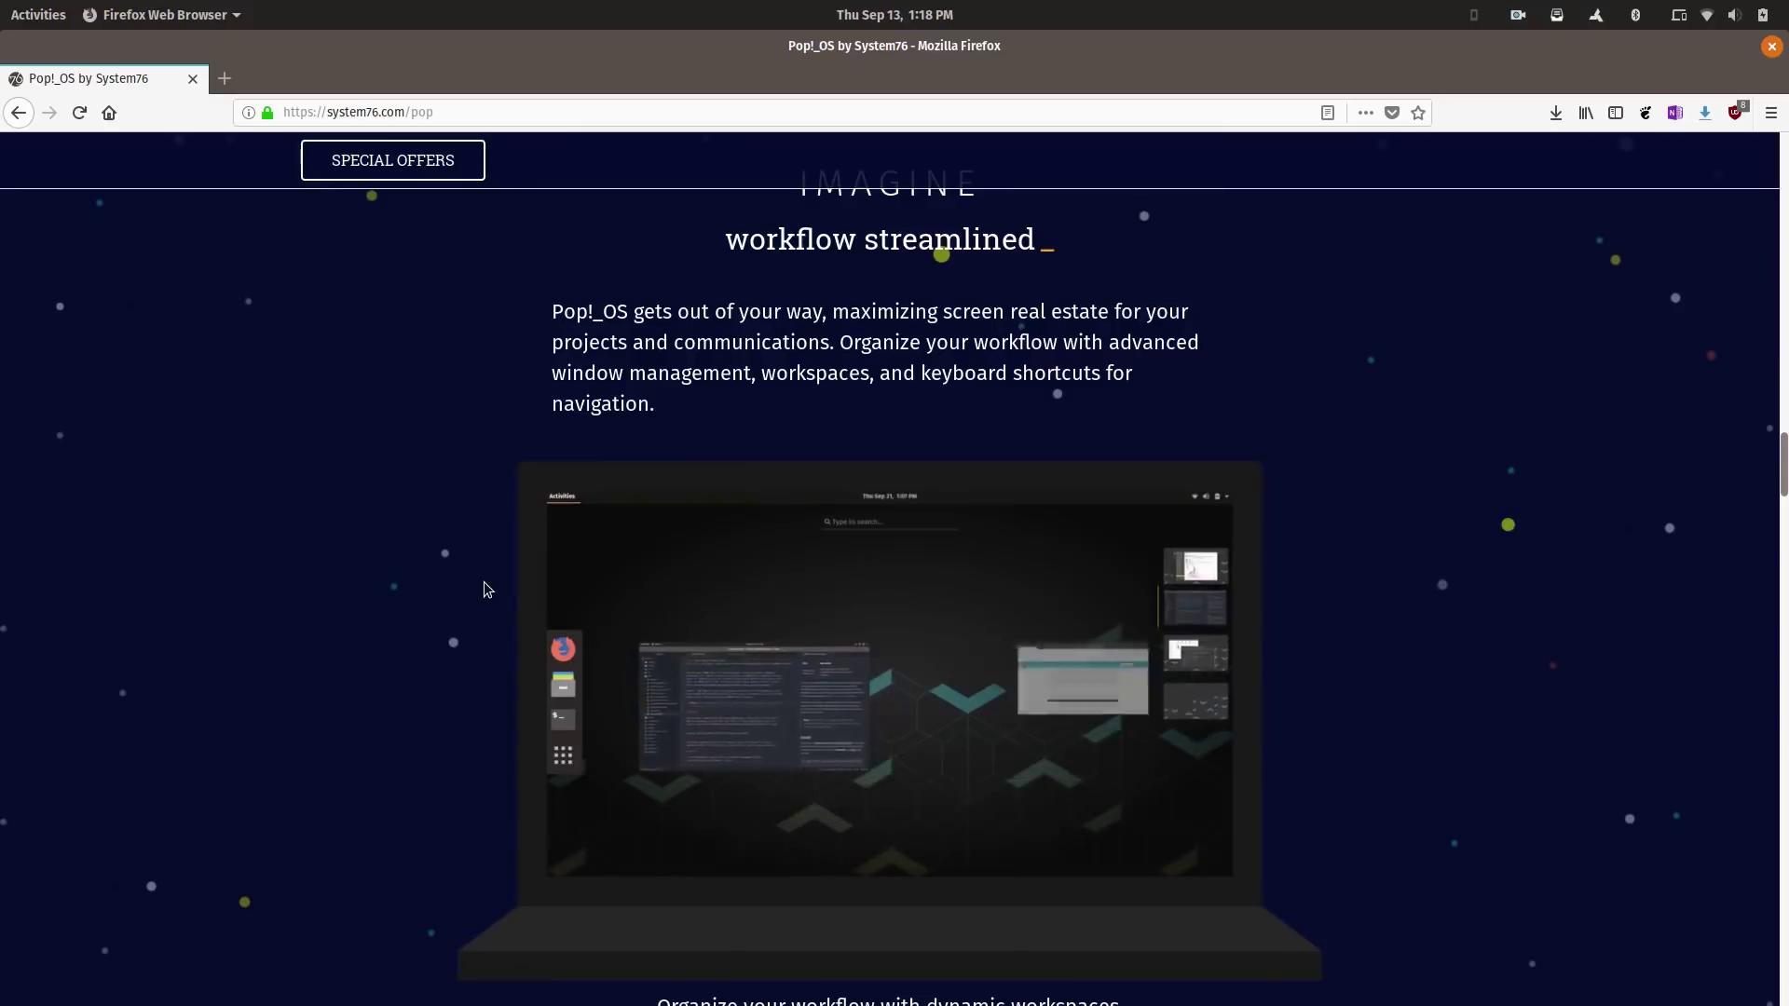
scroll(485, 589, down, 5)
scroll(485, 589, down, 3)
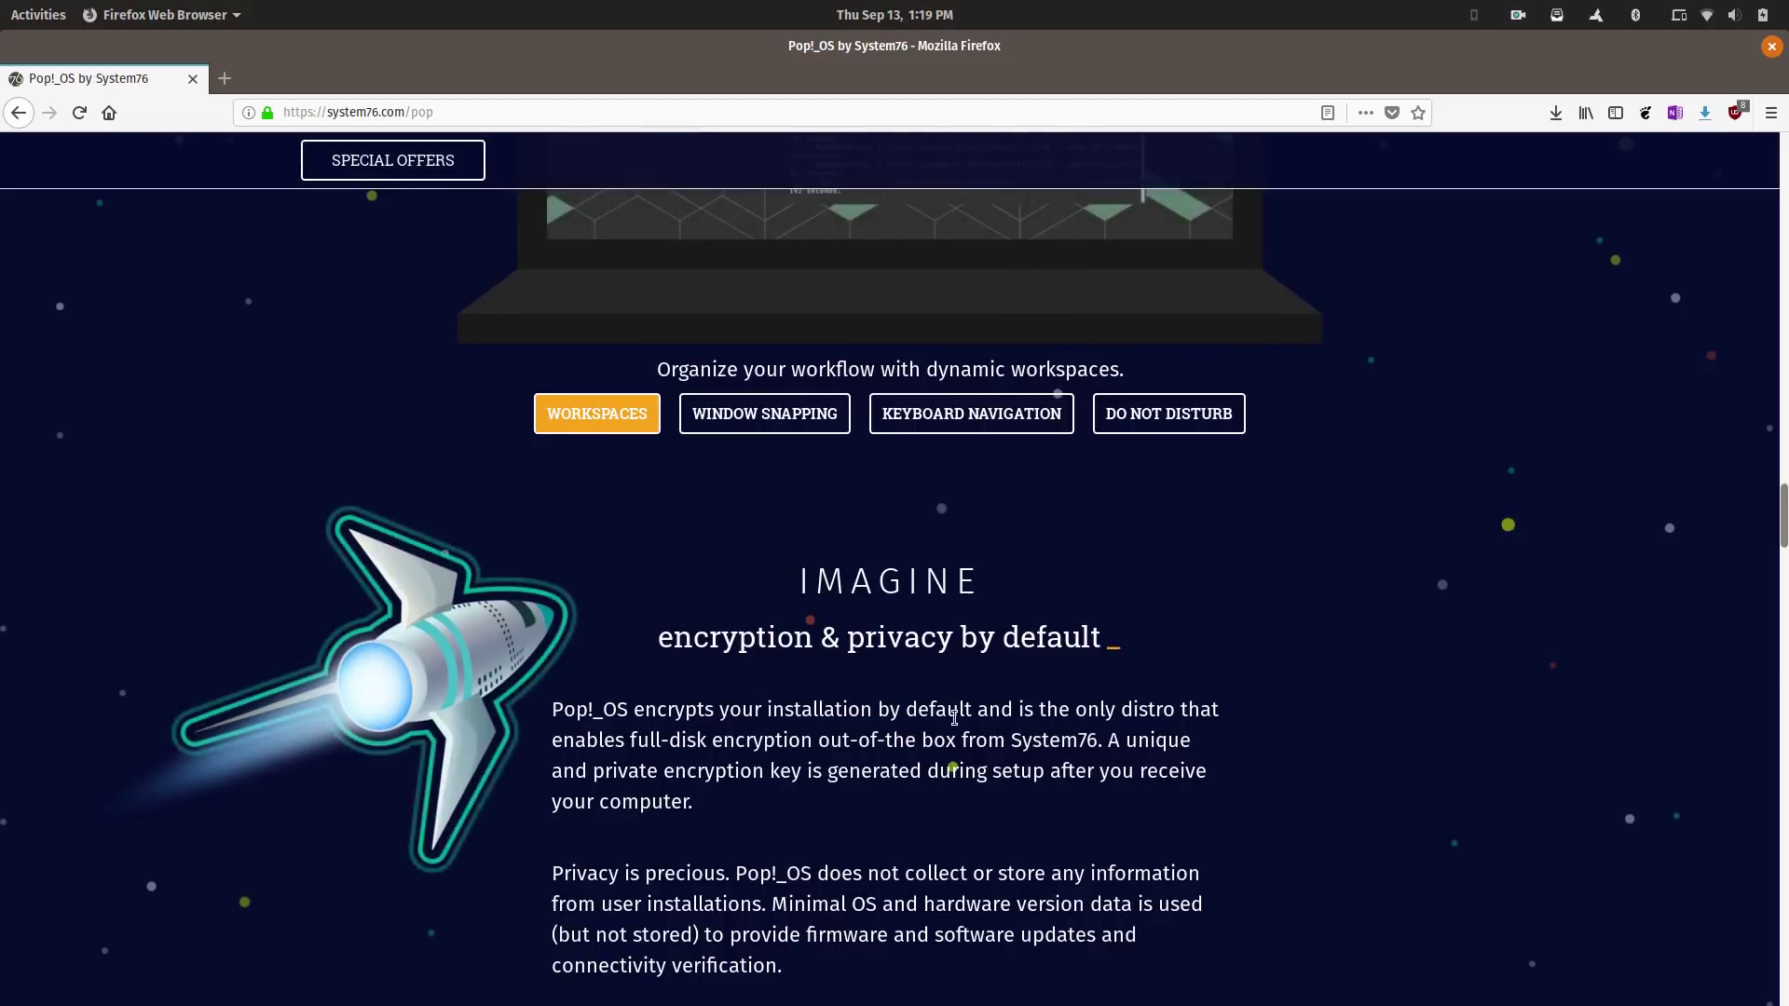
Switch the demo to KEYBOARD NAVIGATION and scroll on to the user testimonials
click(1022, 415)
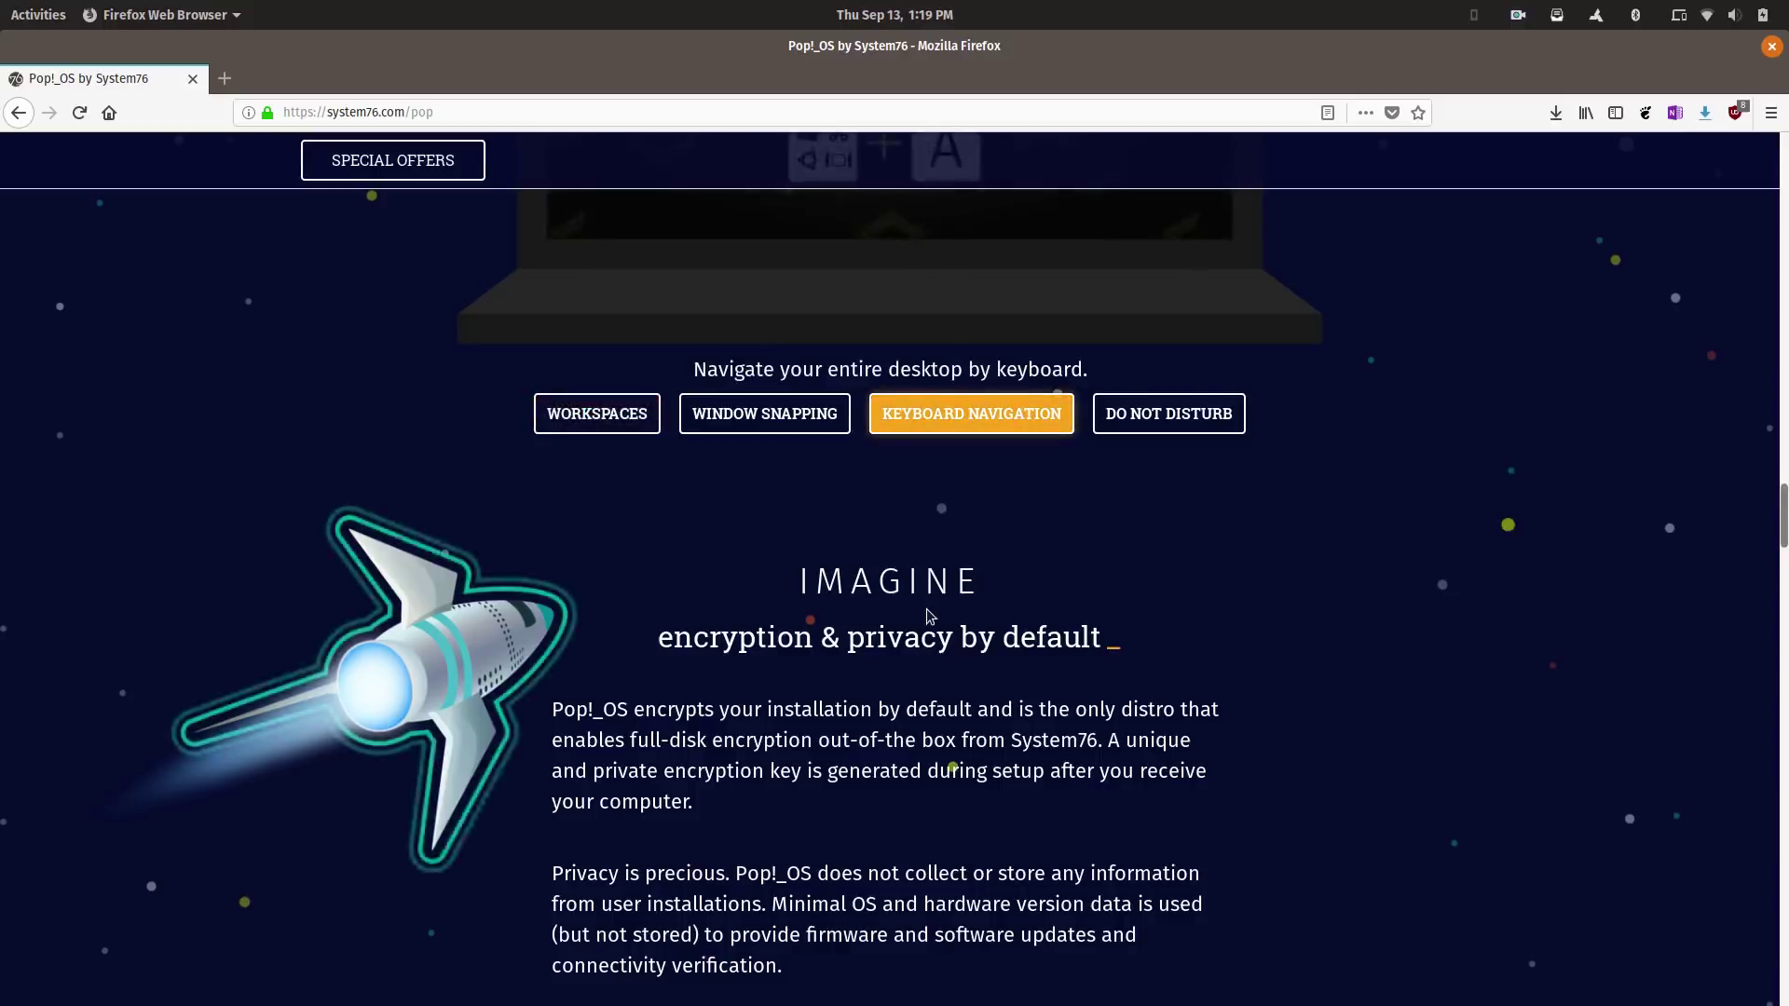
scroll(928, 615, up, 1)
scroll(928, 615, up, 4)
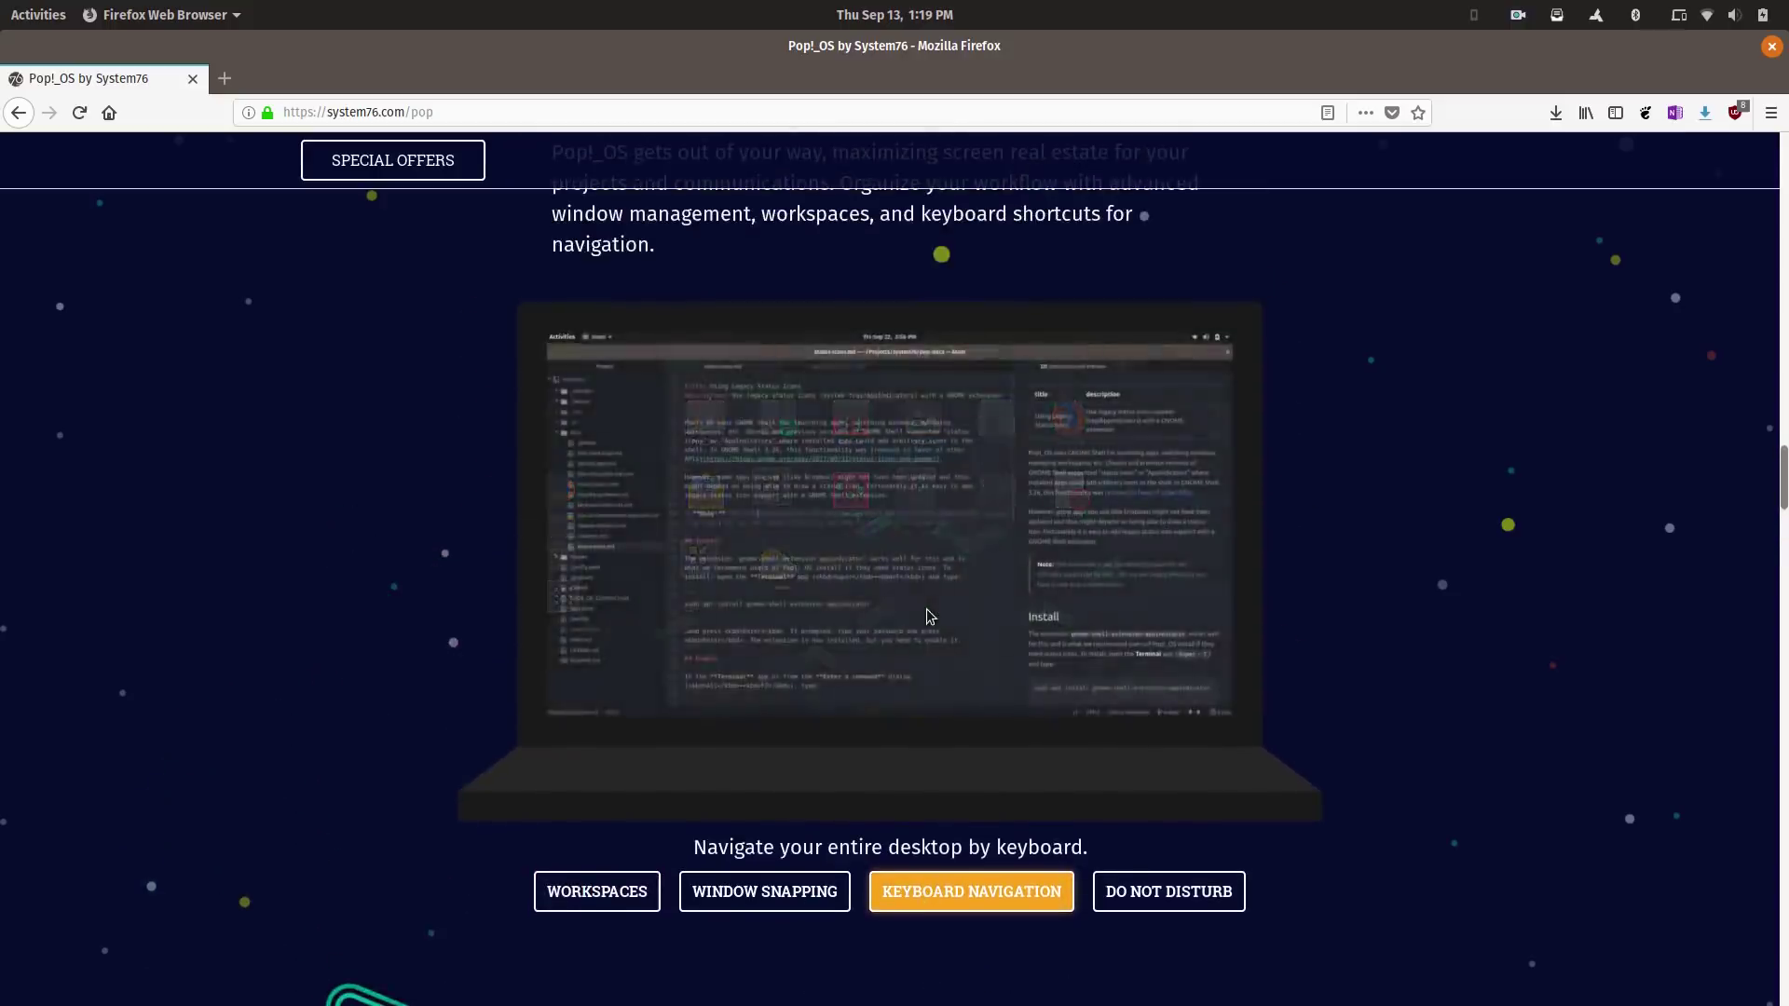
scroll(928, 615, down, 10)
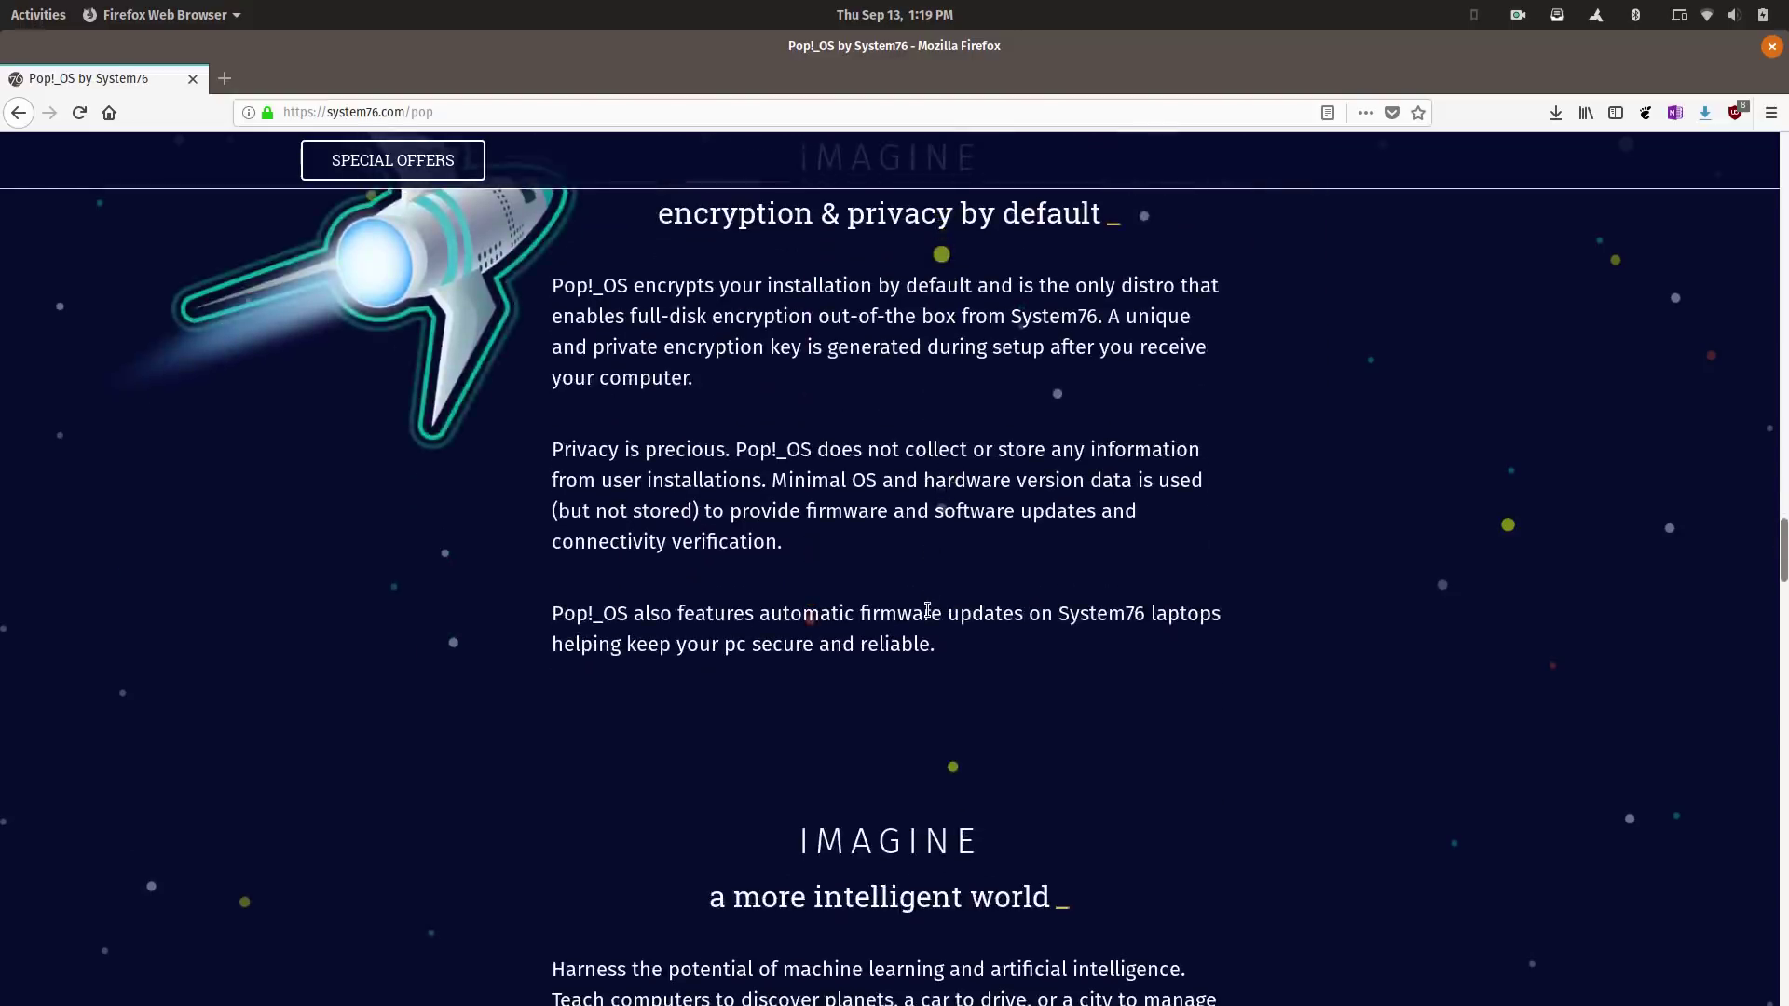
scroll(655, 500, down, 18)
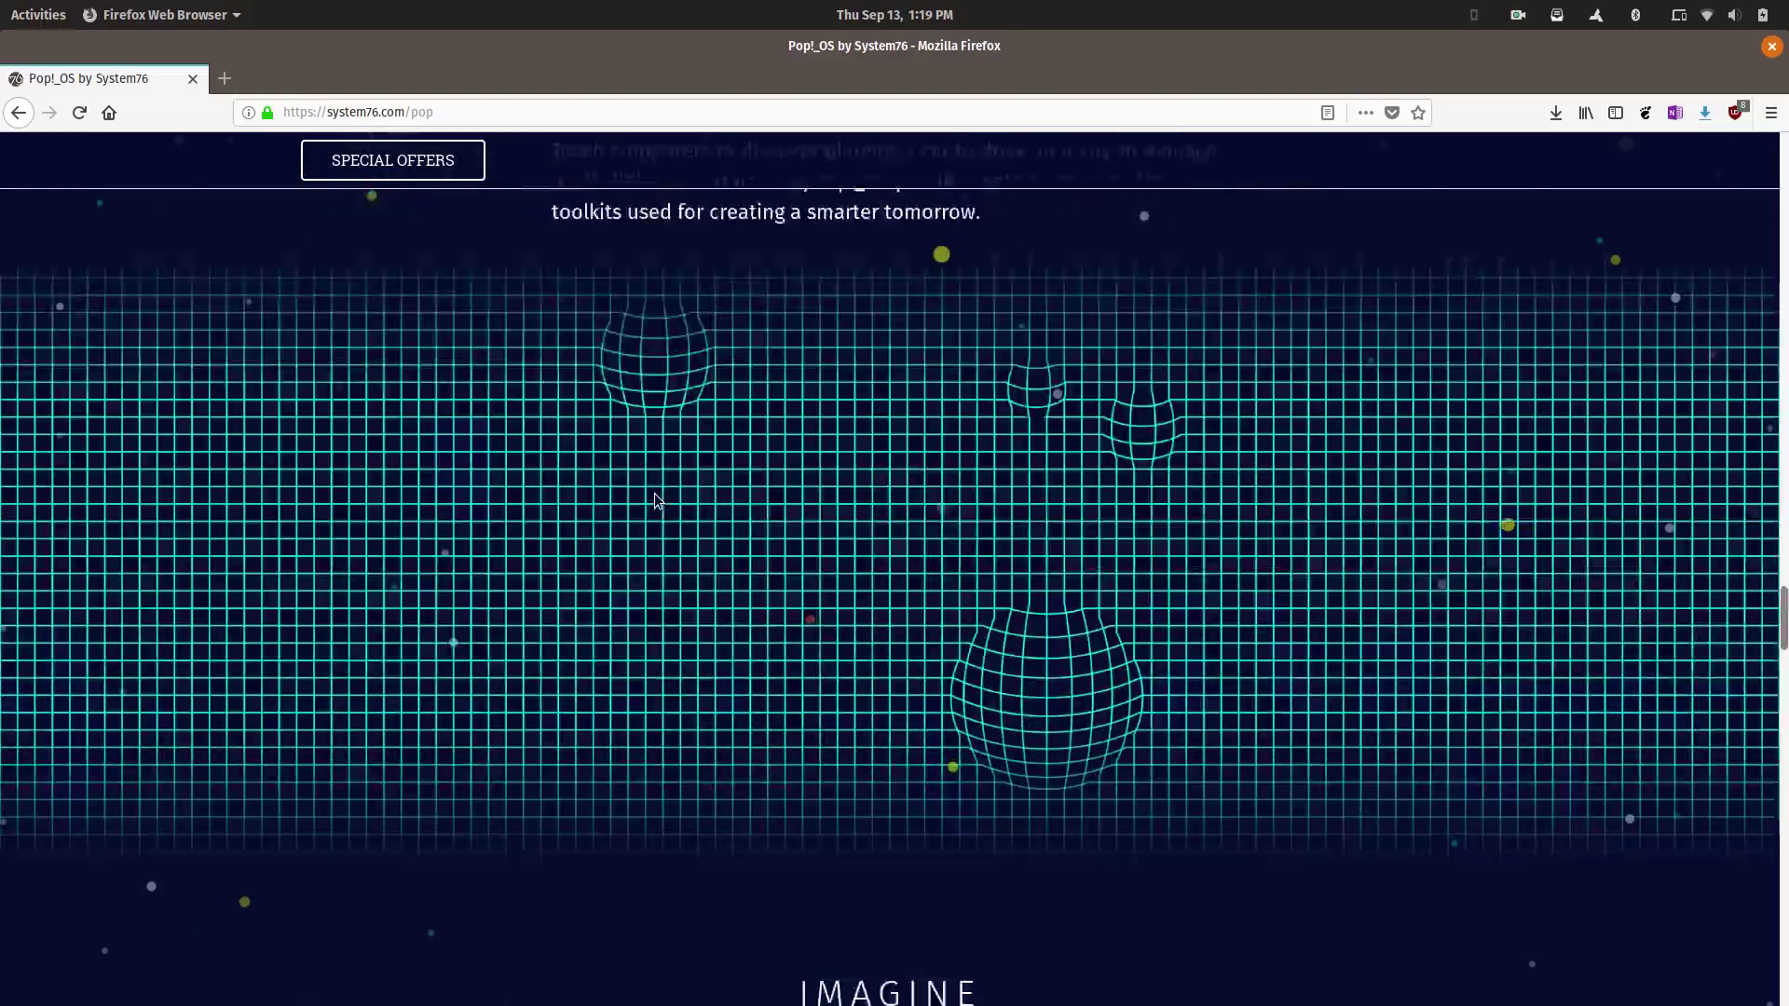
scroll(655, 500, down, 5)
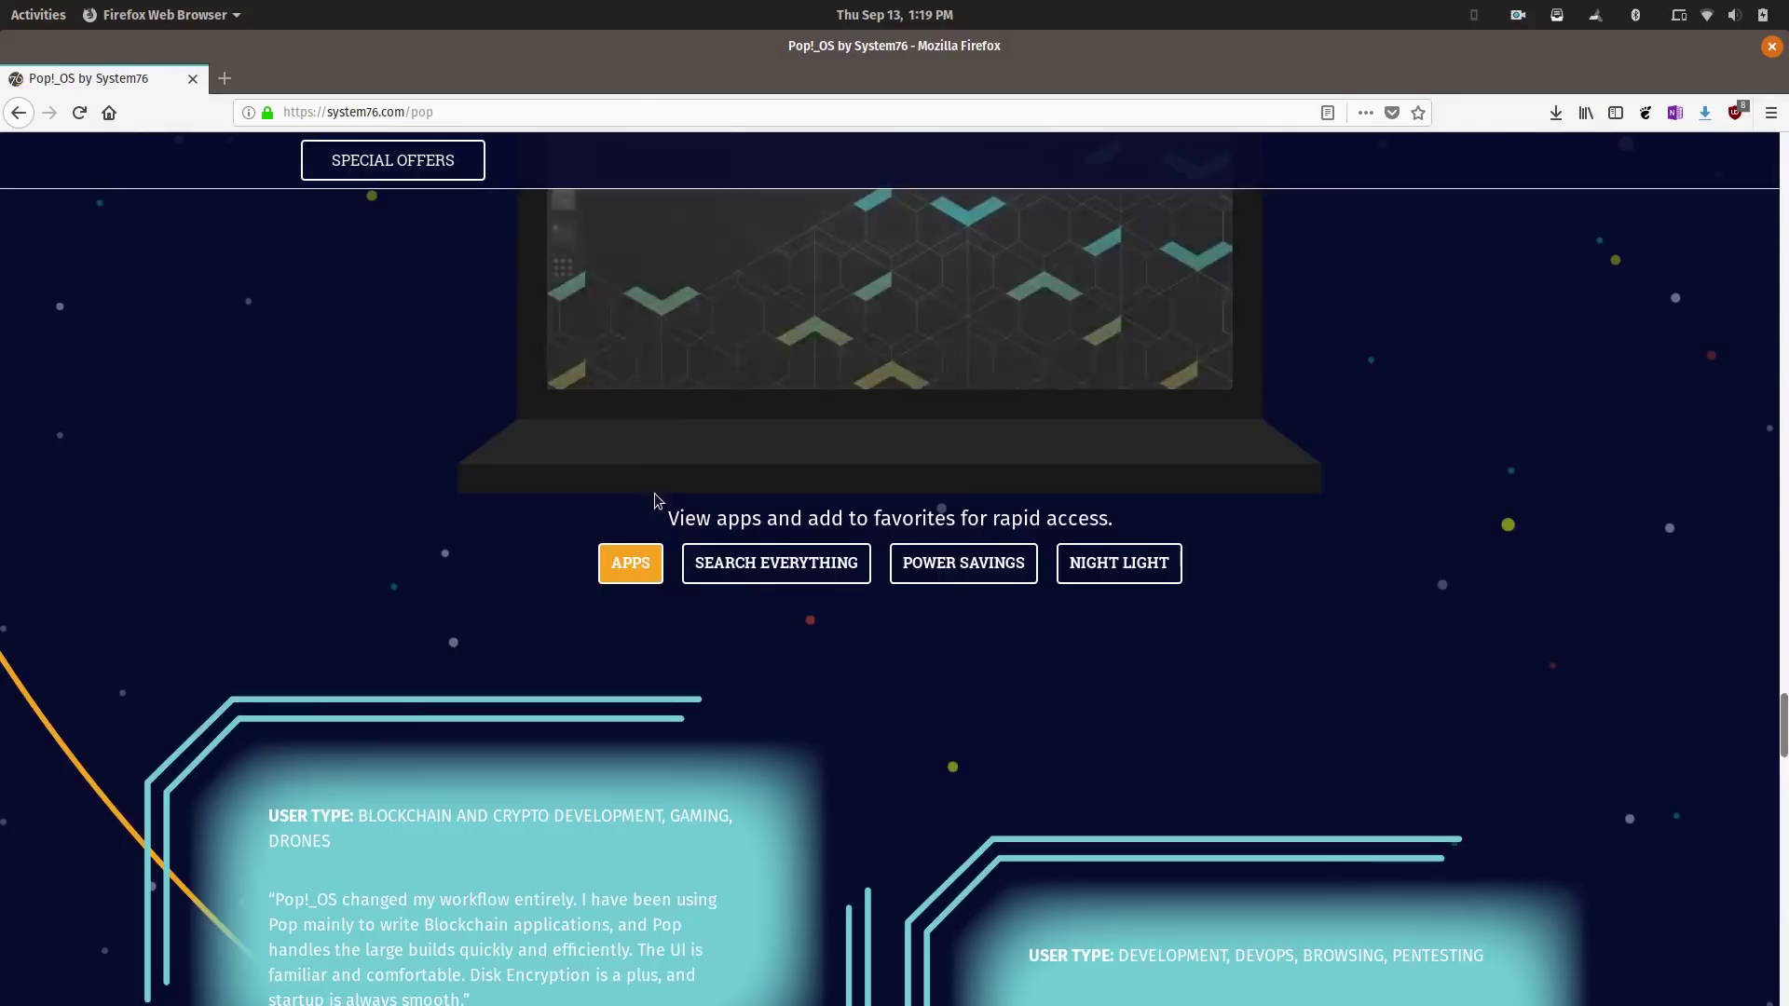
scroll(655, 500, down, 15)
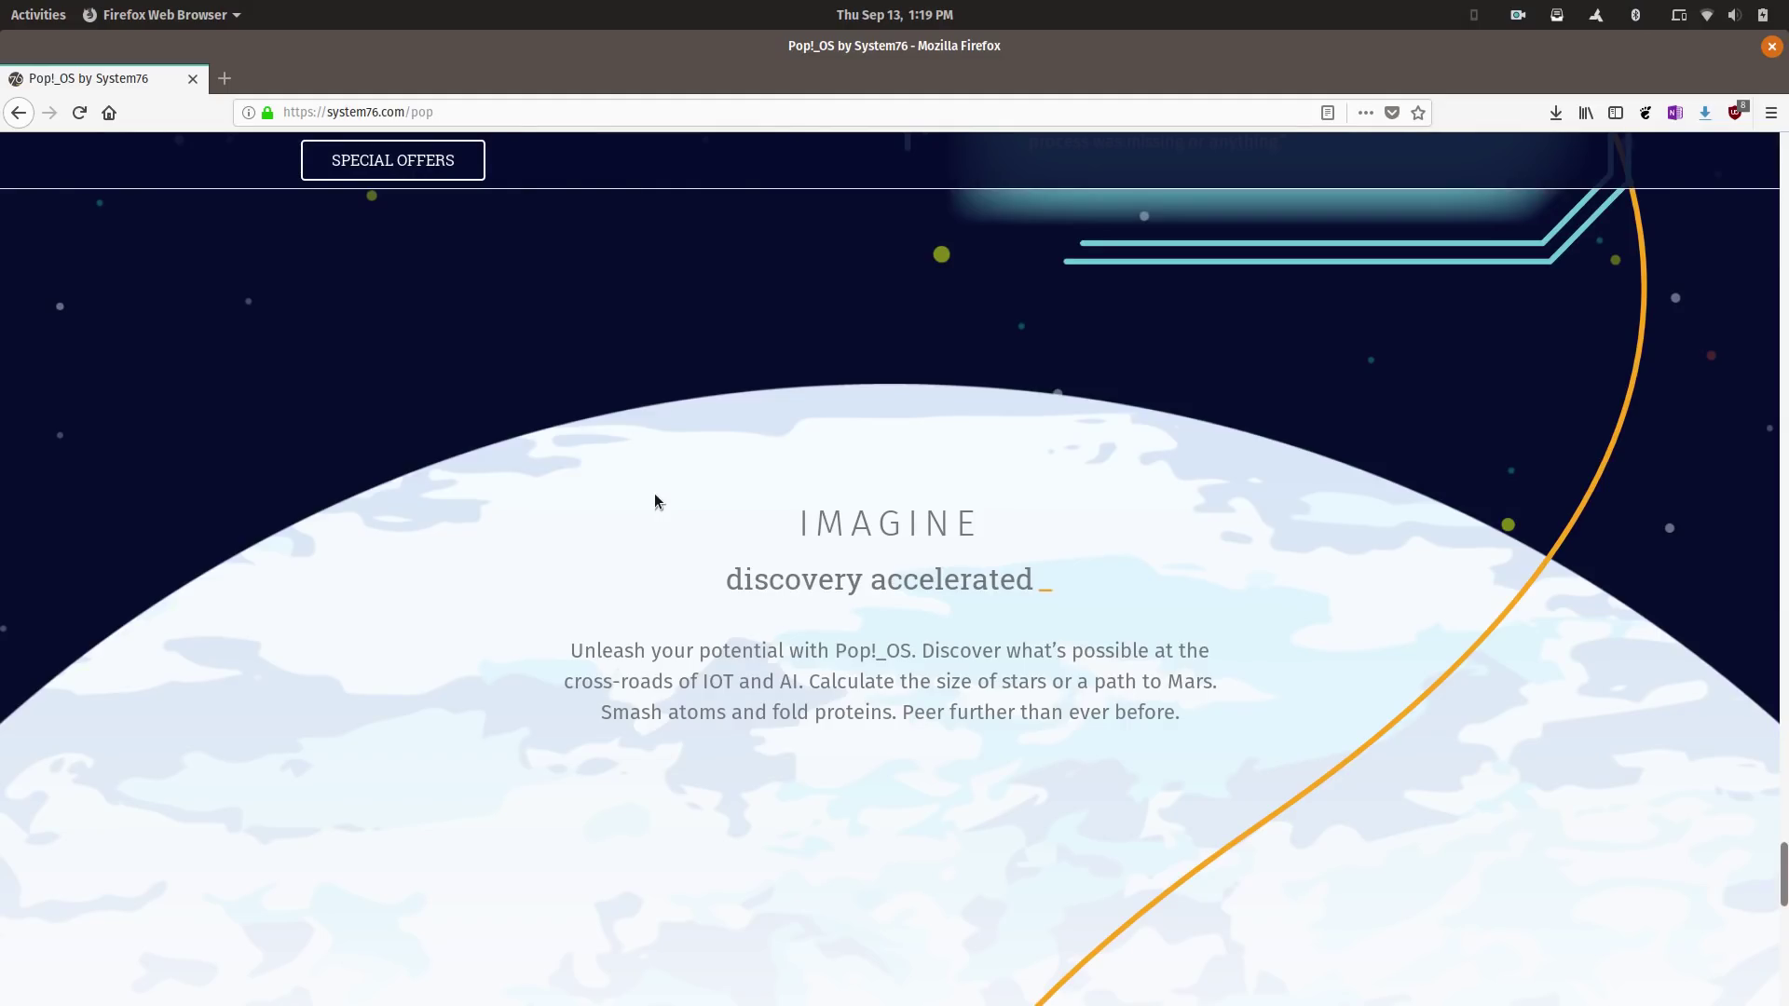
Toggle the Activities overview and switch down and up between workspaces
key(super)
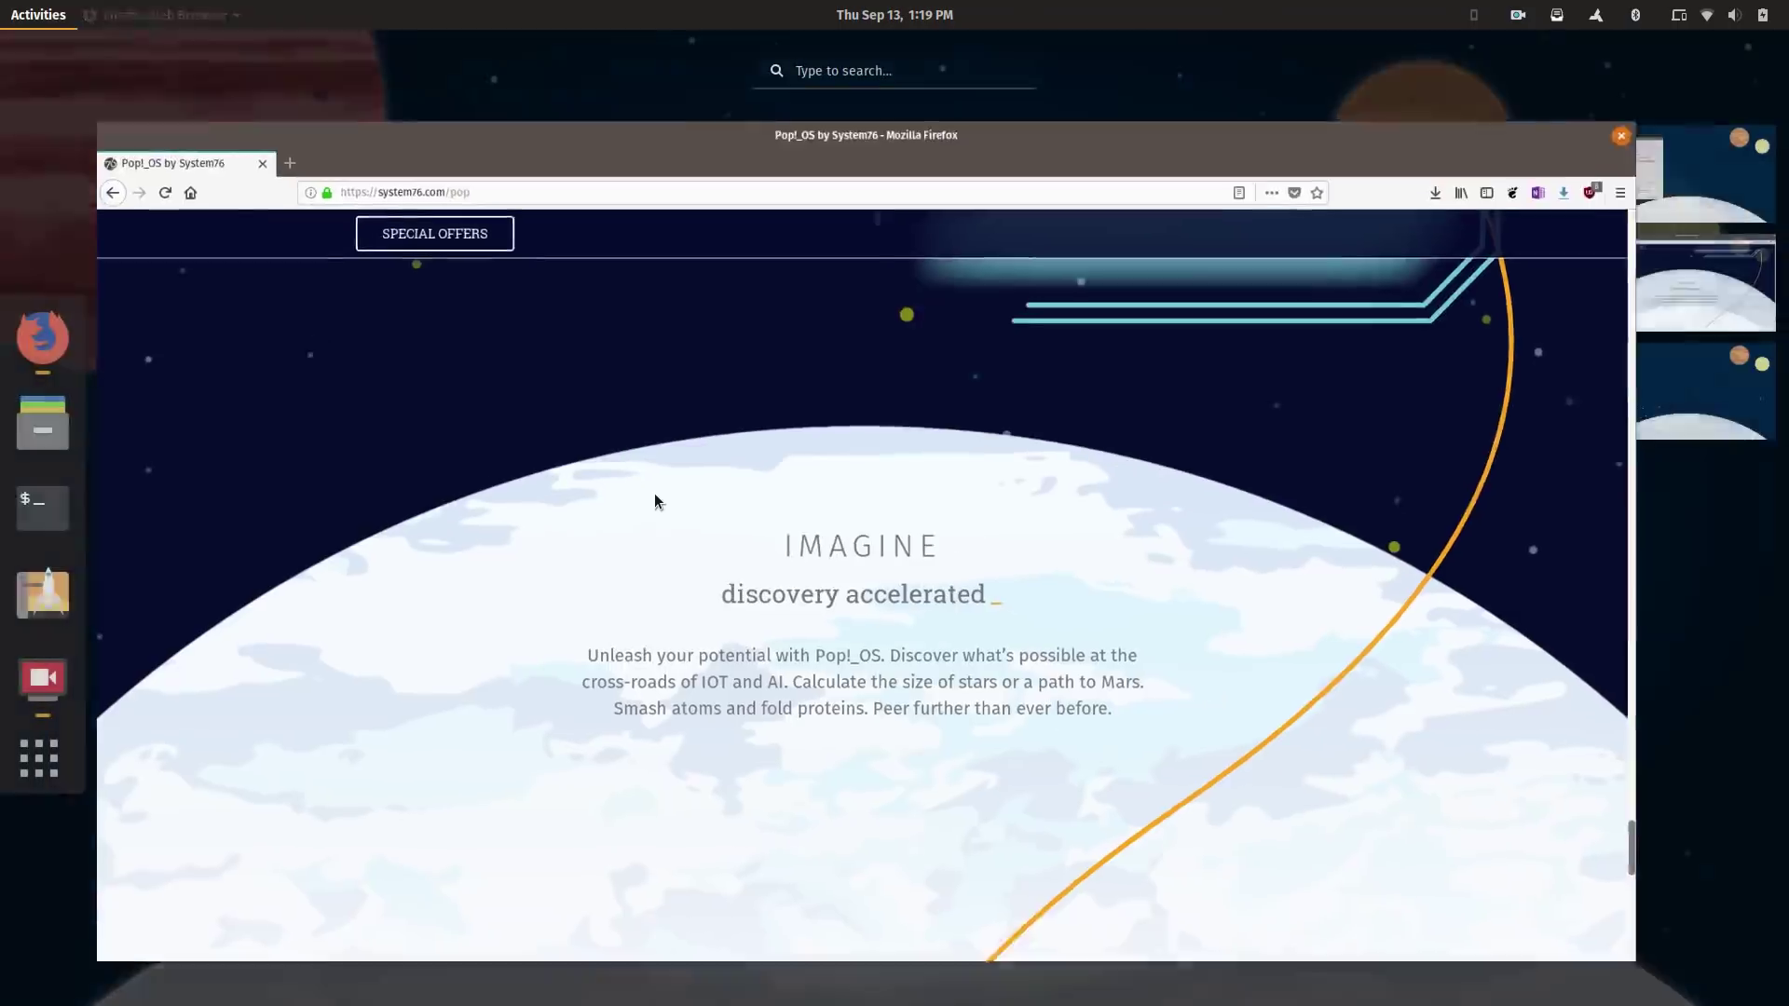
key(super)
key(super)
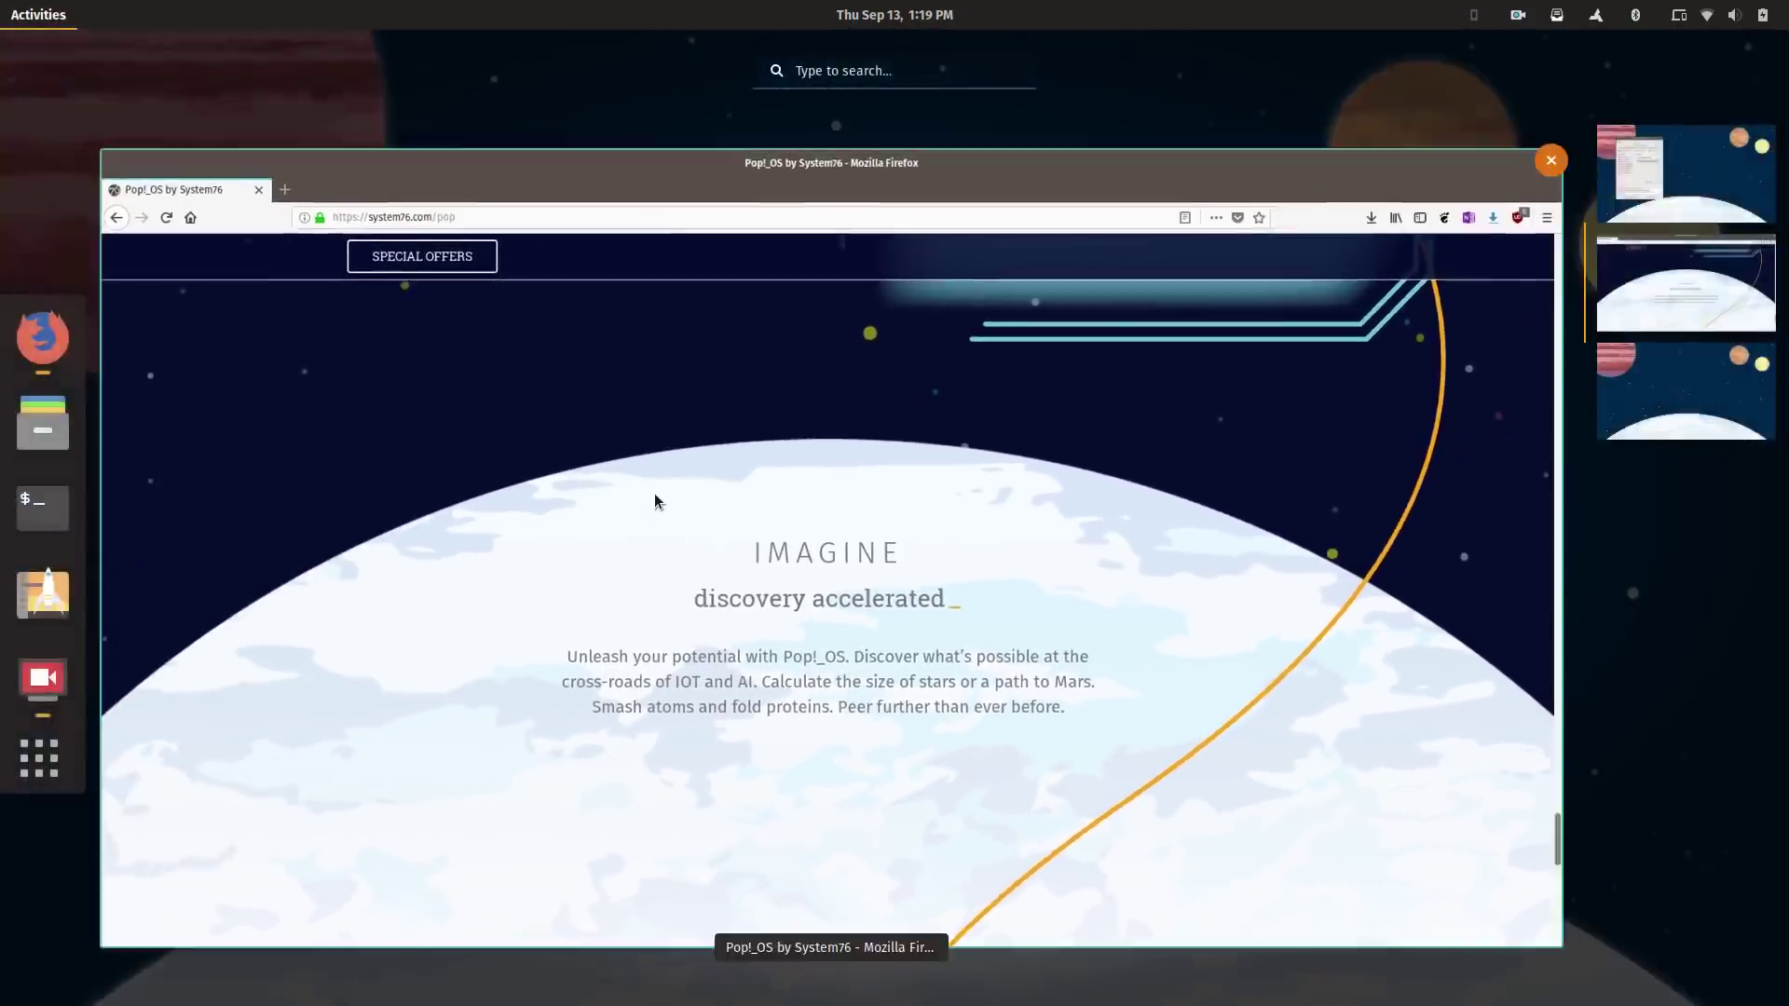
key(super)
key(ctrl+alt+Down)
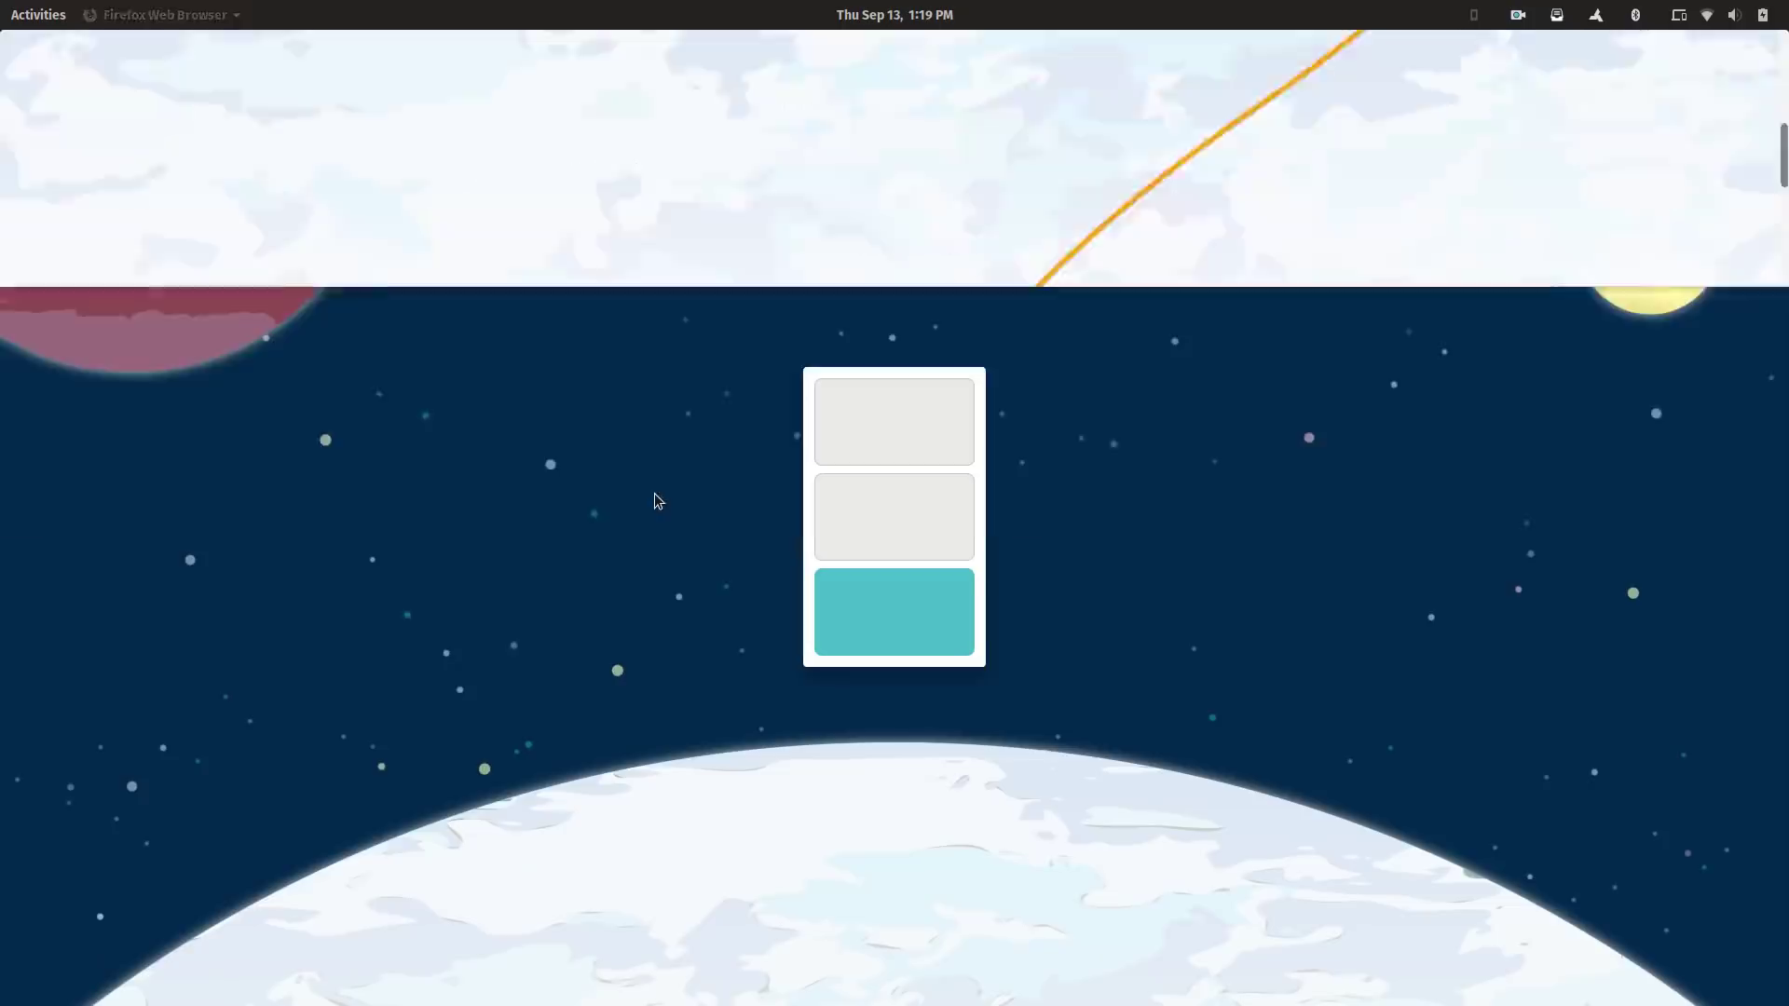
key(ctrl+alt+Up)
key(ctrl+alt+Up)
key(ctrl+alt+Down)
key(ctrl+alt+Down)
key(ctrl+alt+Up)
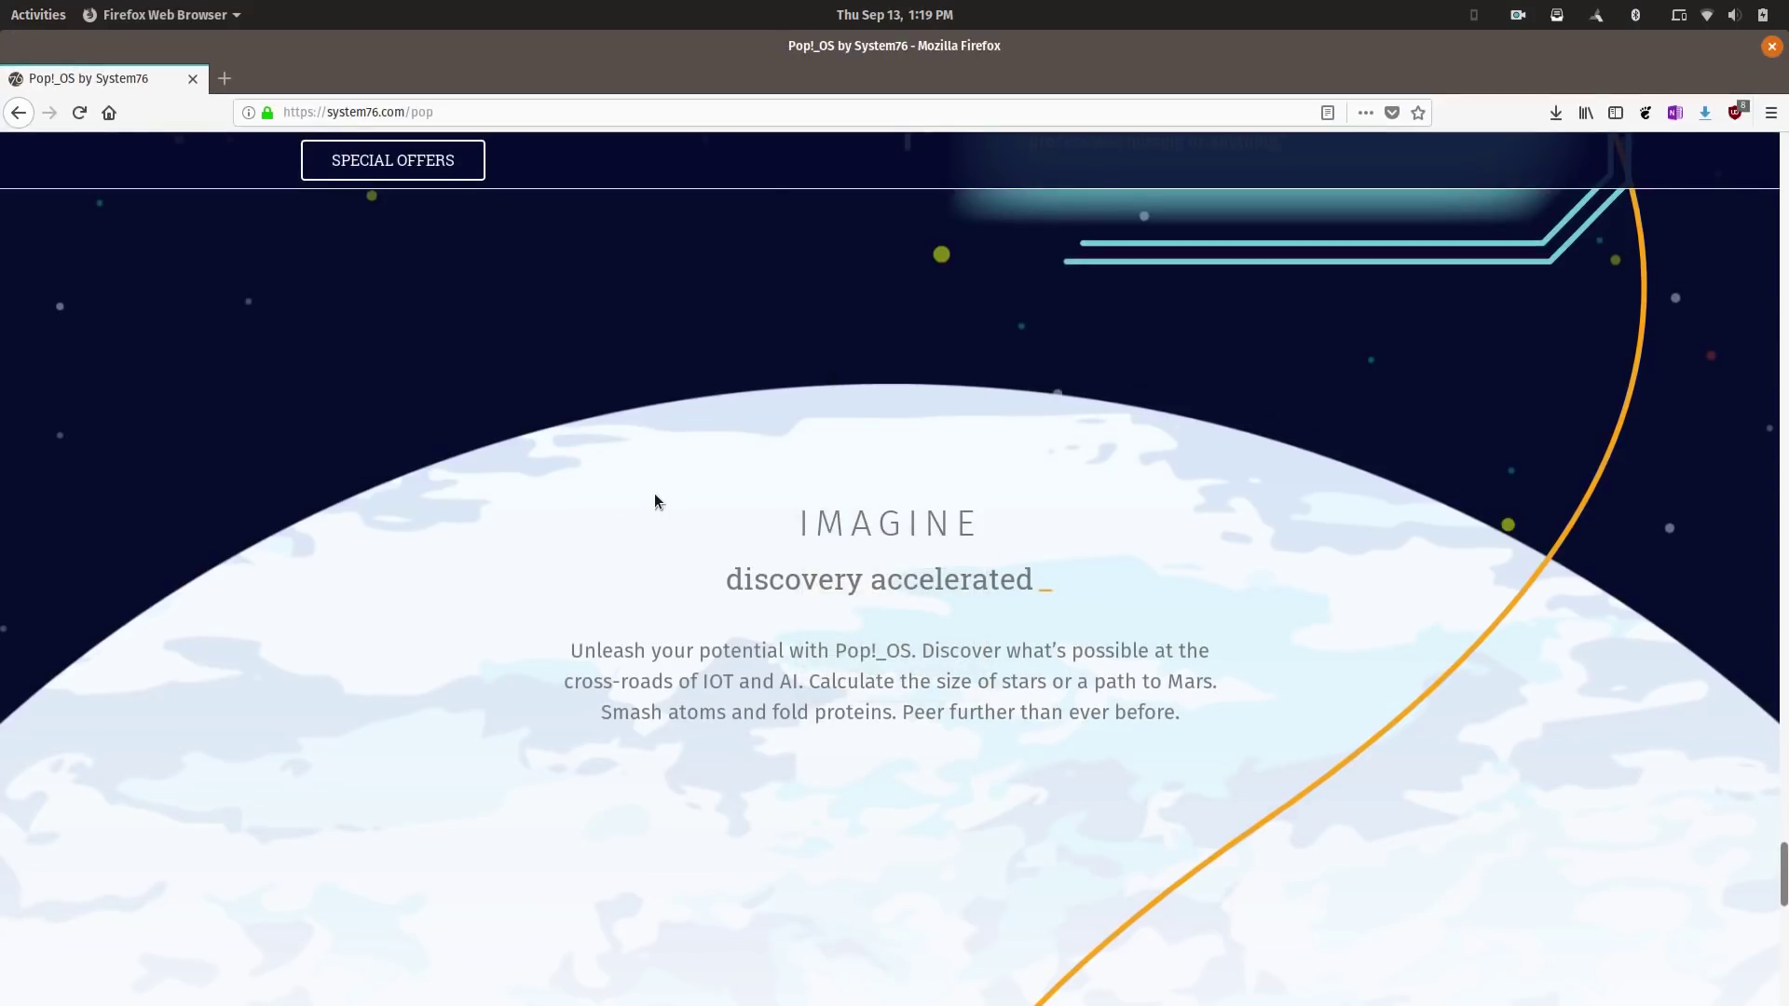
Scroll to the top of the pop.system76.com/docs/keyboard-shortcuts documentation page
scroll(654, 495, up, 5)
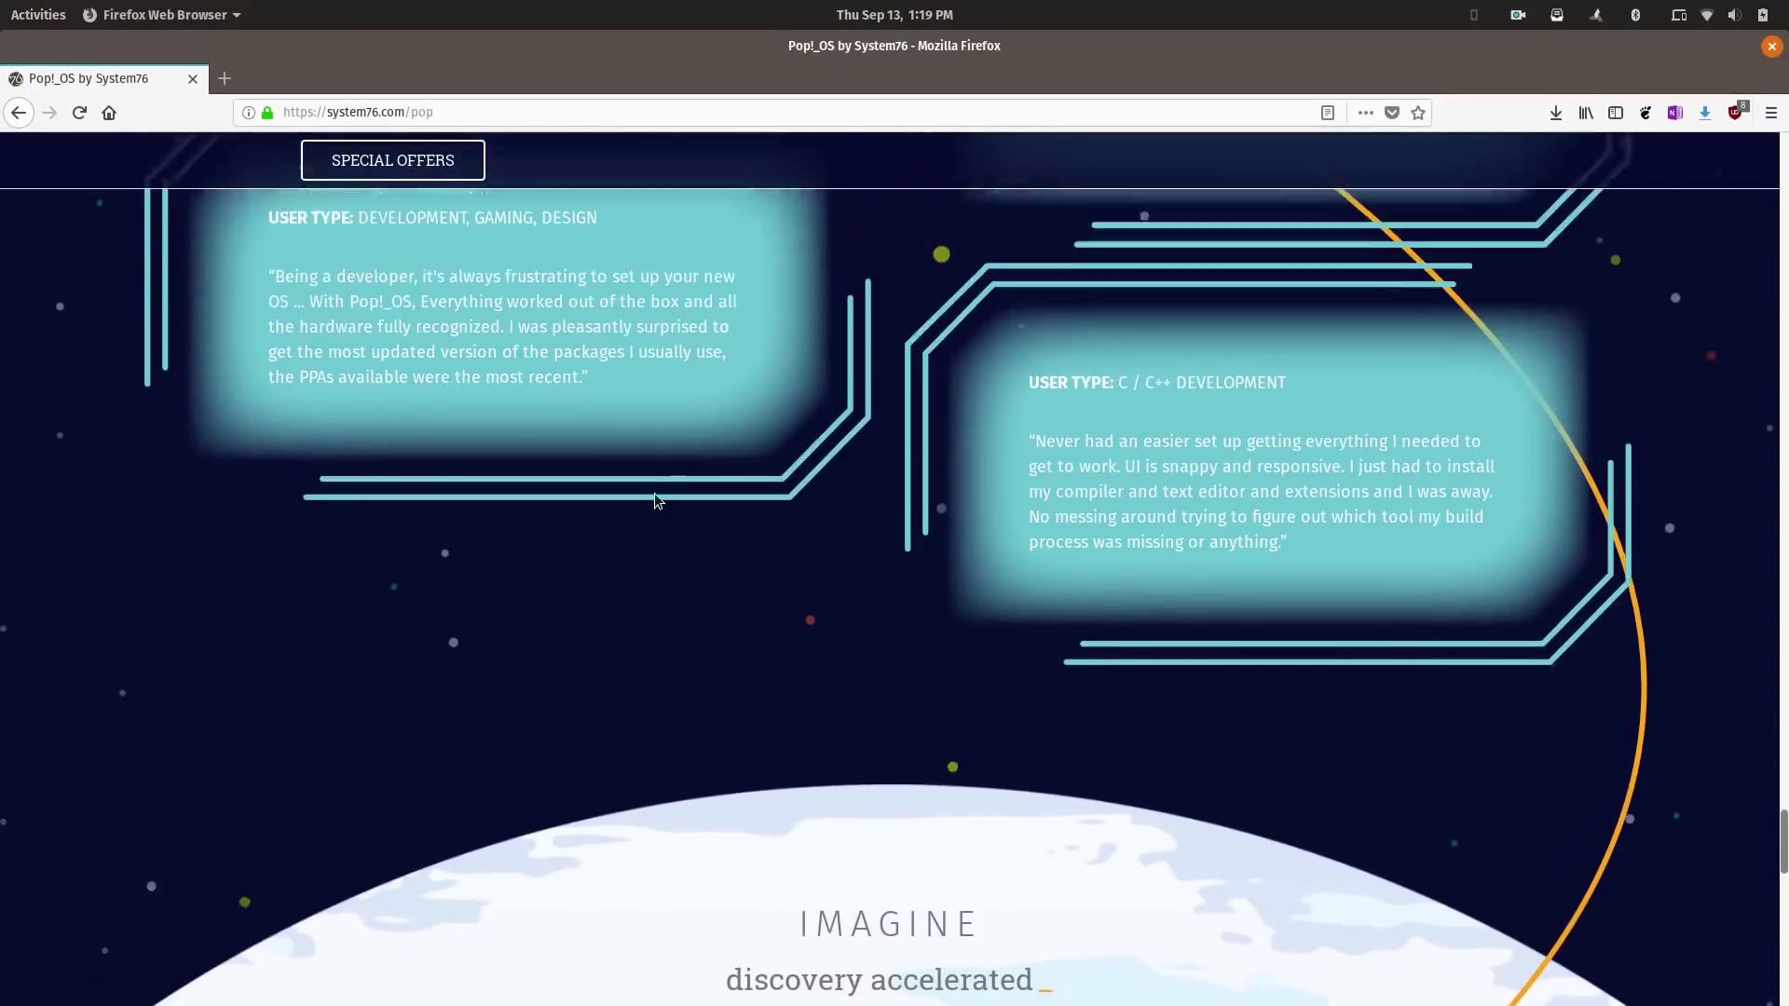
scroll(654, 501, up, 3)
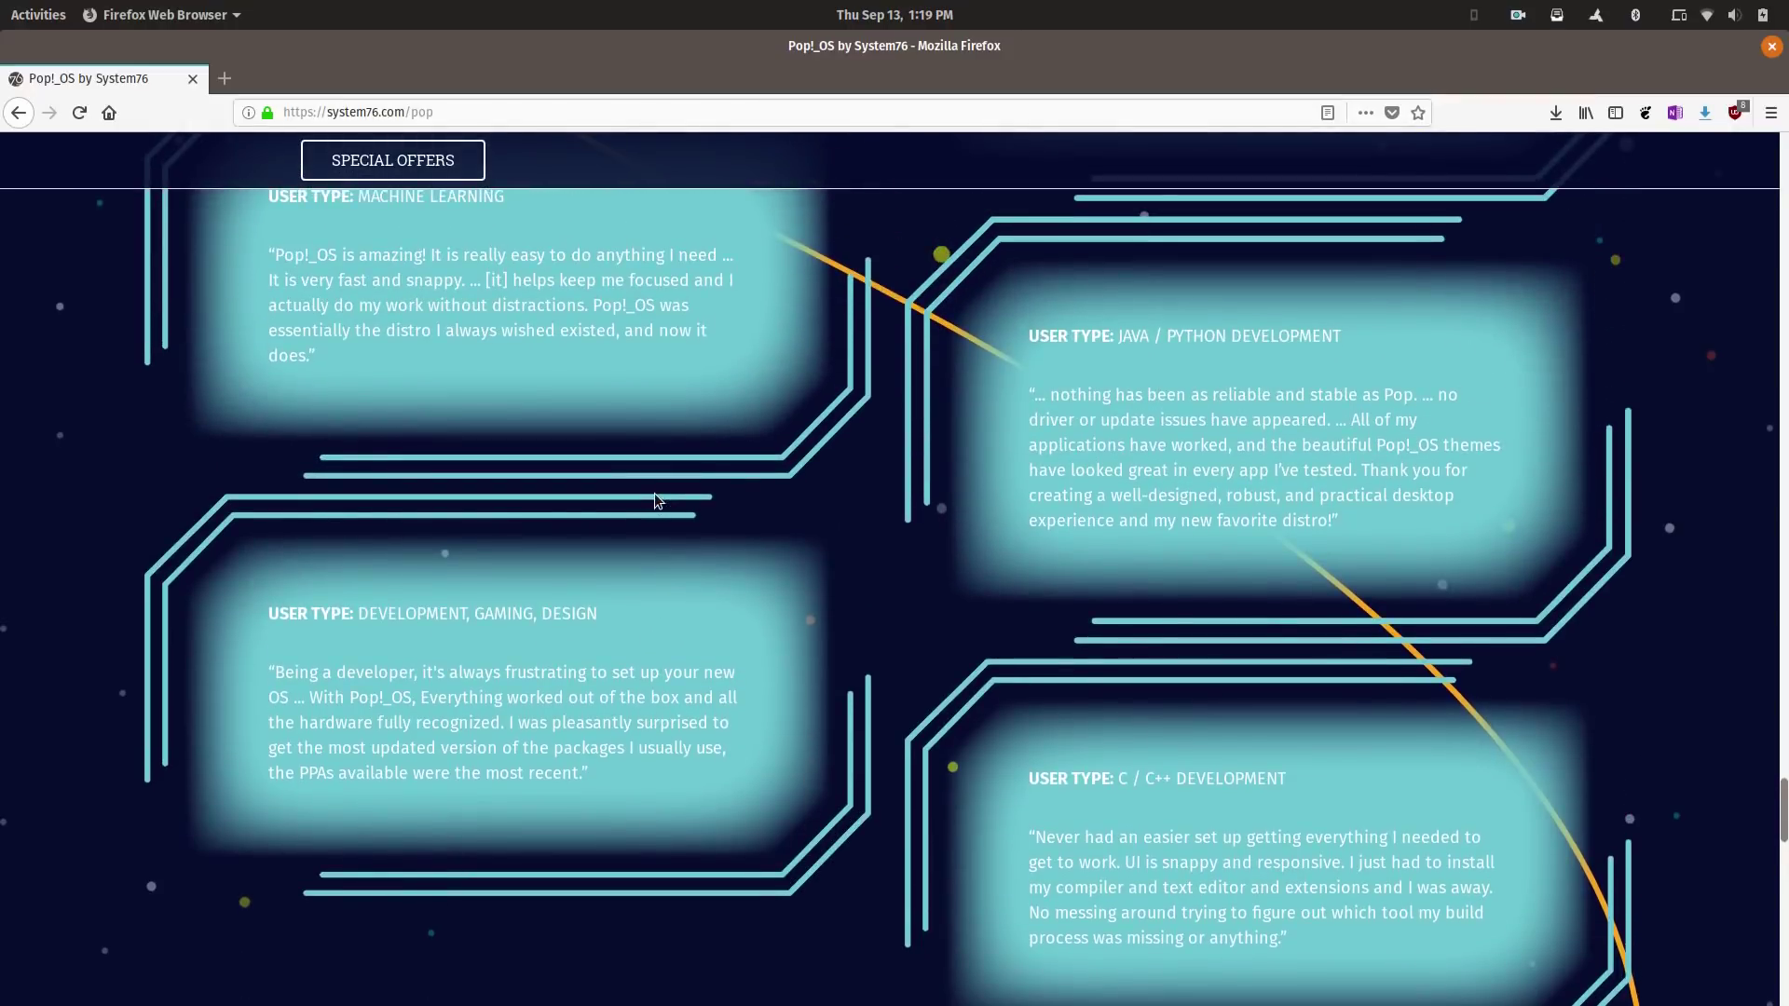
scroll(654, 502, up, 10)
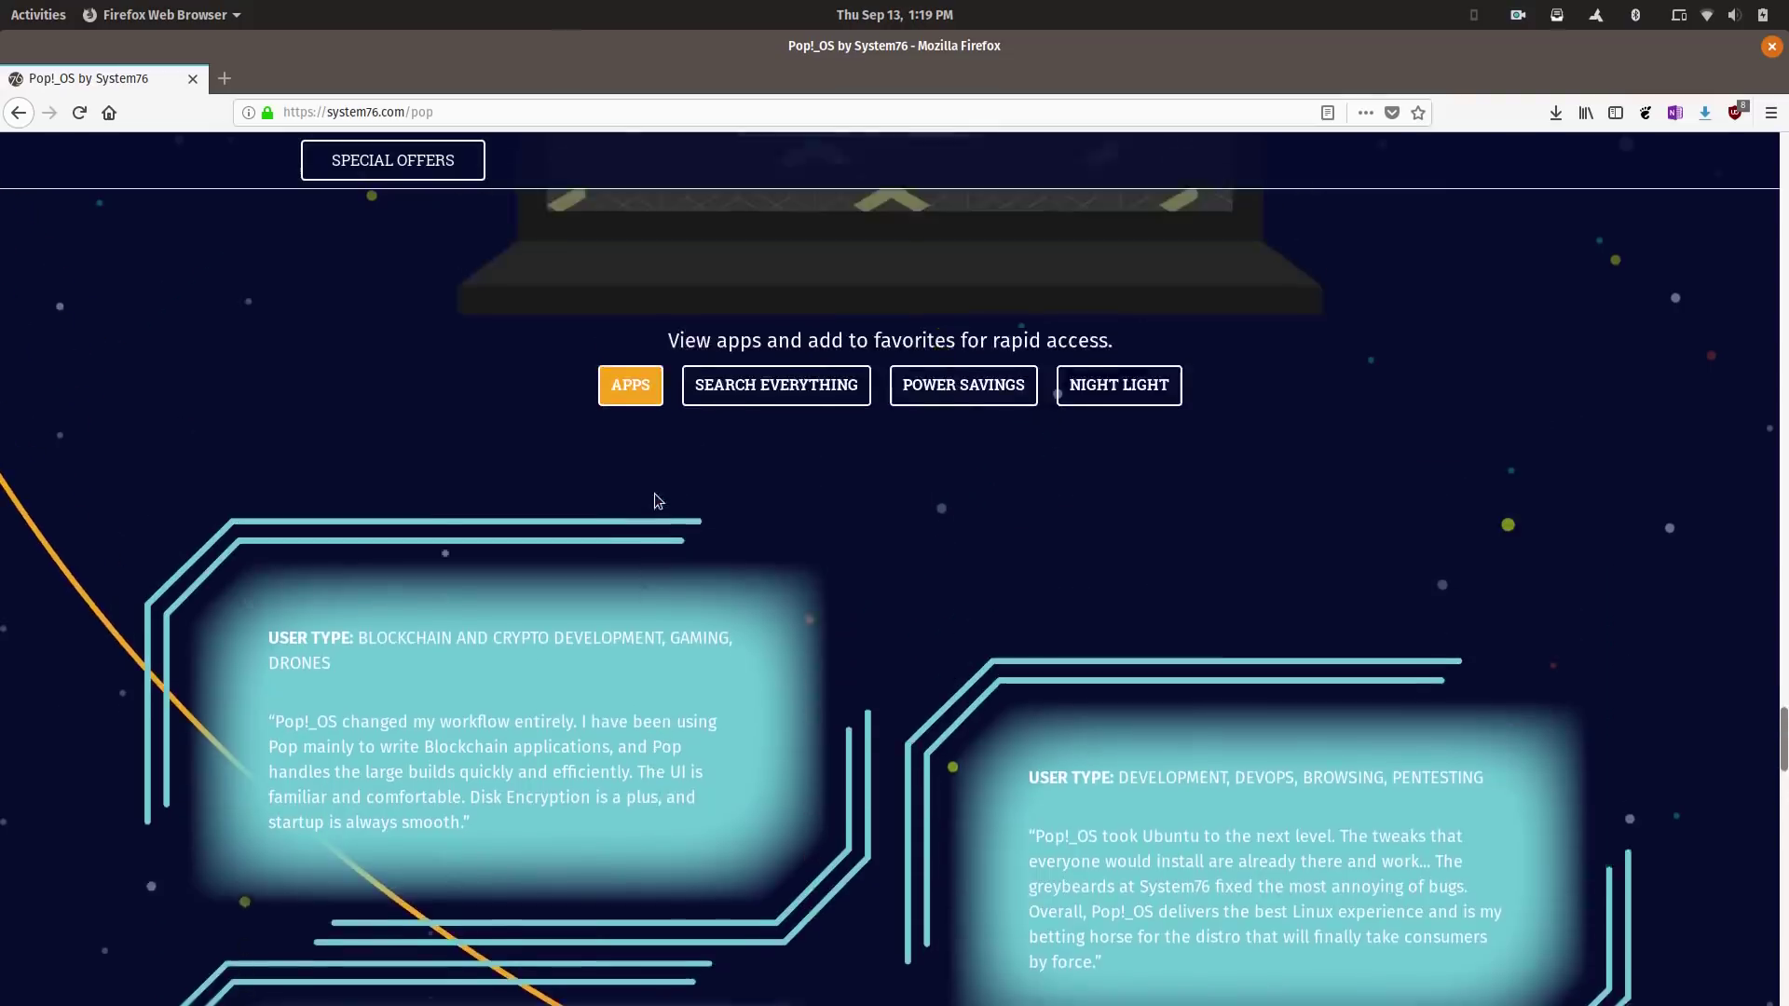
scroll(657, 501, up, 3)
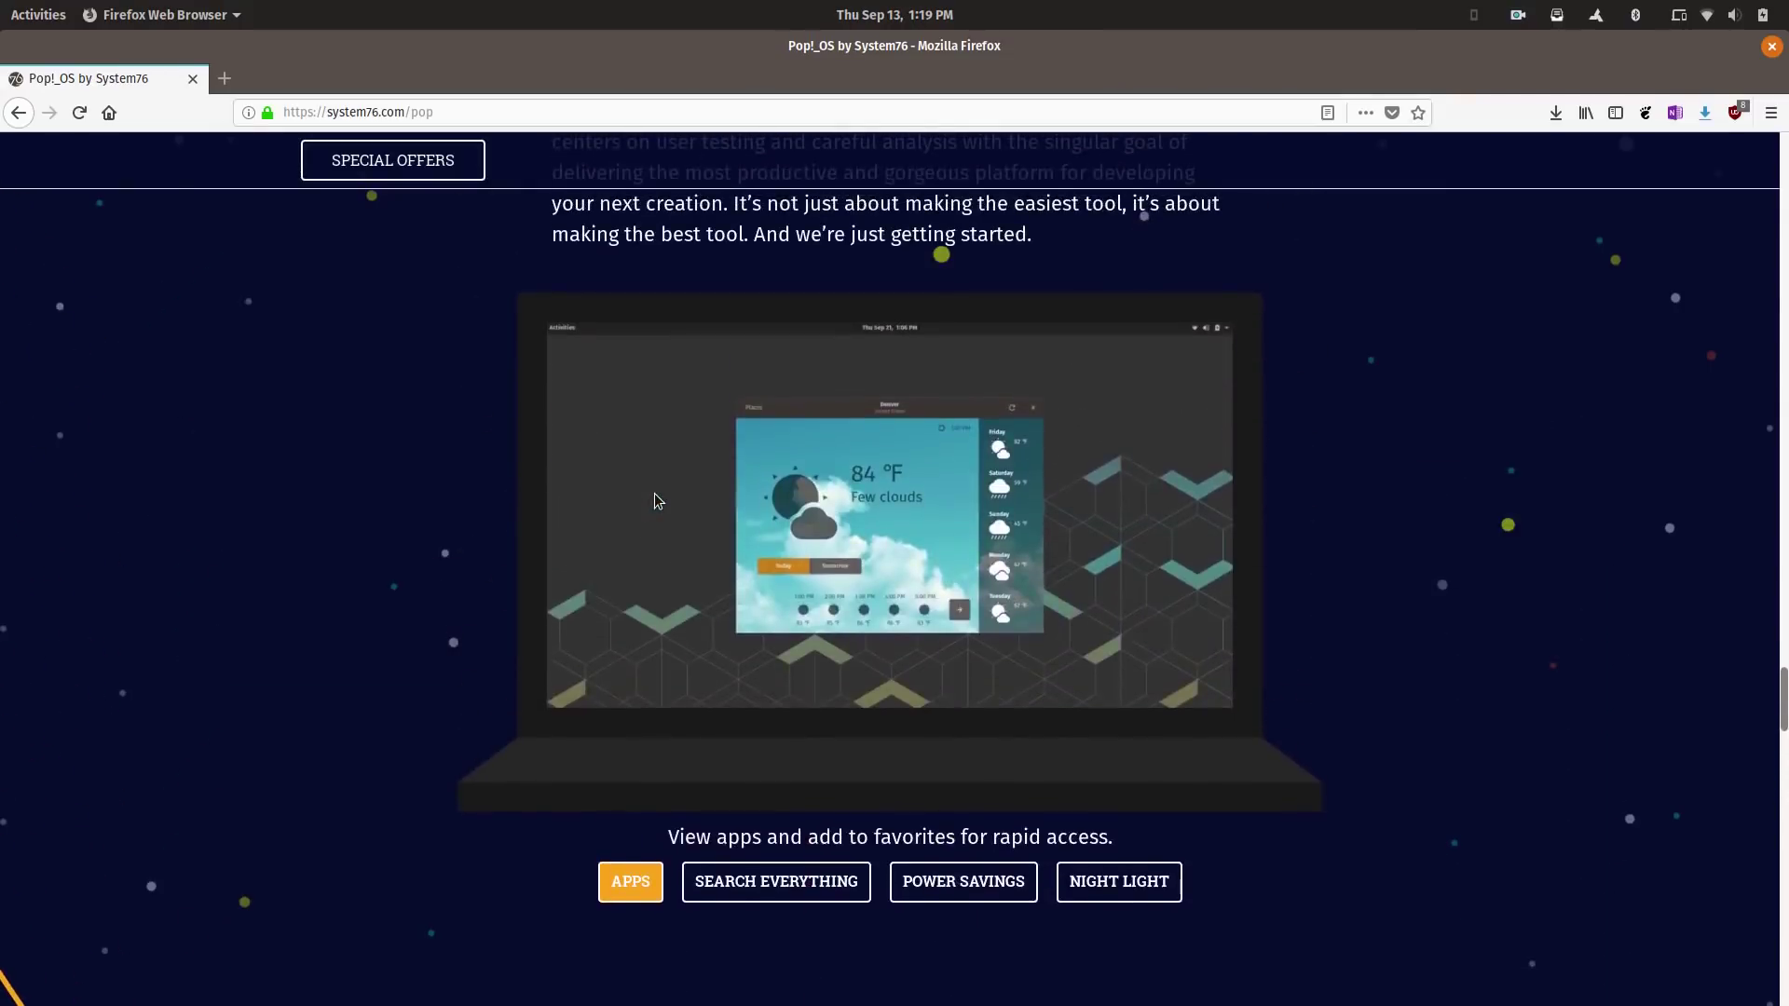
scroll(657, 501, up, 20)
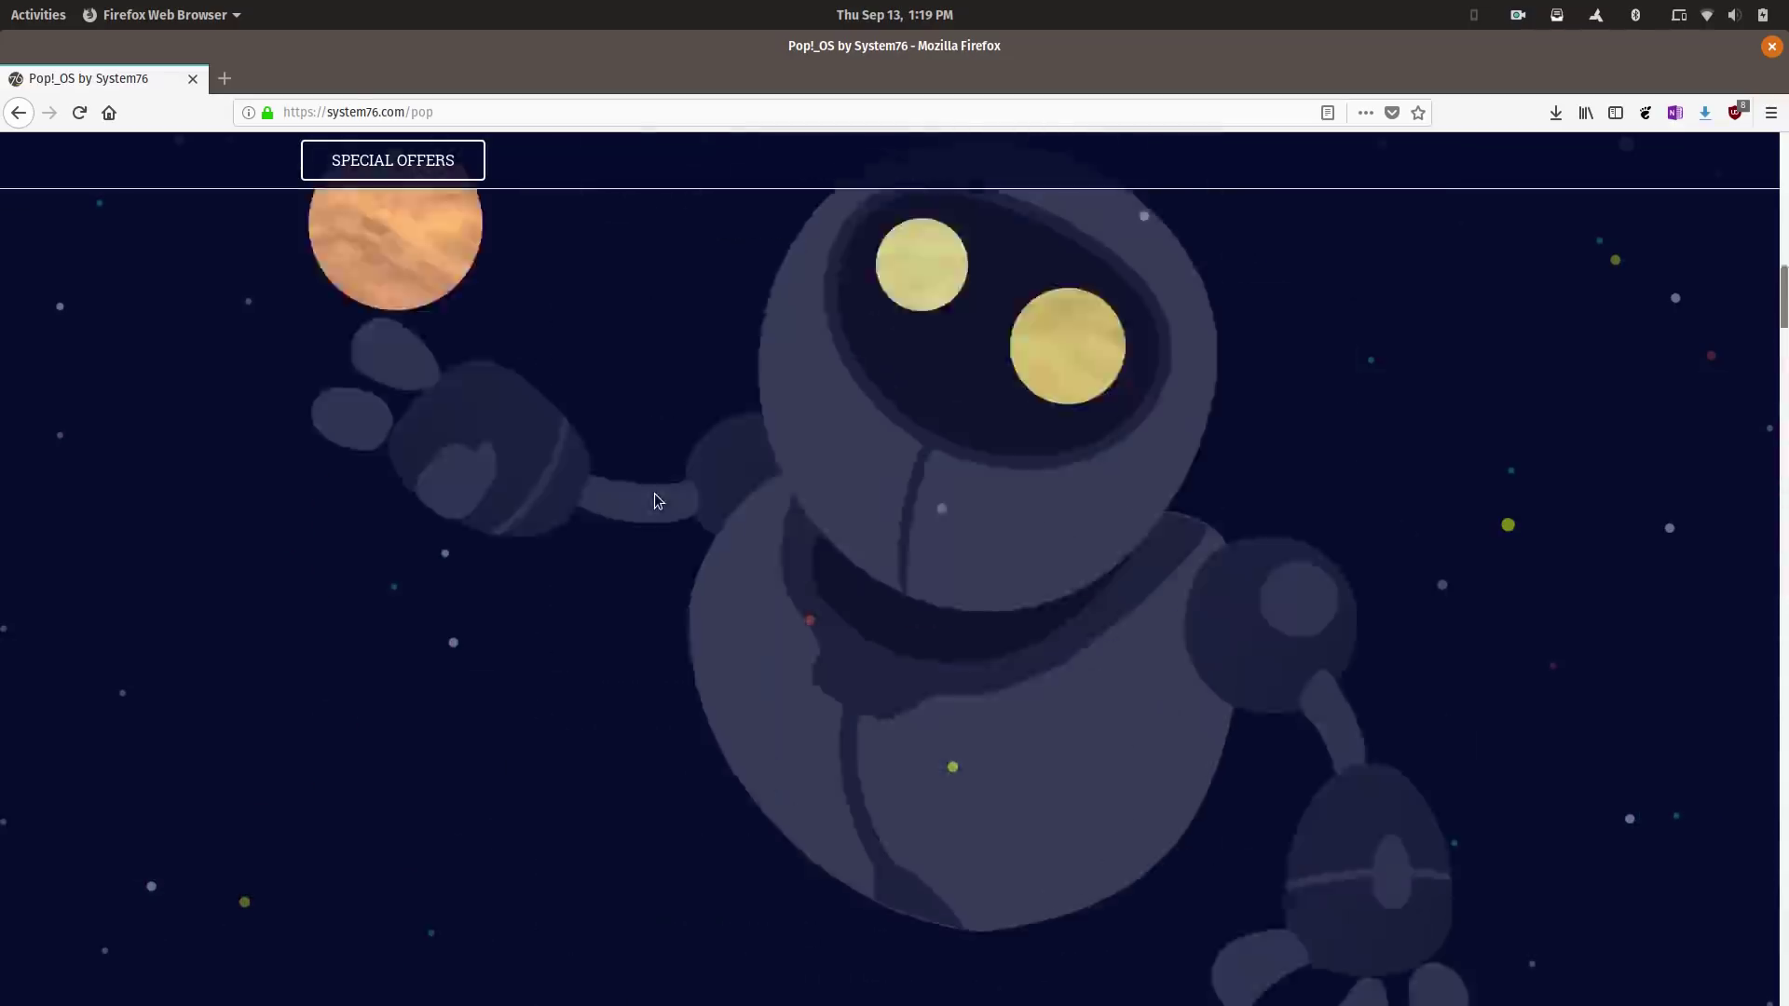
scroll(656, 501, up, 15)
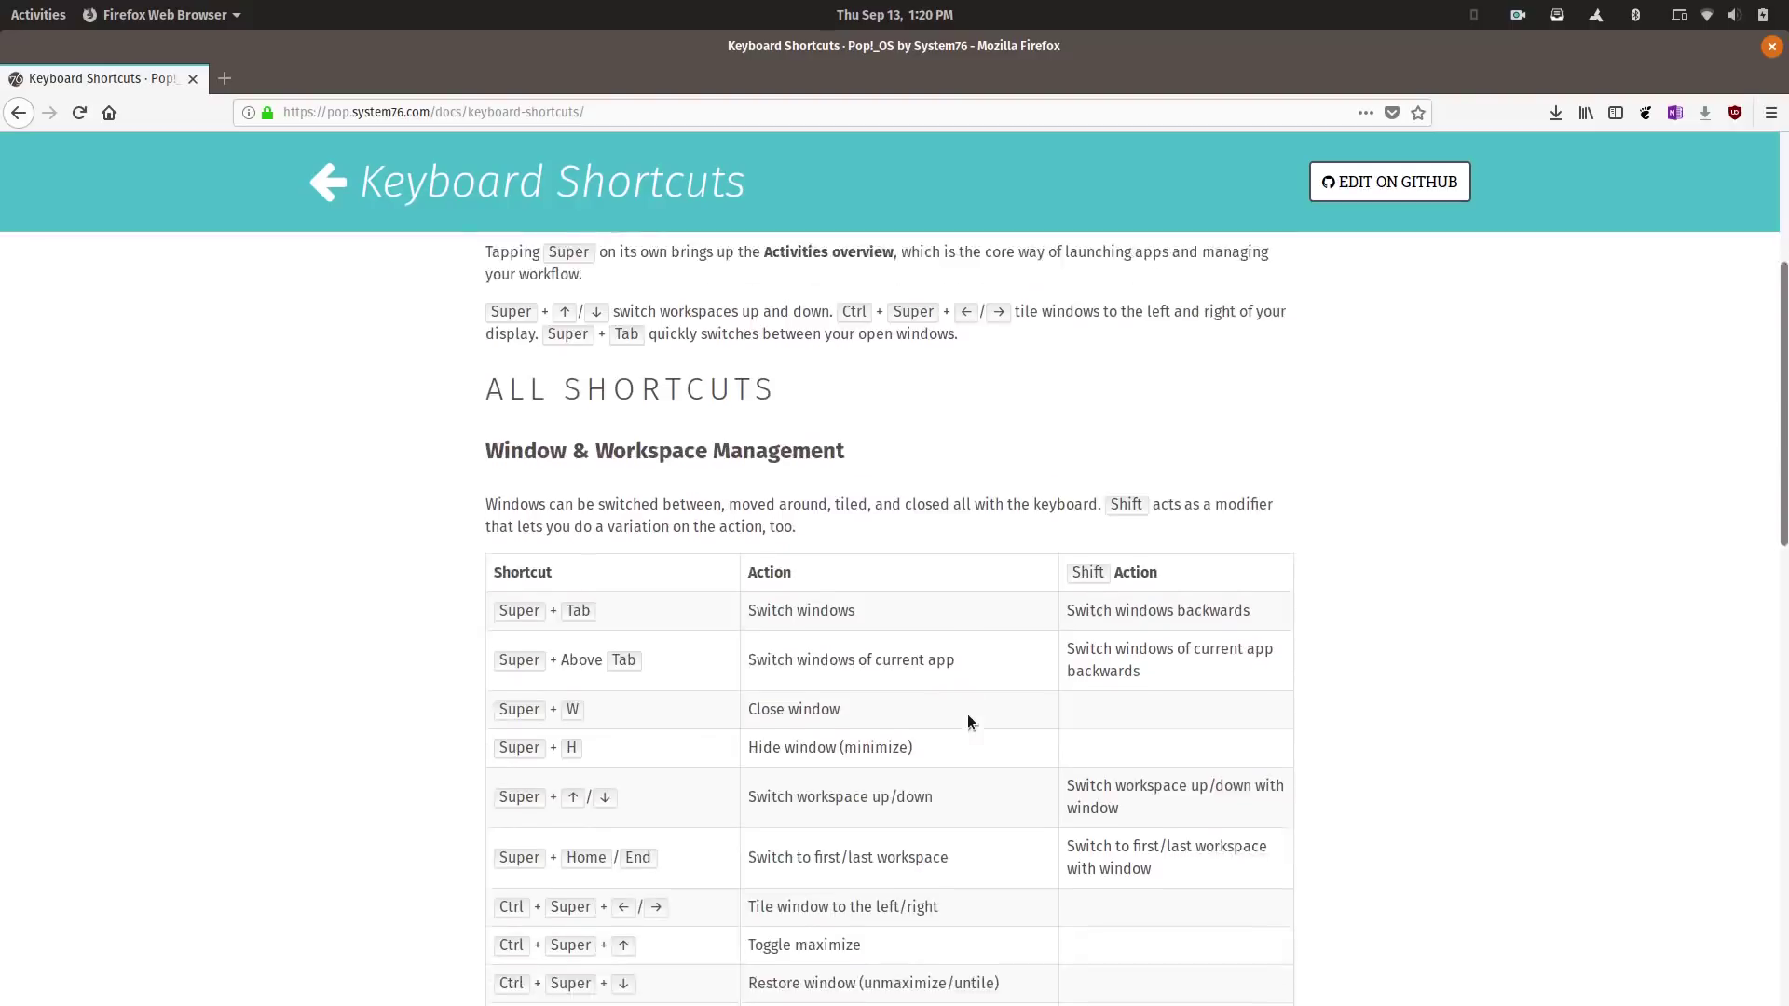
Scroll through the shortcut tables to Accessibility, then go back to the 'pop os power management' results
scroll(967, 714, down, 3)
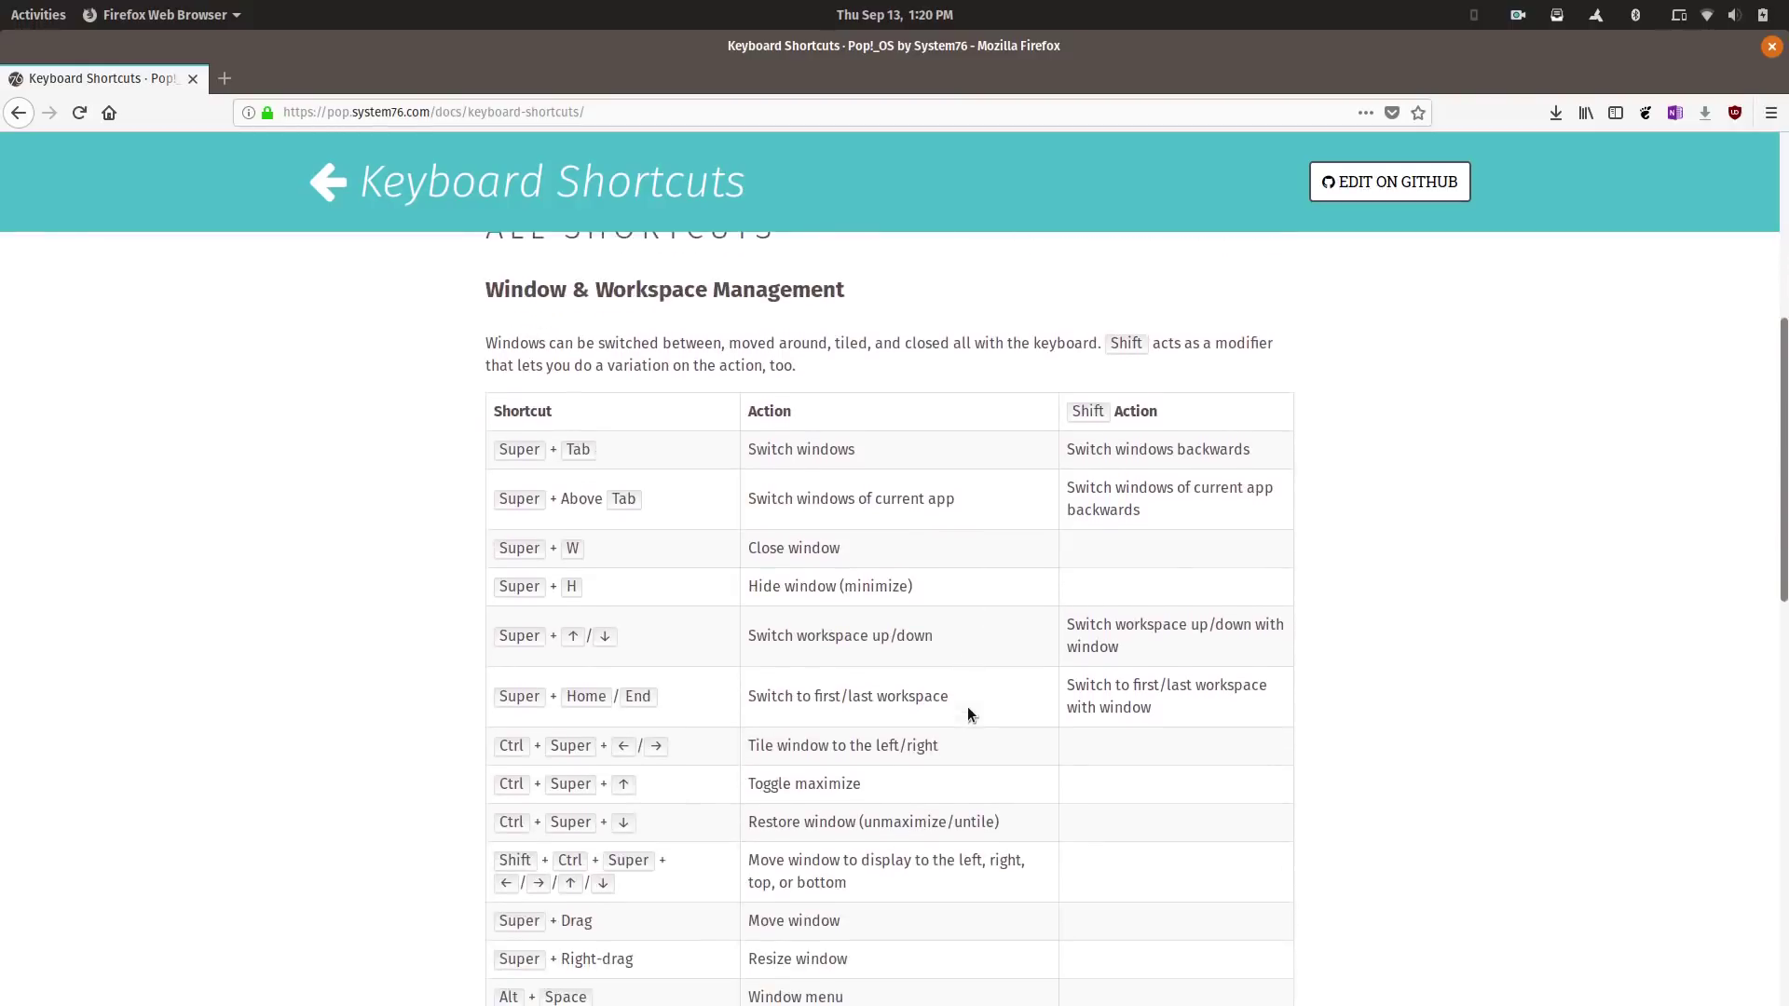
scroll(968, 710, down, 2)
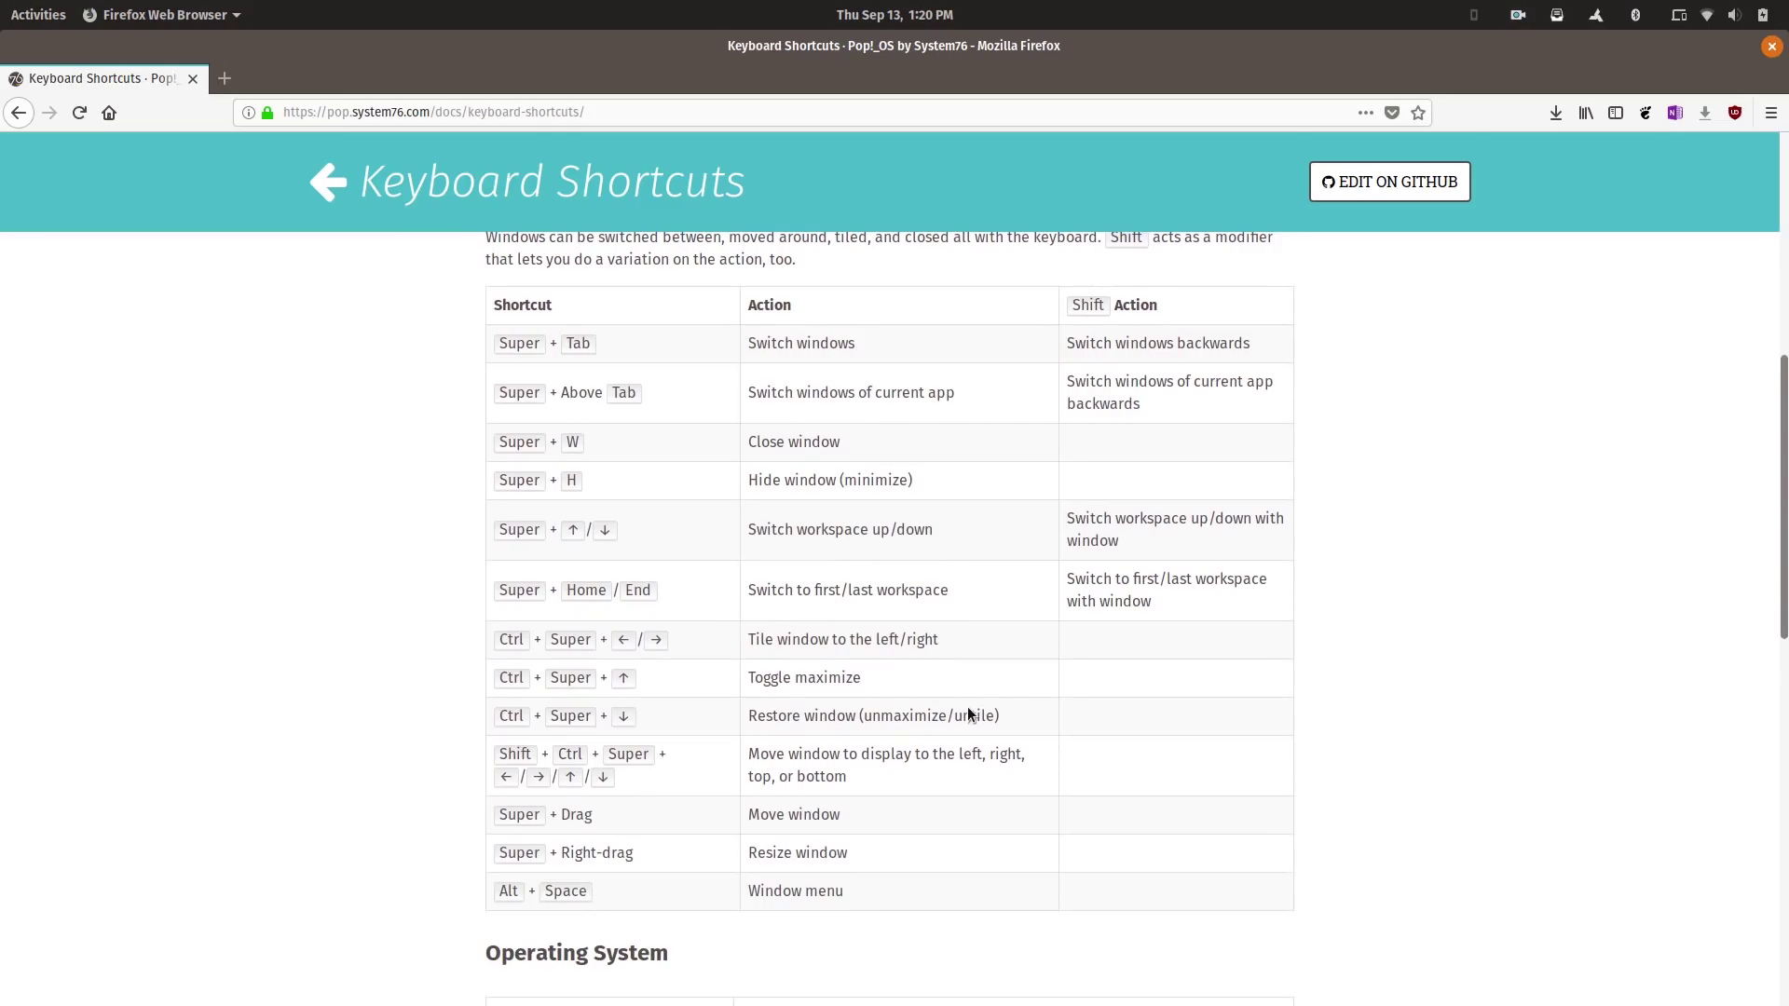
scroll(968, 715, up, 1)
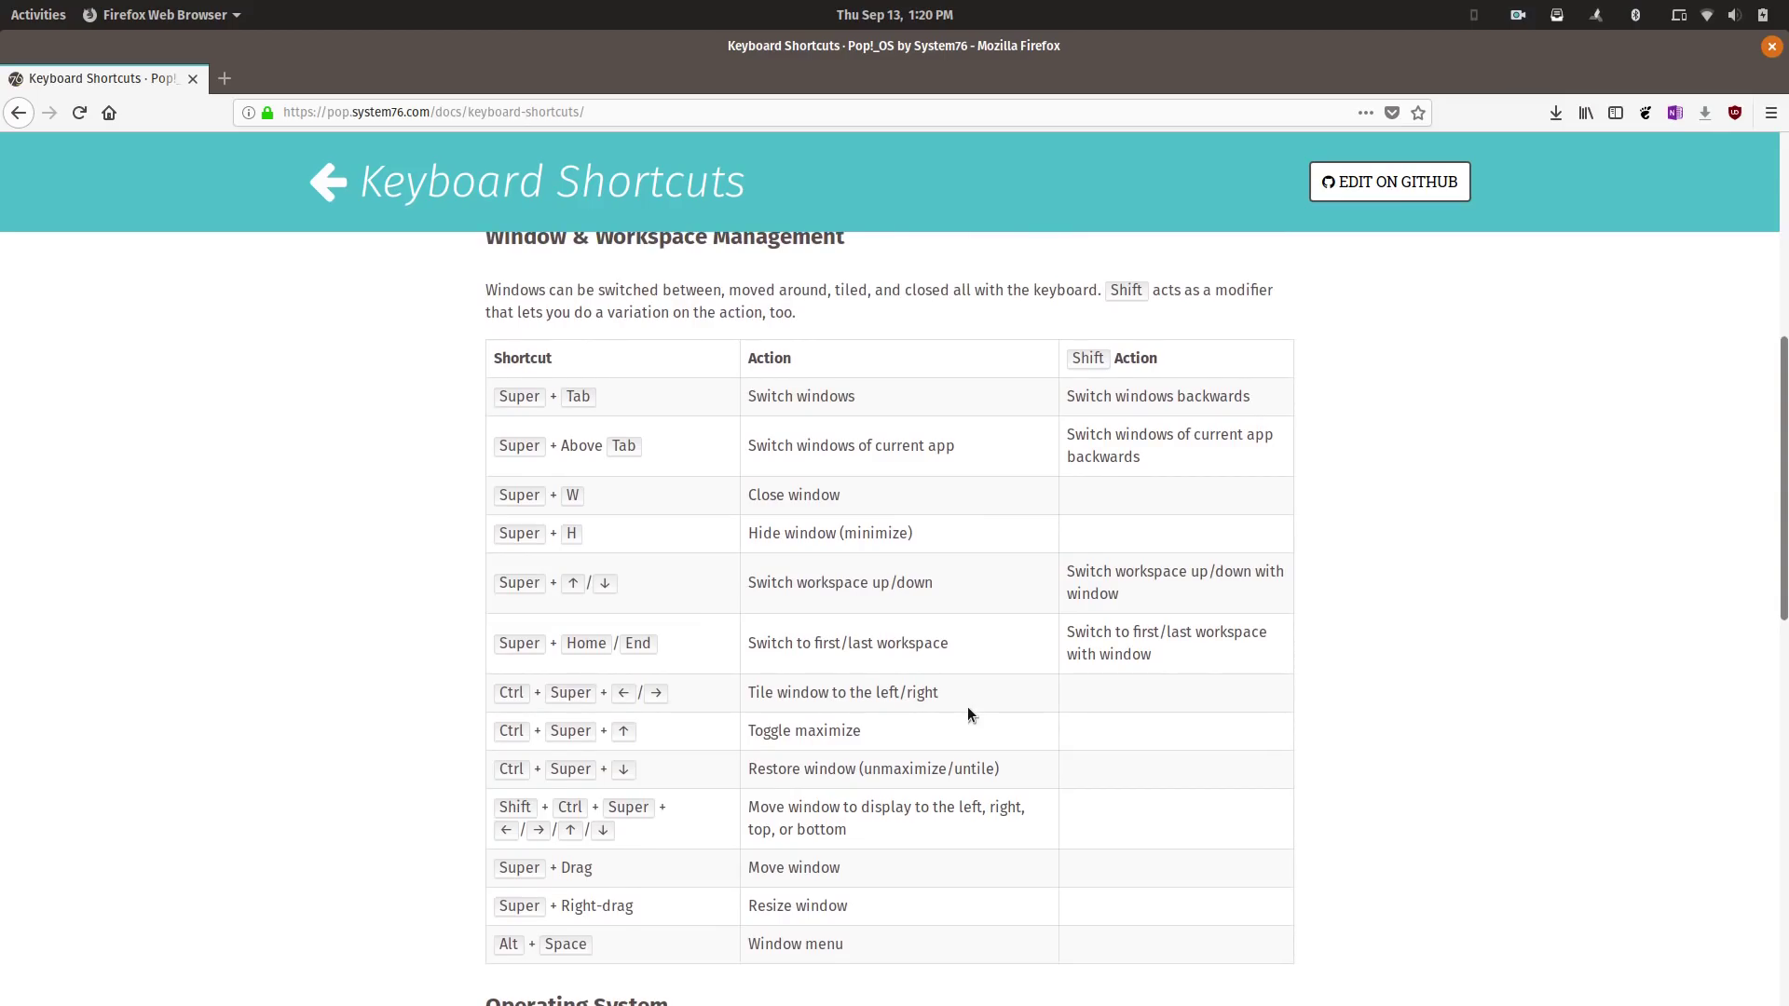
scroll(968, 714, down, 1)
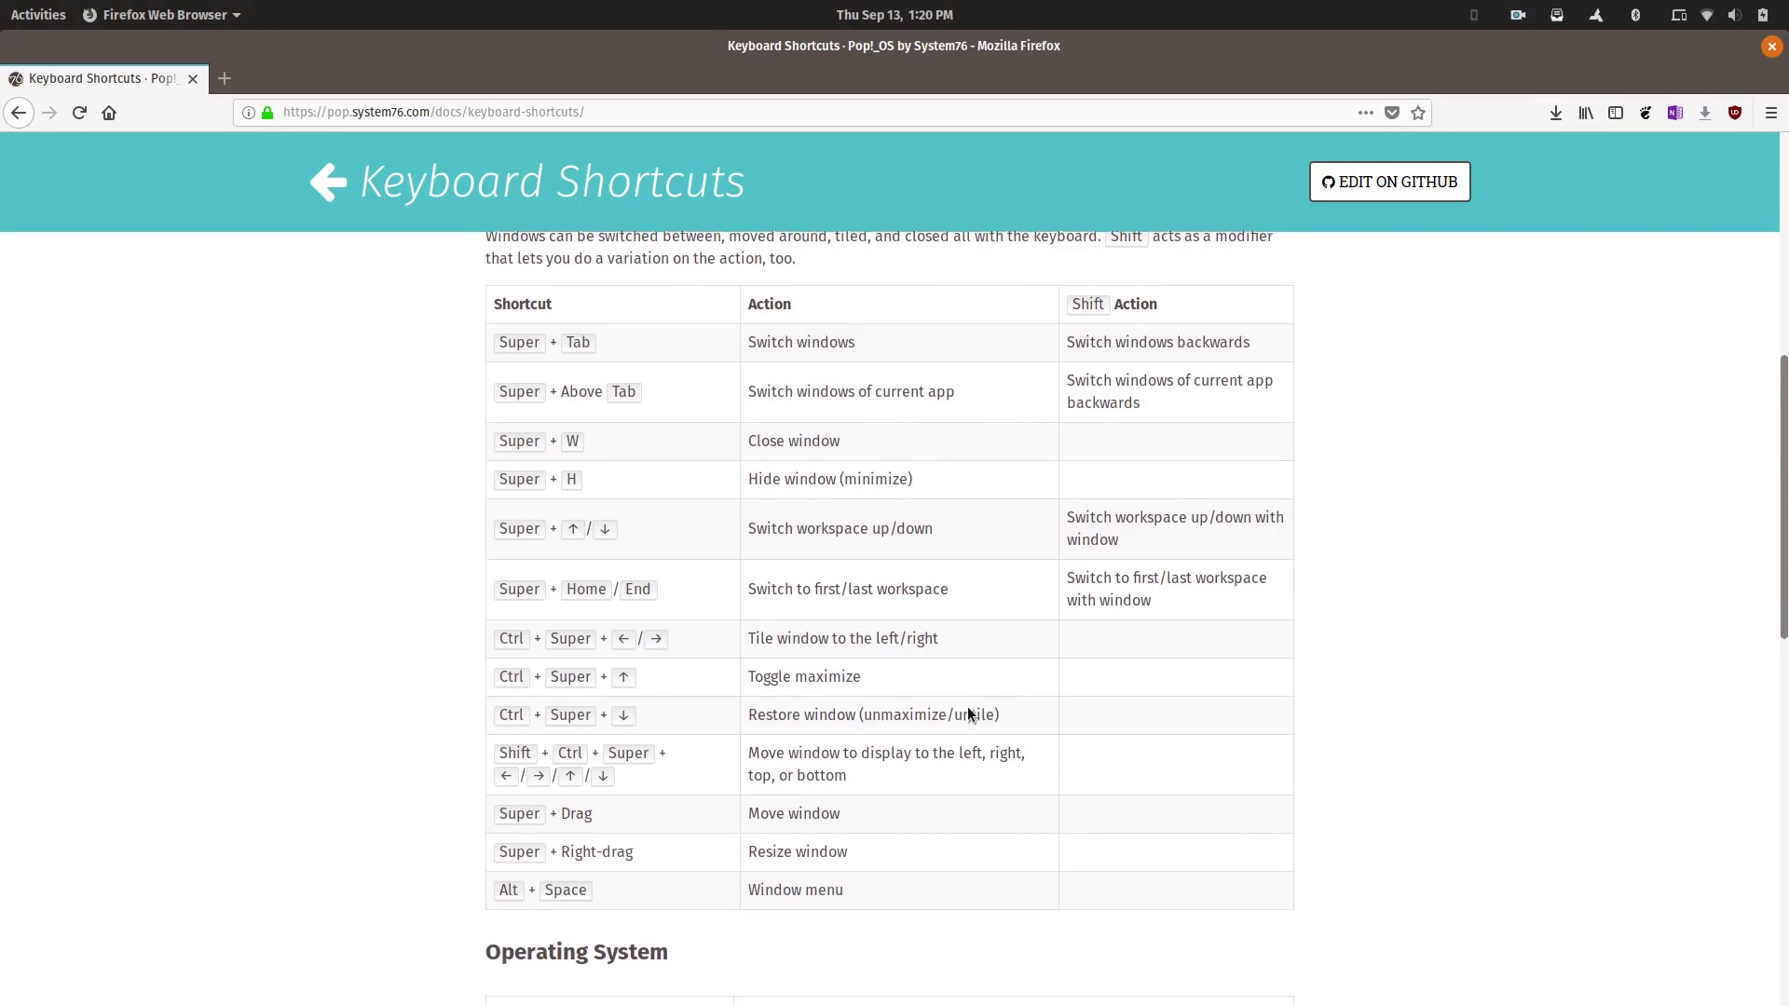
scroll(968, 714, down, 8)
scroll(968, 714, down, 4)
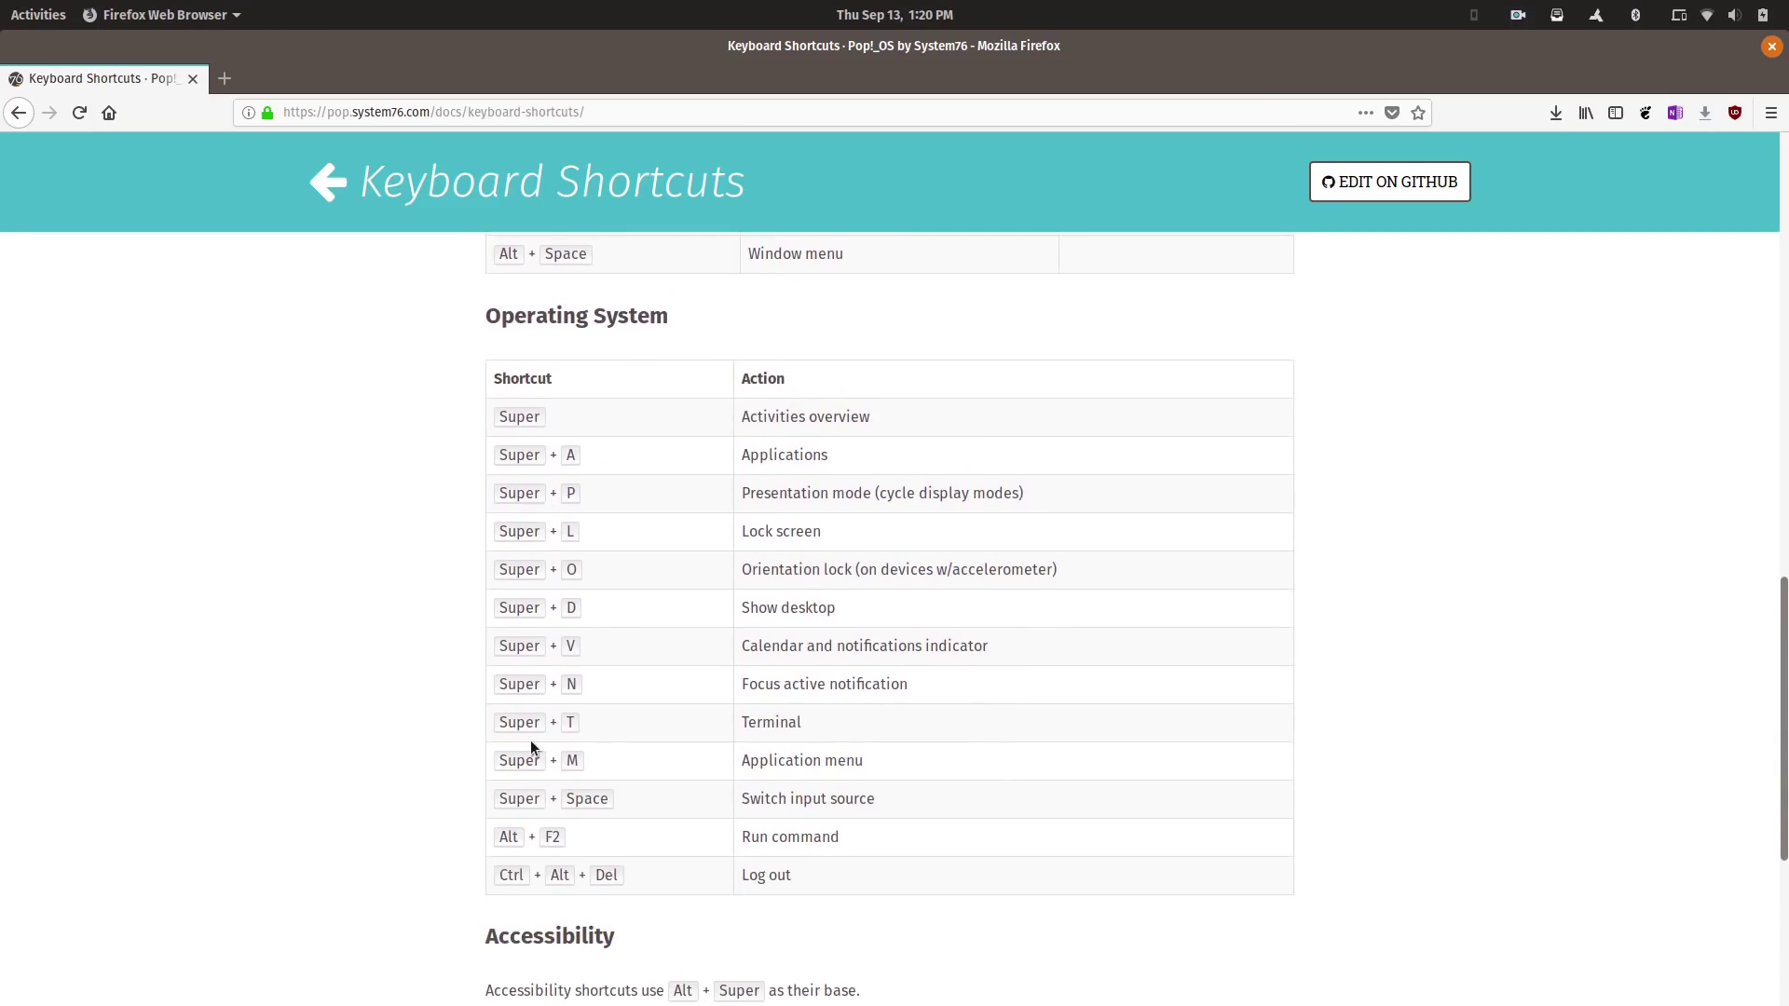
scroll(532, 742, down, 7)
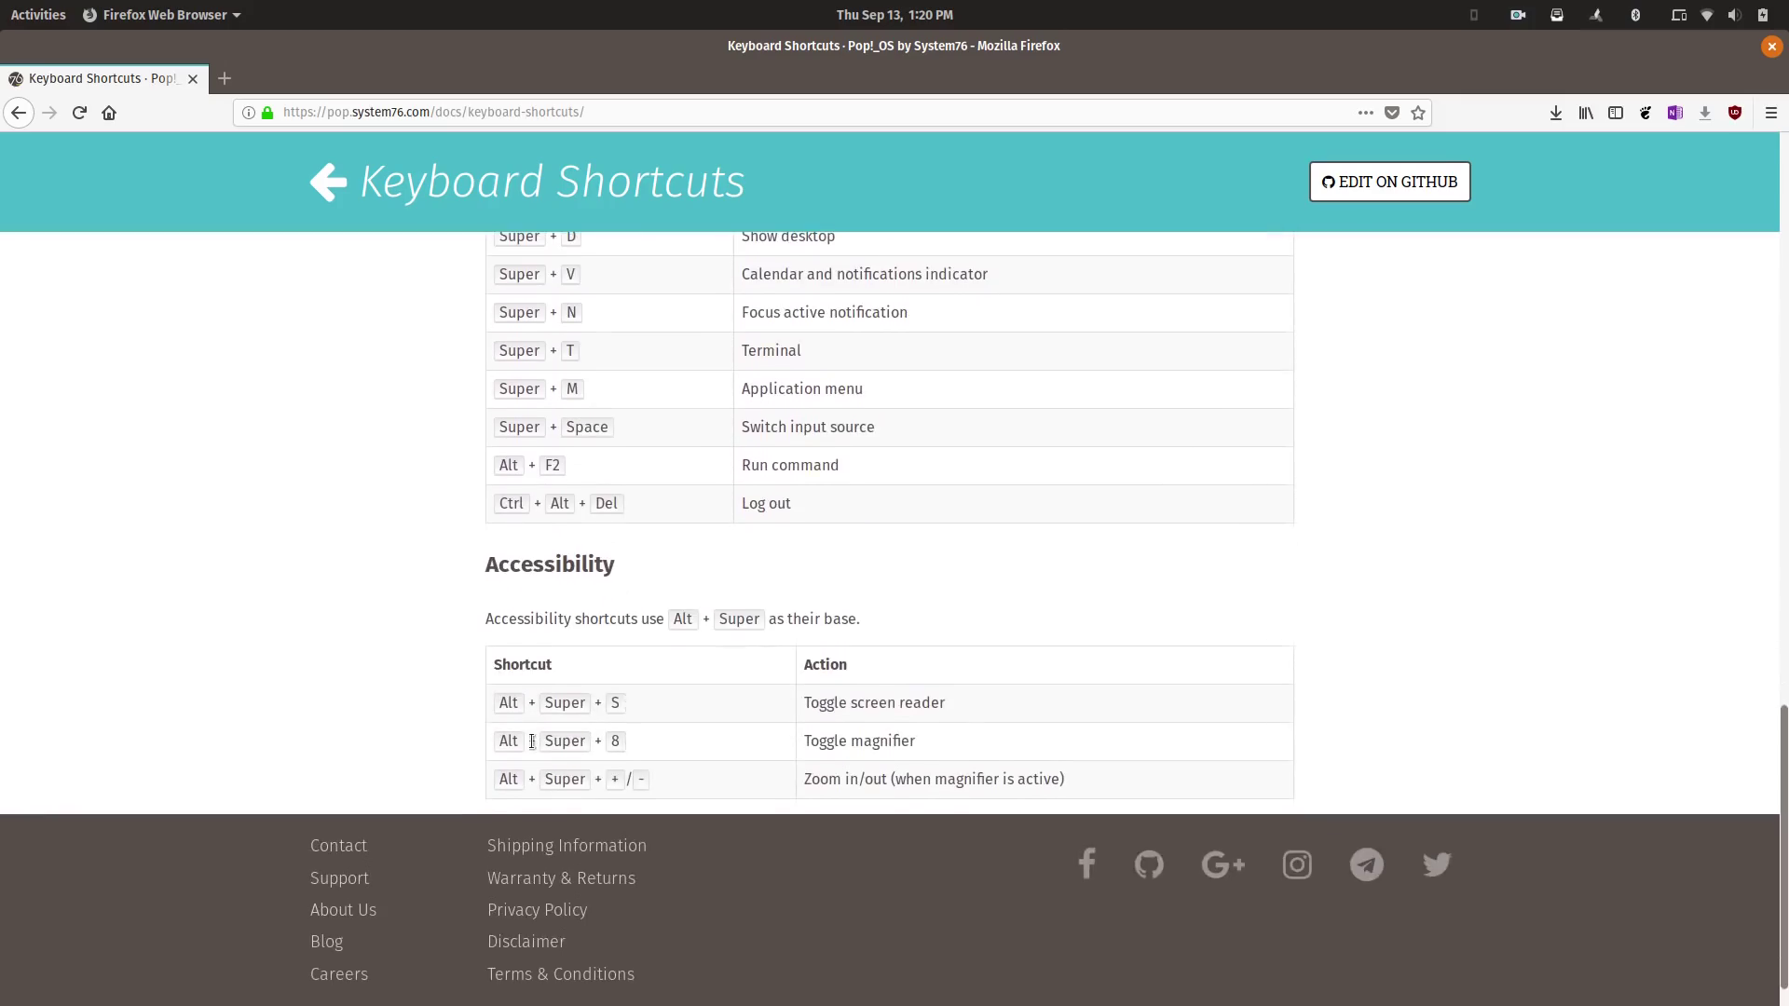
scroll(532, 742, up, 20)
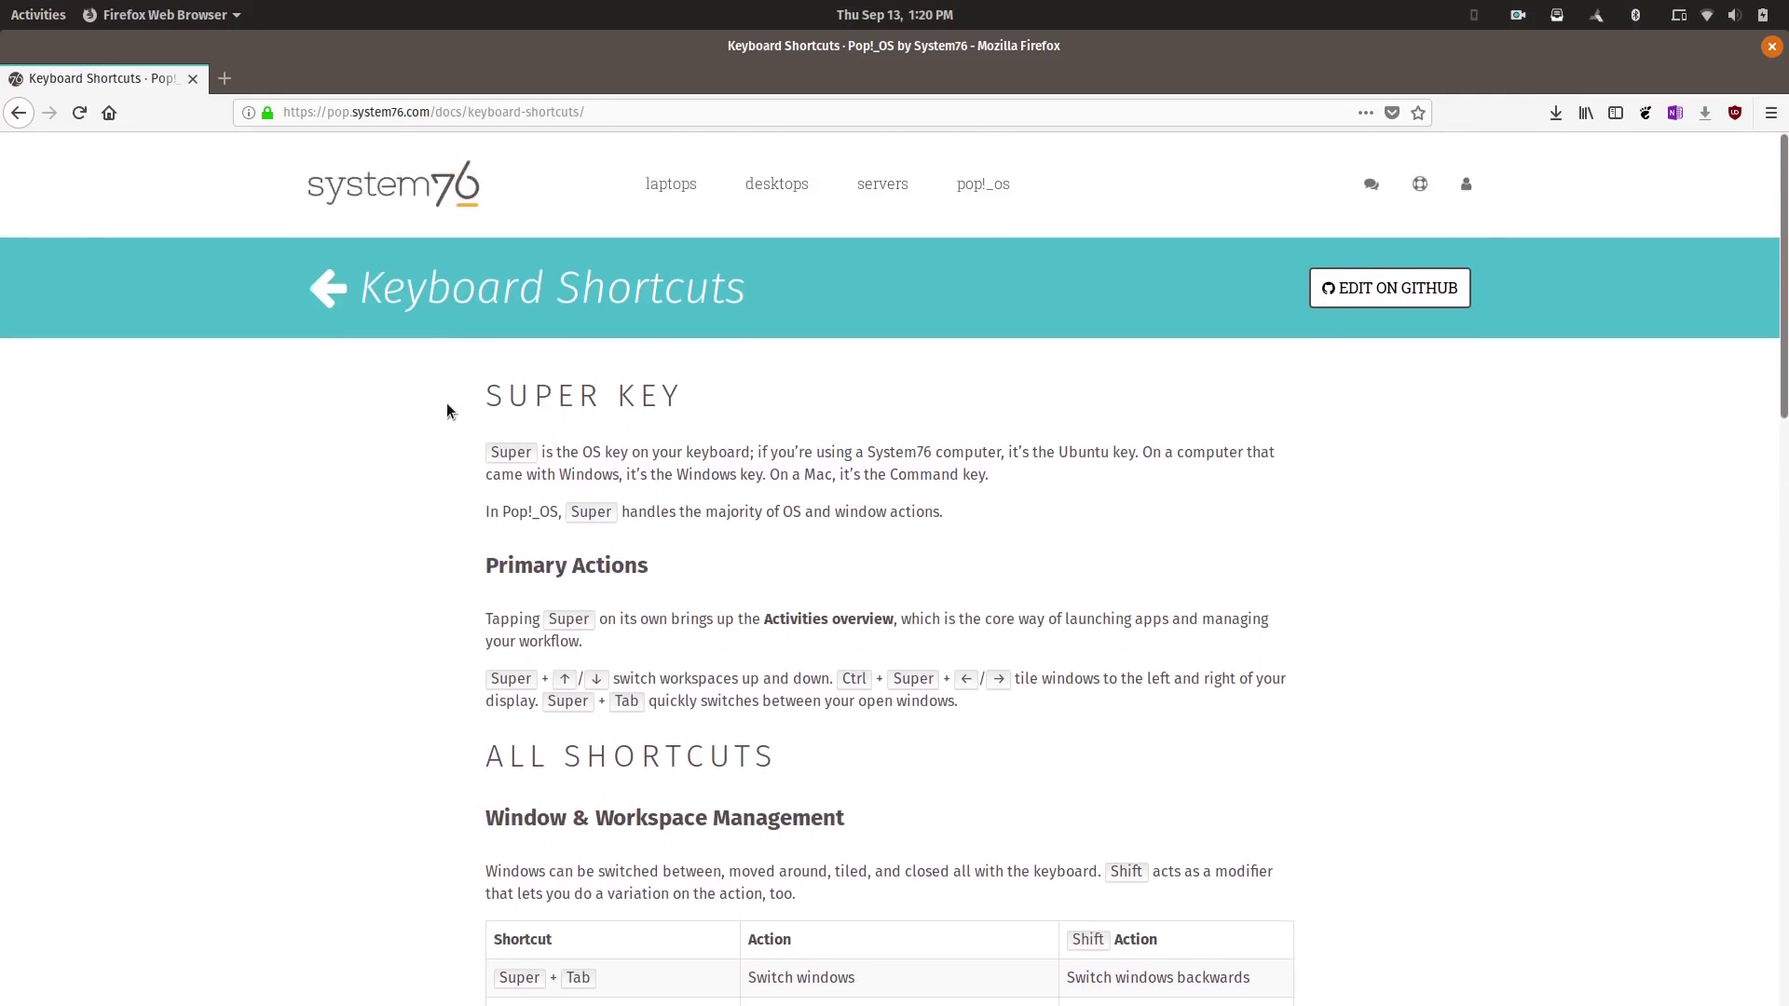
key(alt+Left)
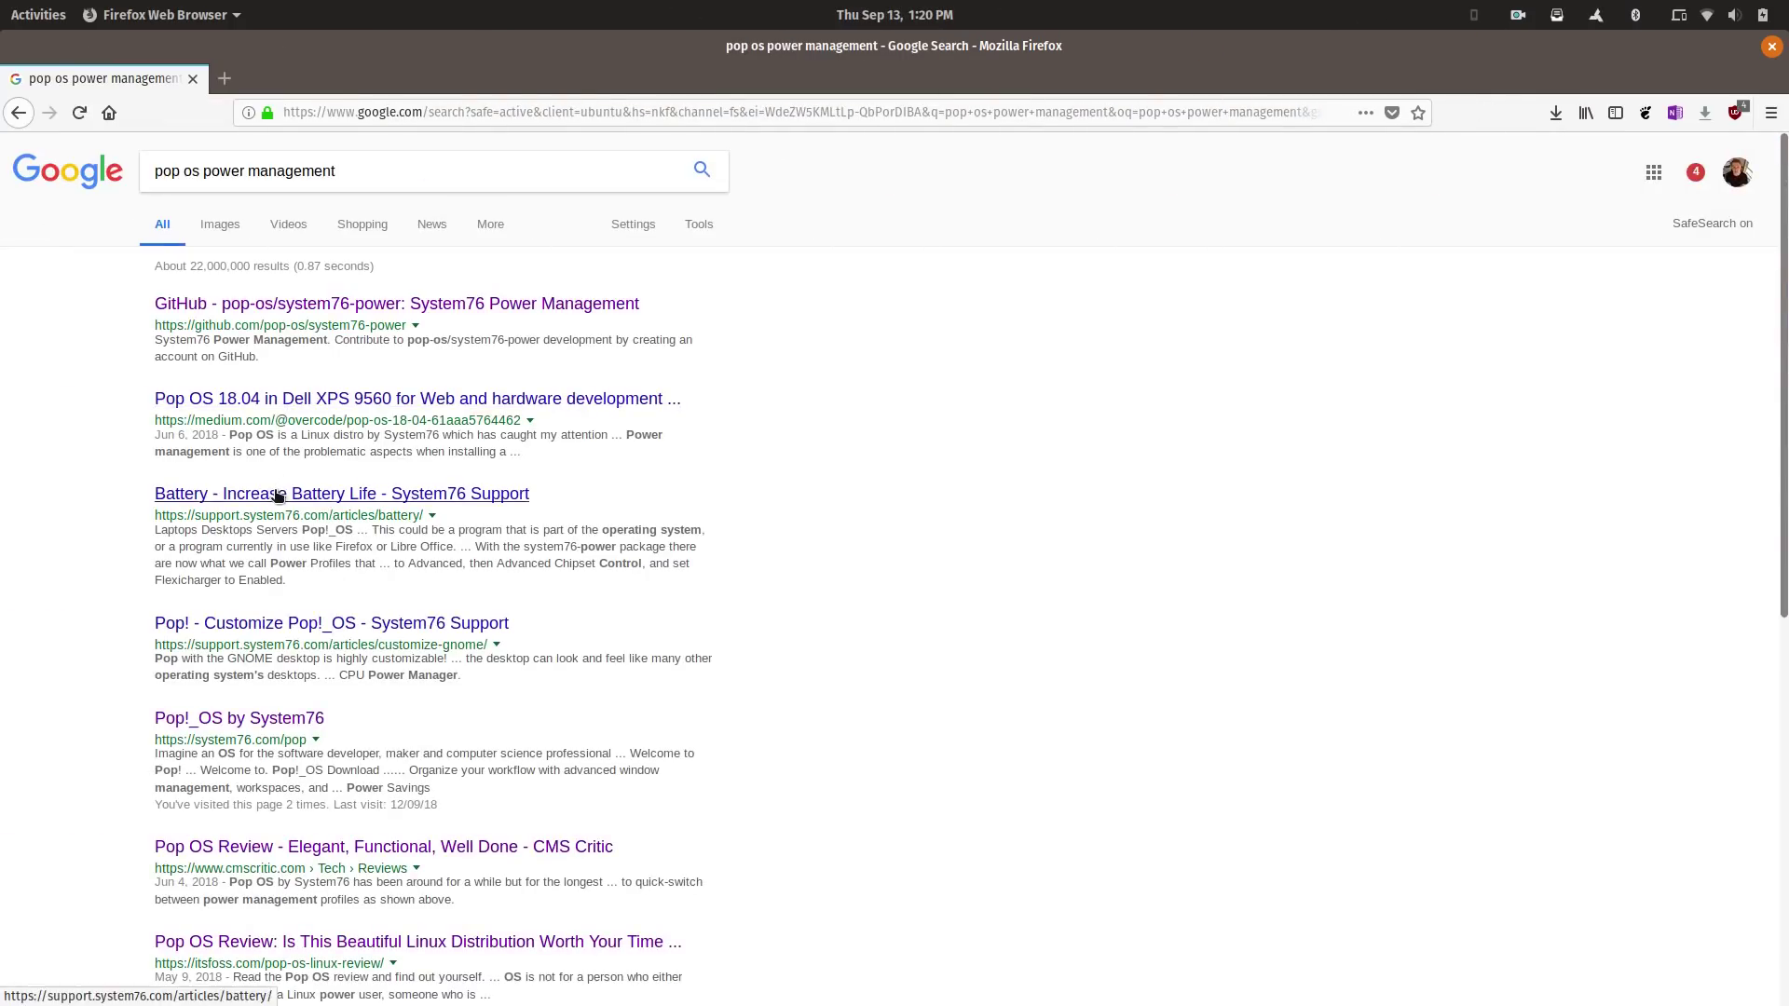
Open the 'Battery - Increase Battery Life' System76 Support article and the top-bar system menu
click(278, 497)
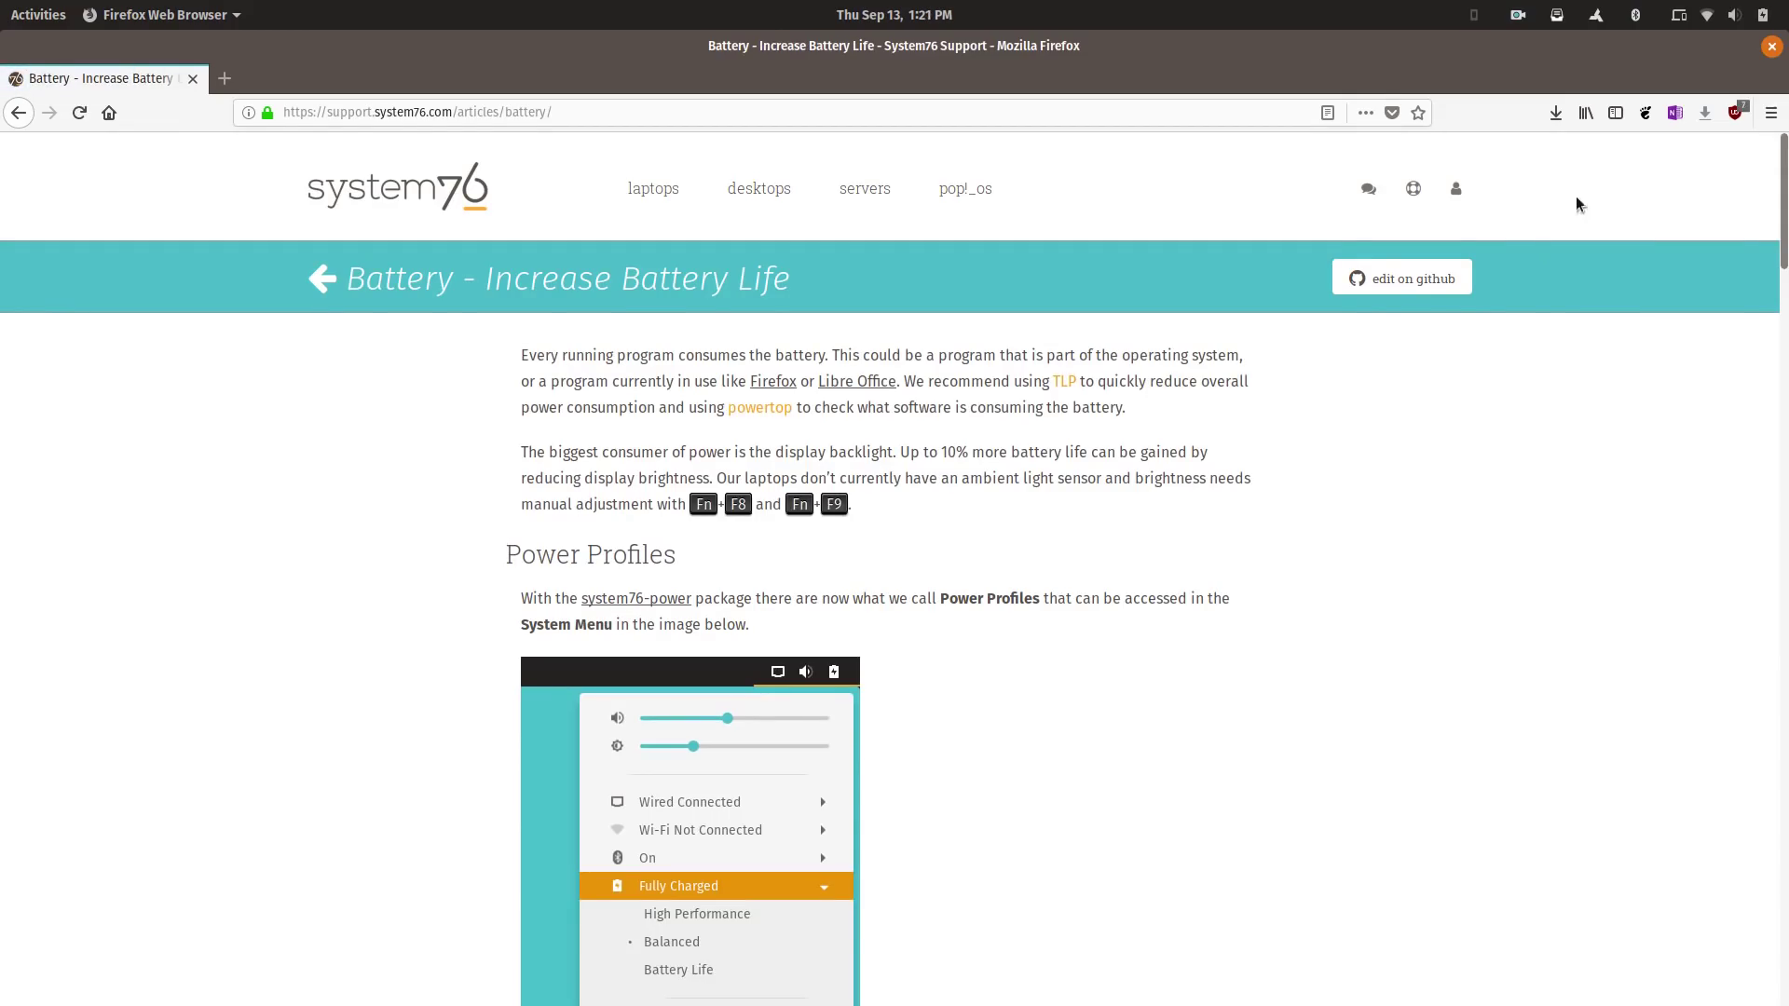
click(1735, 14)
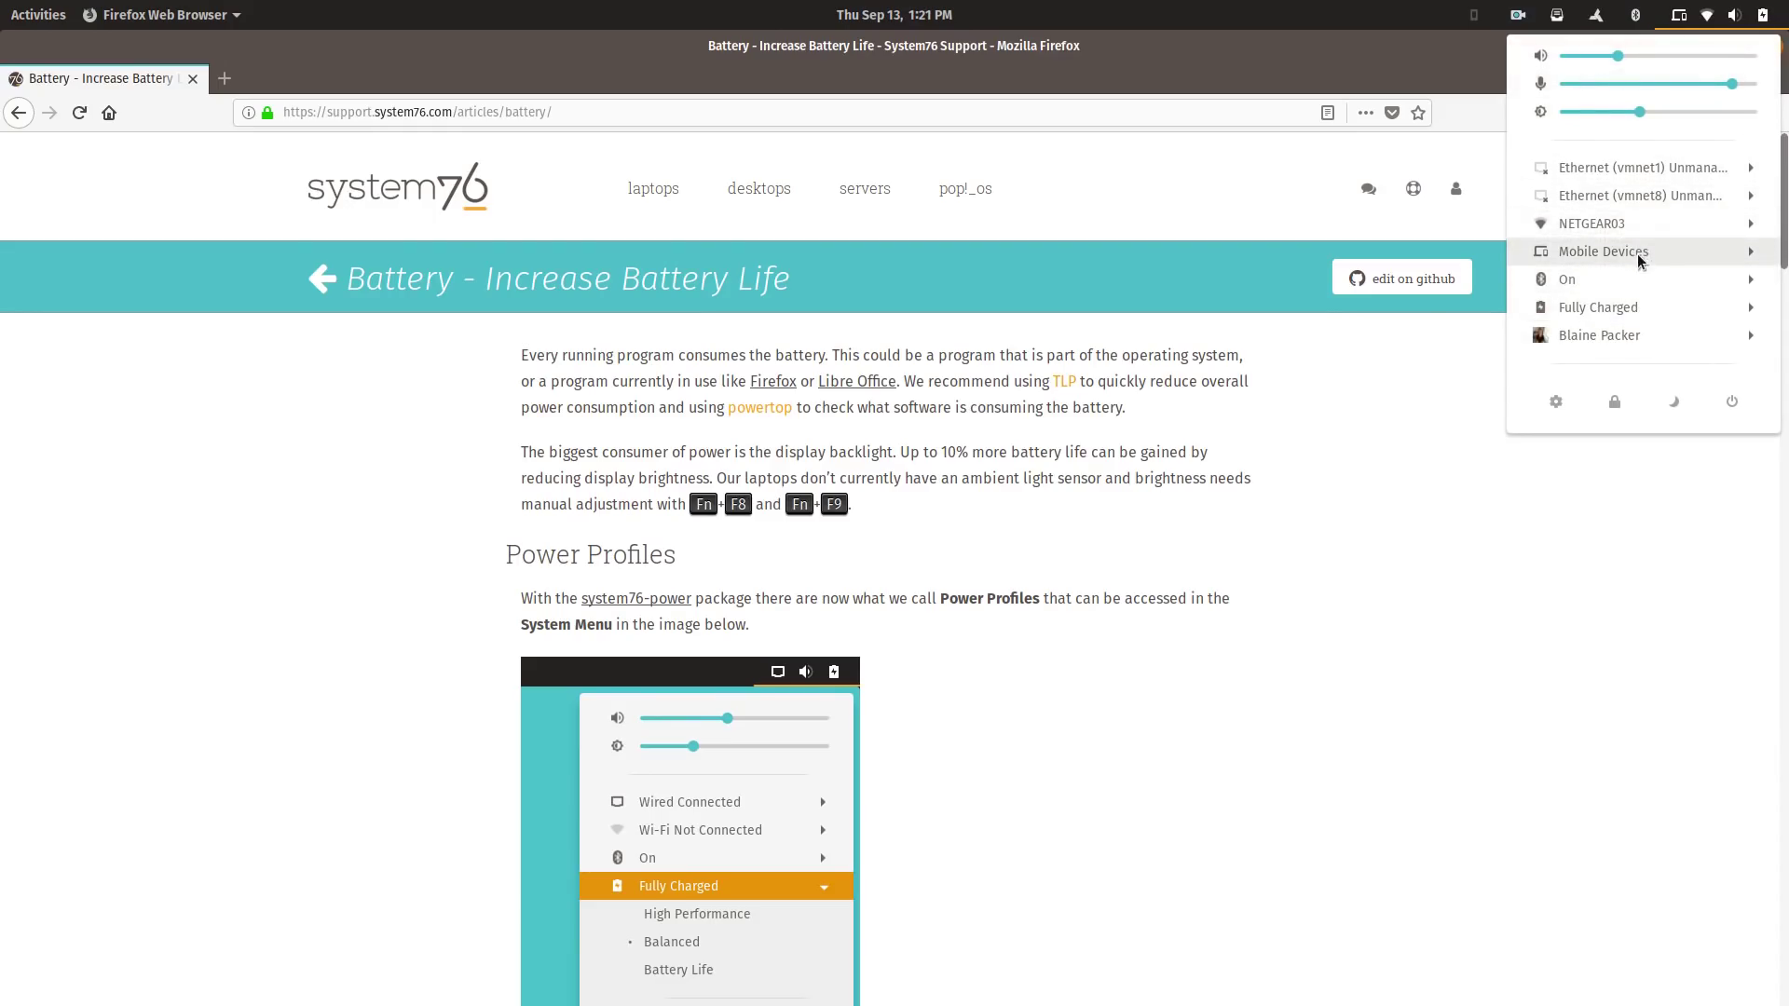
Expand the Fully Charged battery row to show power profiles and graphics options, then close the menu
click(1644, 308)
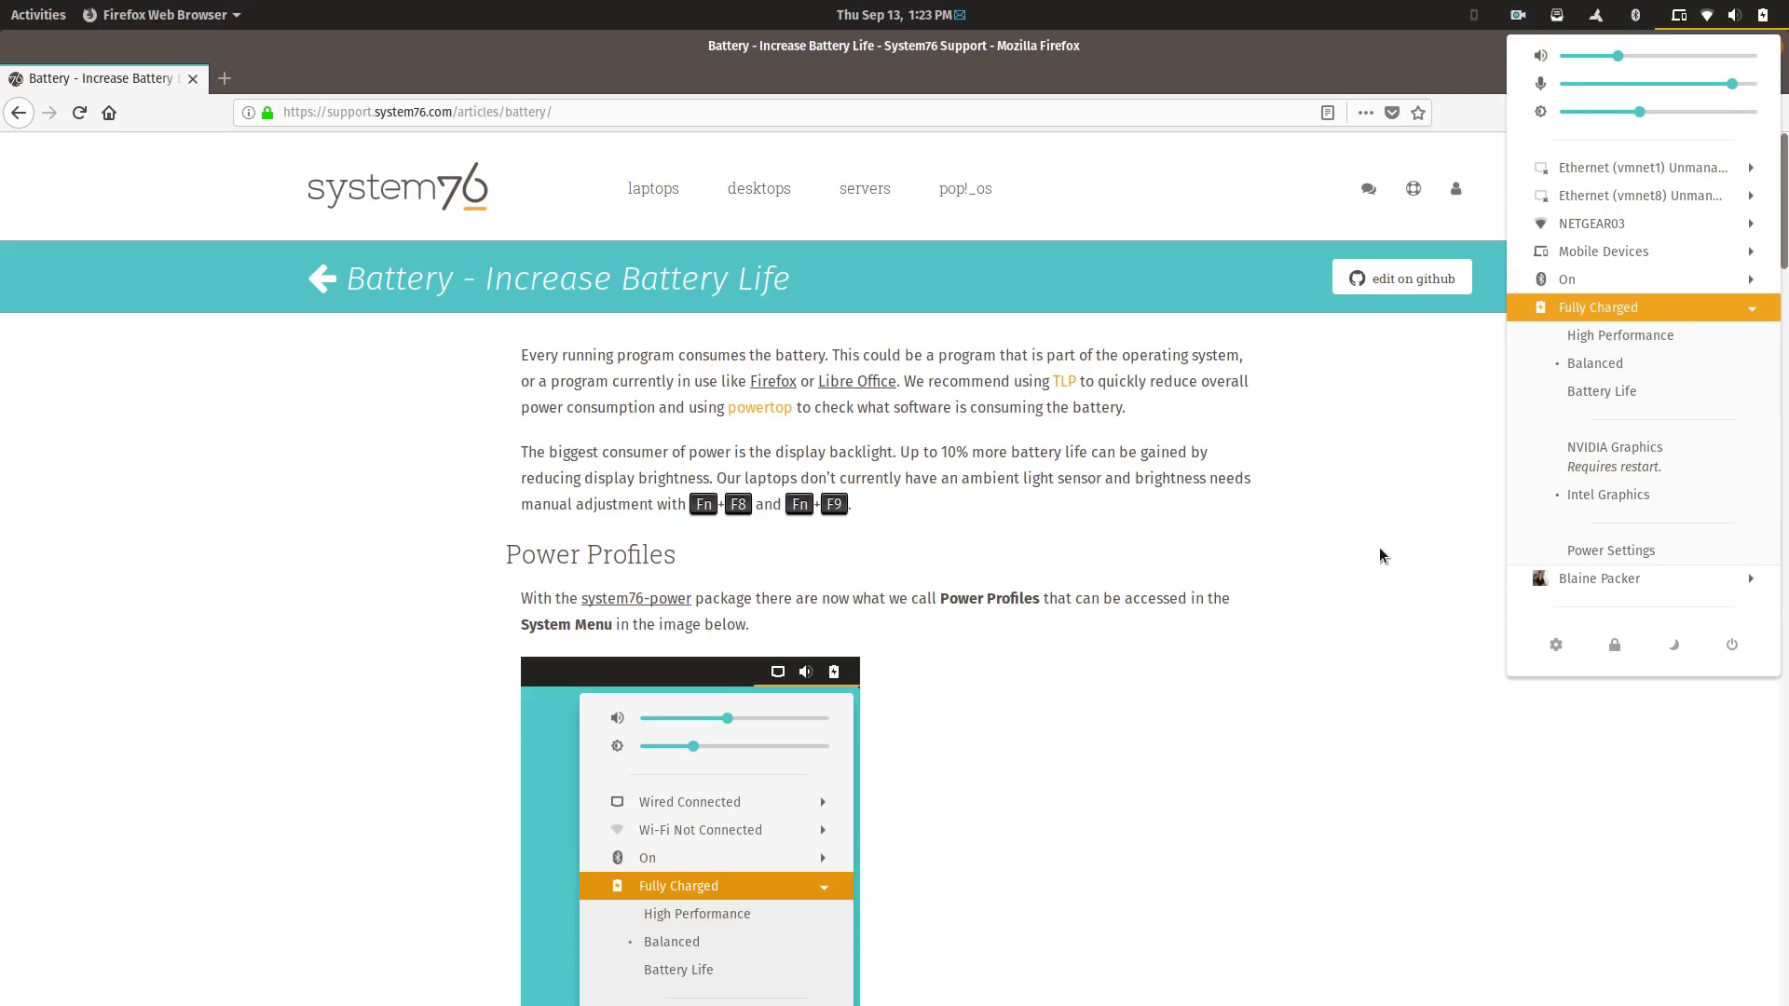
click(1380, 556)
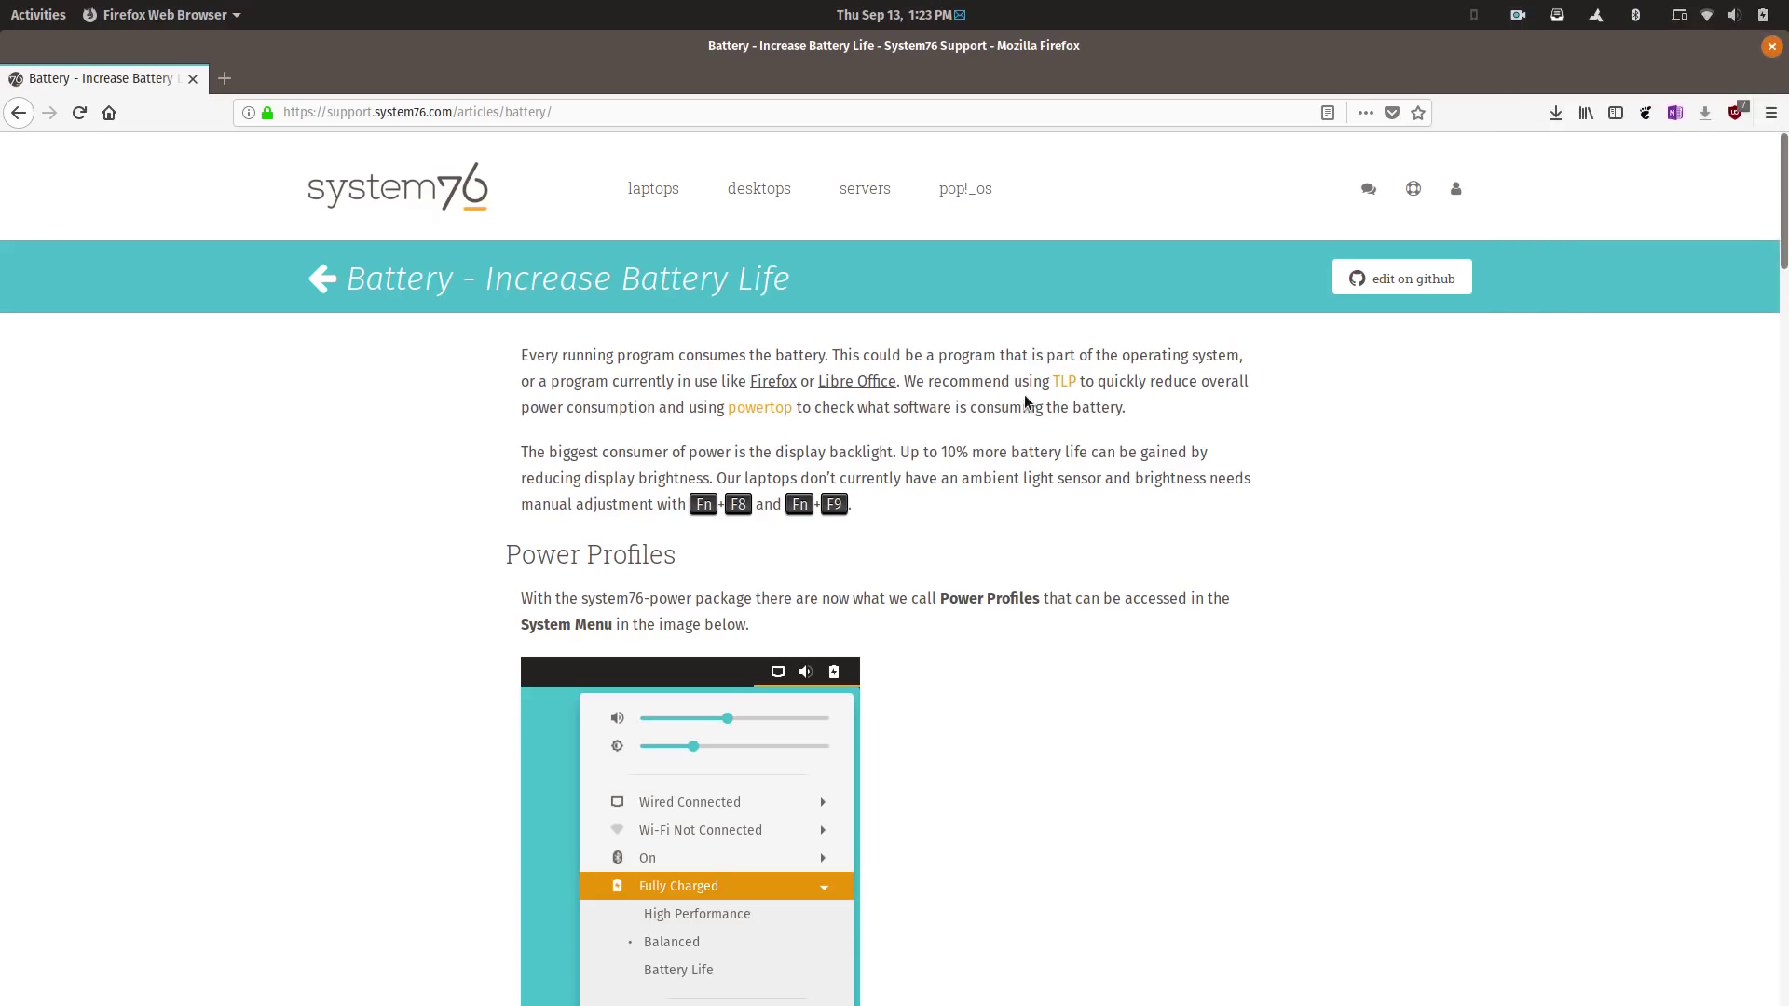
Return to the System76 support home and open the Pop!_OS page from the navigation
click(324, 282)
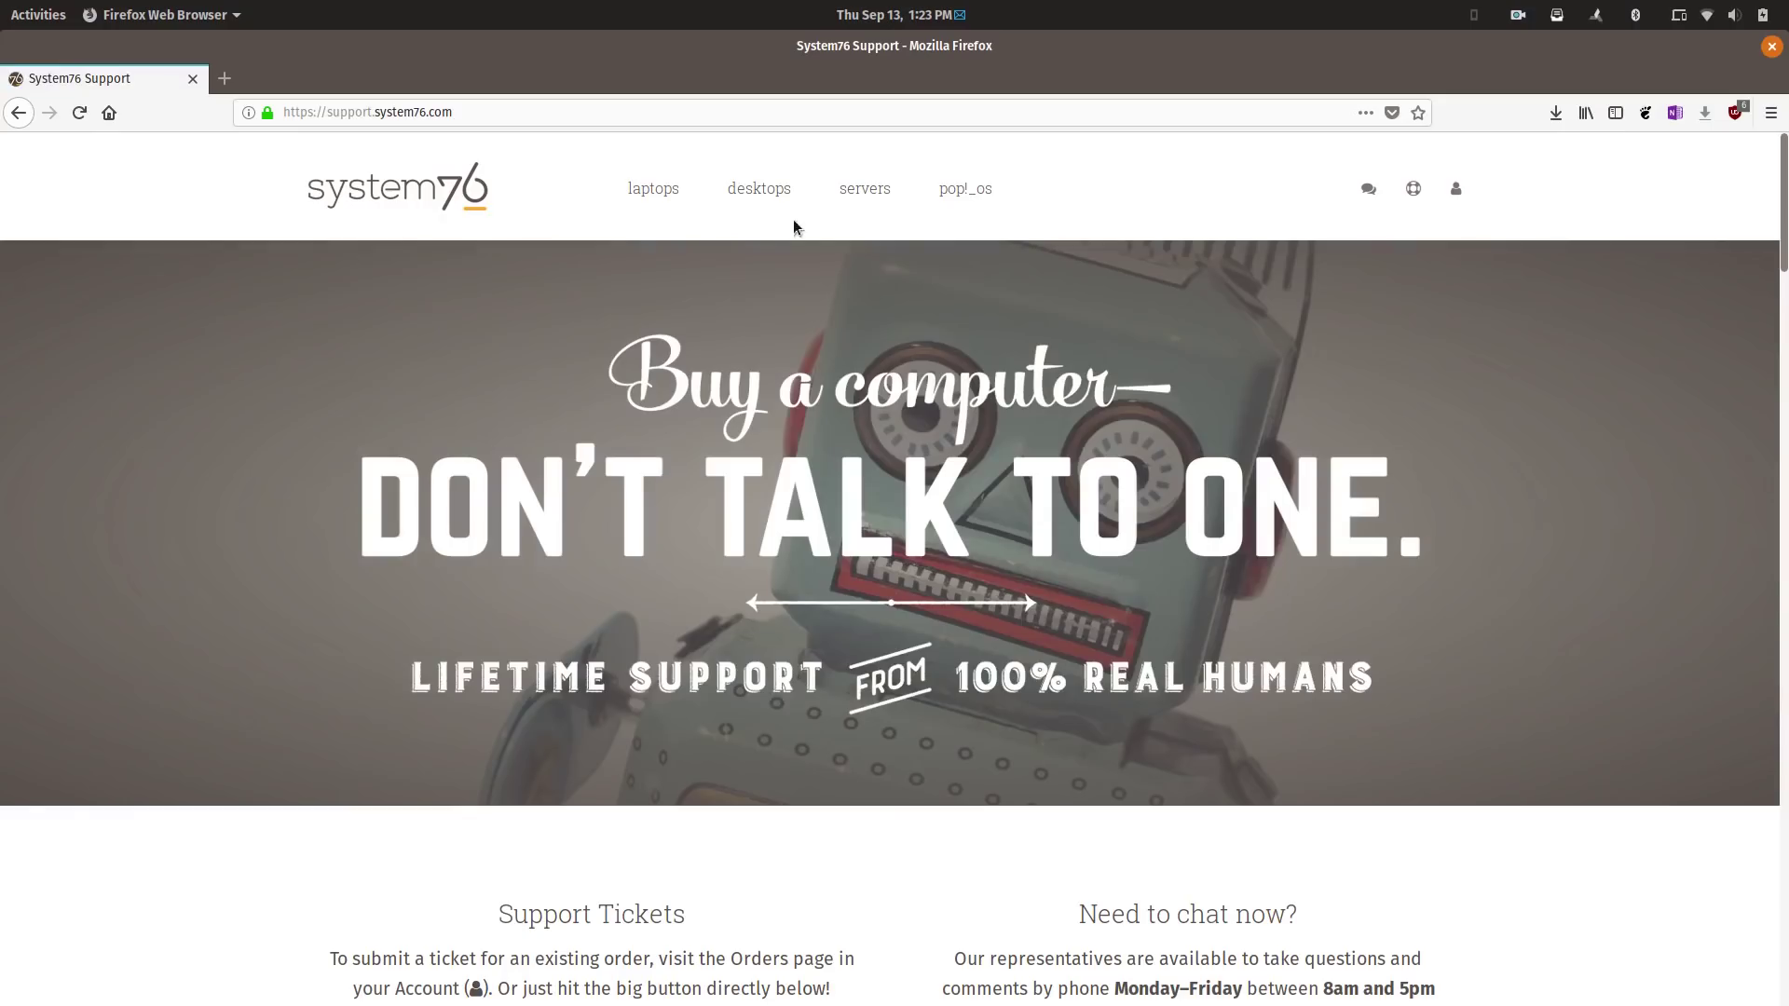
click(965, 188)
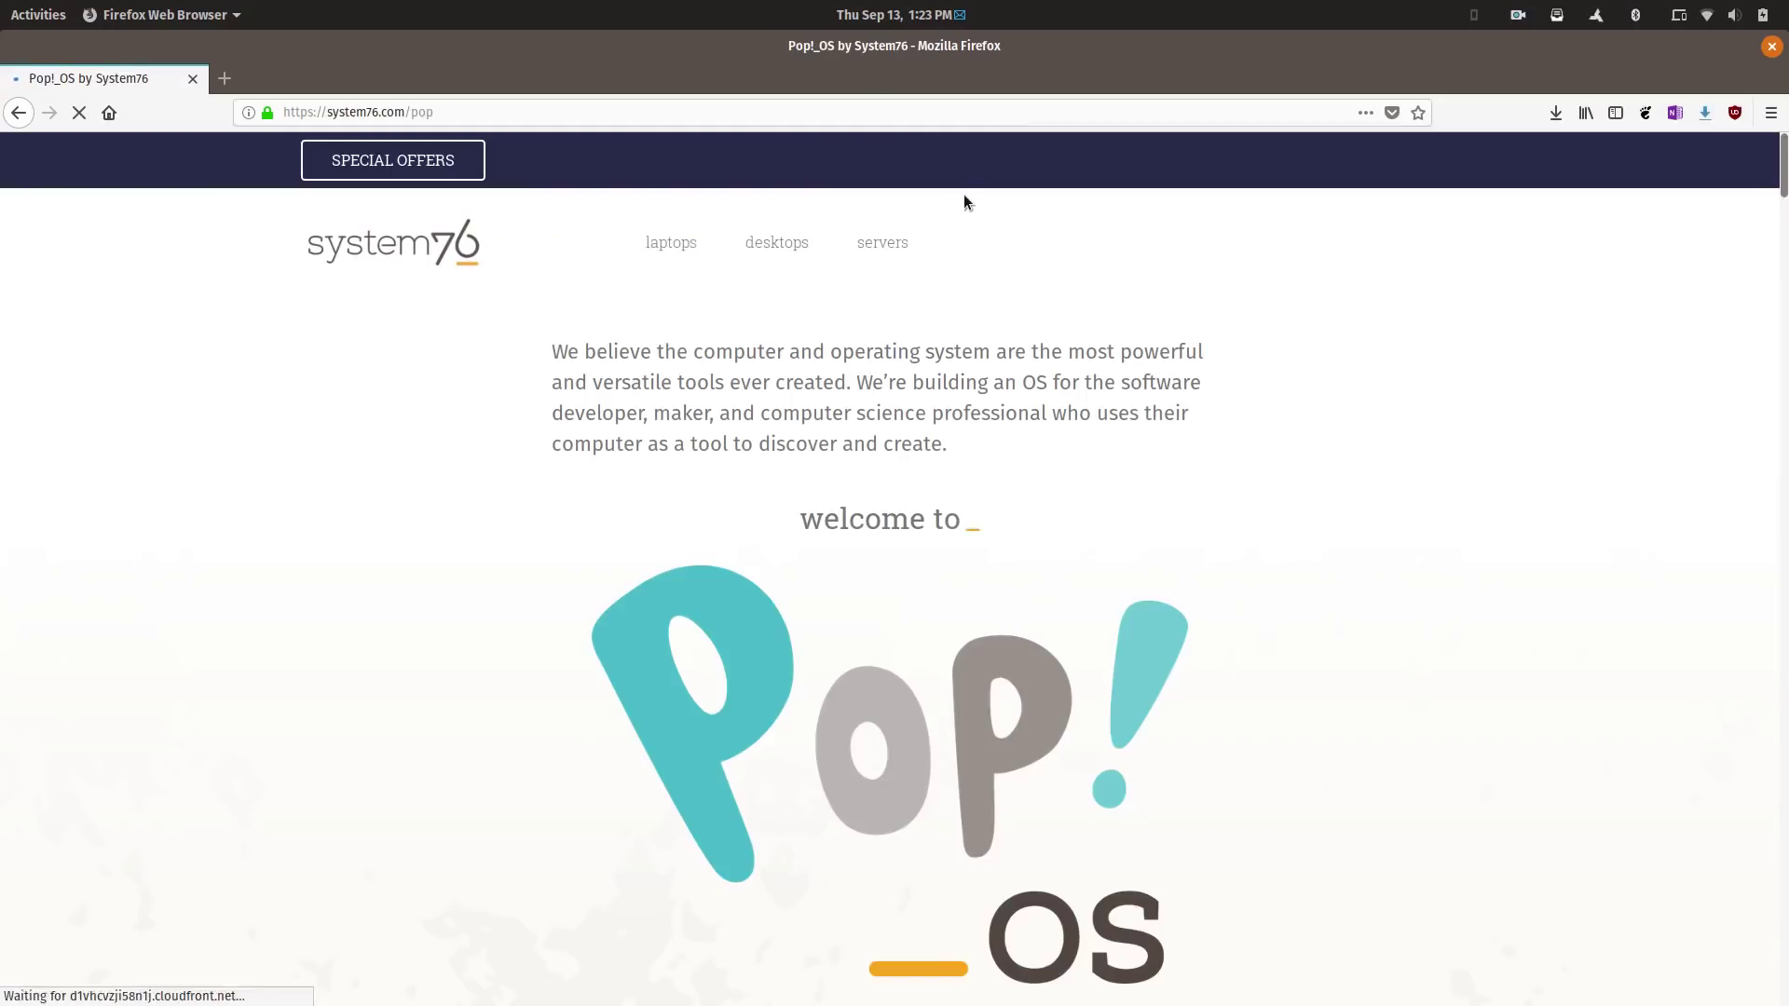
scroll(898, 507, down, 6)
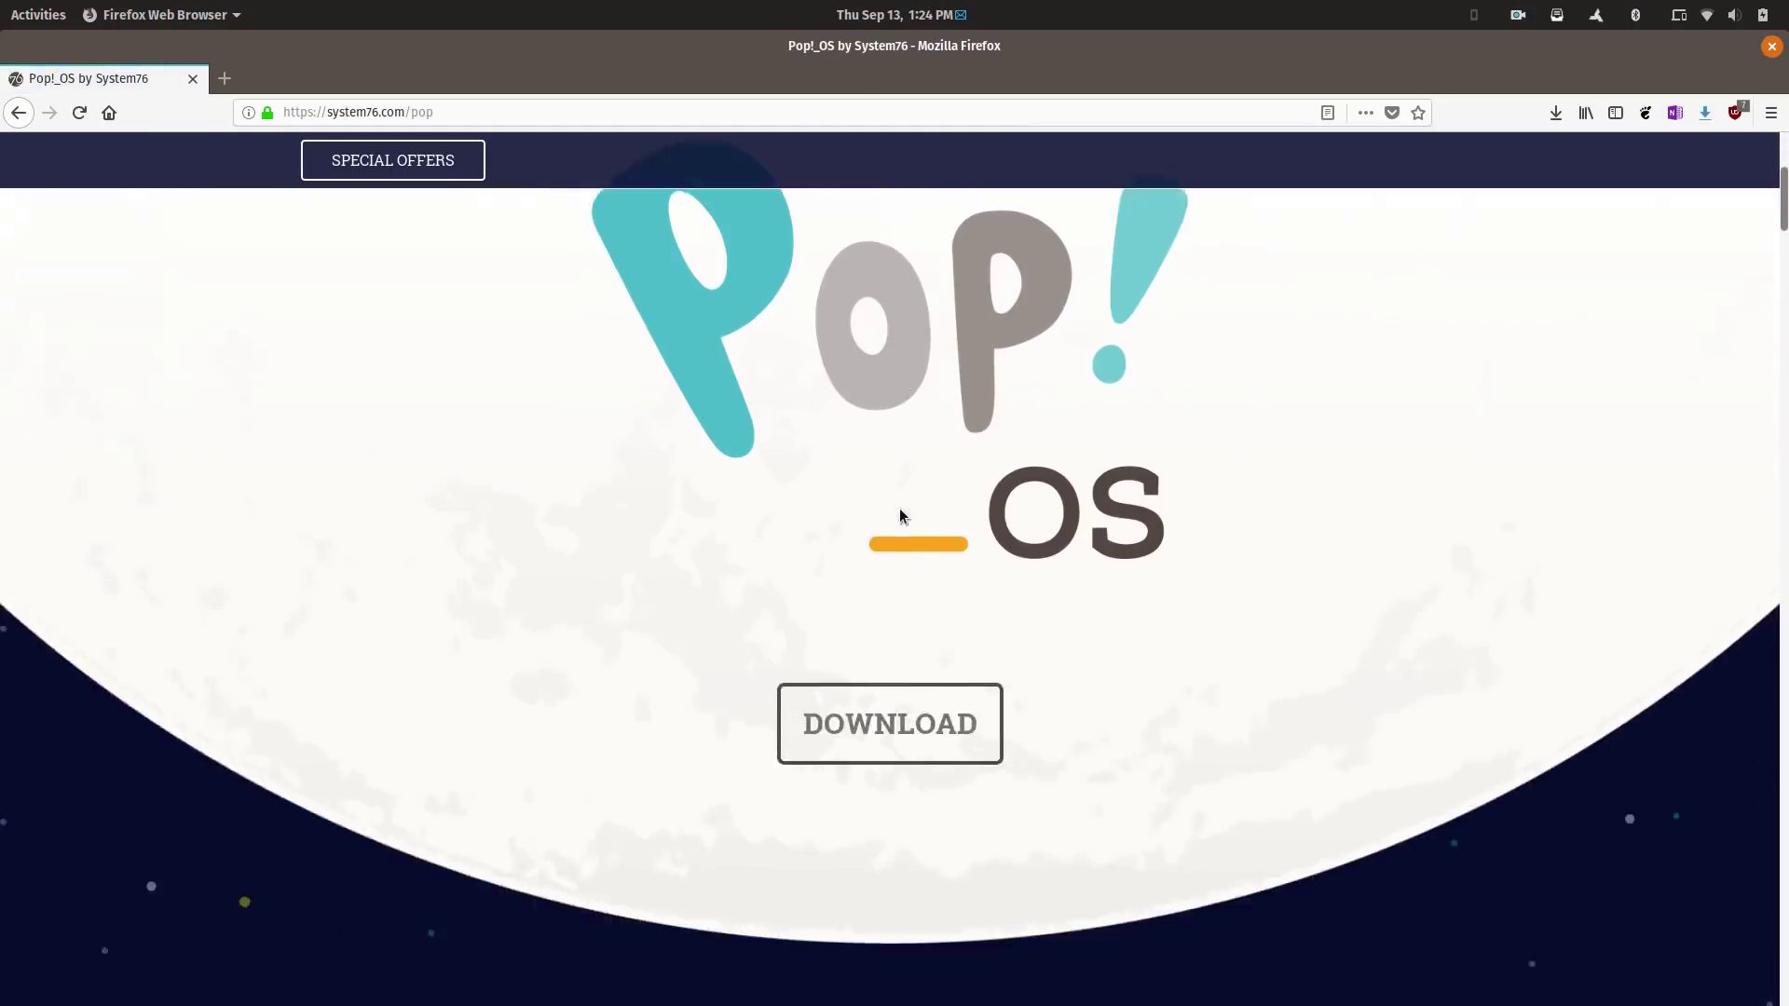
scroll(898, 513, down, 8)
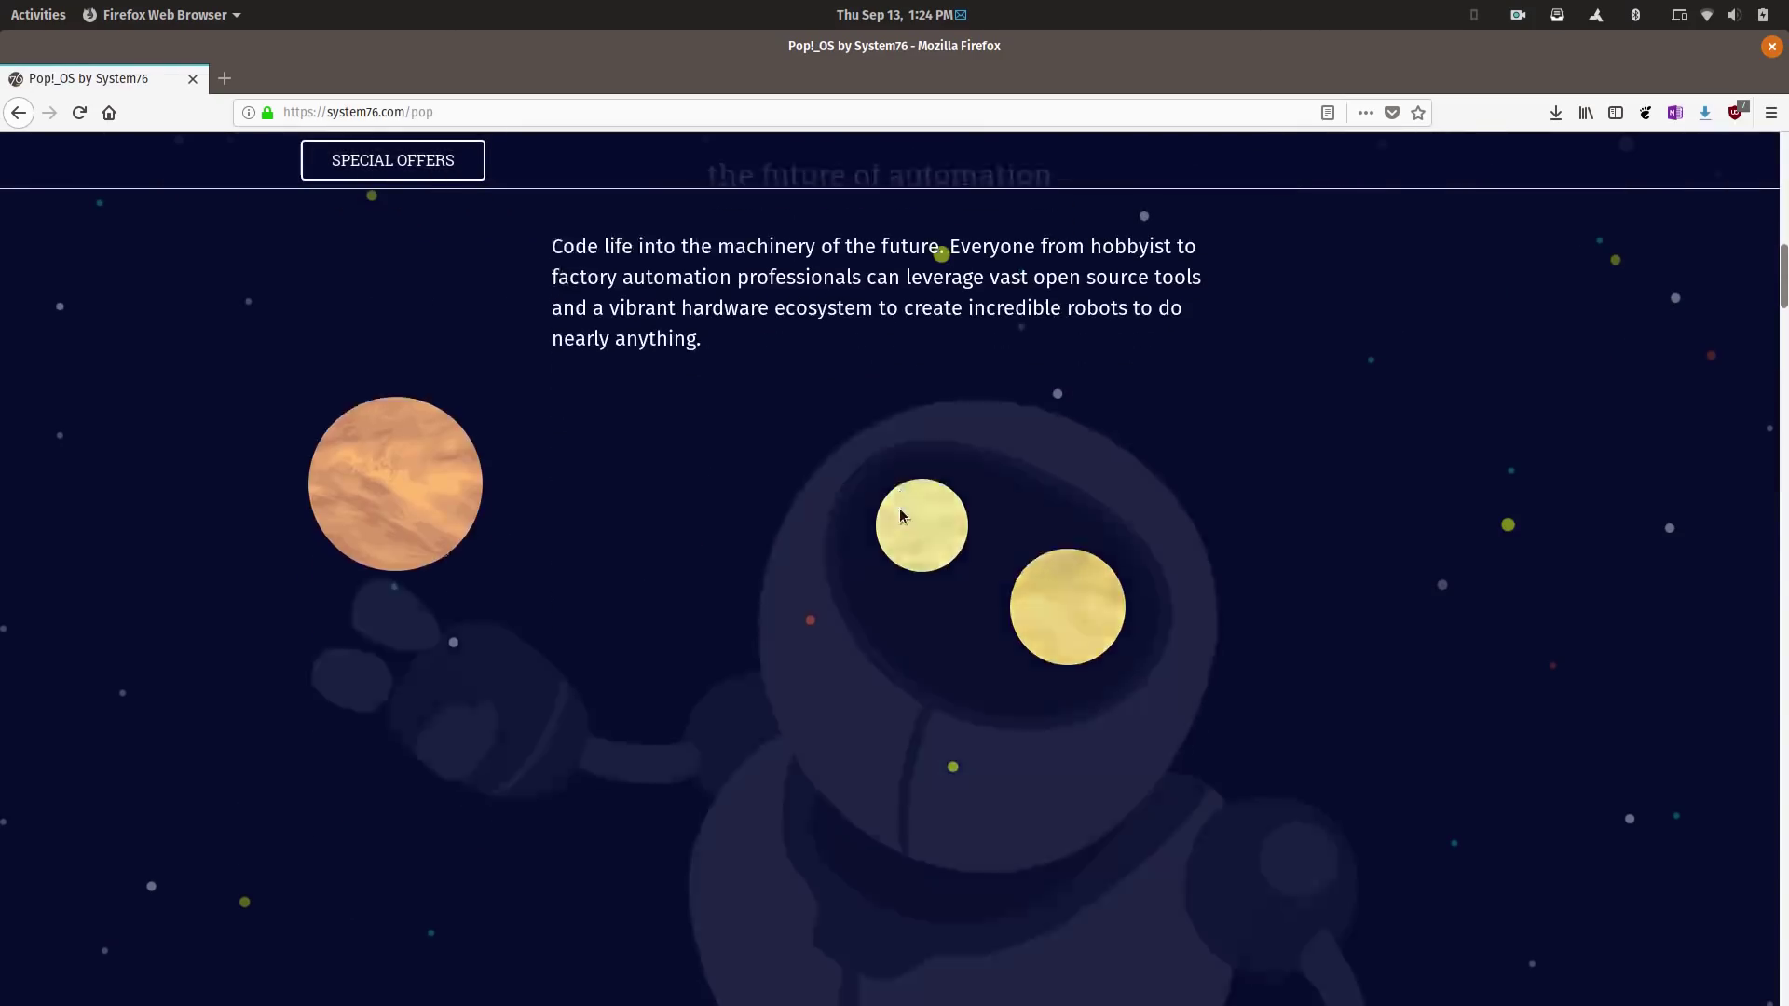
scroll(898, 513, up, 11)
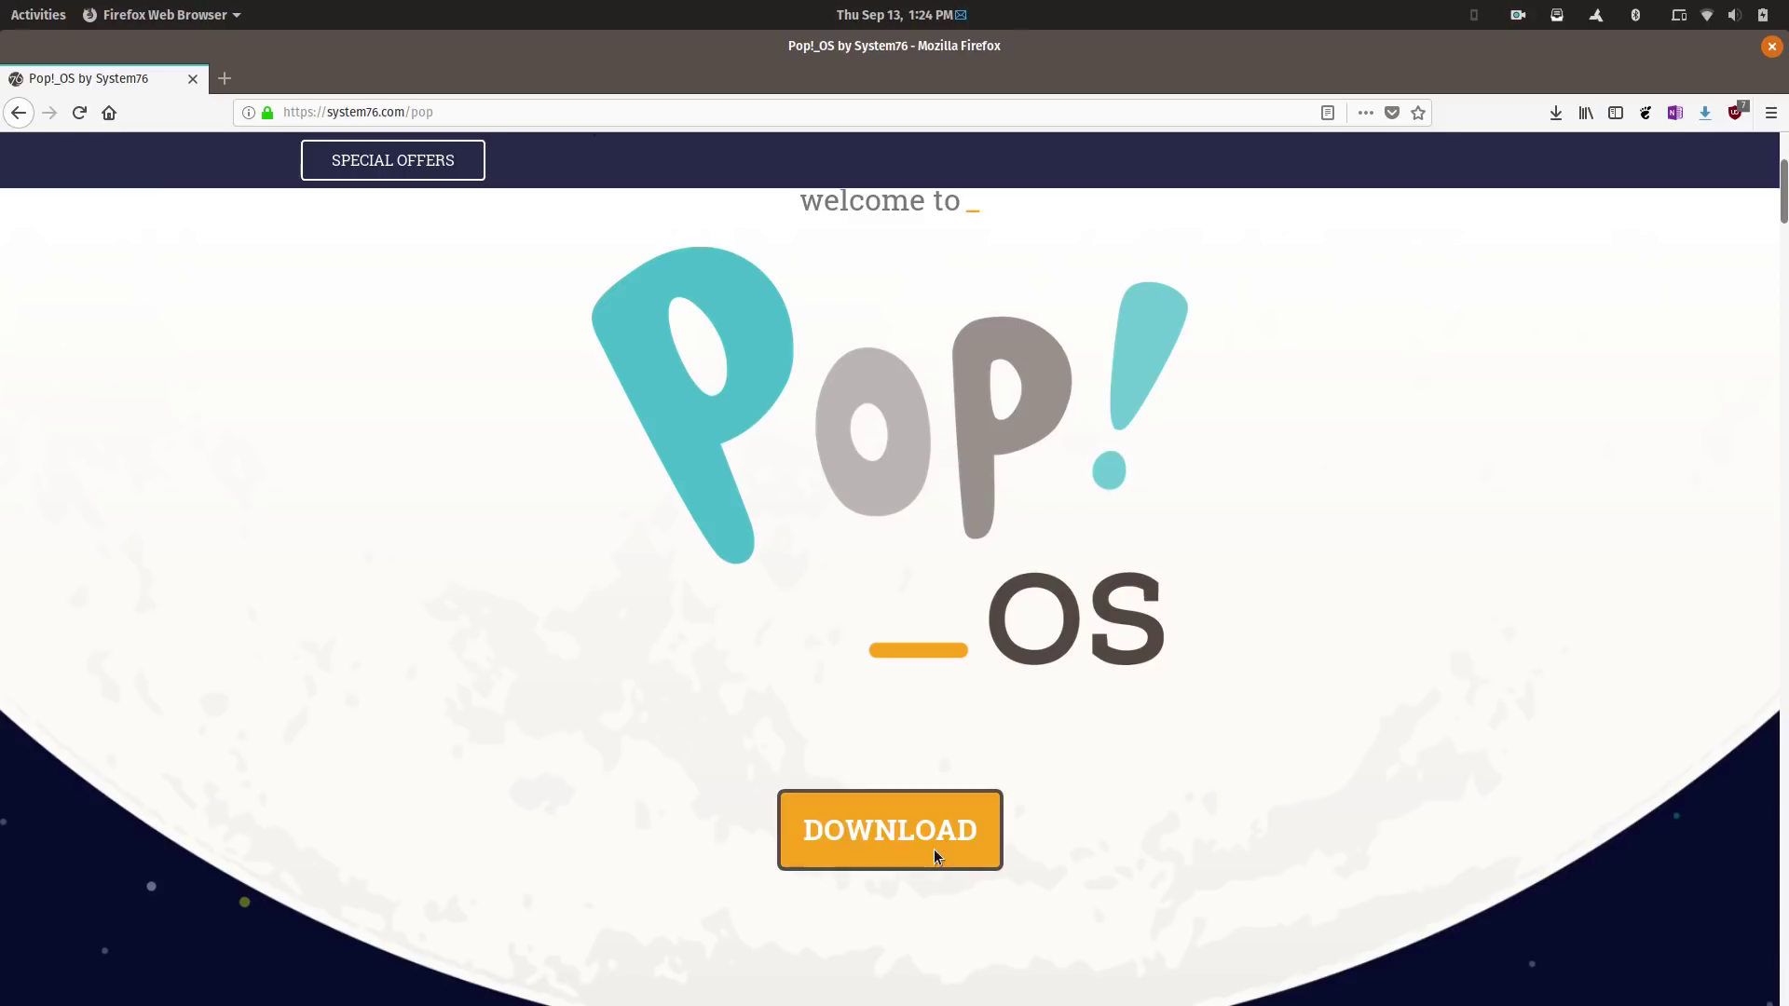
scroll(933, 848, down, 10)
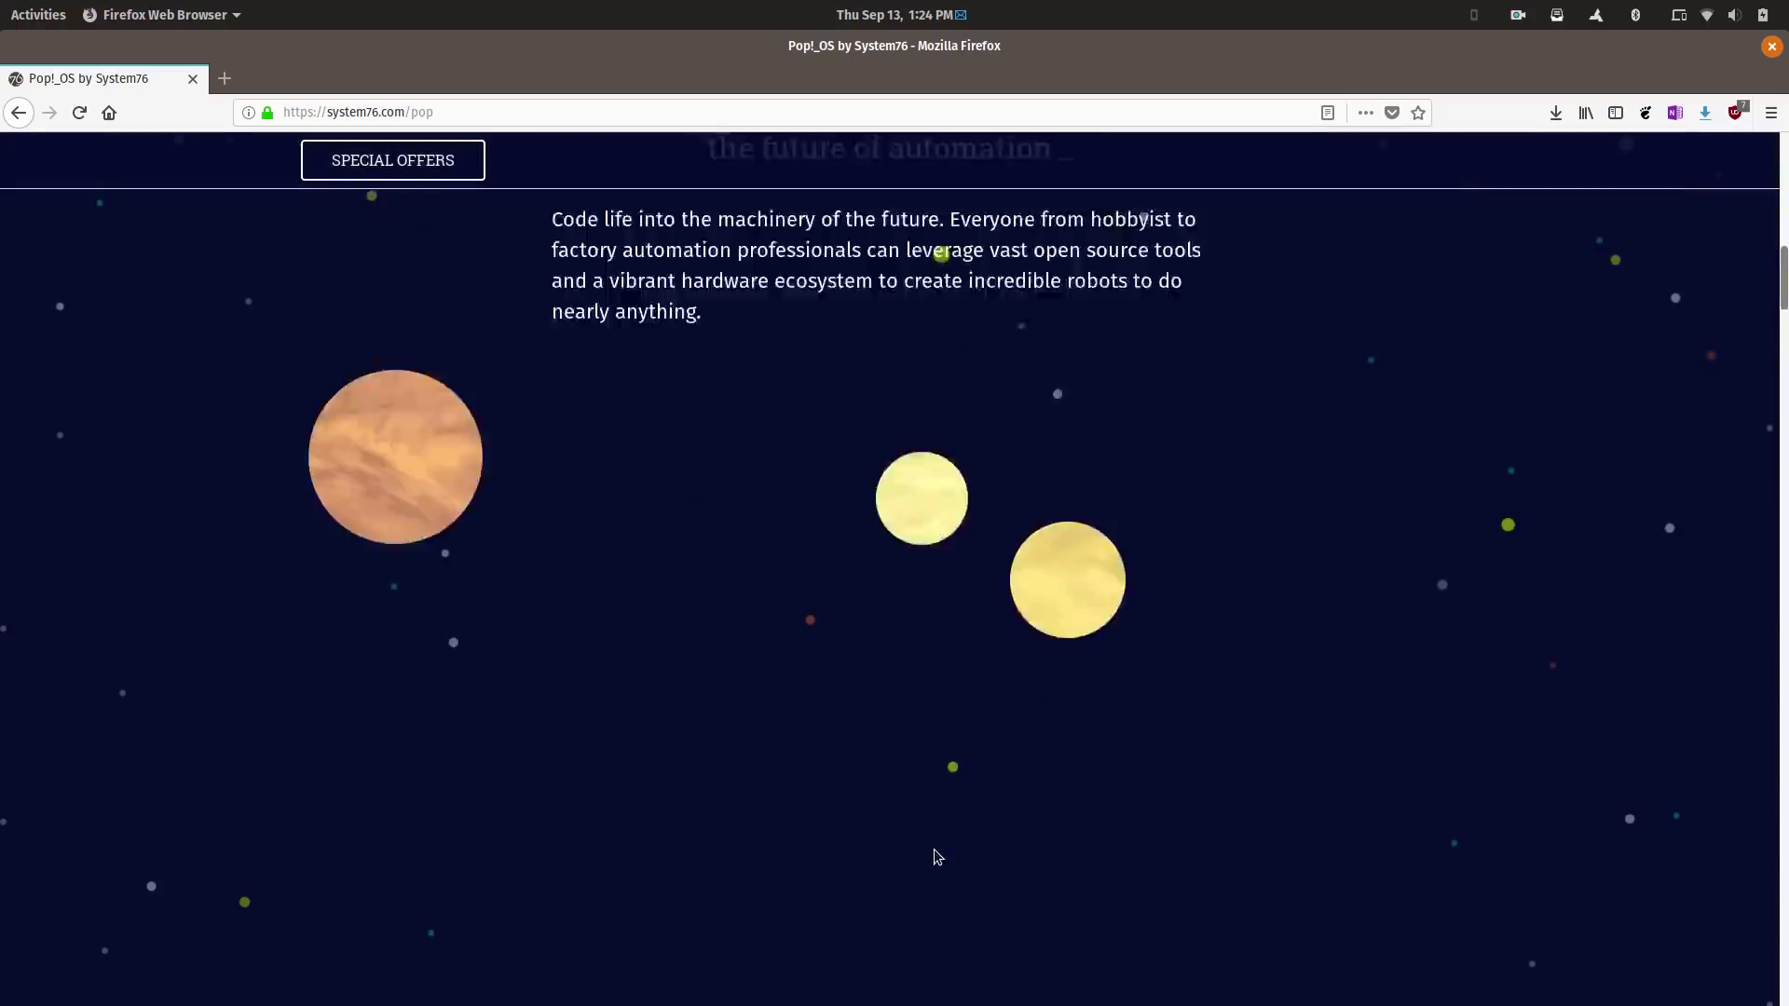
scroll(935, 849, down, 10)
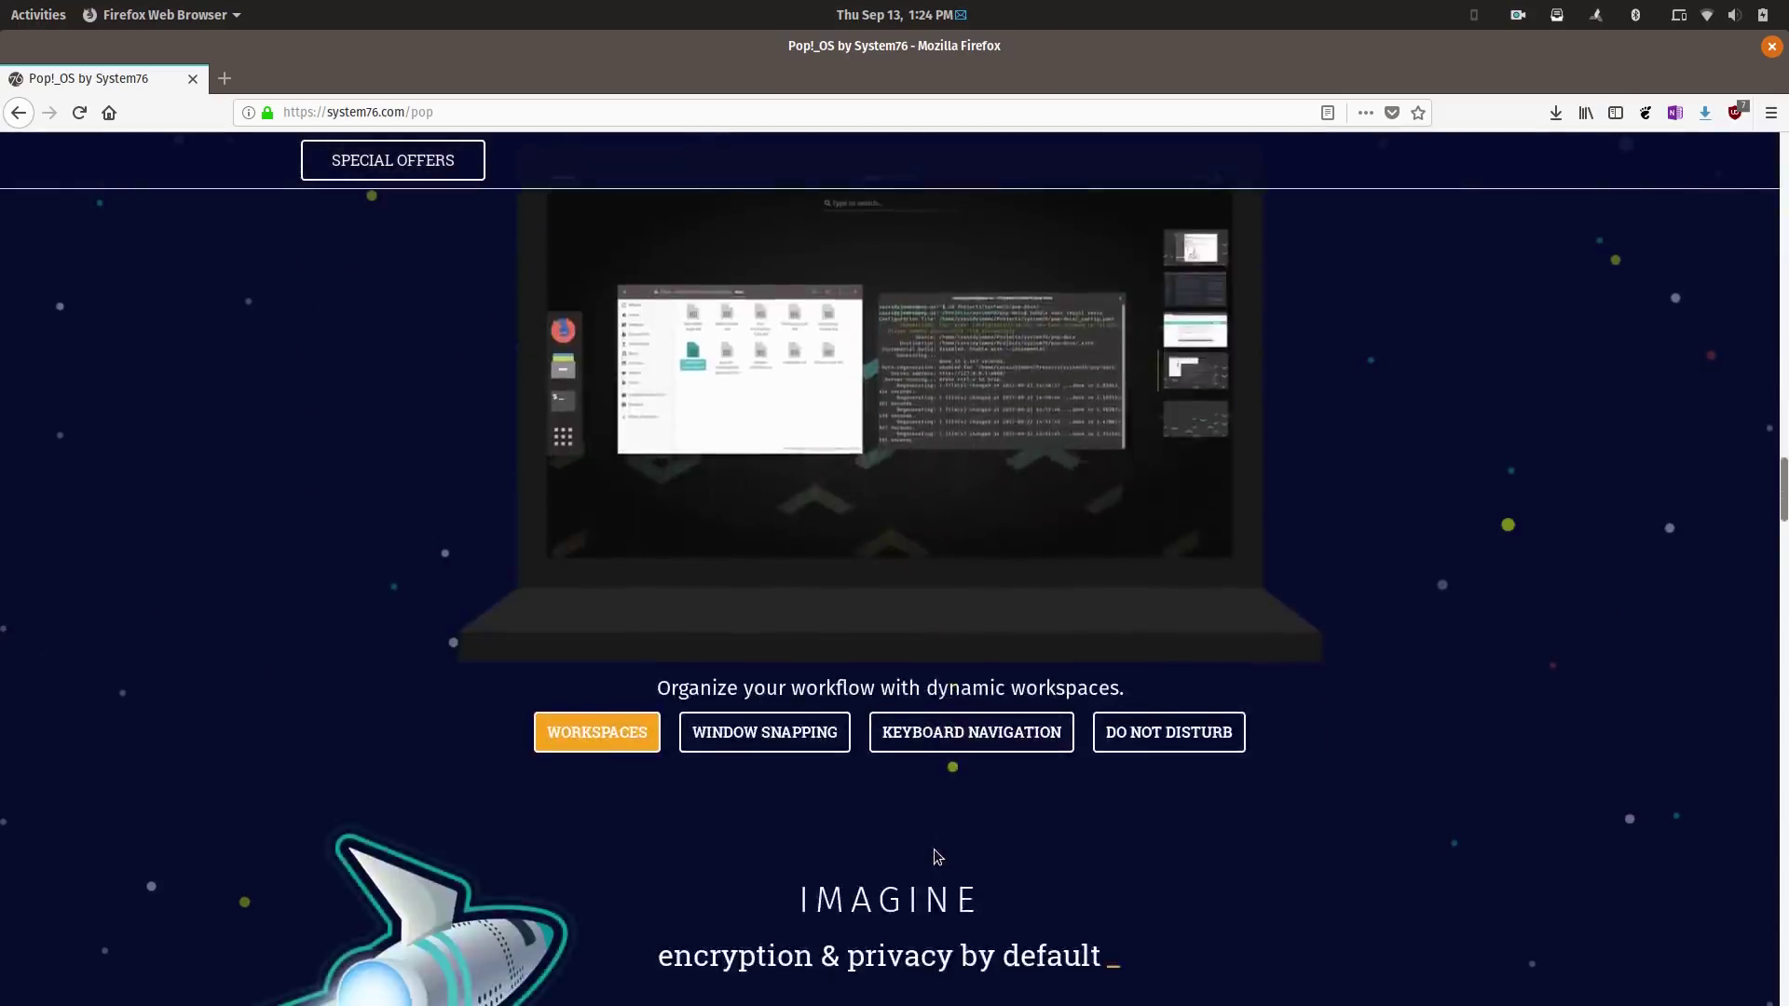
Scroll through the Pop!_OS feature sections to the apps-grid add-to-favorites demo
scroll(934, 848, down, 10)
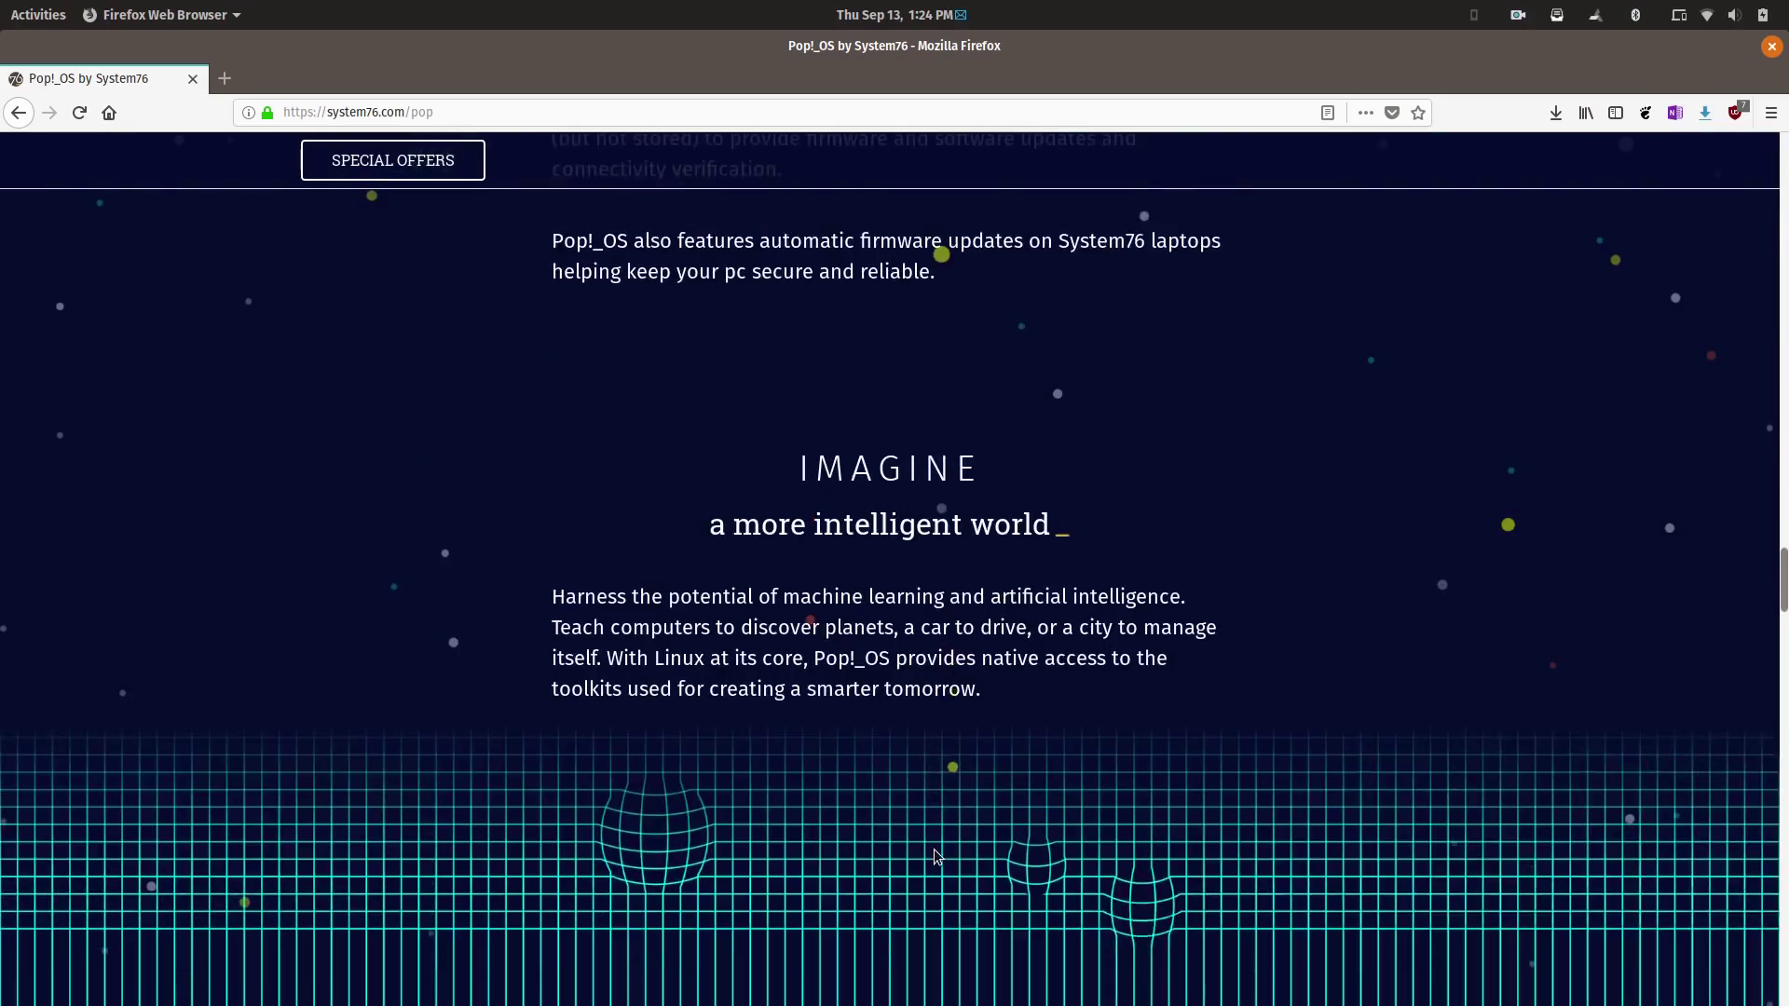
scroll(935, 850, down, 10)
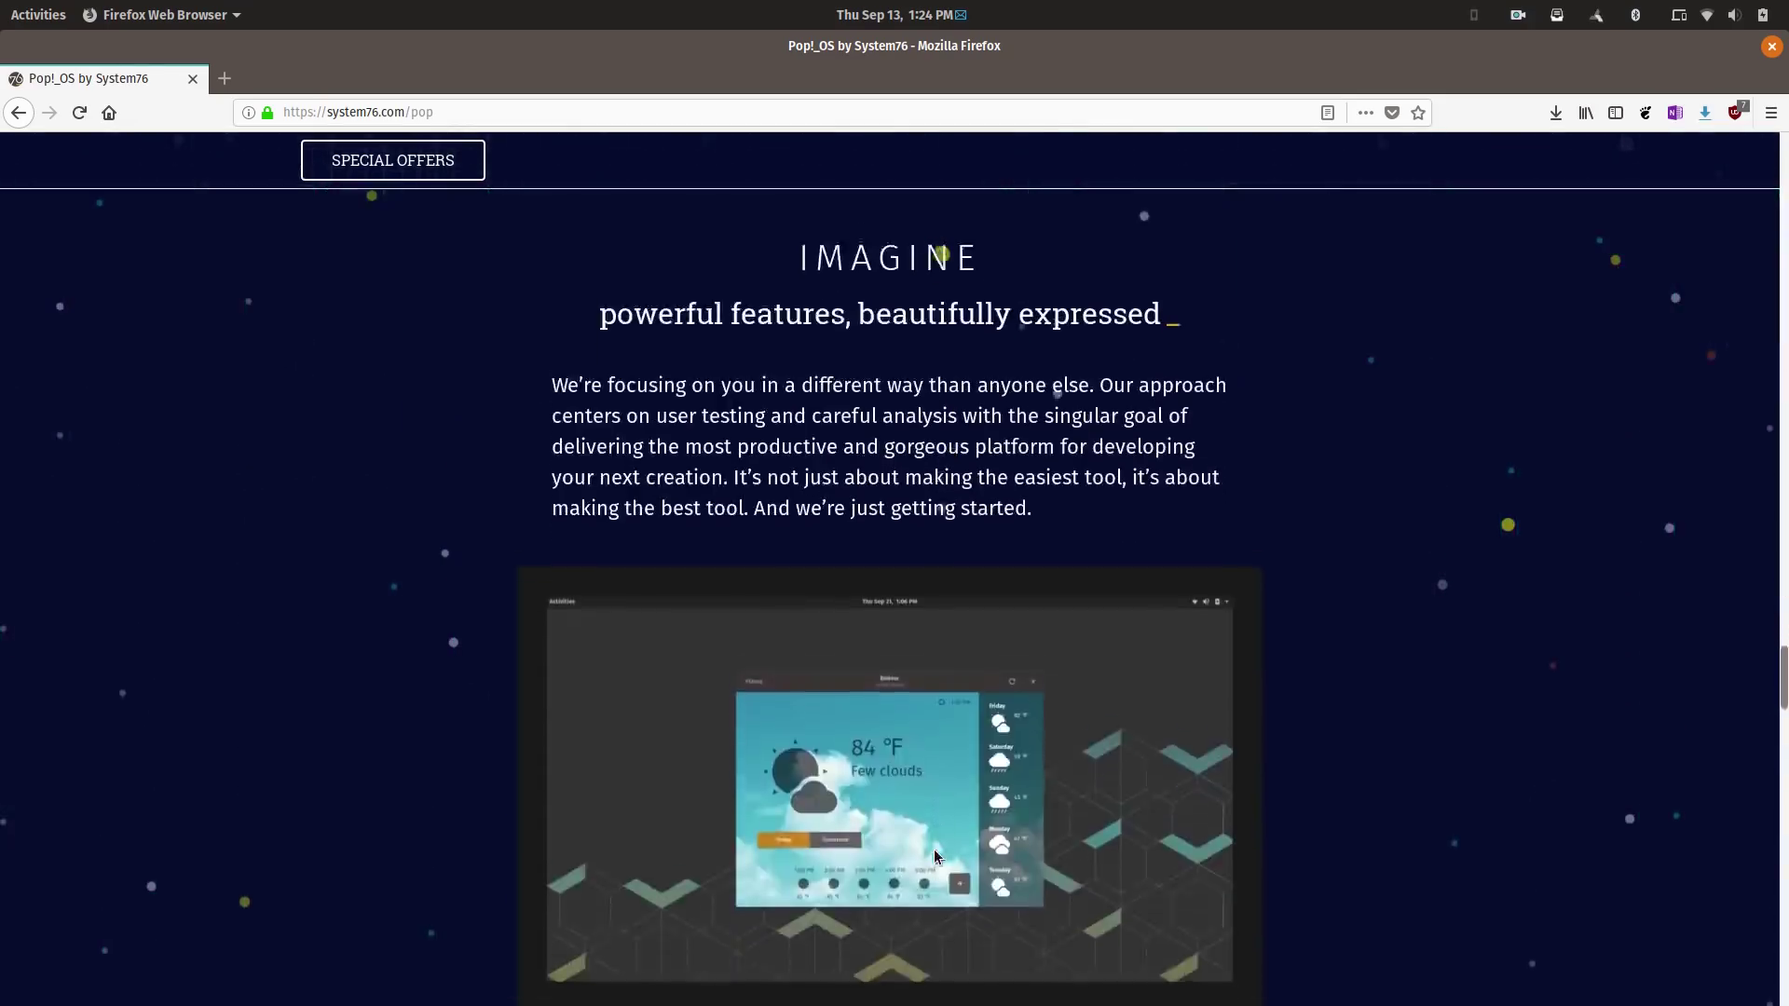
scroll(936, 854, down, 3)
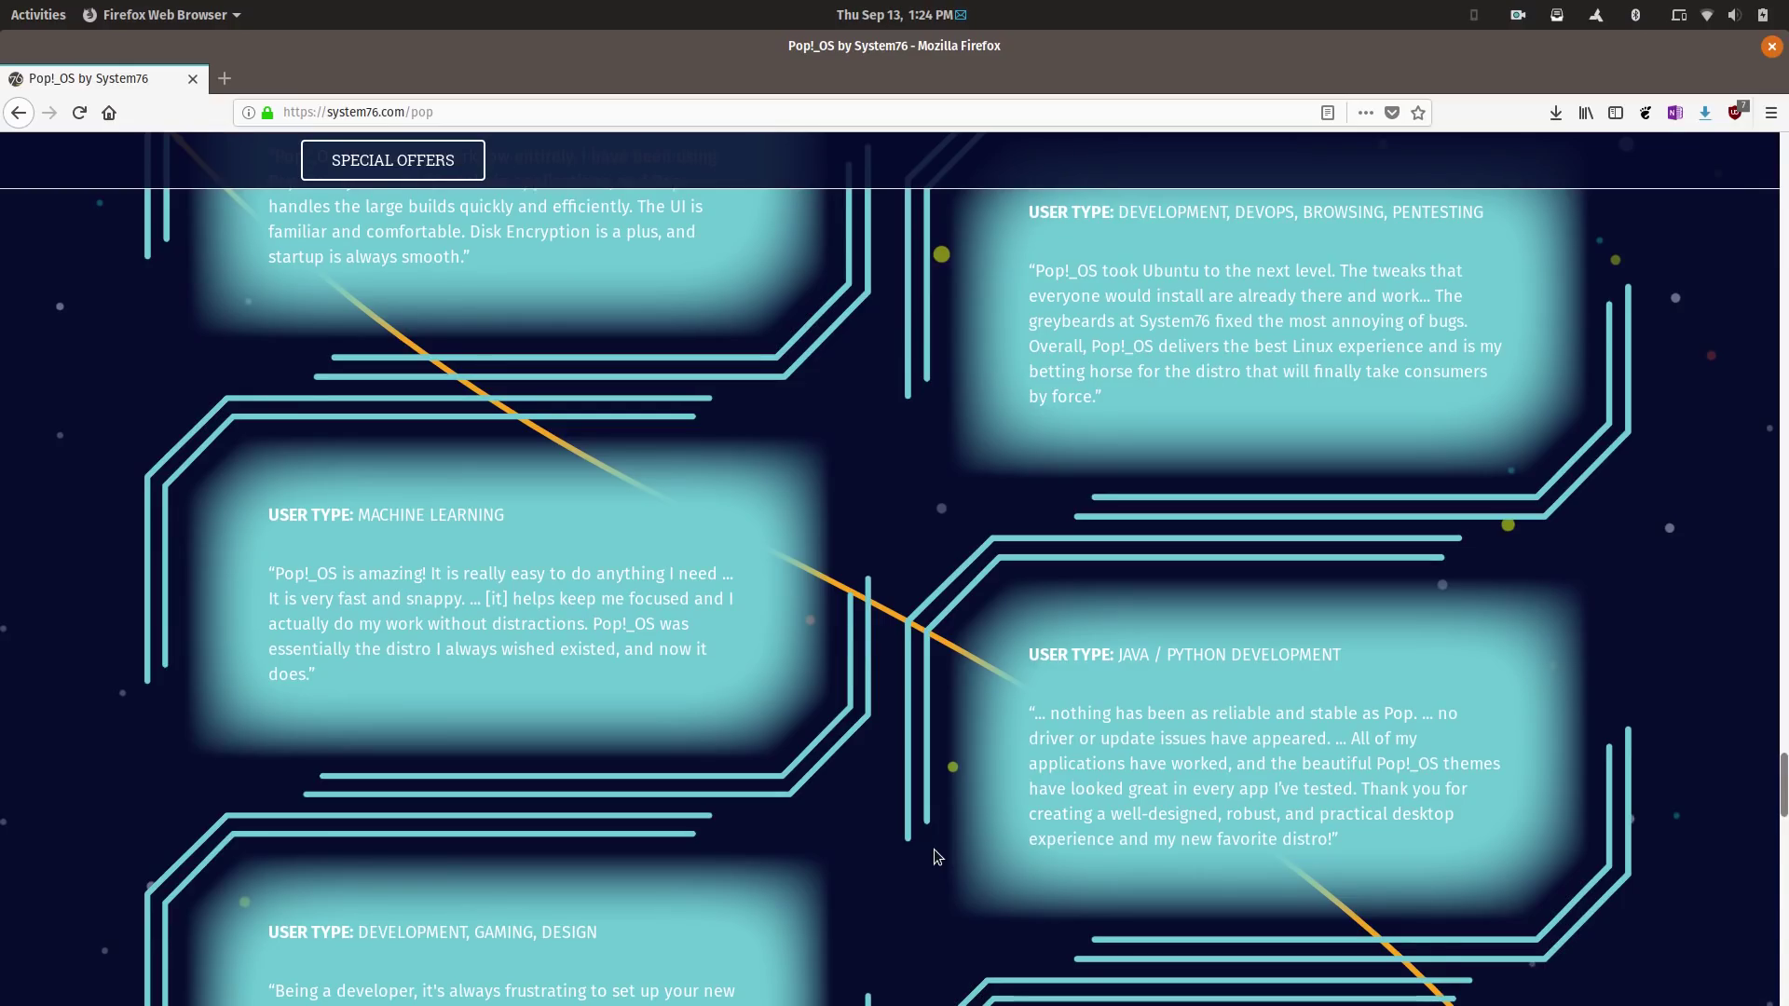
scroll(934, 848, down, 12)
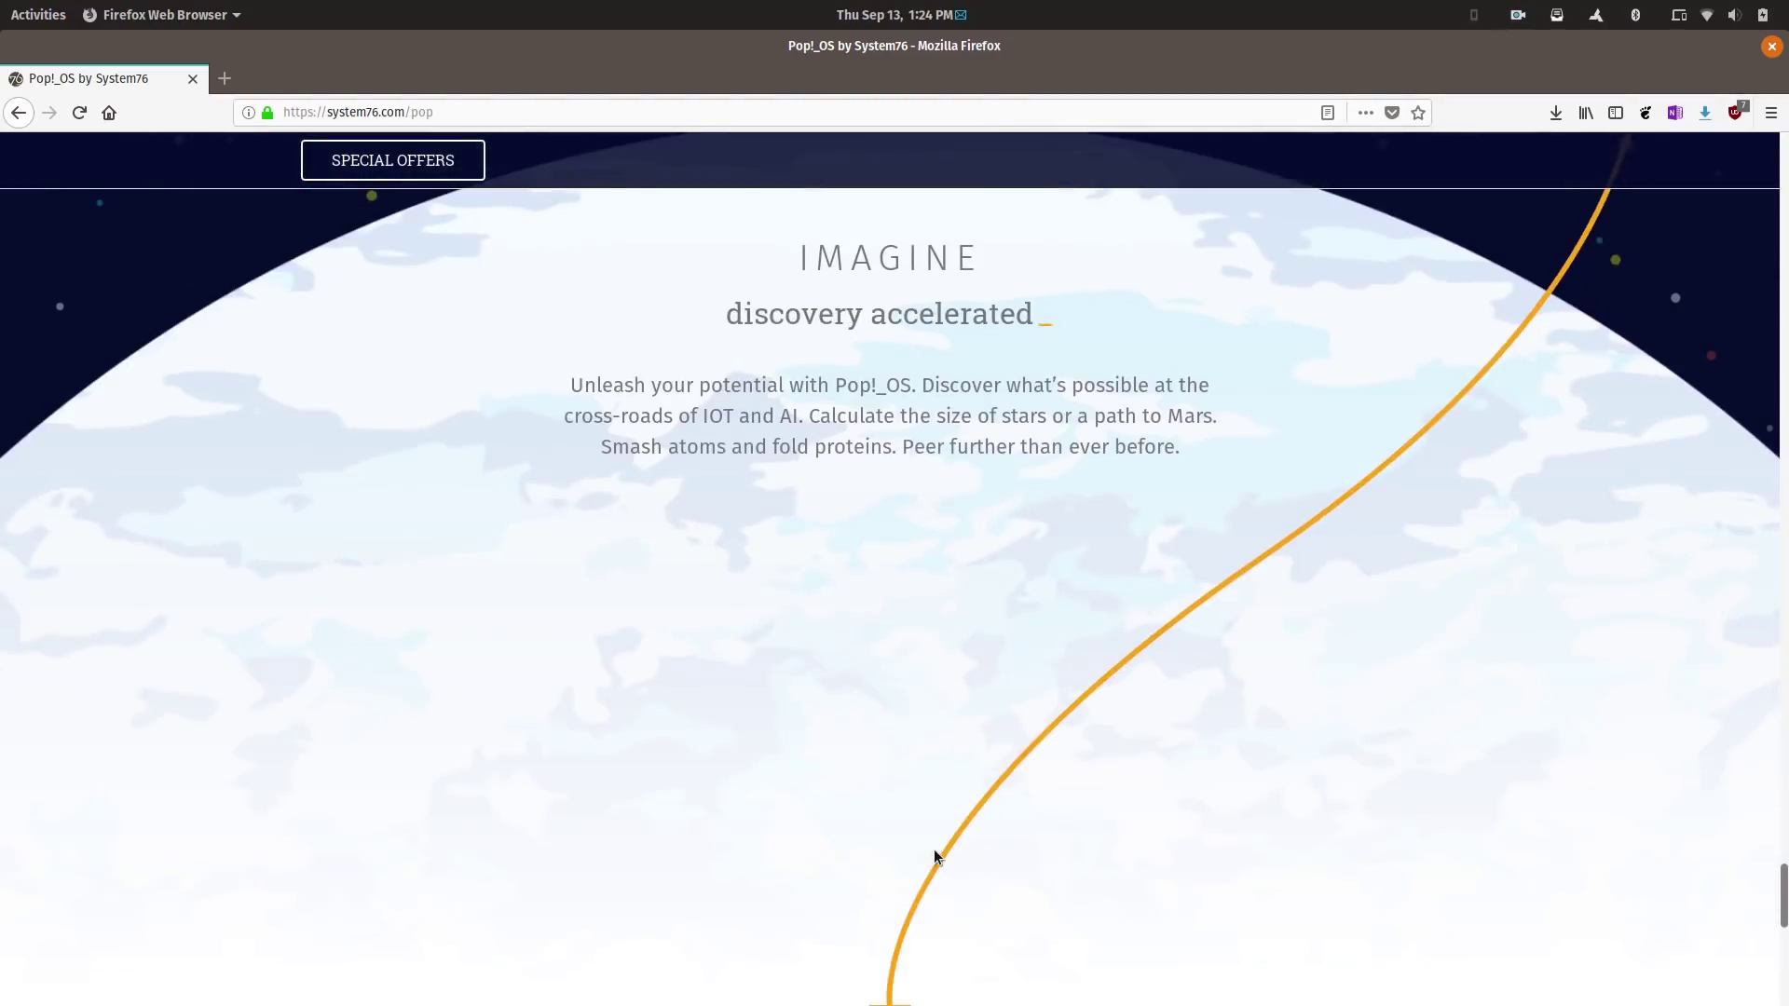
scroll(934, 848, down, 10)
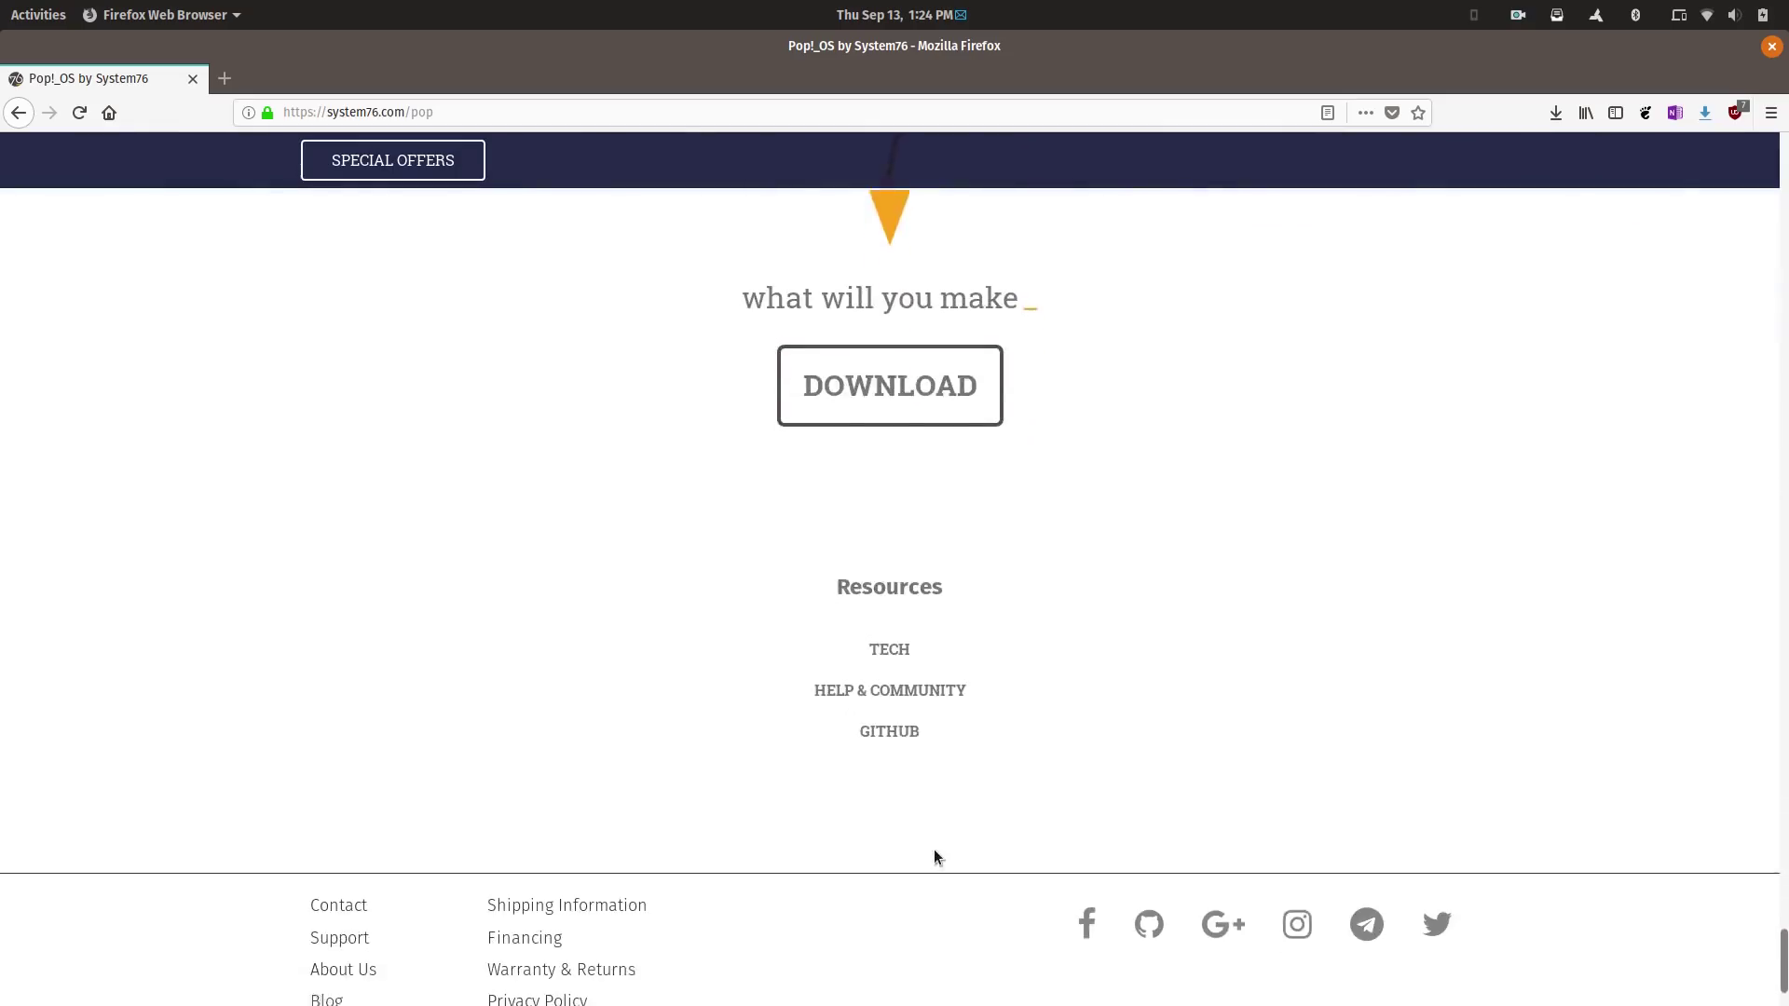
scroll(934, 871, up, 12)
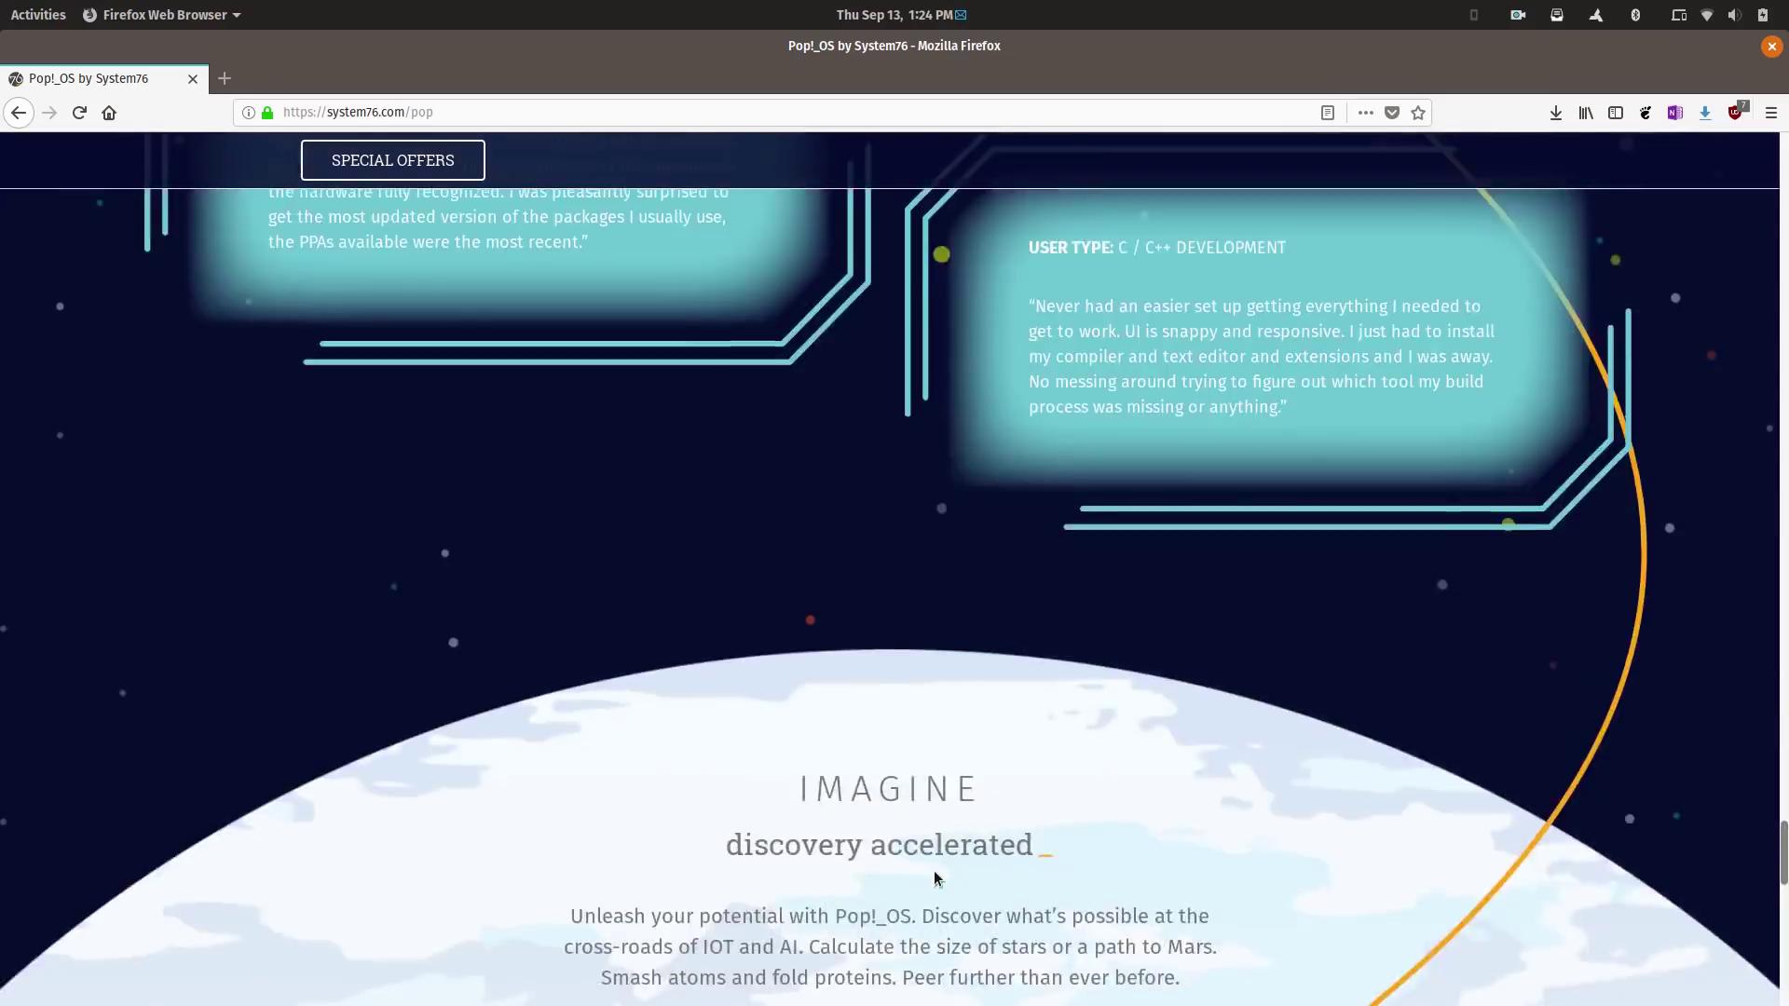
scroll(936, 878, up, 10)
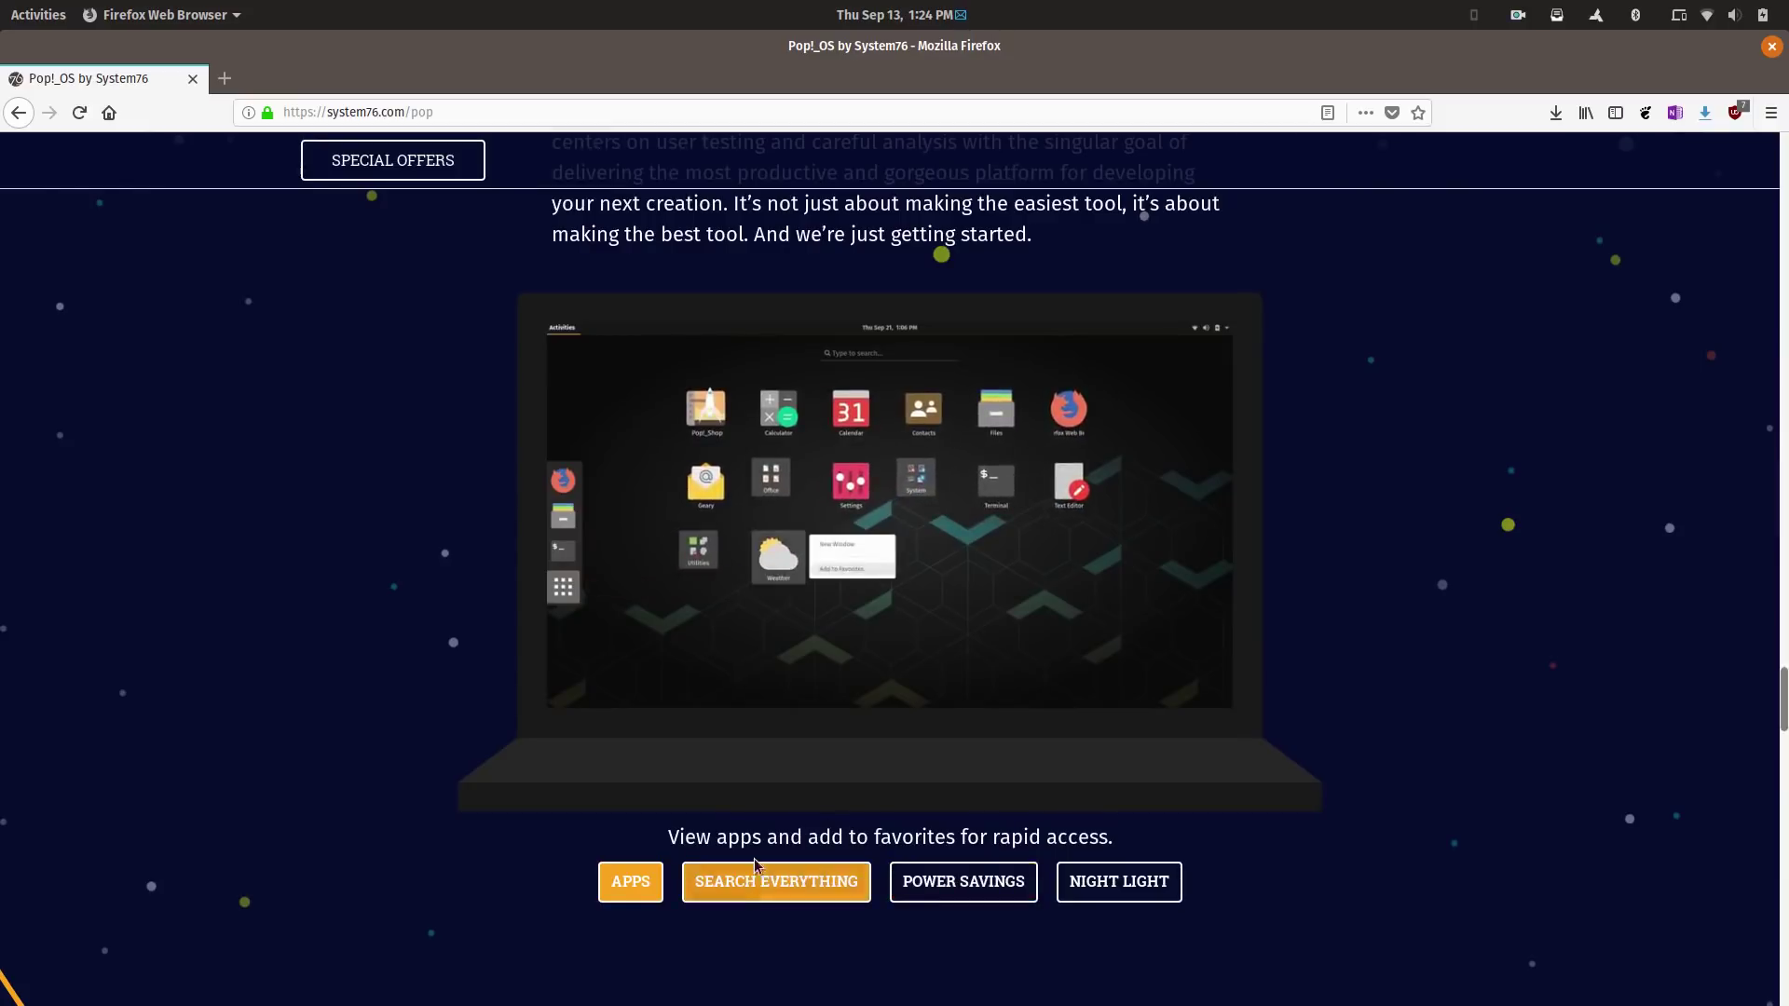
Show the Activities overview with the Firefox window and workspace thumbnails using Super
key(super)
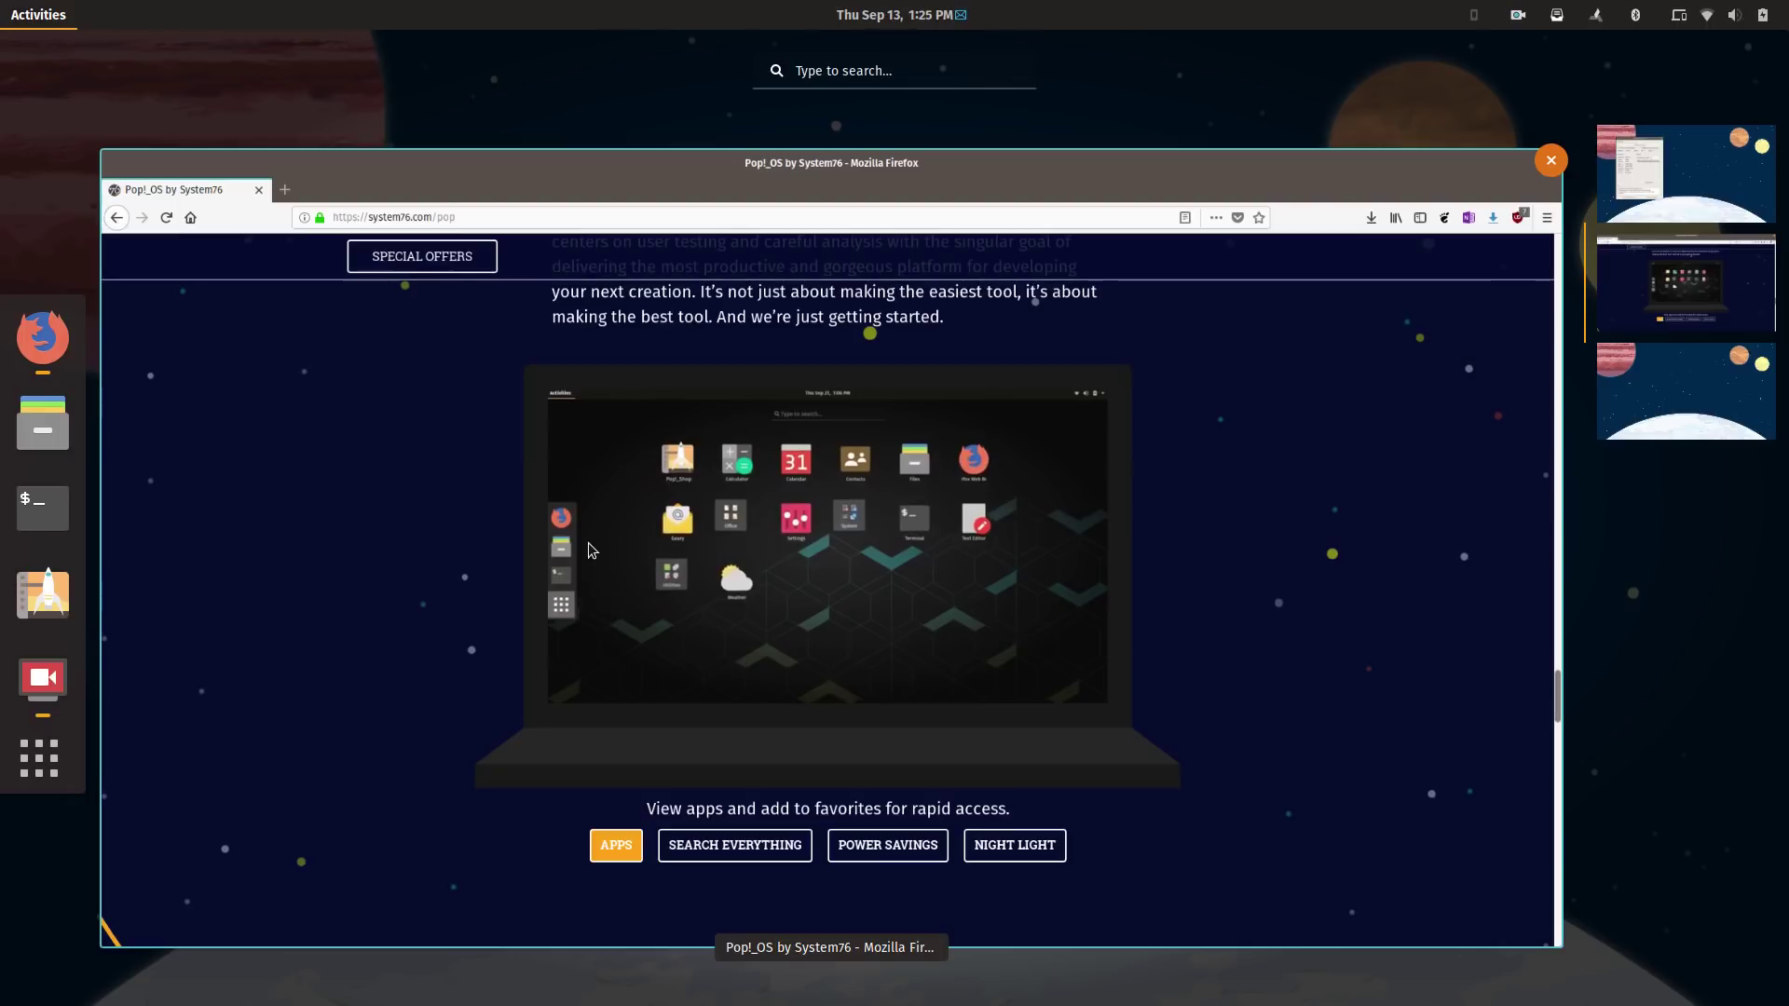
Show the installed-applications grid from the dock and scroll through its pages
click(40, 758)
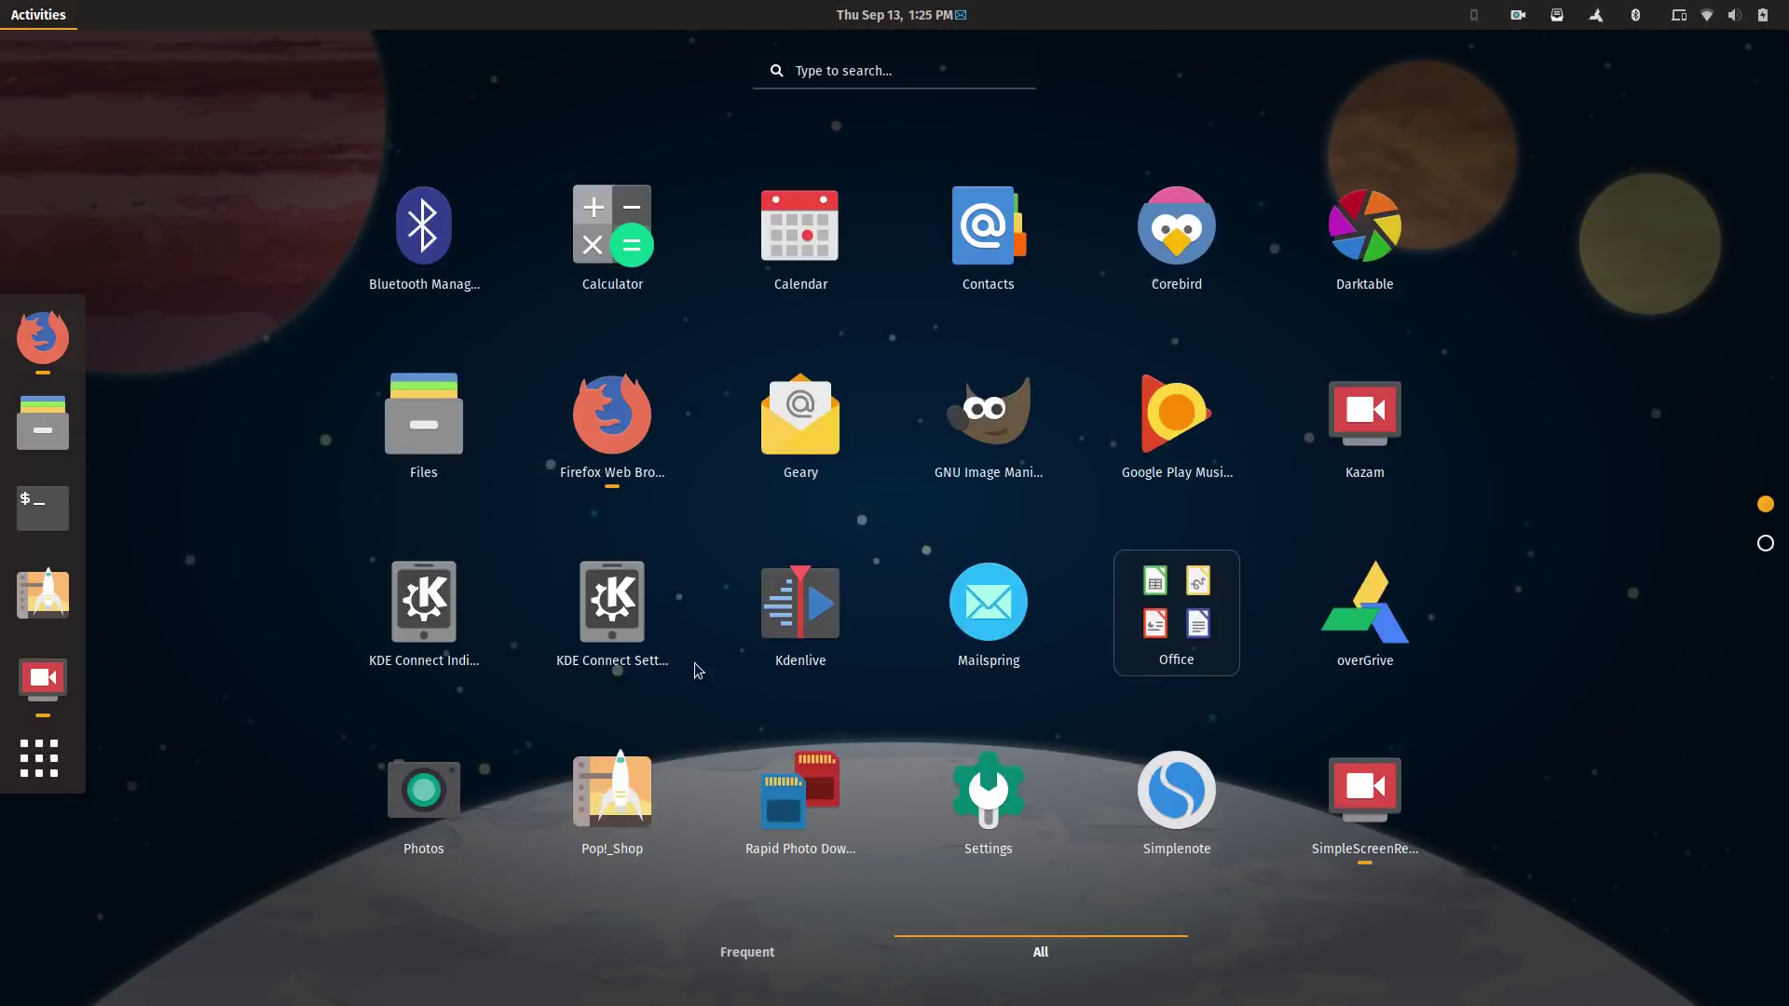
scroll(695, 663, down, 1)
scroll(695, 663, up, 1)
Back in Firefox, show the Night Light demo on the Pop!_OS page and scroll to the top
key(Escape)
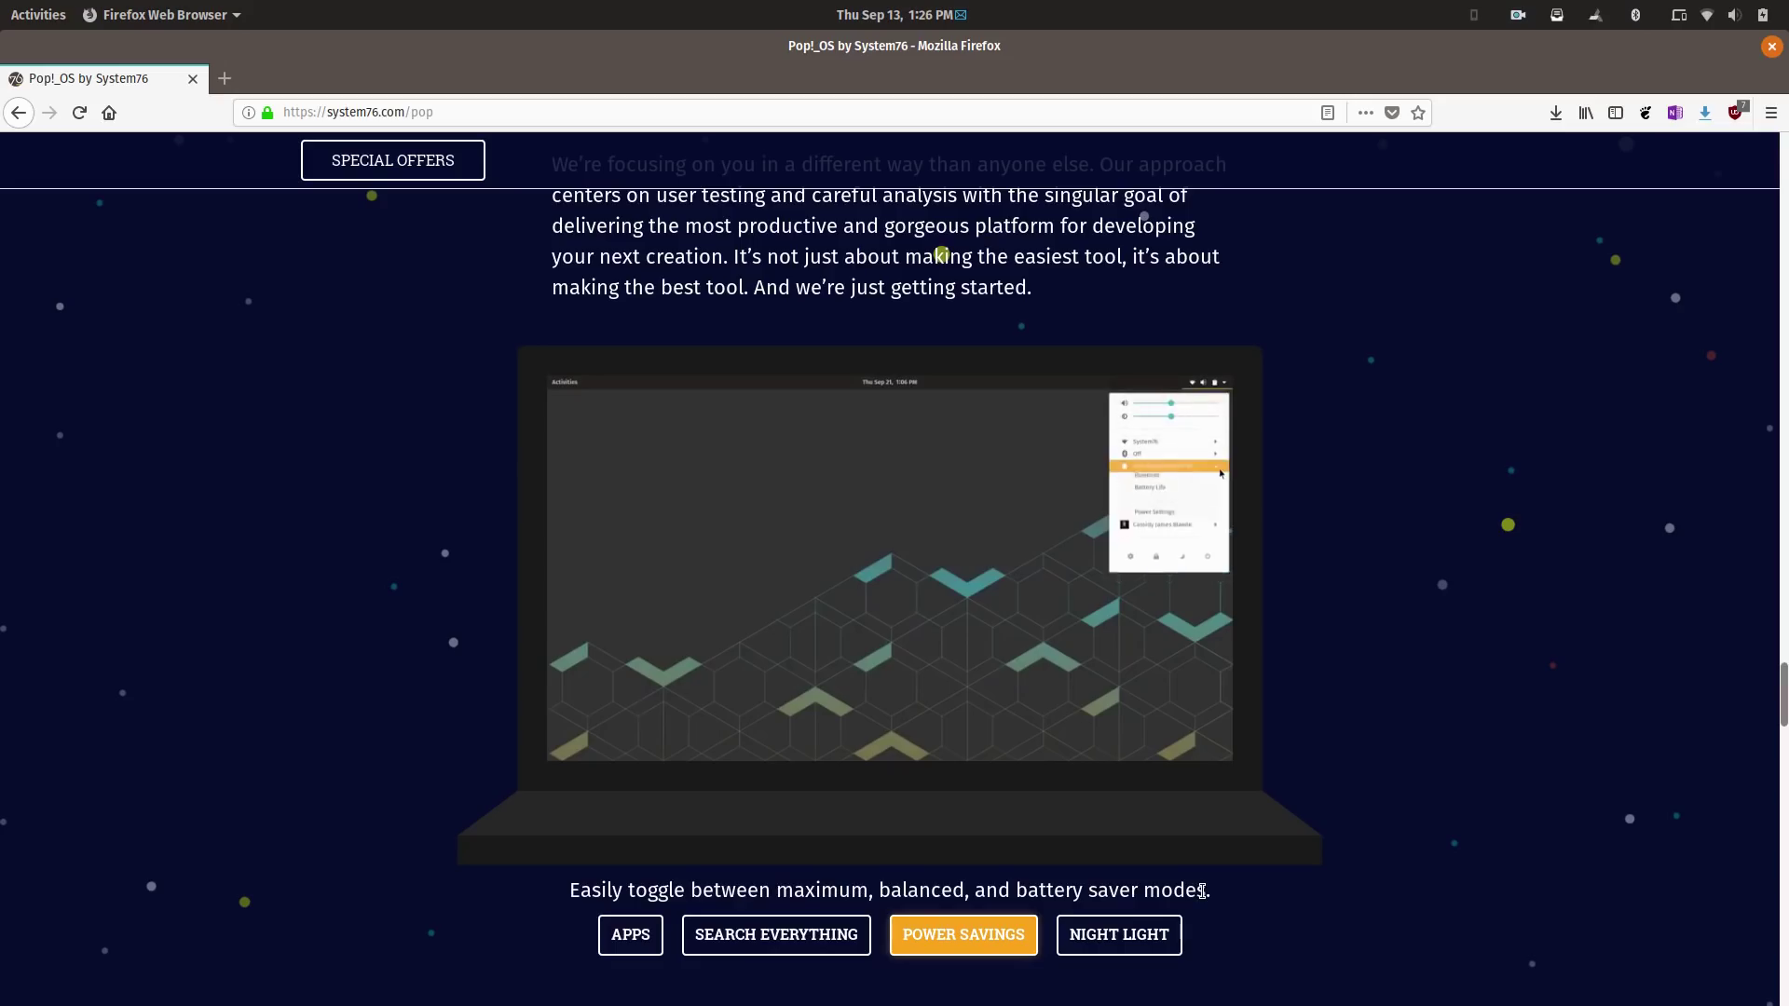
click(1143, 948)
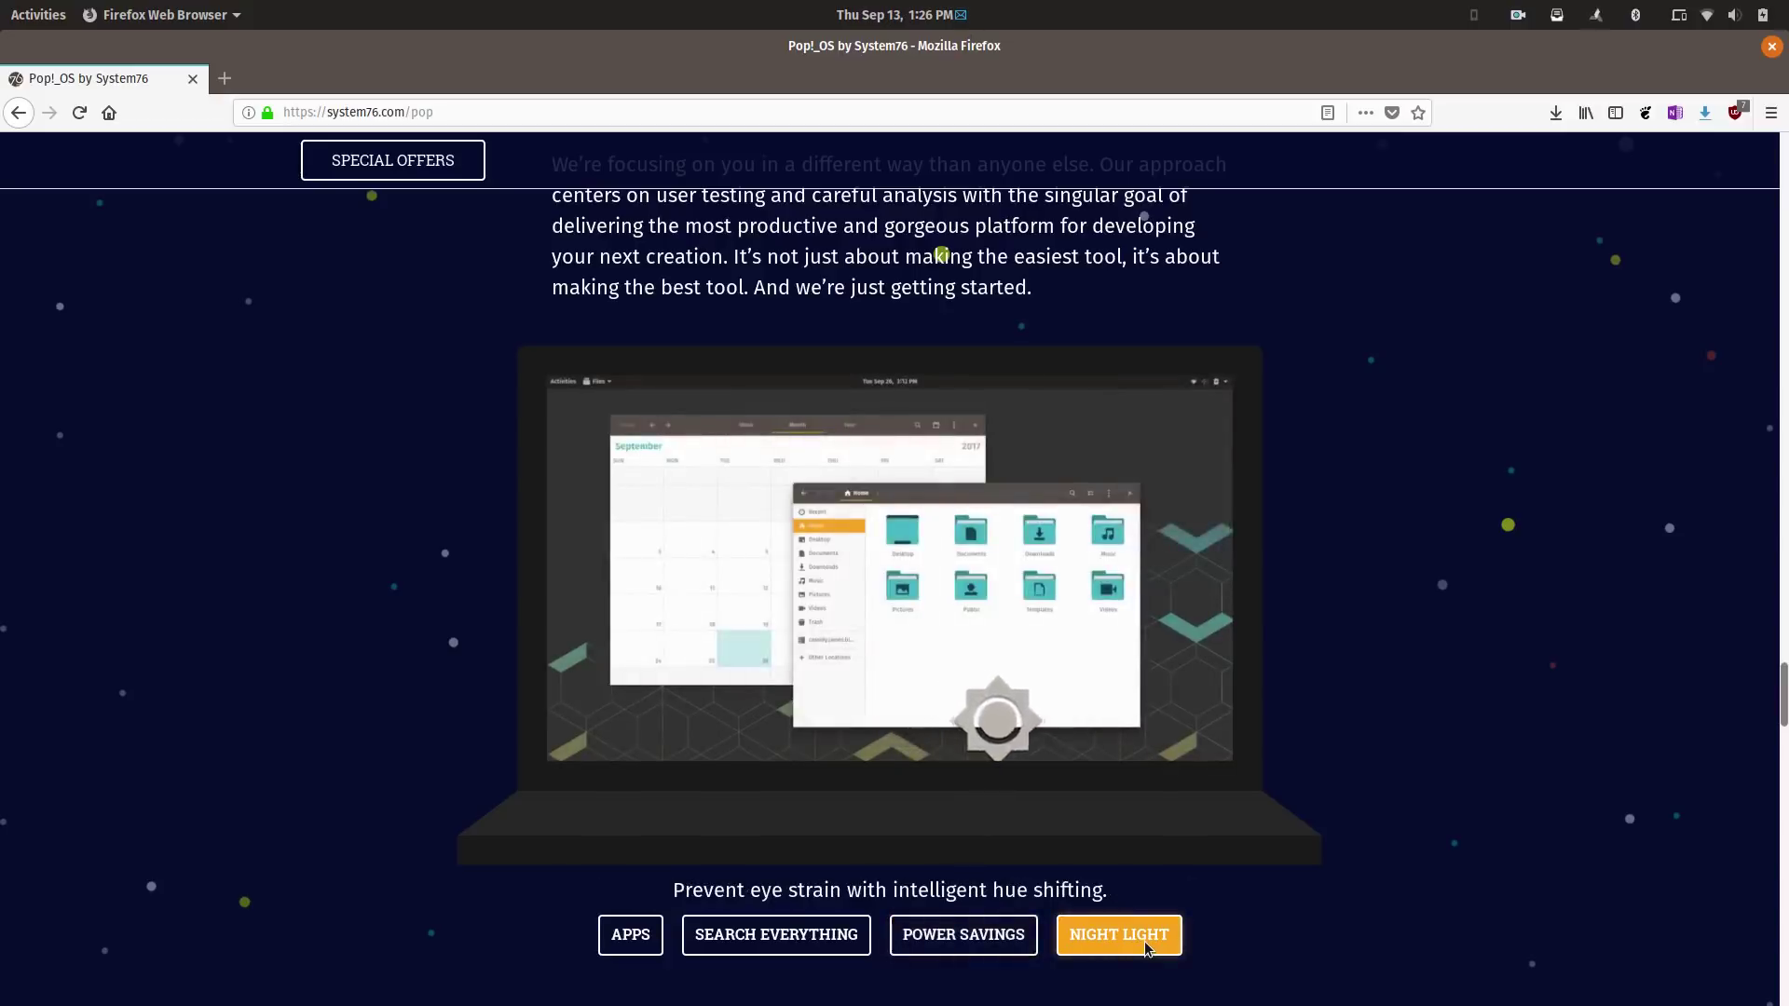
scroll(1328, 683, up, 15)
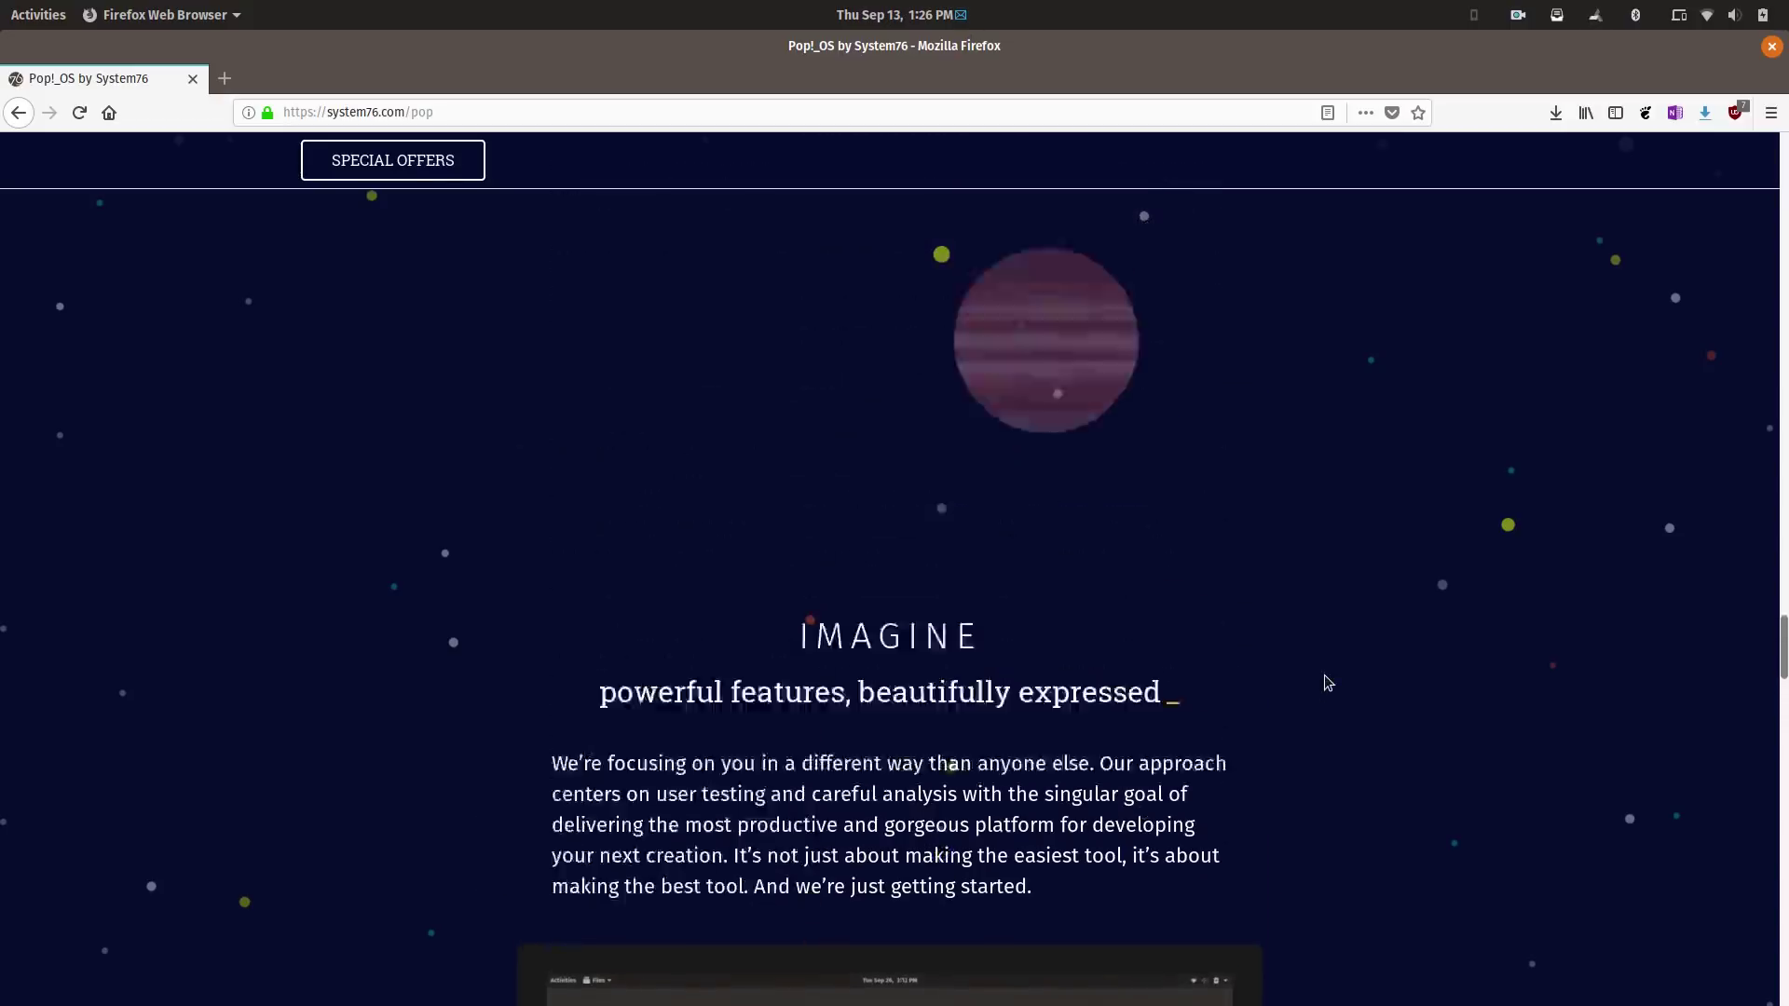
scroll(1328, 683, up, 15)
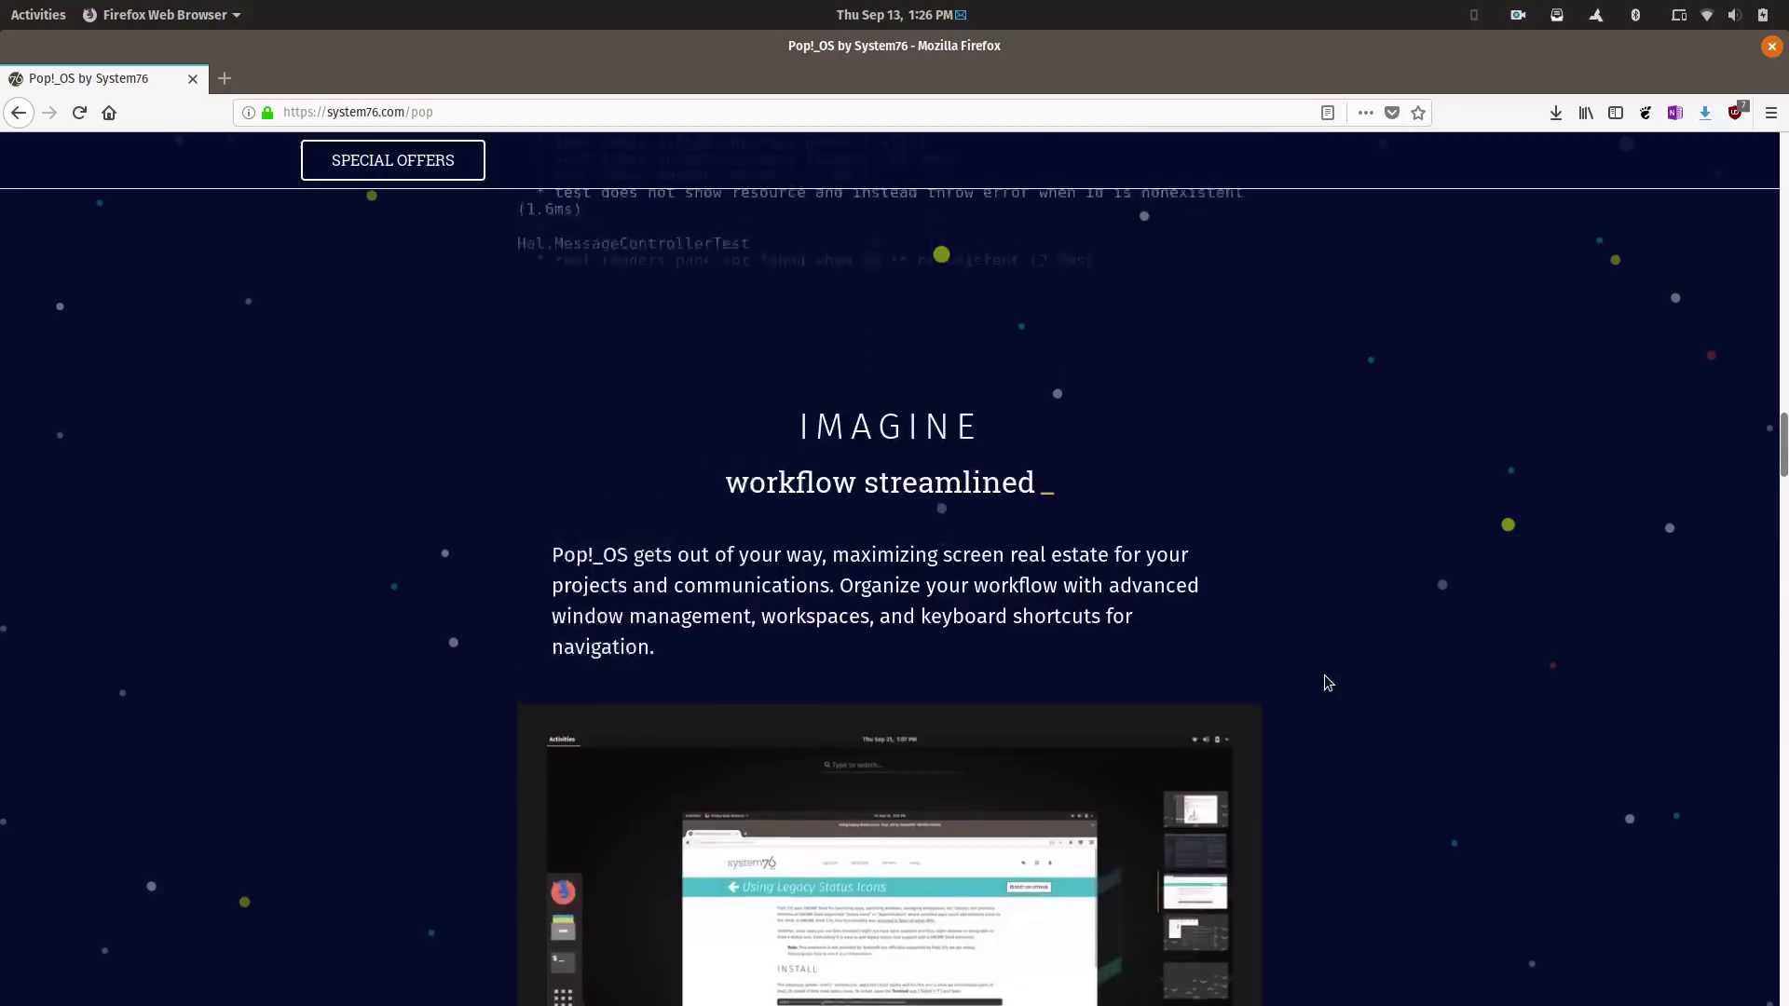
scroll(1328, 683, up, 10)
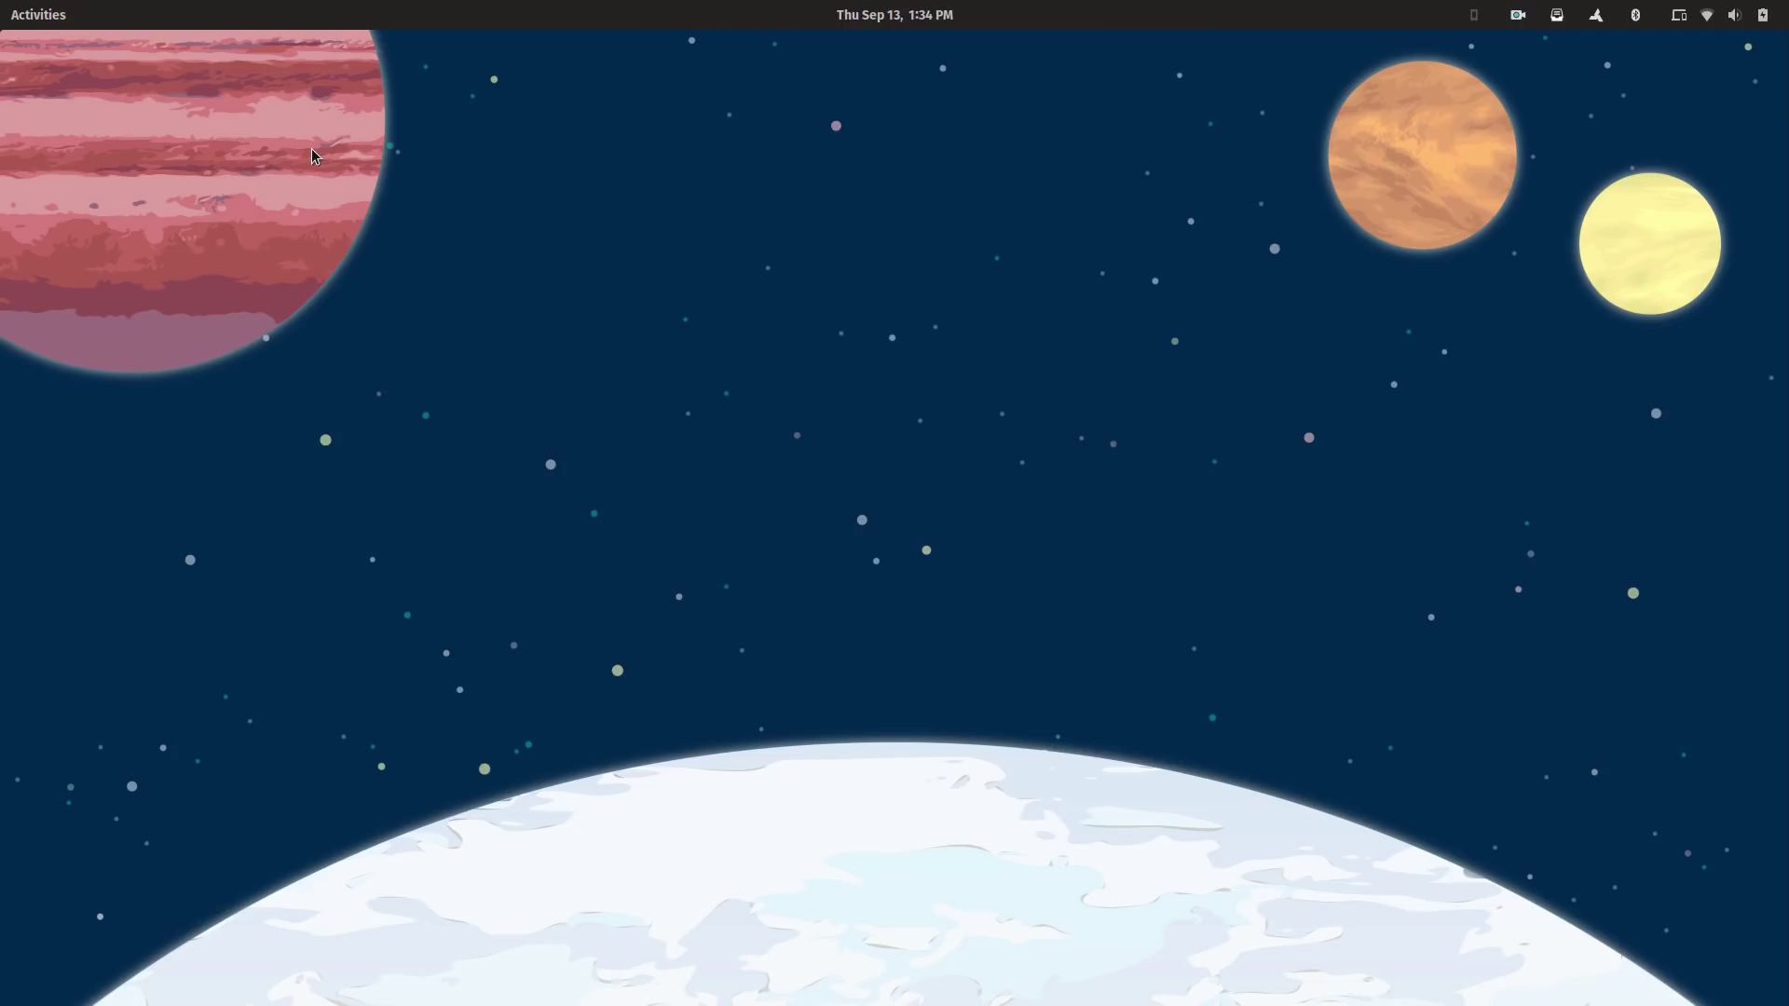
Launch System Monitor by searching 'sys' in the overview
key(super)
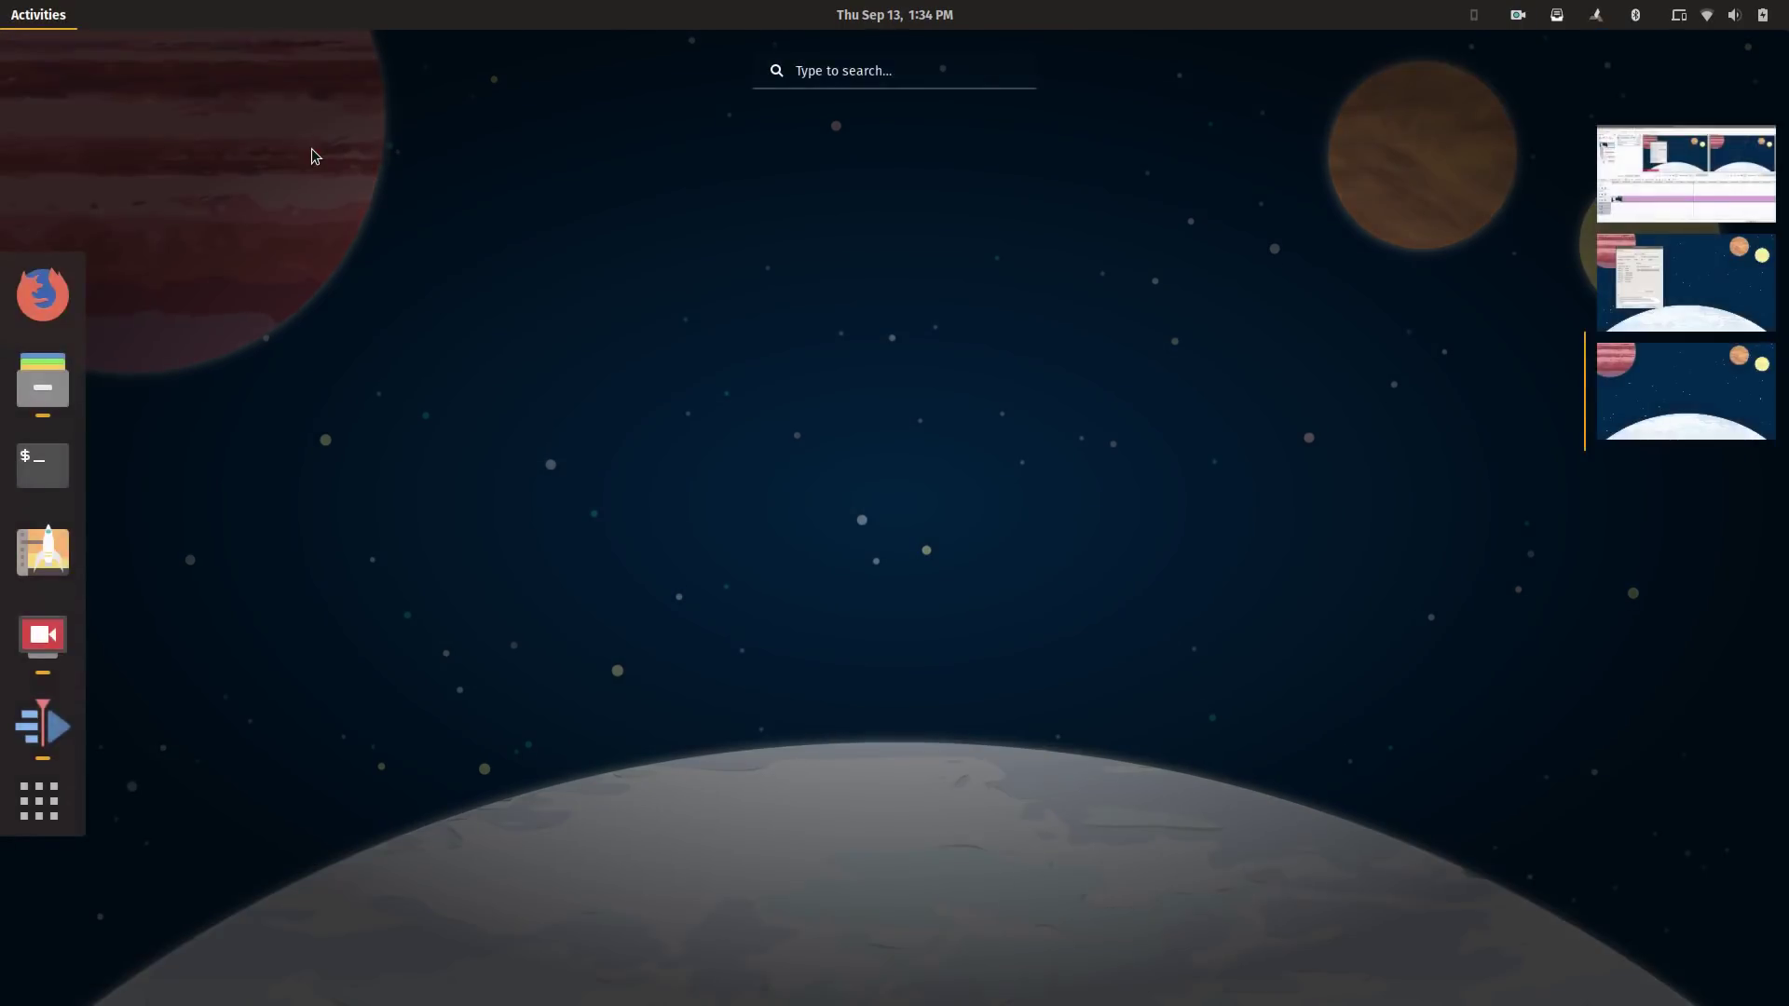
text(sys)
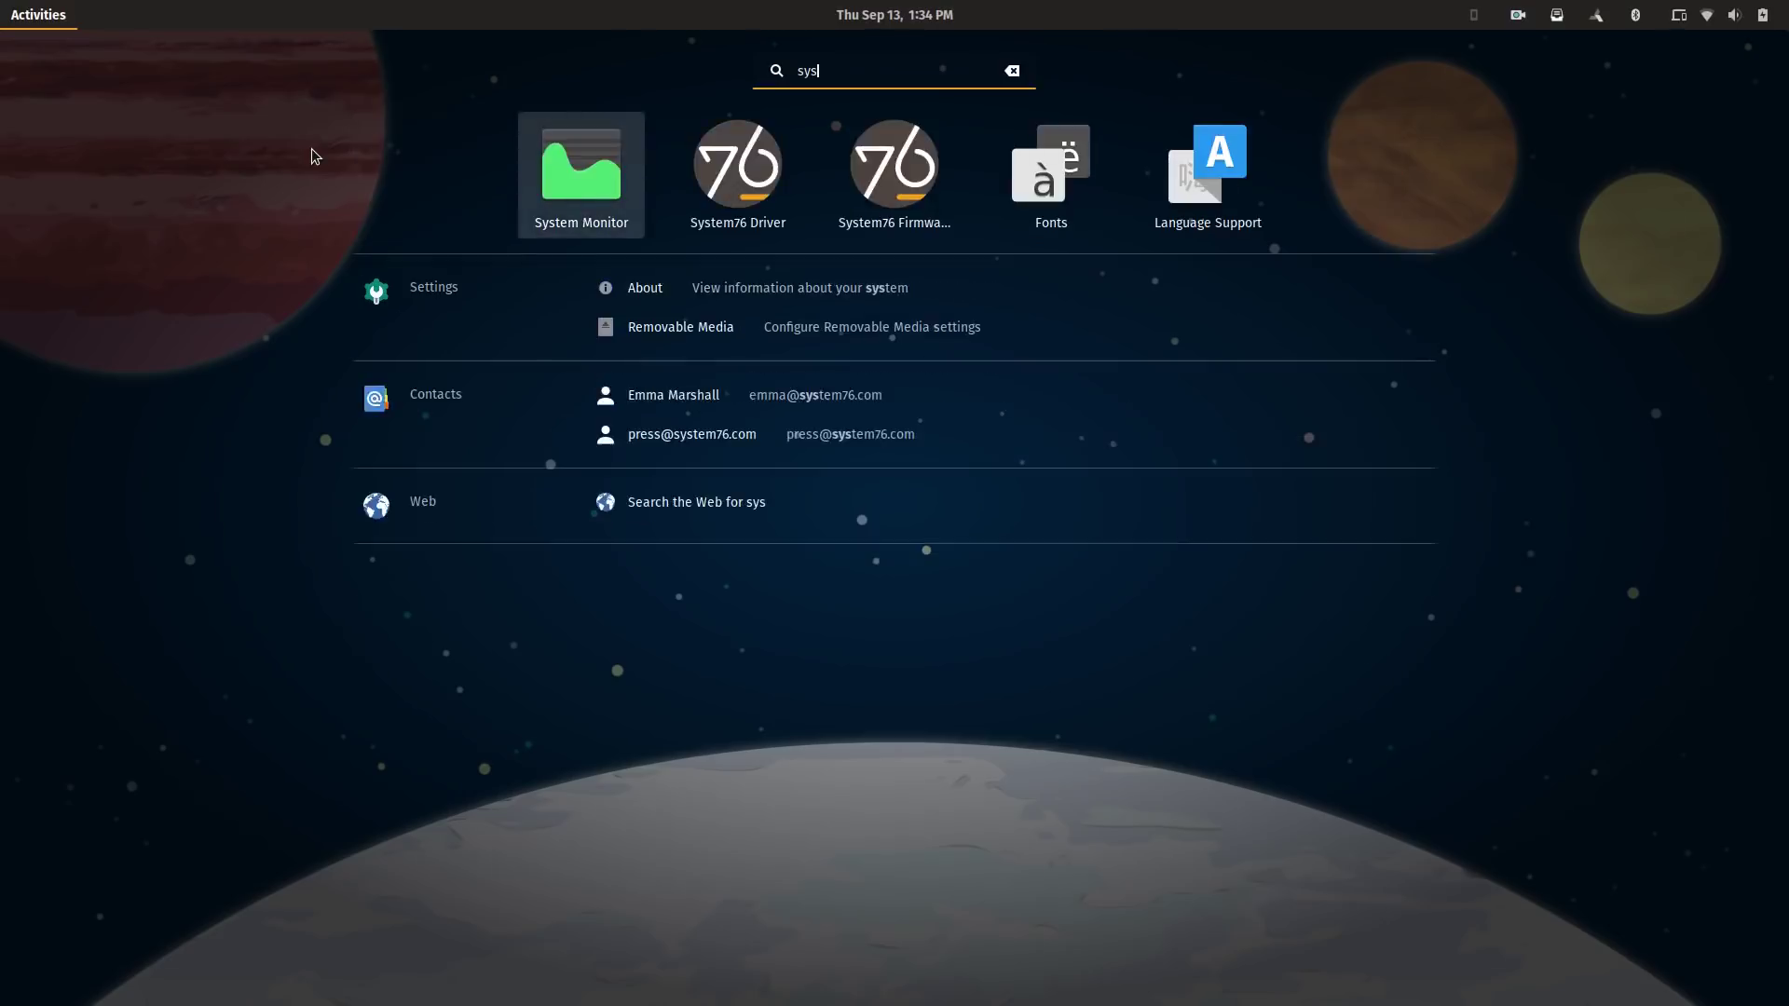
key(Return)
Switch between the Processes and Resources tabs to view processes and CPU, memory and network graphs
click(296, 70)
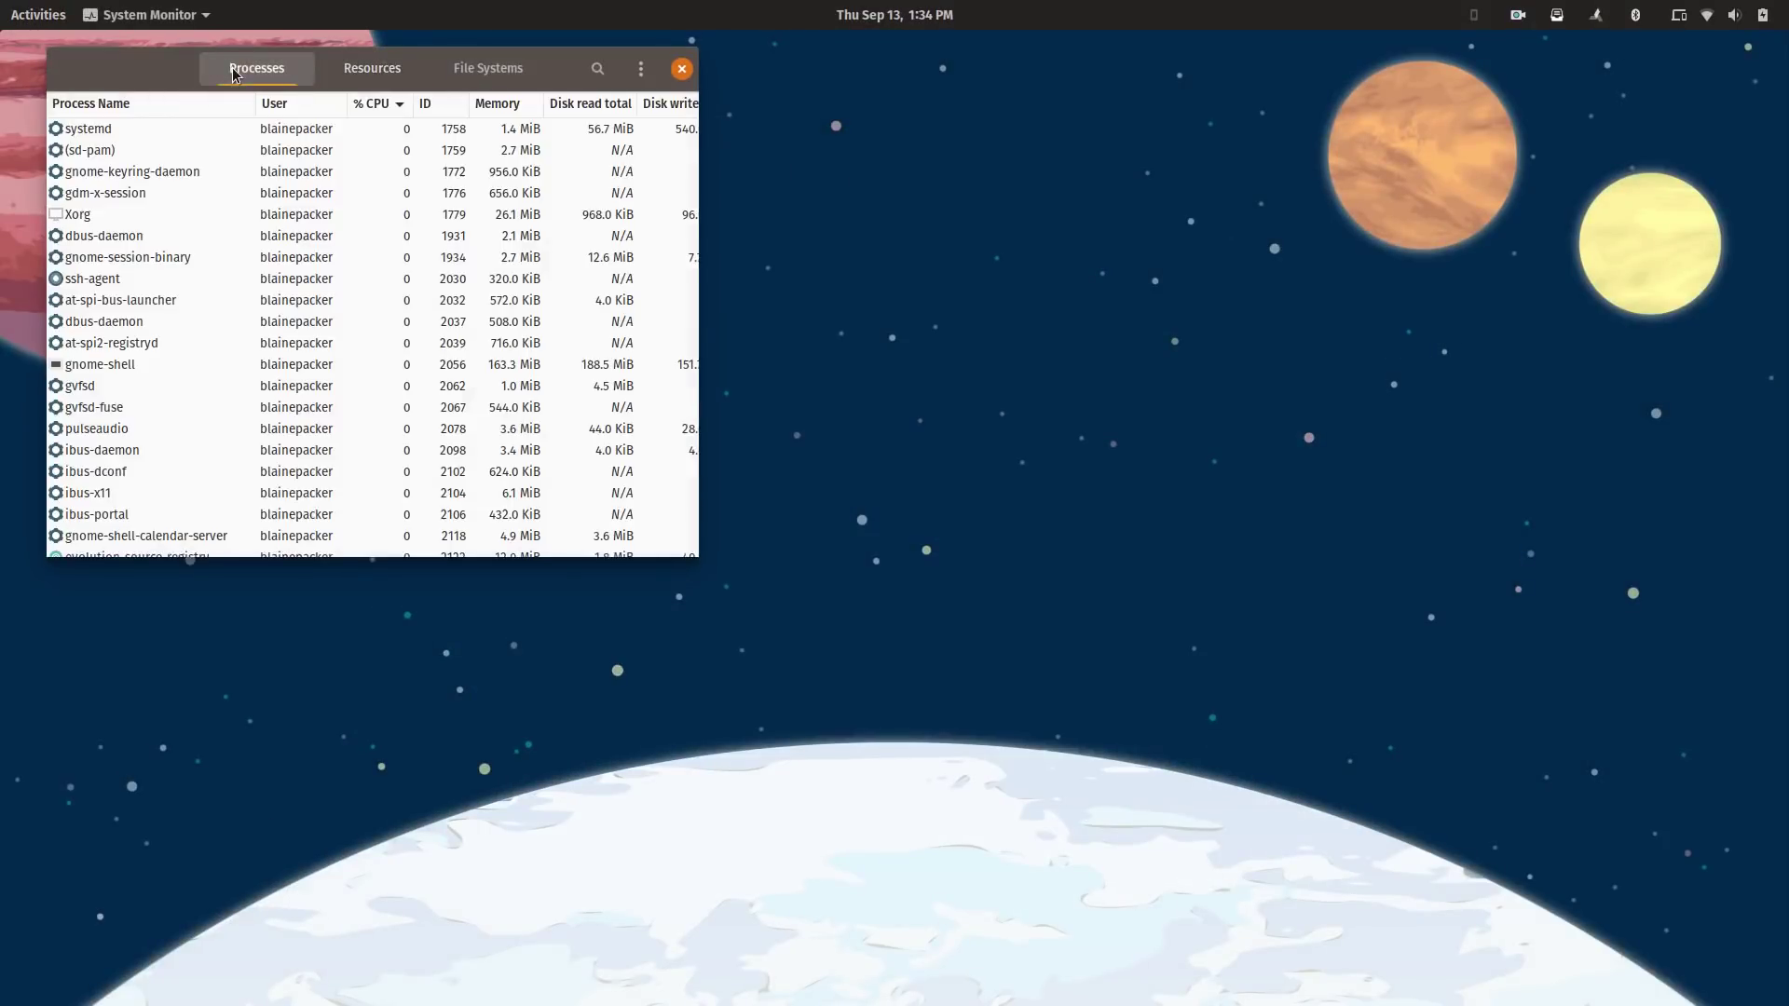
click(372, 68)
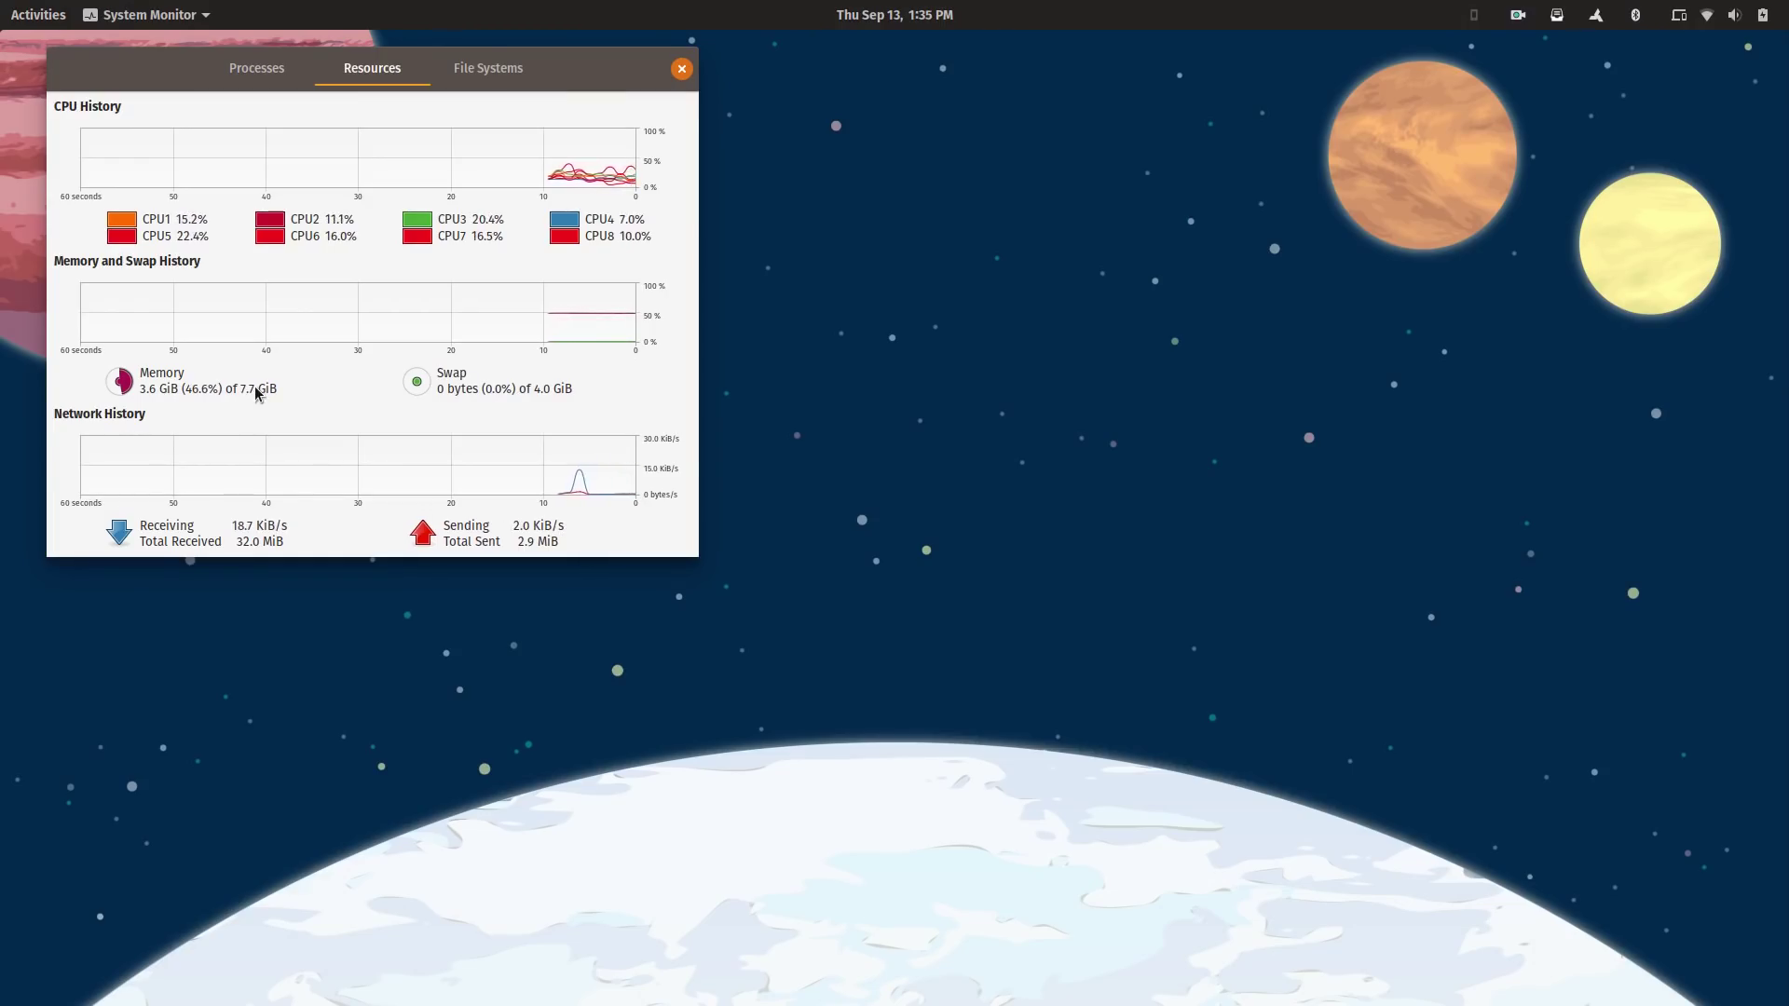
click(256, 69)
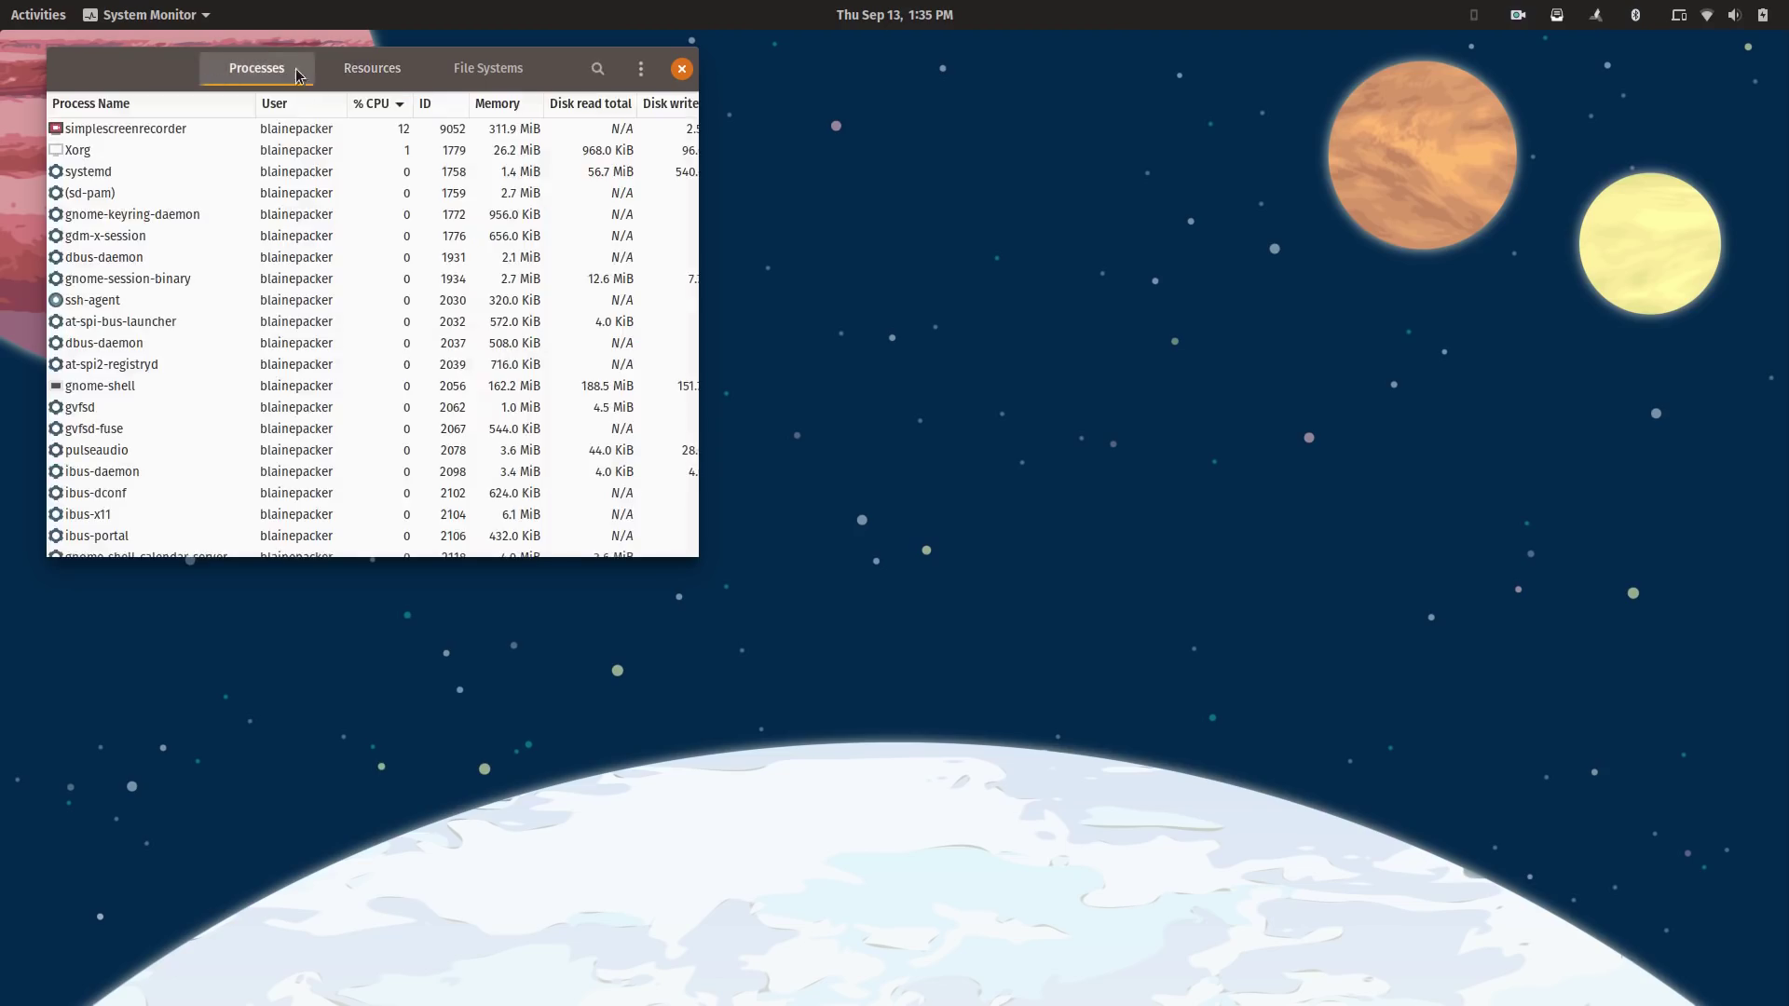
click(349, 75)
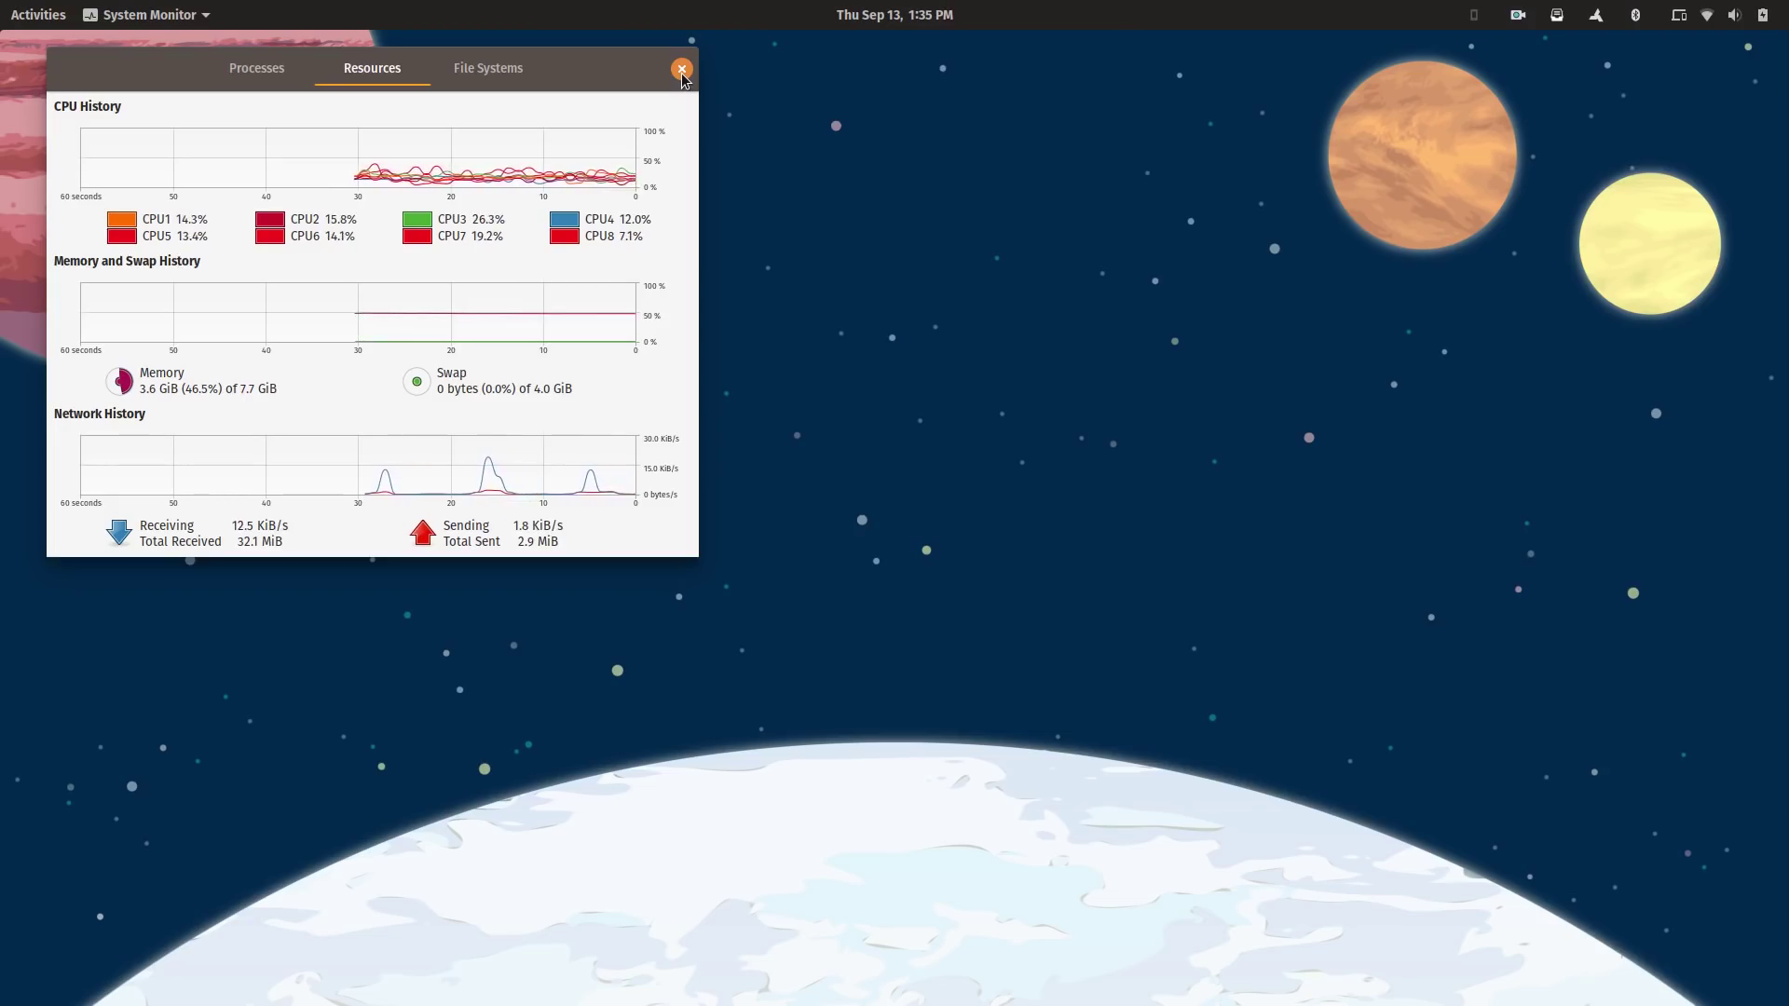
Peek at the screen-recorder workspace above, then return to the System Monitor workspace
key(super)
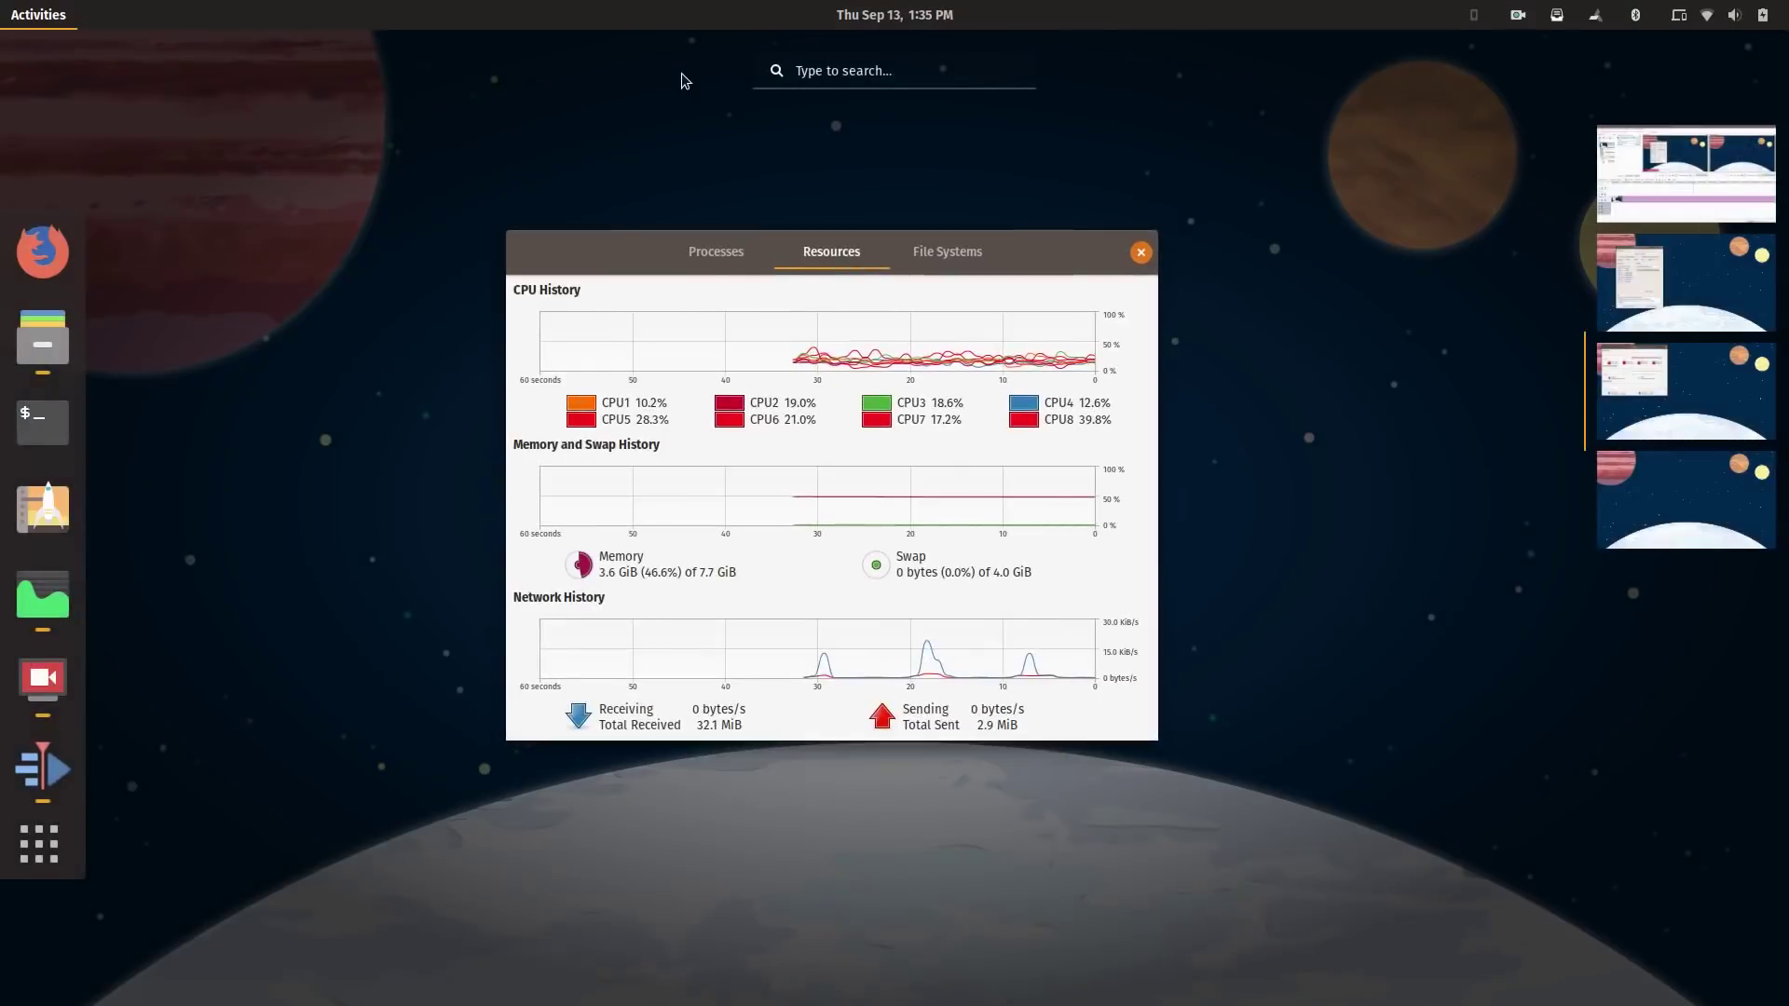
scroll(681, 72, up, 2)
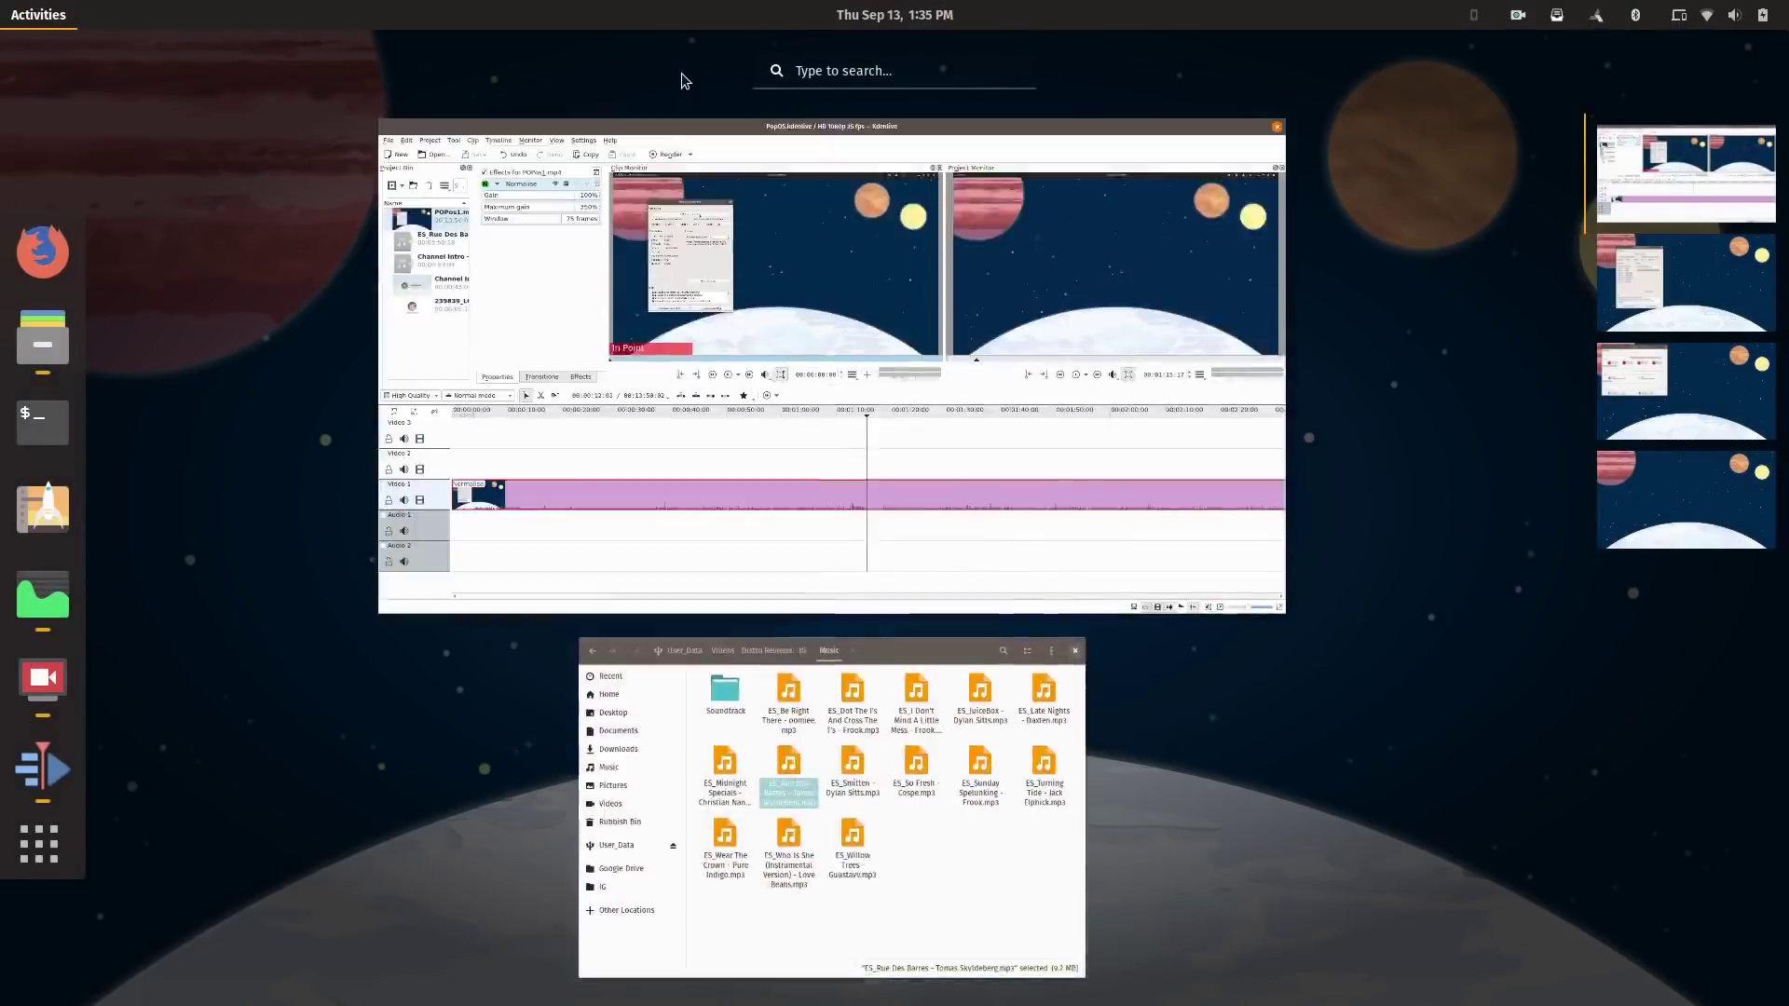
scroll(681, 72, down, 1)
scroll(680, 73, down, 1)
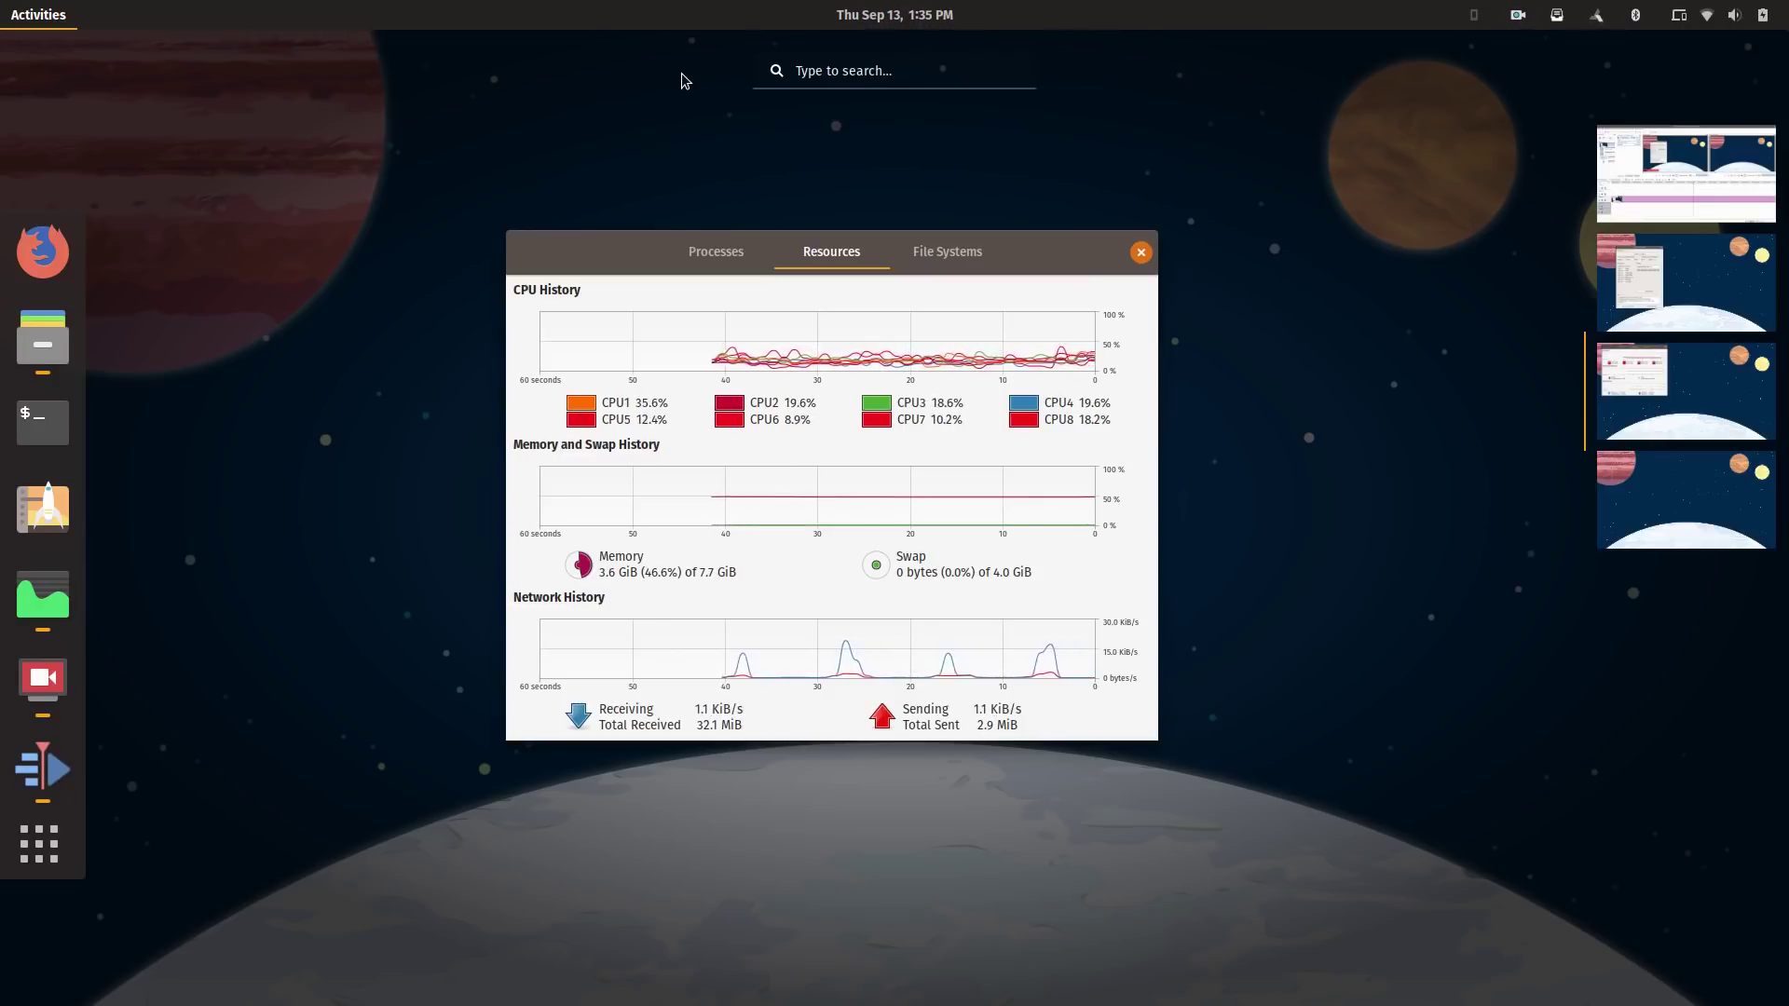
key(super)
key(super)
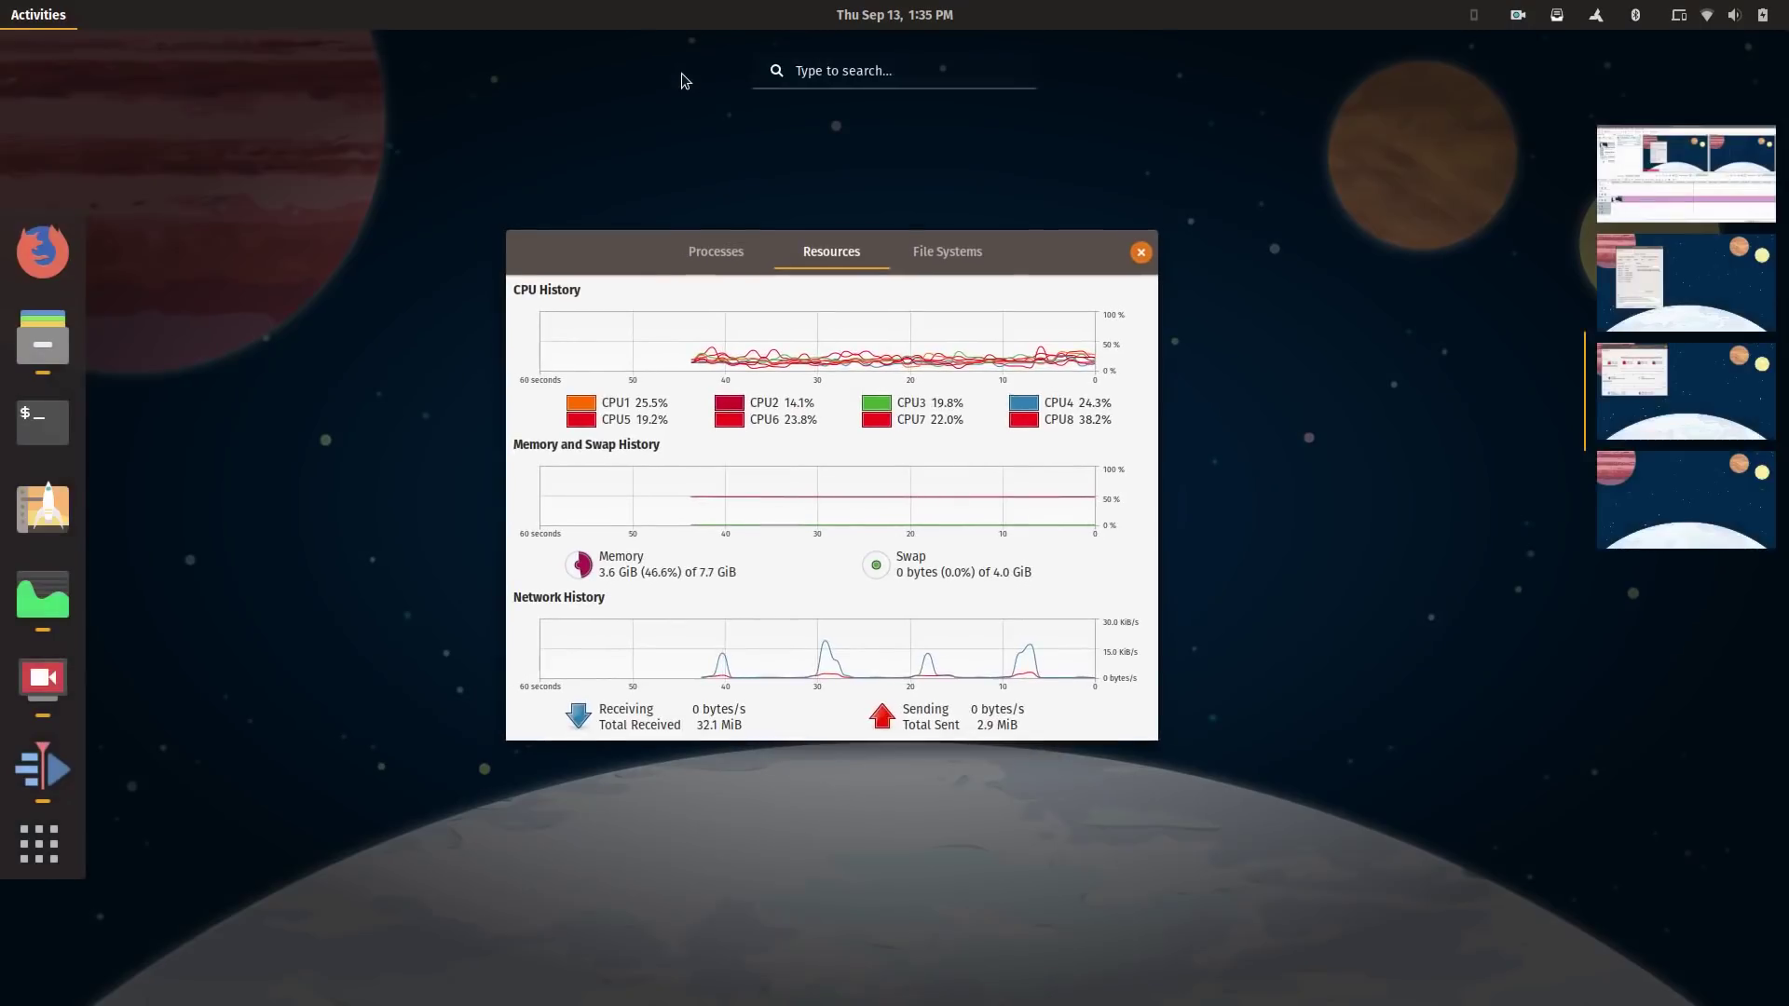
key(ctrl+alt+Up)
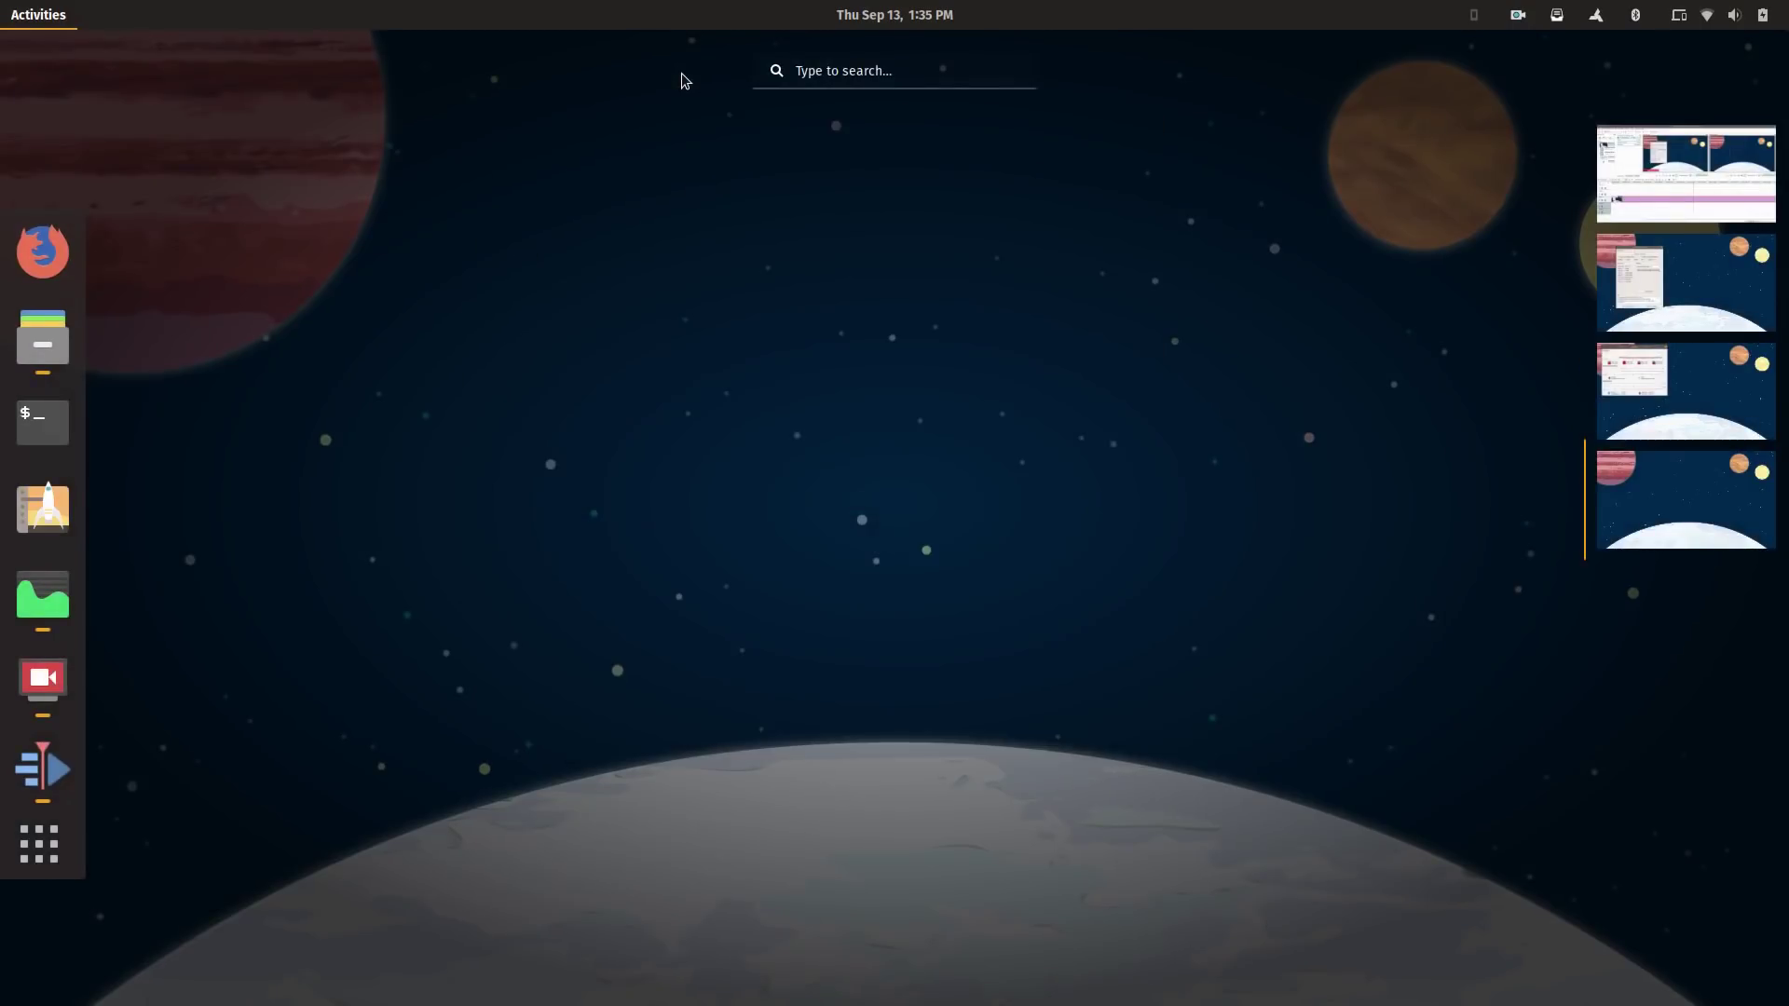
key(ctrl+alt+Down)
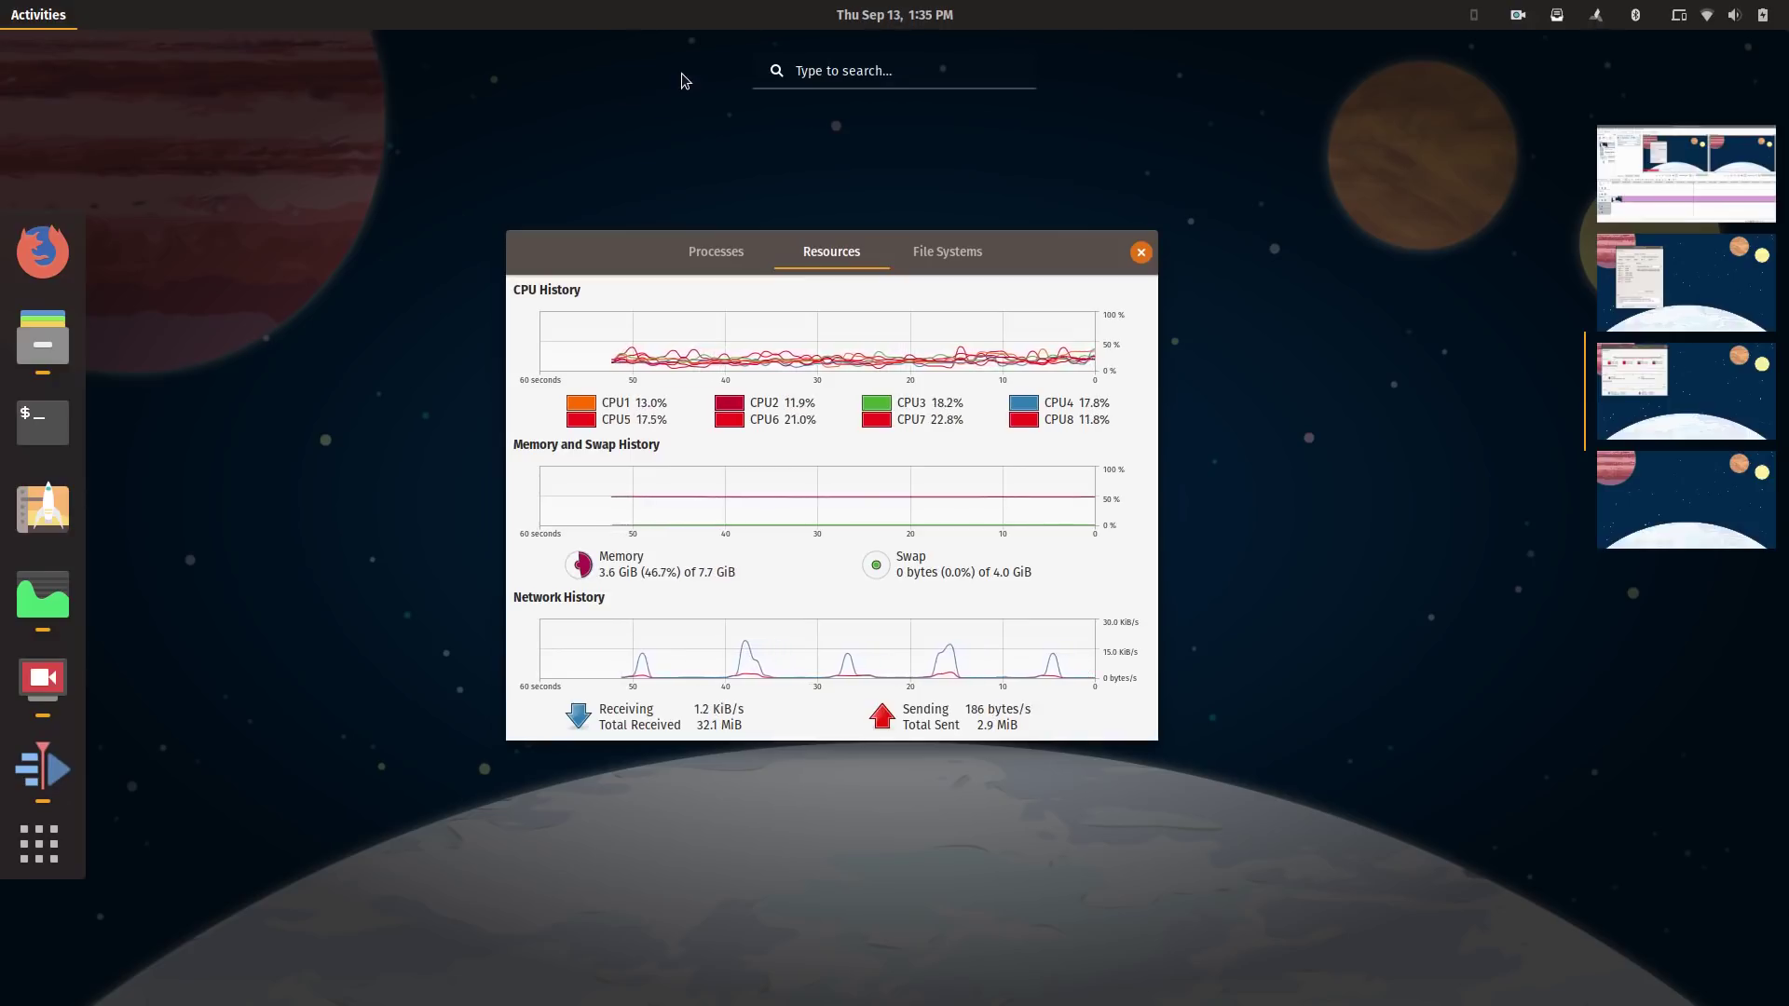
key(Escape)
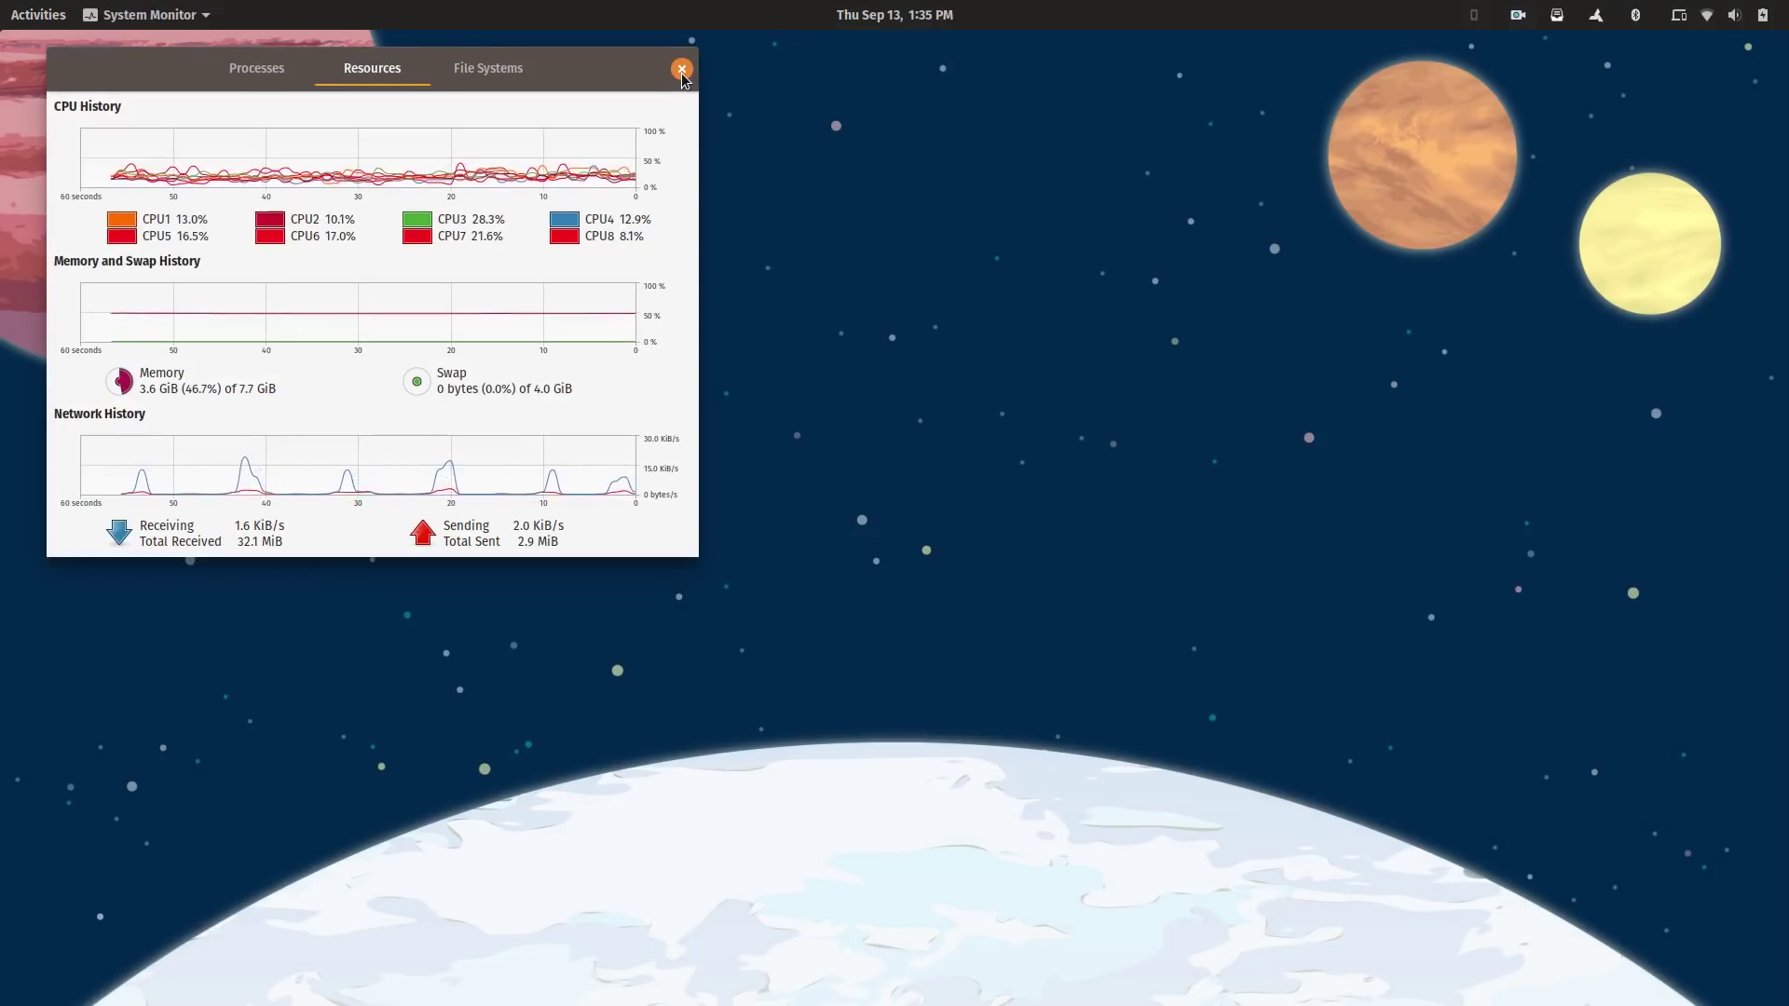
Move the System Monitor window further onto the desktop and close the Firefox window
drag(606, 89, 690, 160)
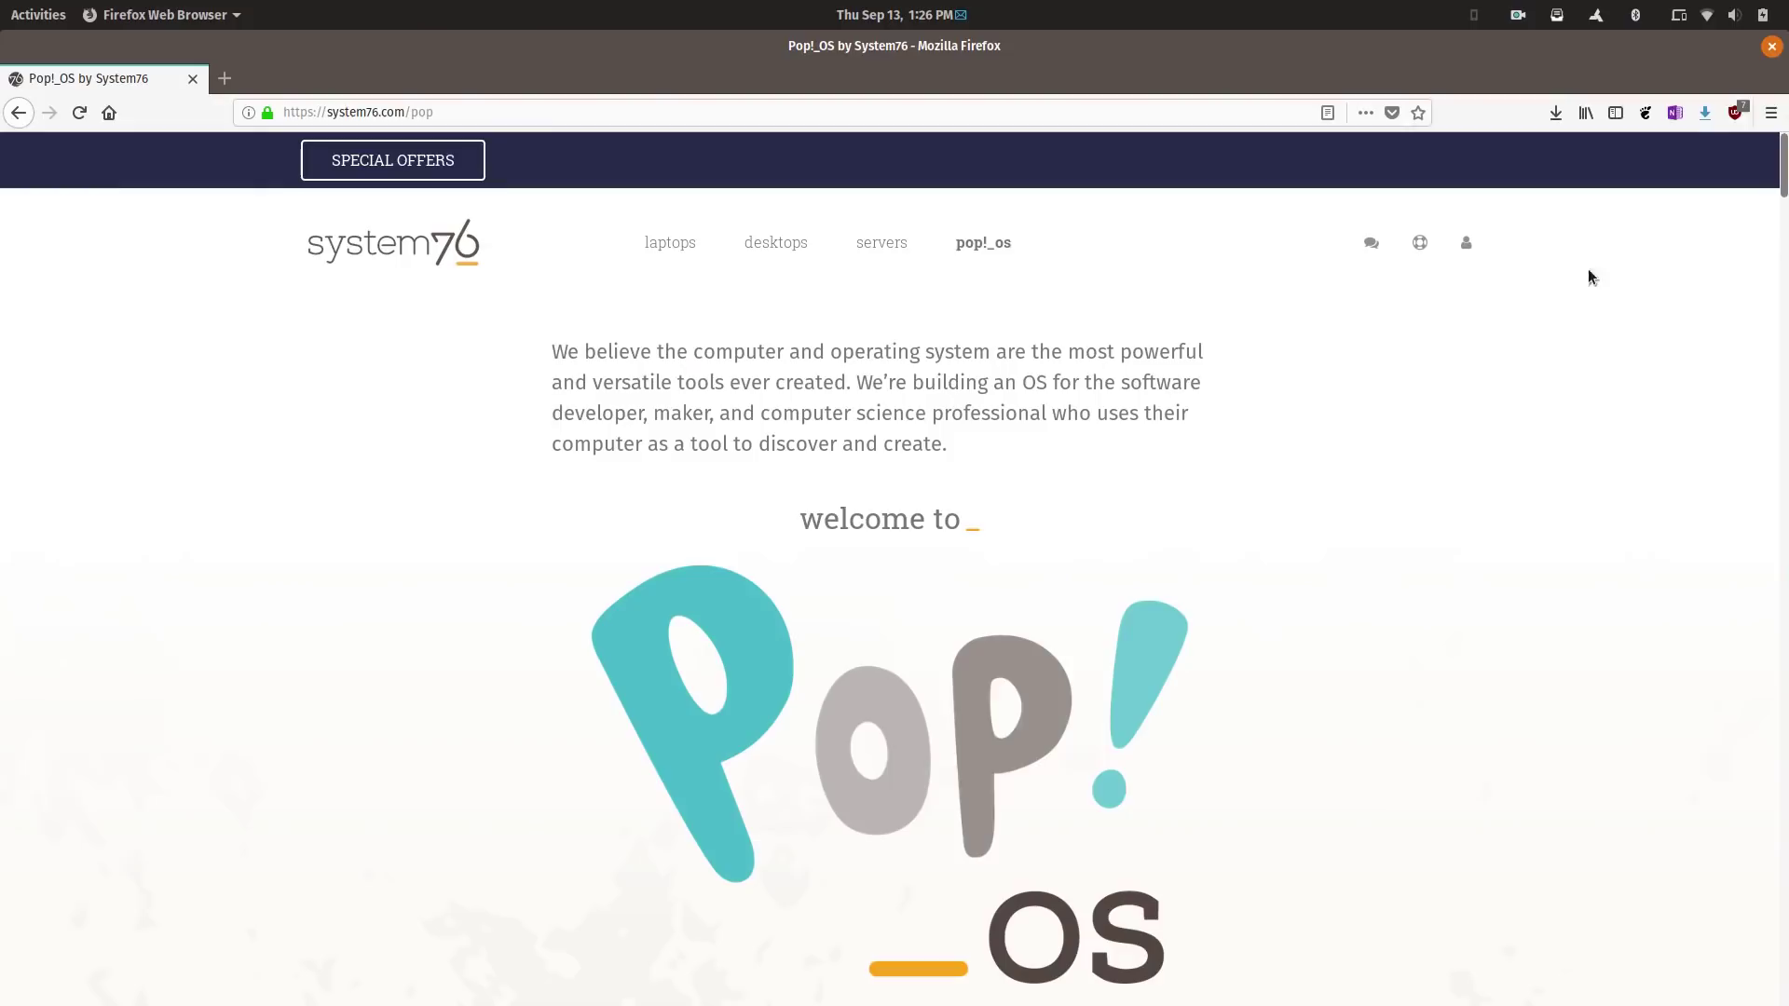
click(1774, 48)
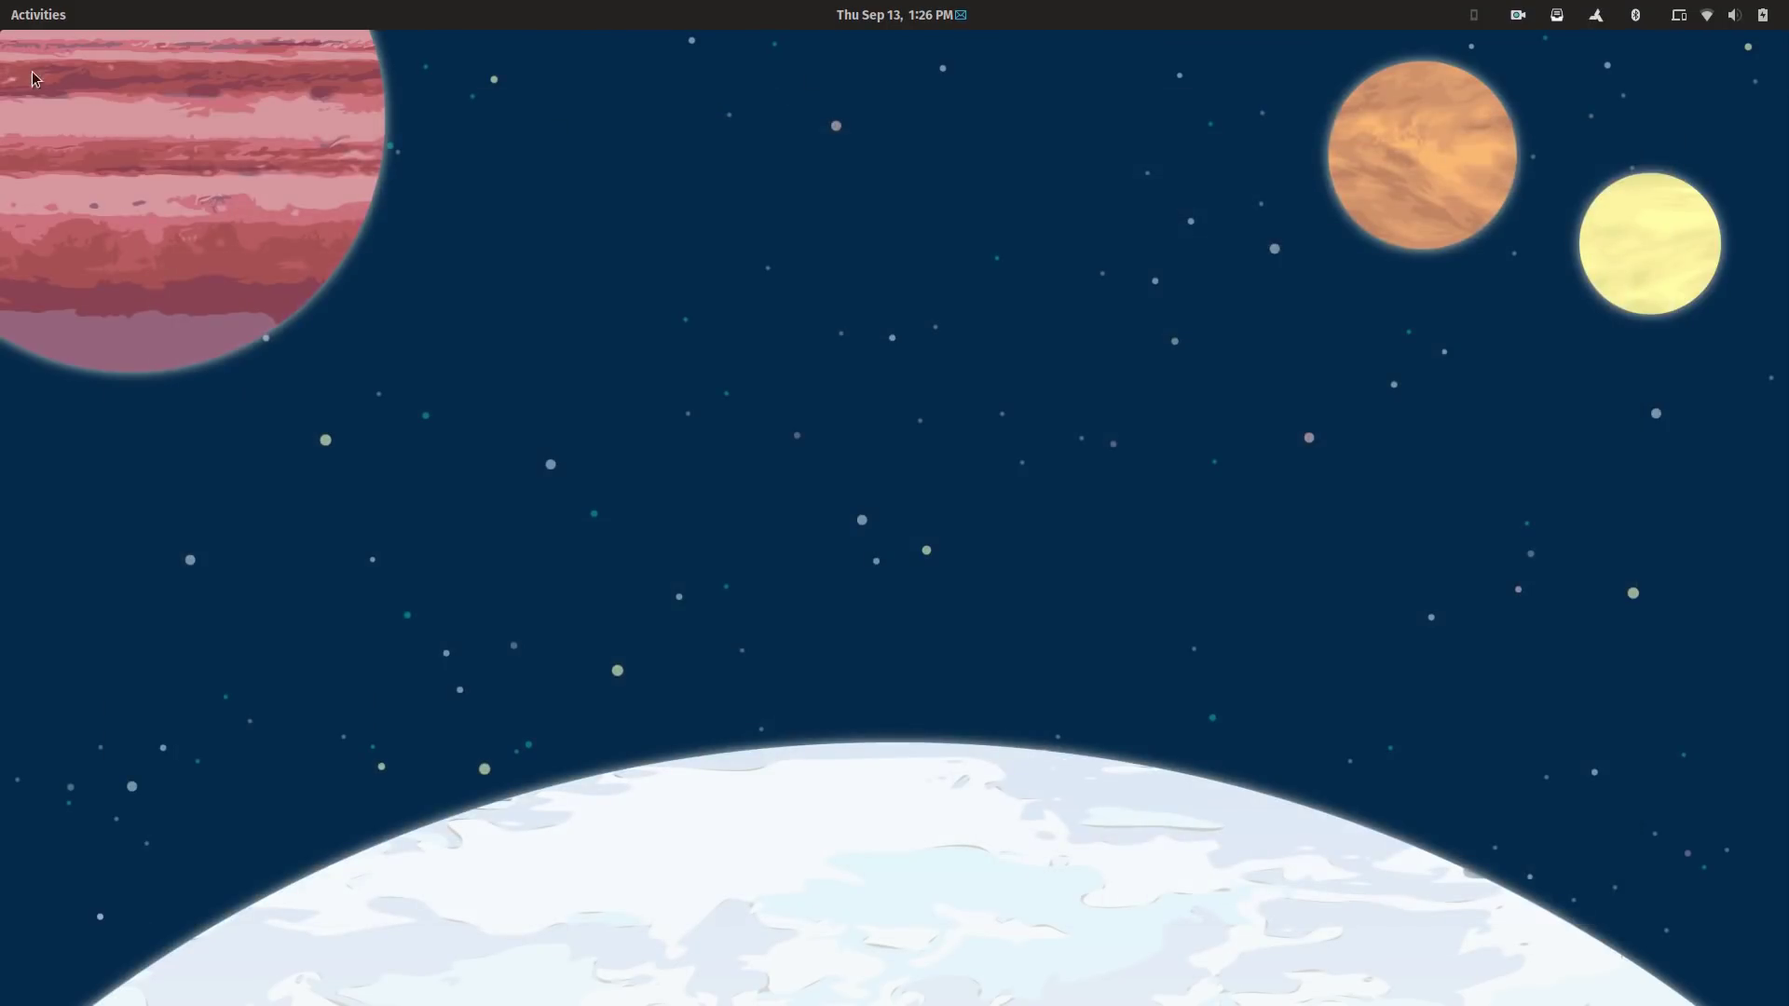
From the Activities overview, show the grid of all installed applications and scroll through it
click(42, 14)
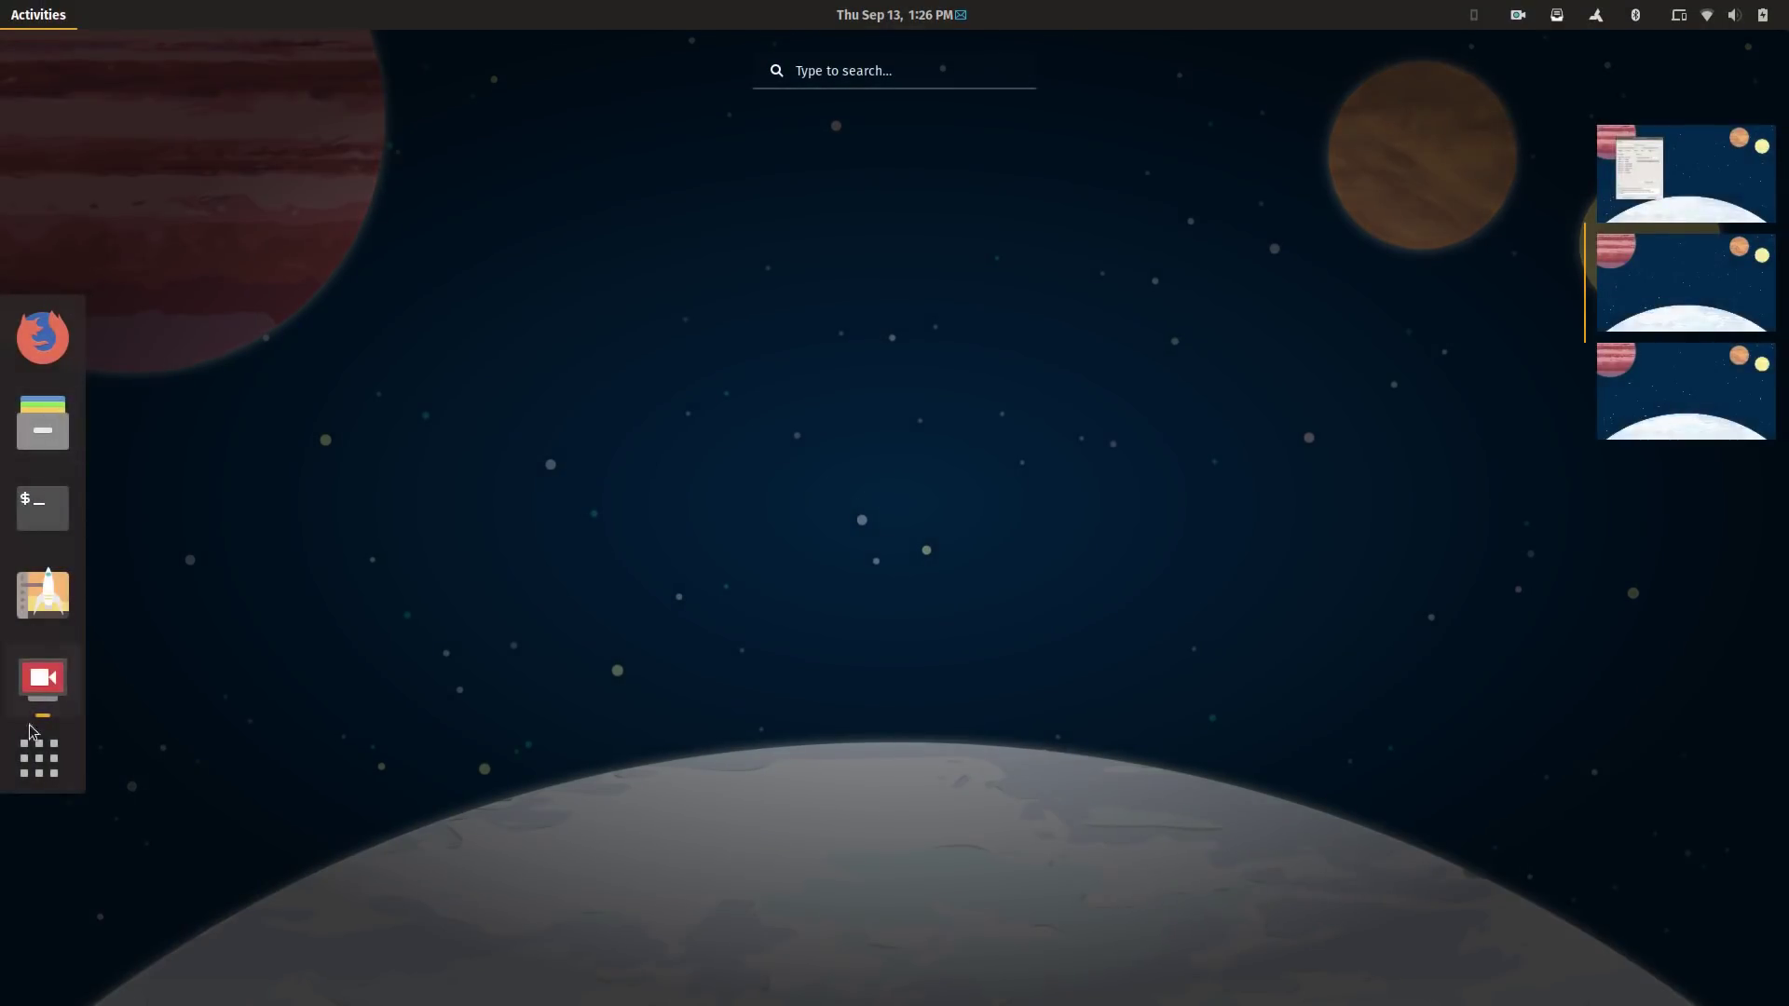
click(29, 775)
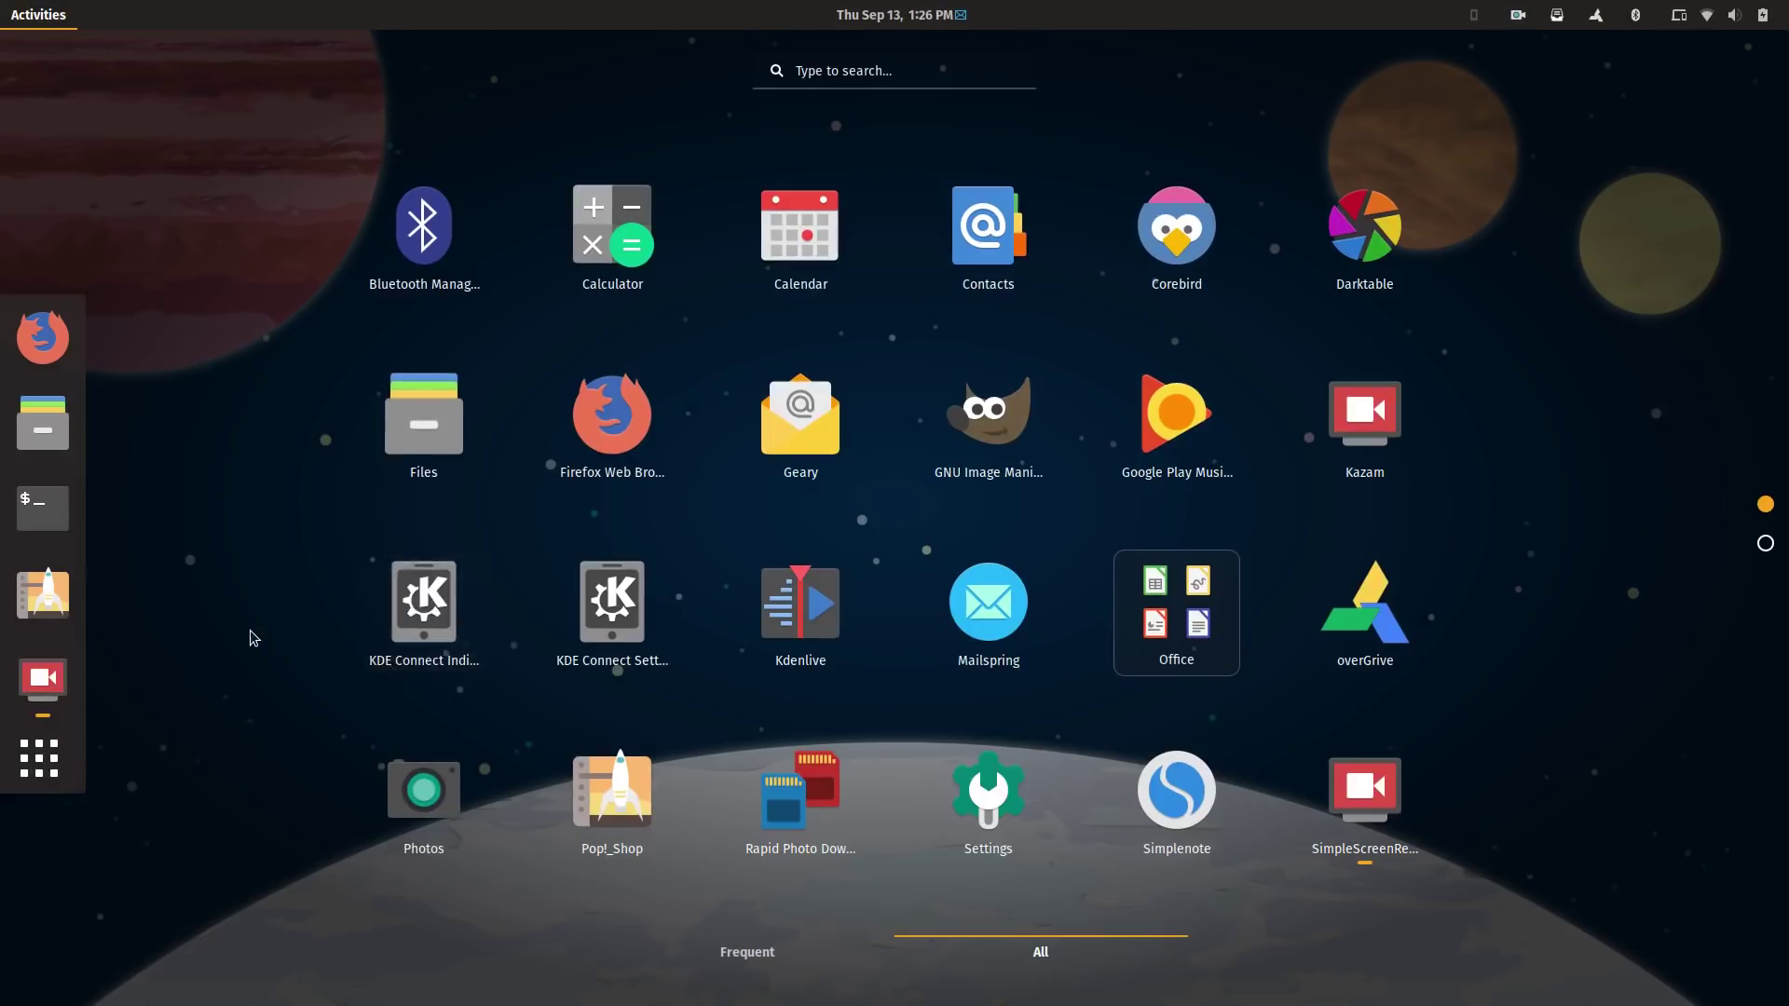
scroll(249, 637, down, 1)
scroll(250, 637, up, 1)
Launch Pop!_Shop from the dock and scroll through its categories
click(42, 596)
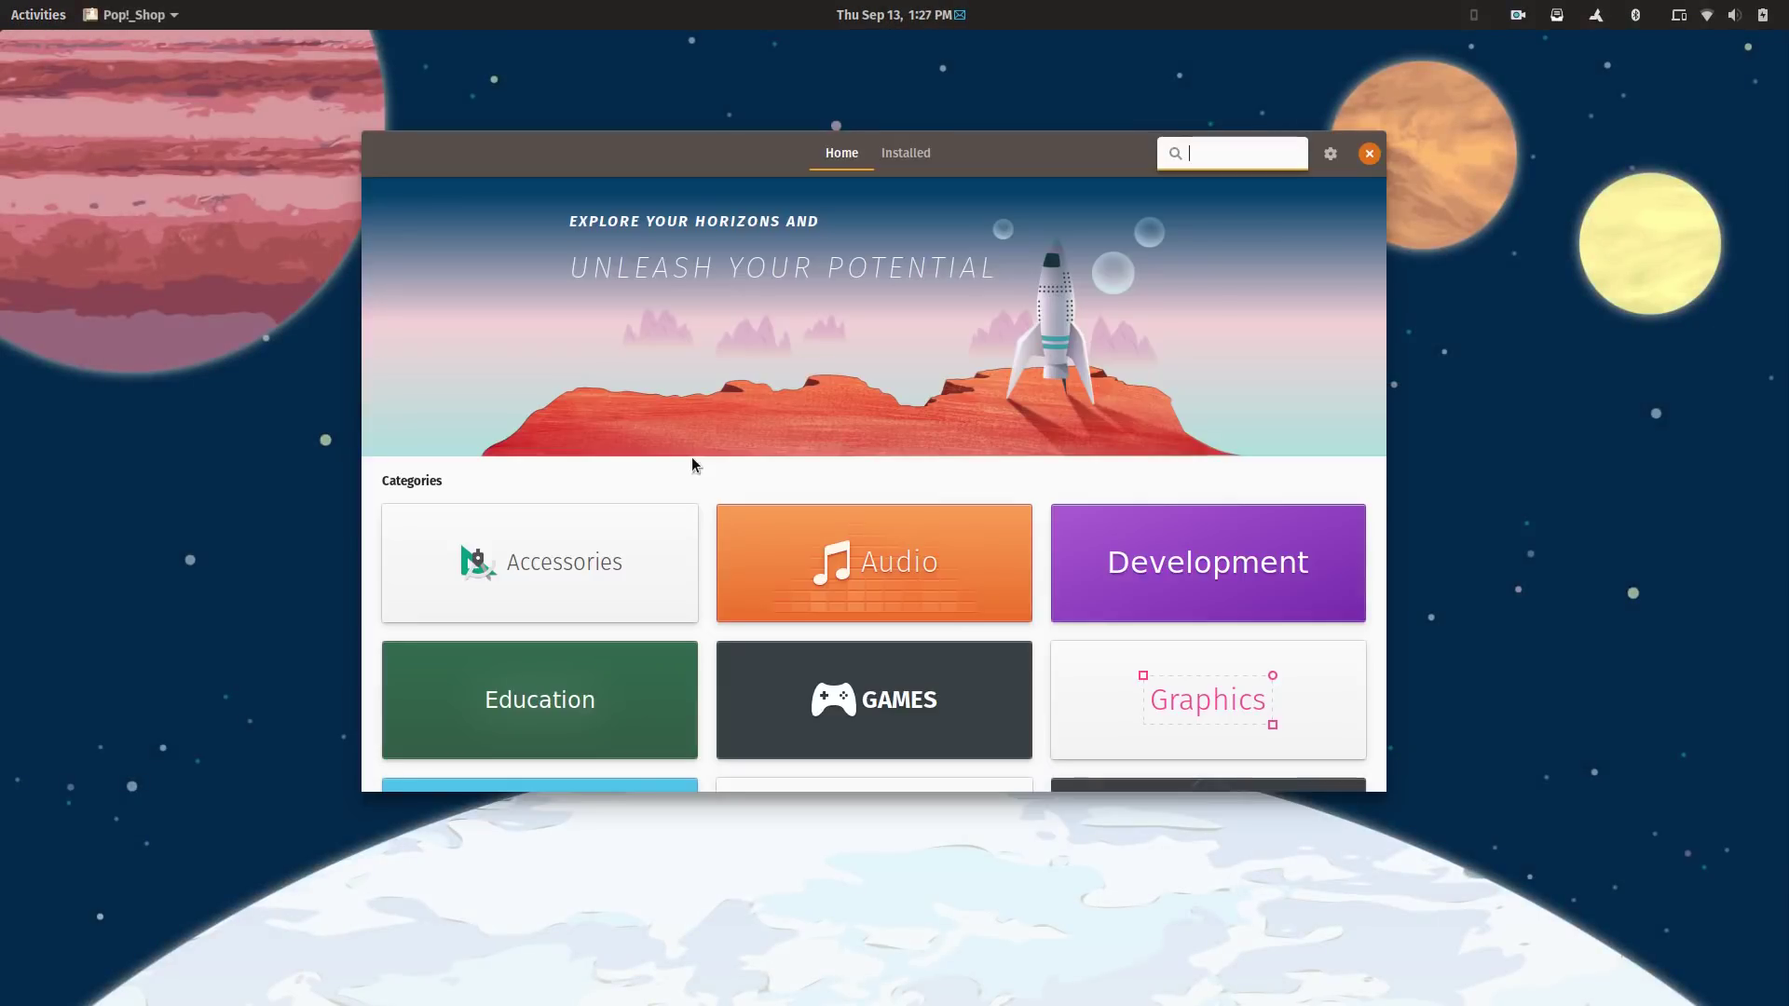
scroll(851, 462, down, 3)
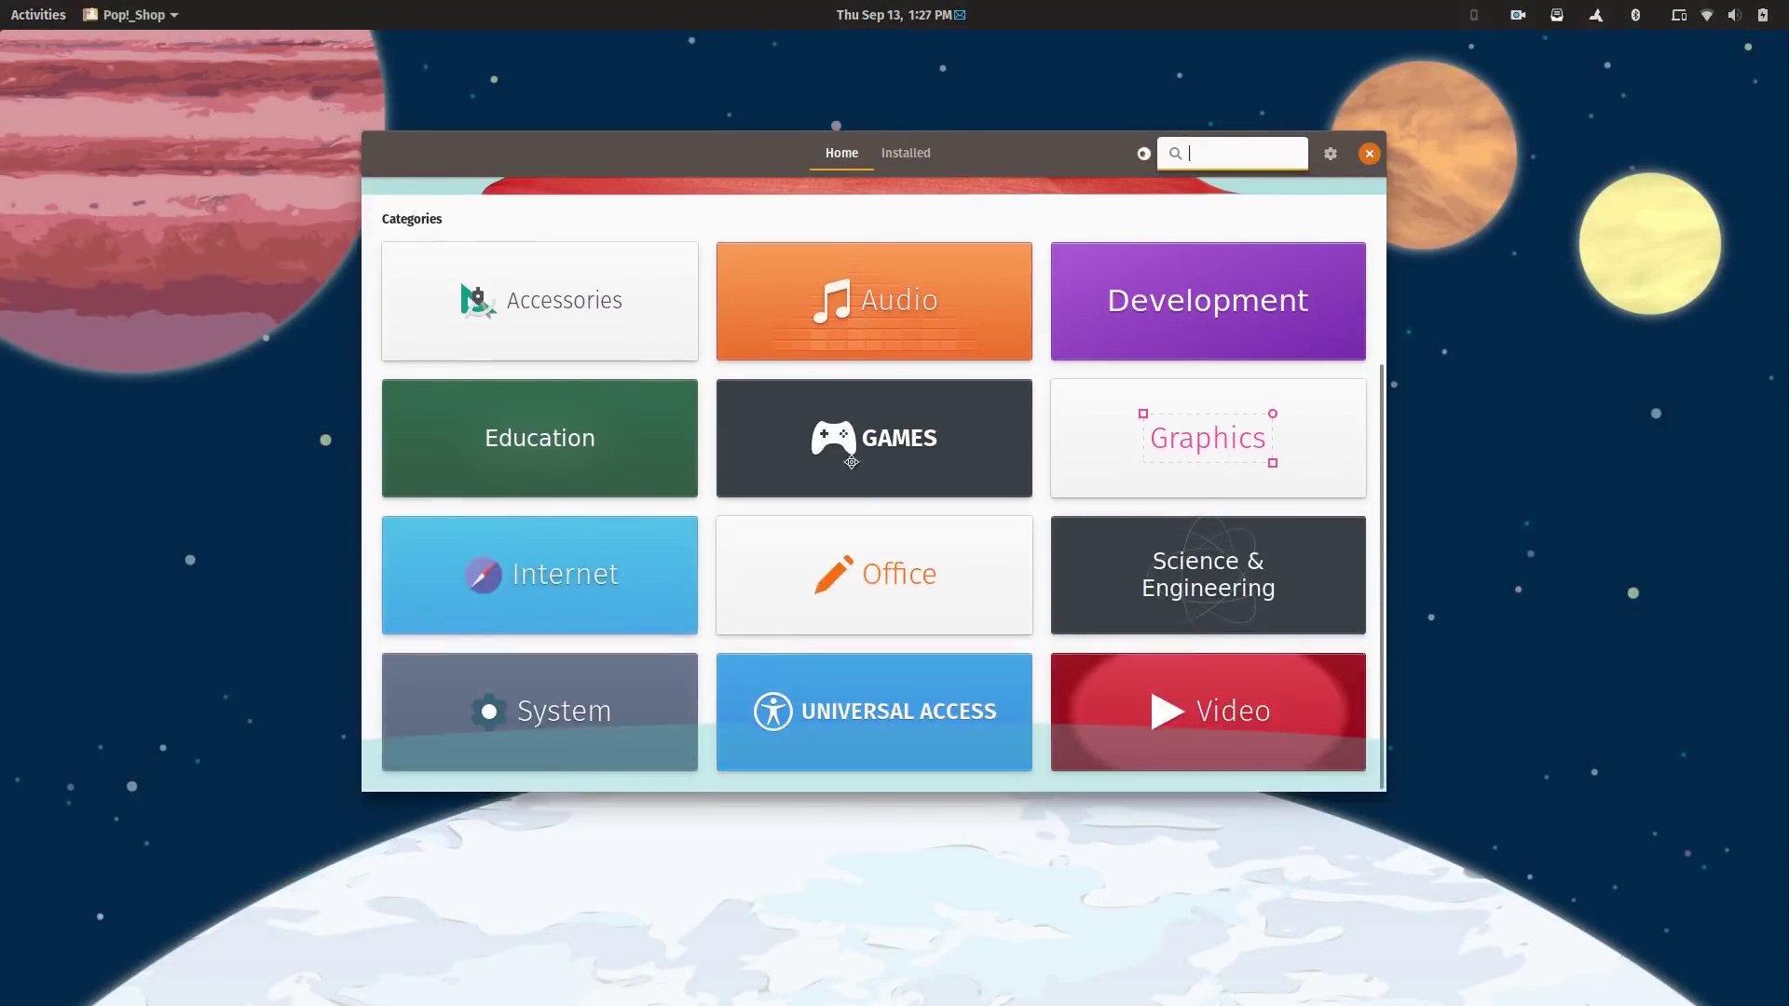
scroll(851, 462, up, 5)
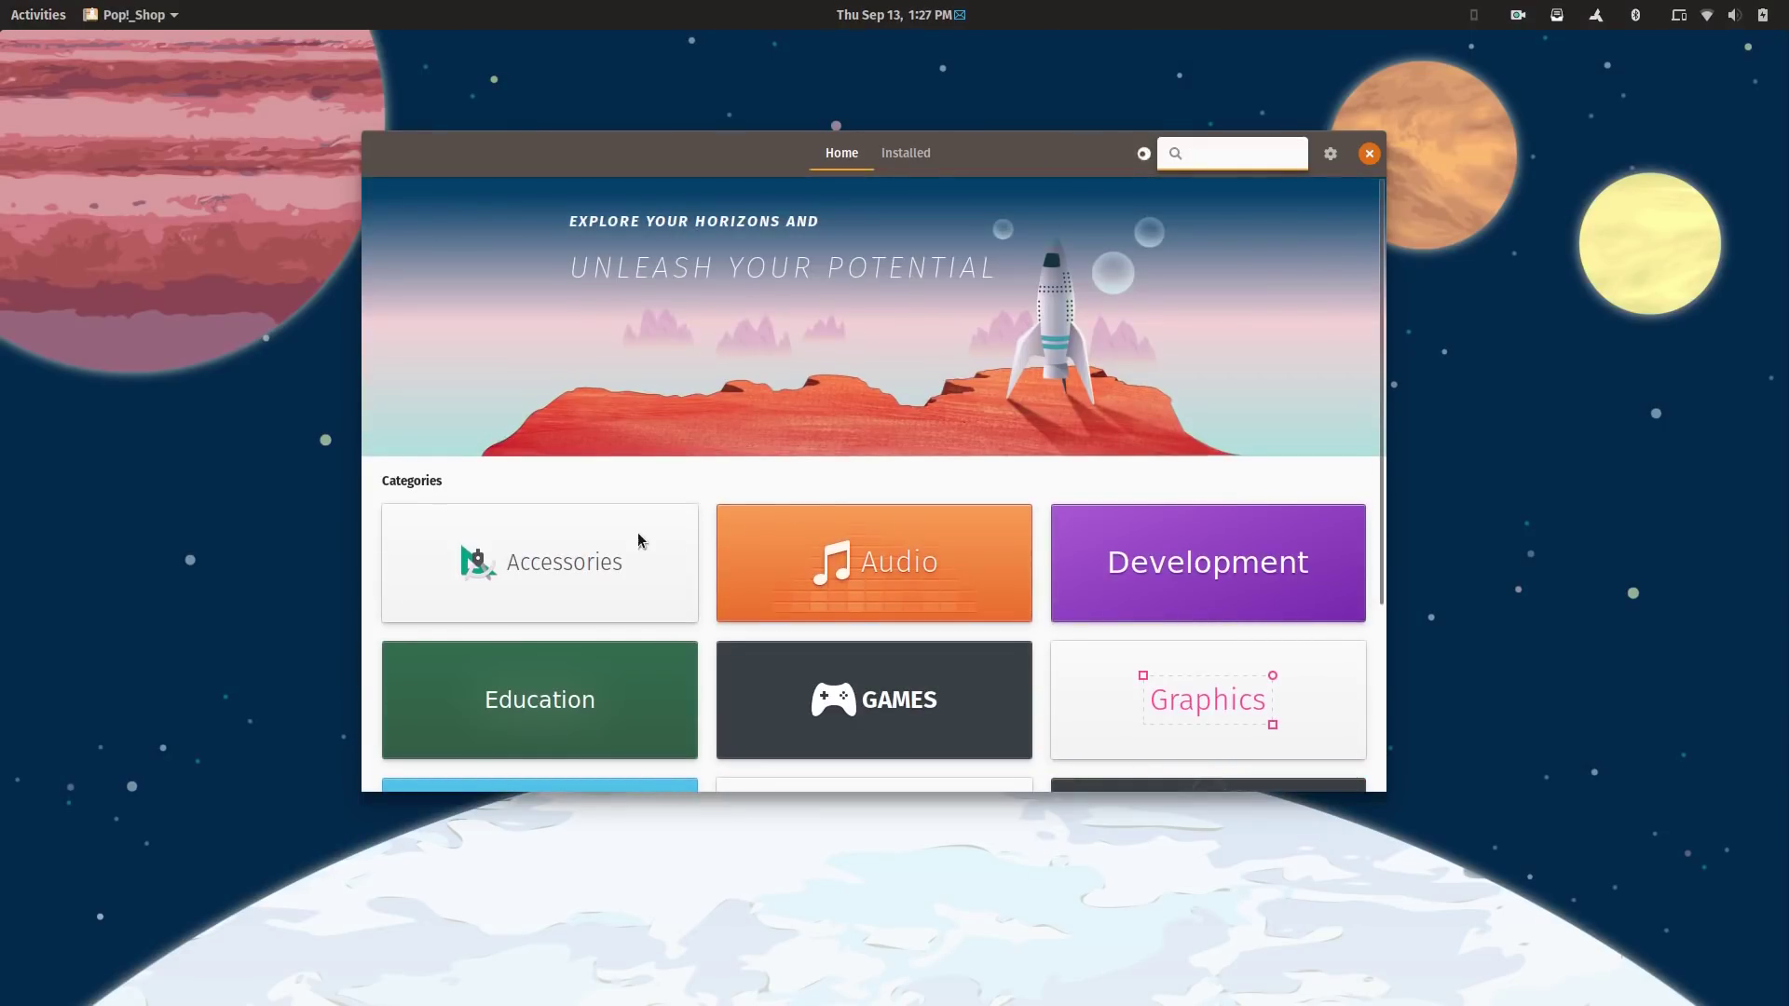
scroll(1217, 612, down, 5)
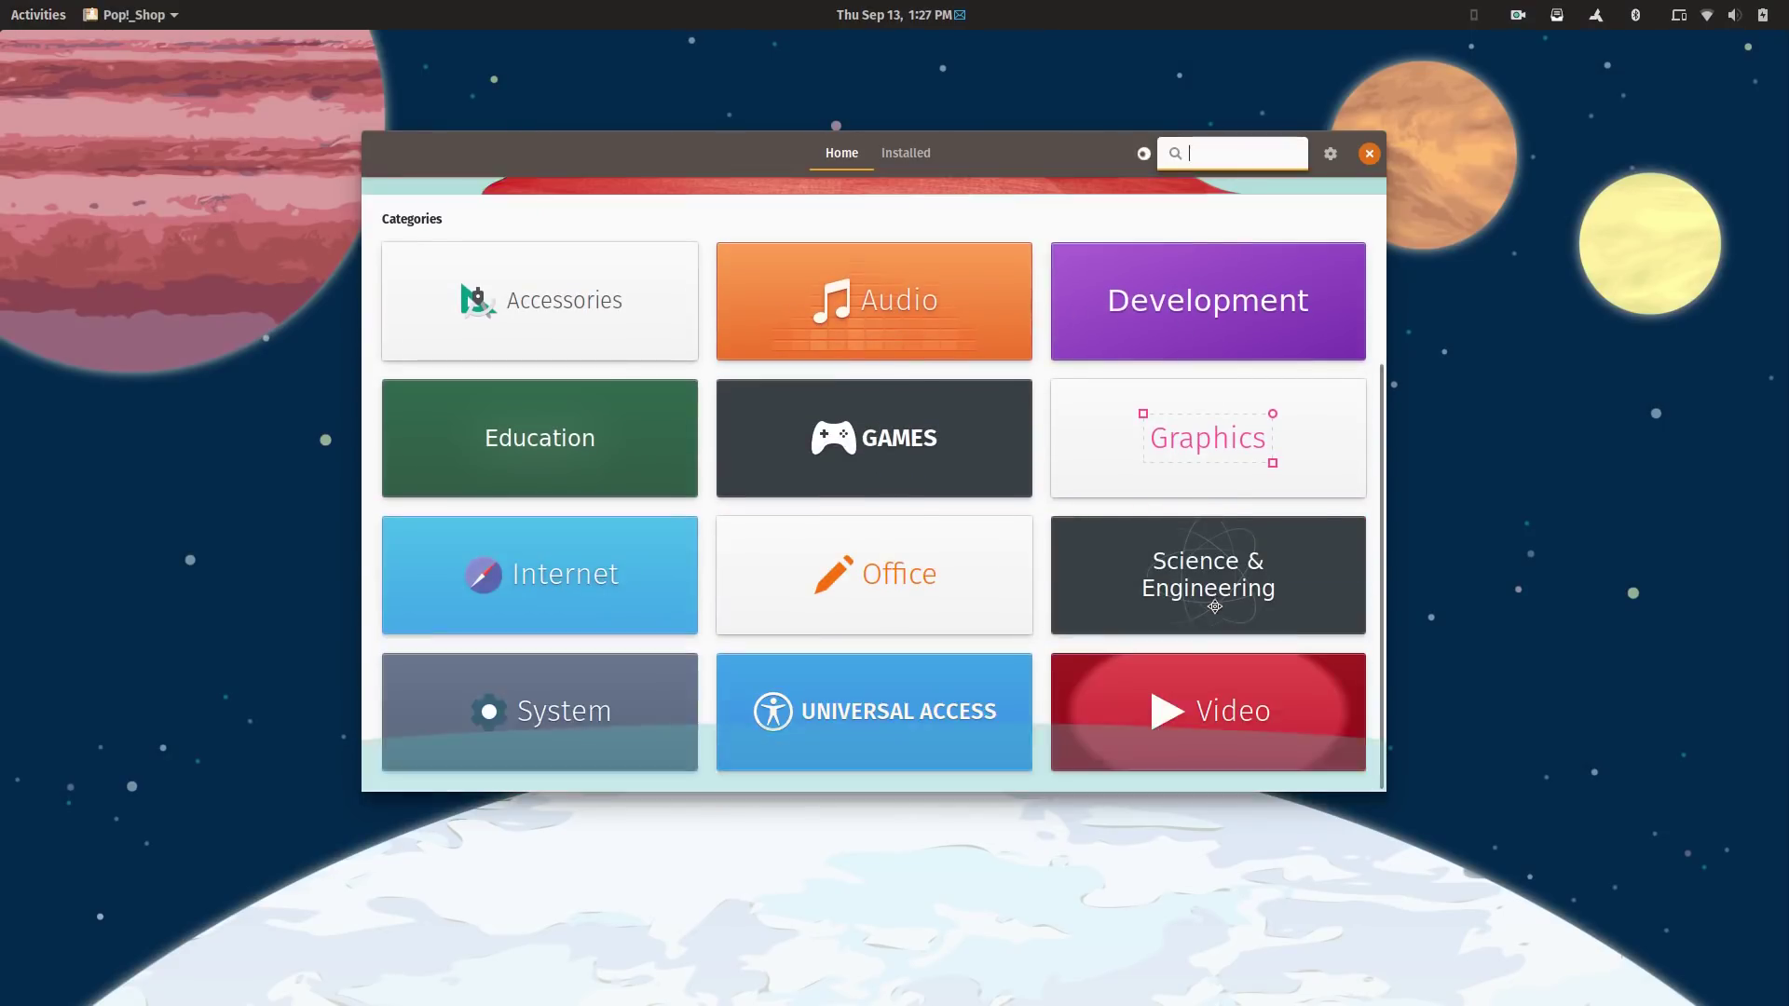
Browse the Office category apps, then return to the store's Home page
click(892, 618)
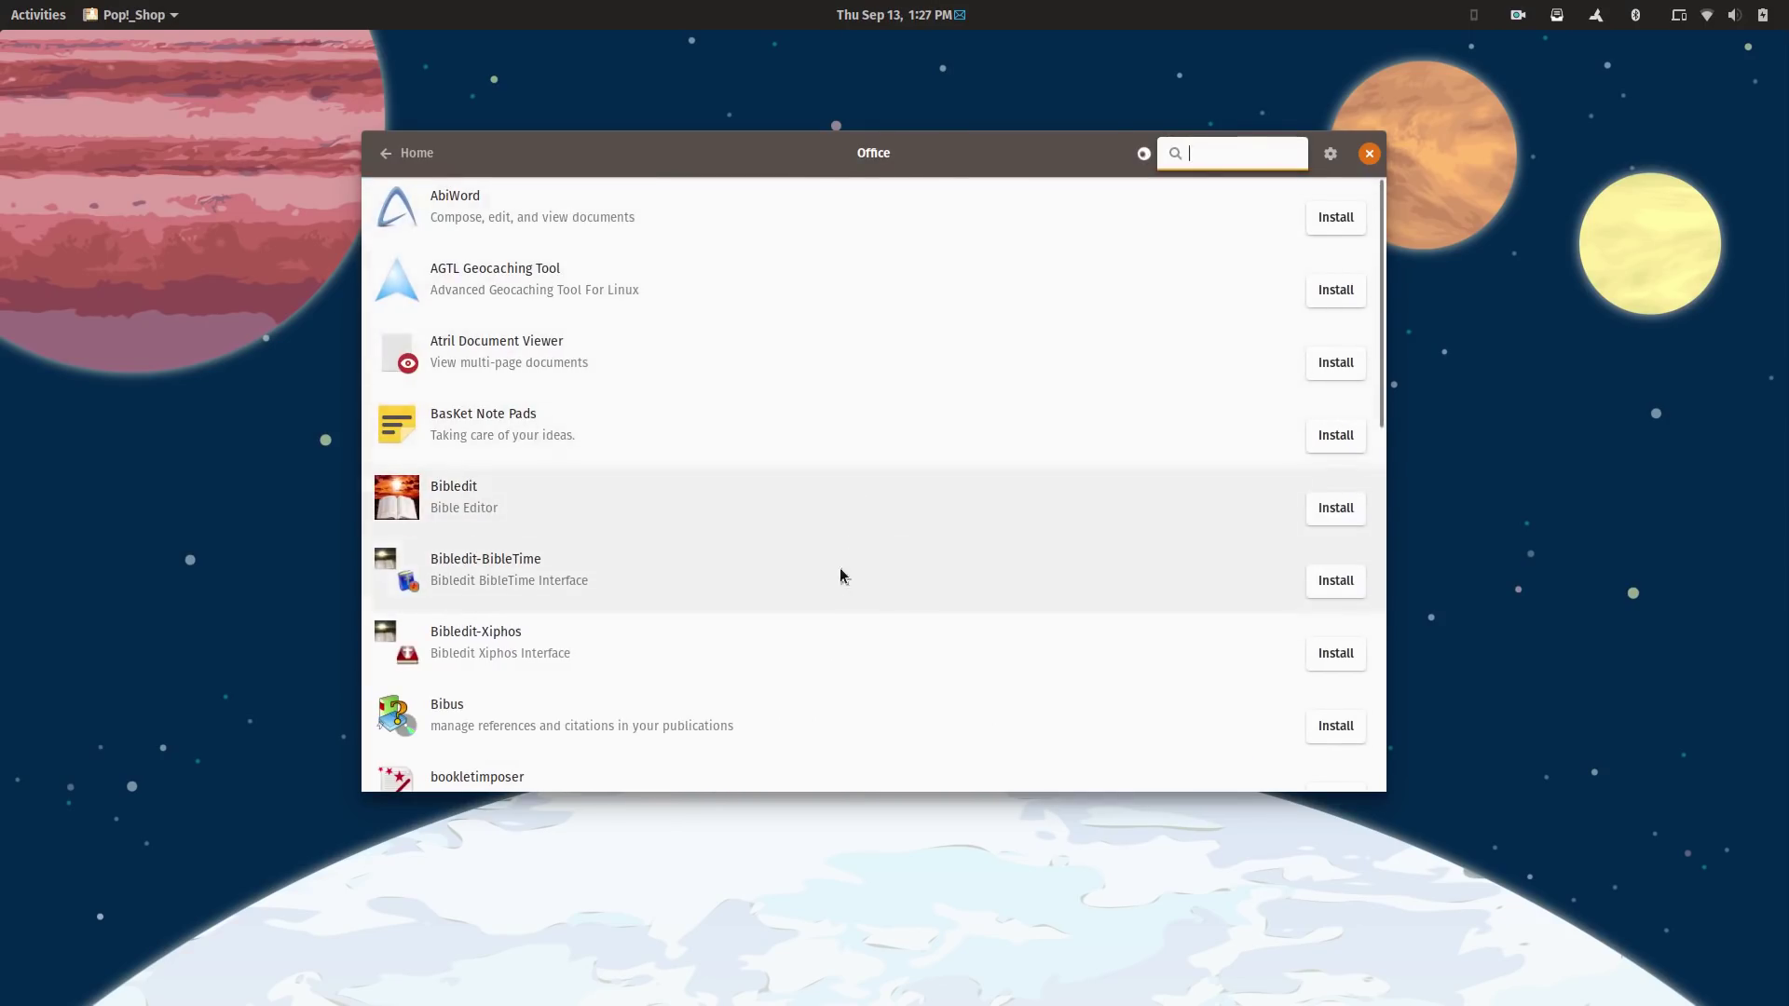
scroll(827, 647, down, 6)
scroll(829, 648, down, 15)
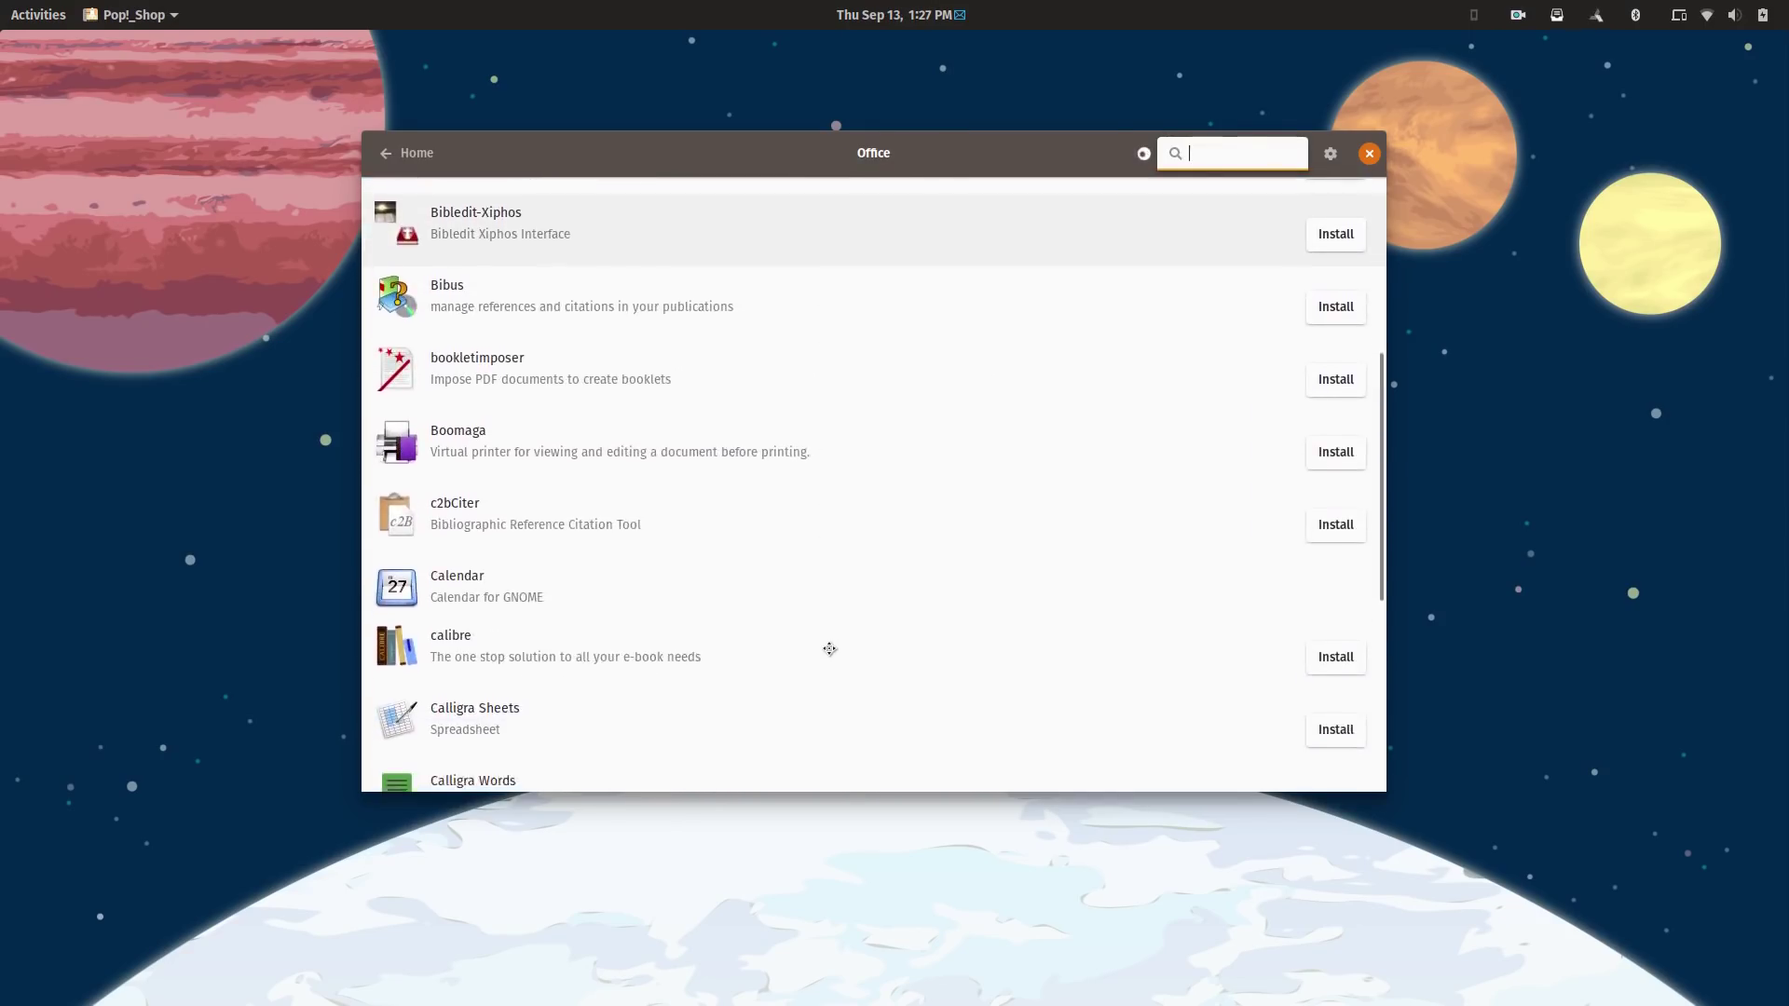
scroll(829, 648, down, 5)
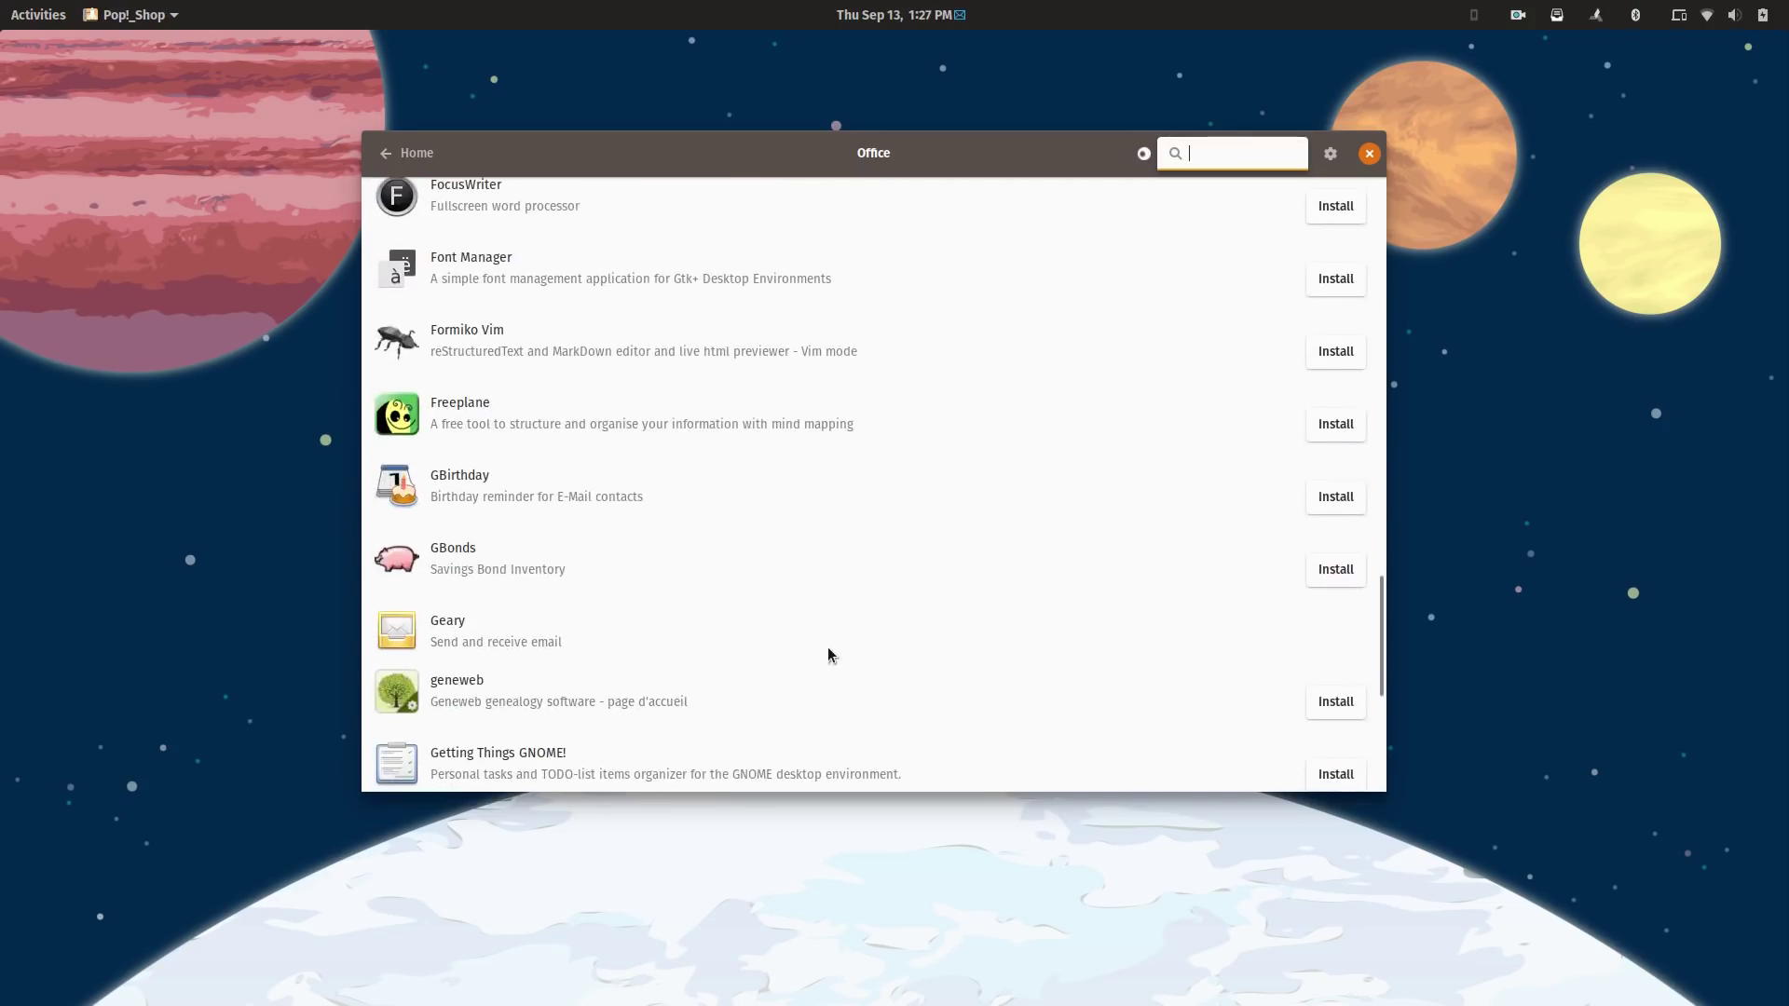
scroll(829, 650, down, 5)
scroll(830, 655, up, 20)
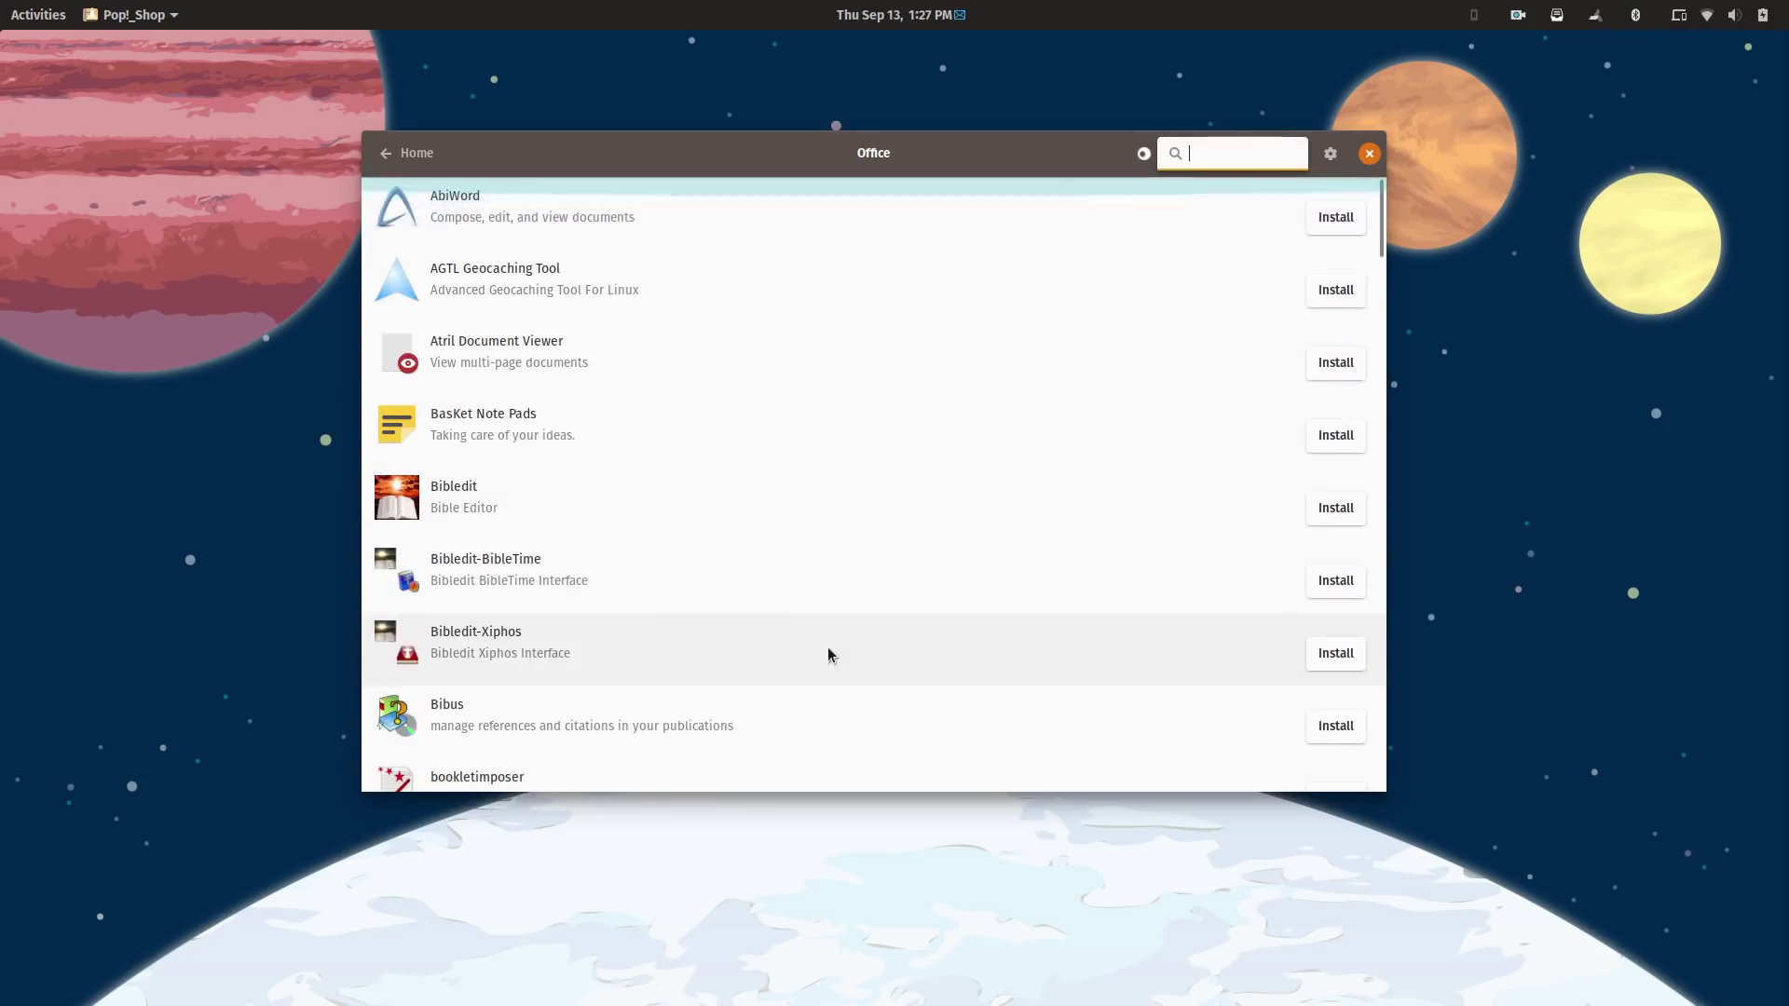
click(415, 154)
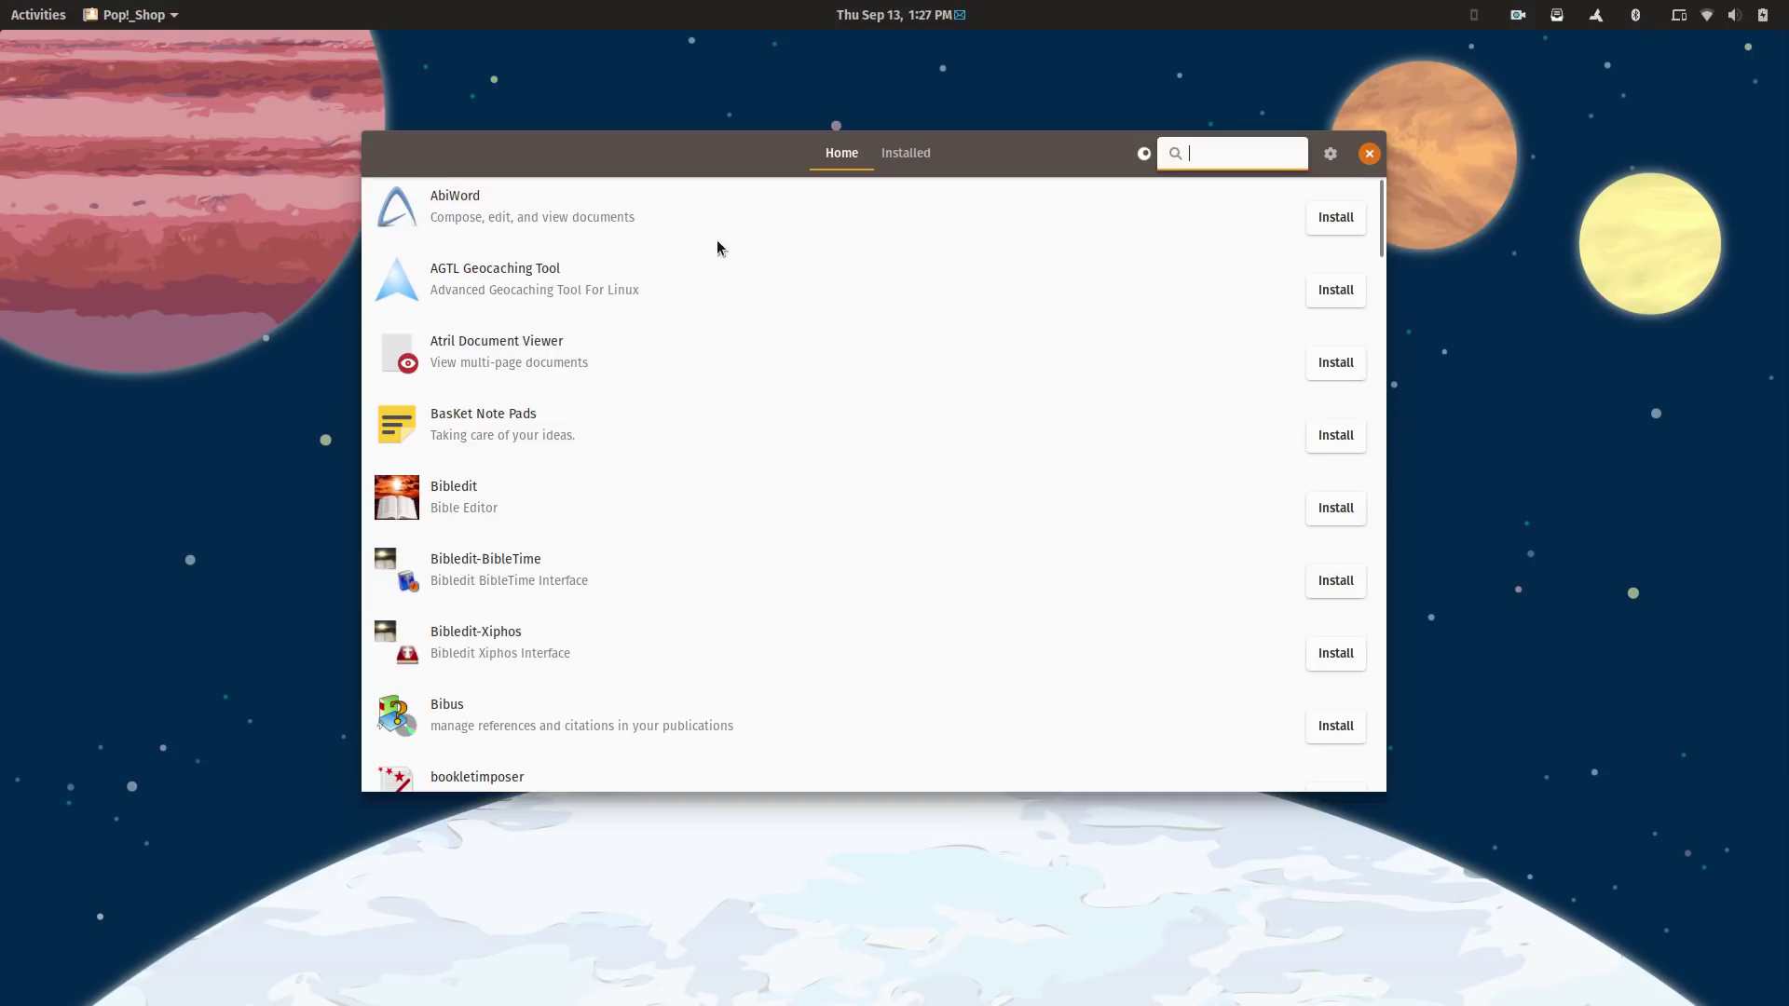
Quit Pop!_Shop, then open a terminal from the desktop menu and close it
key(ctrl+q)
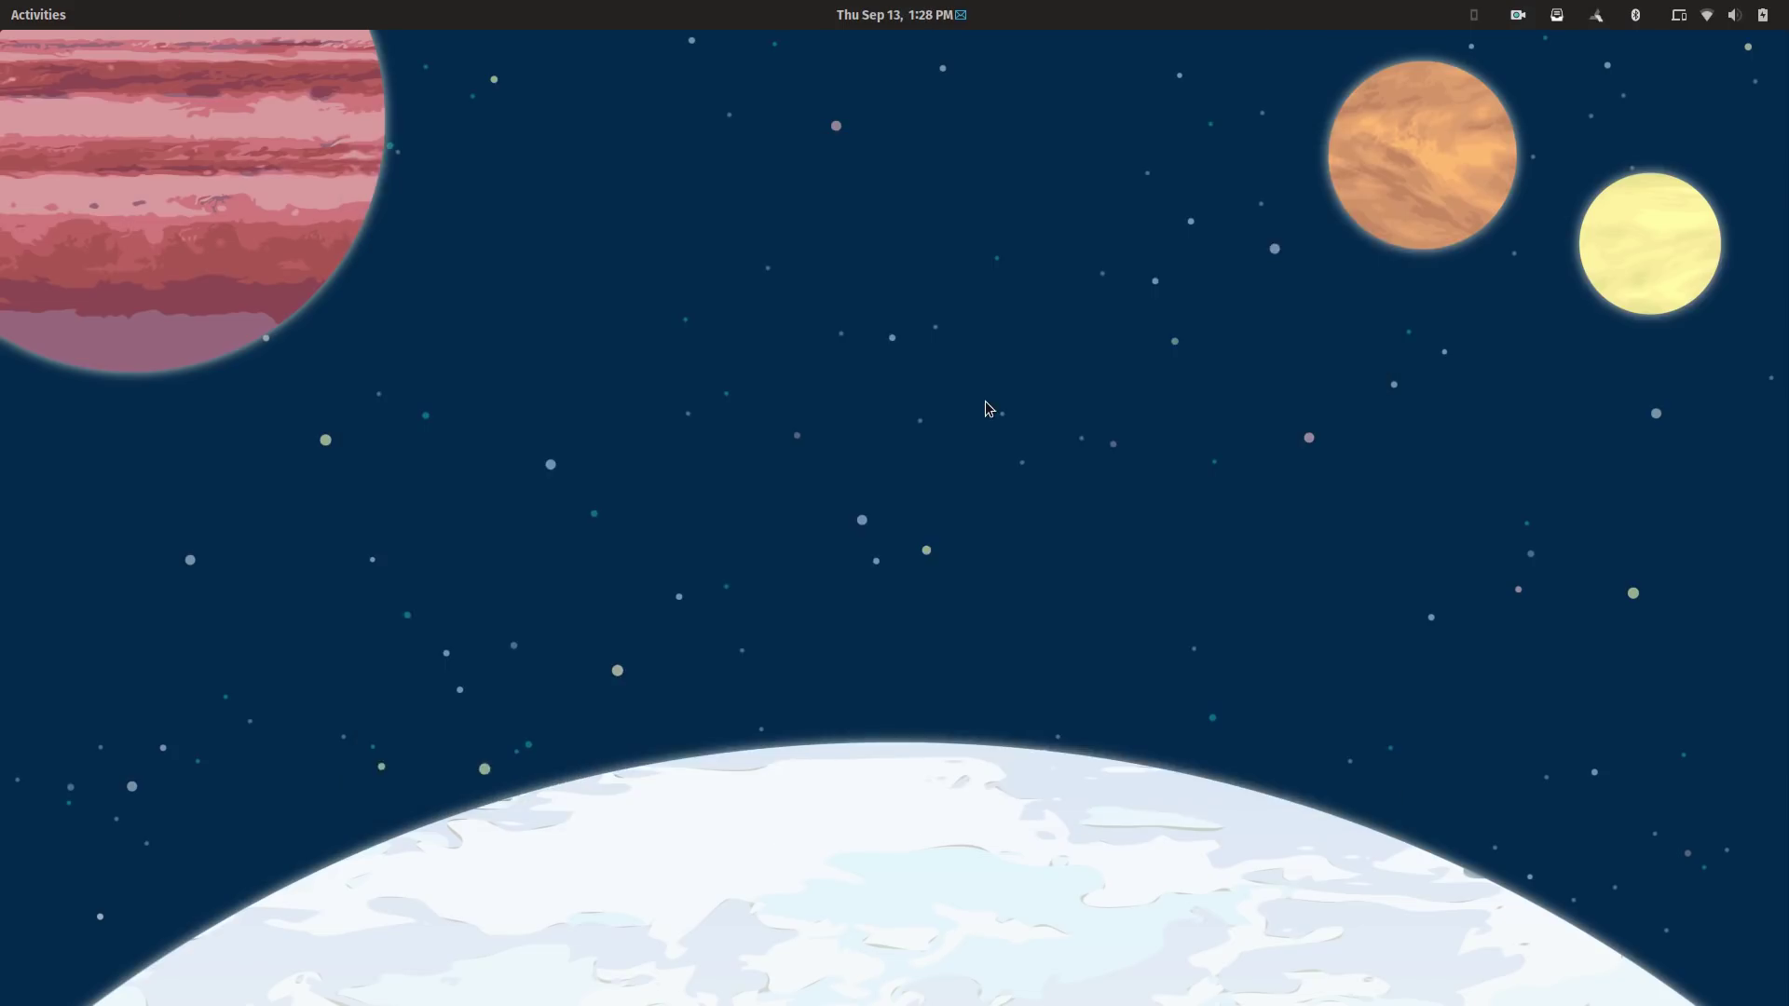
right_click(986, 402)
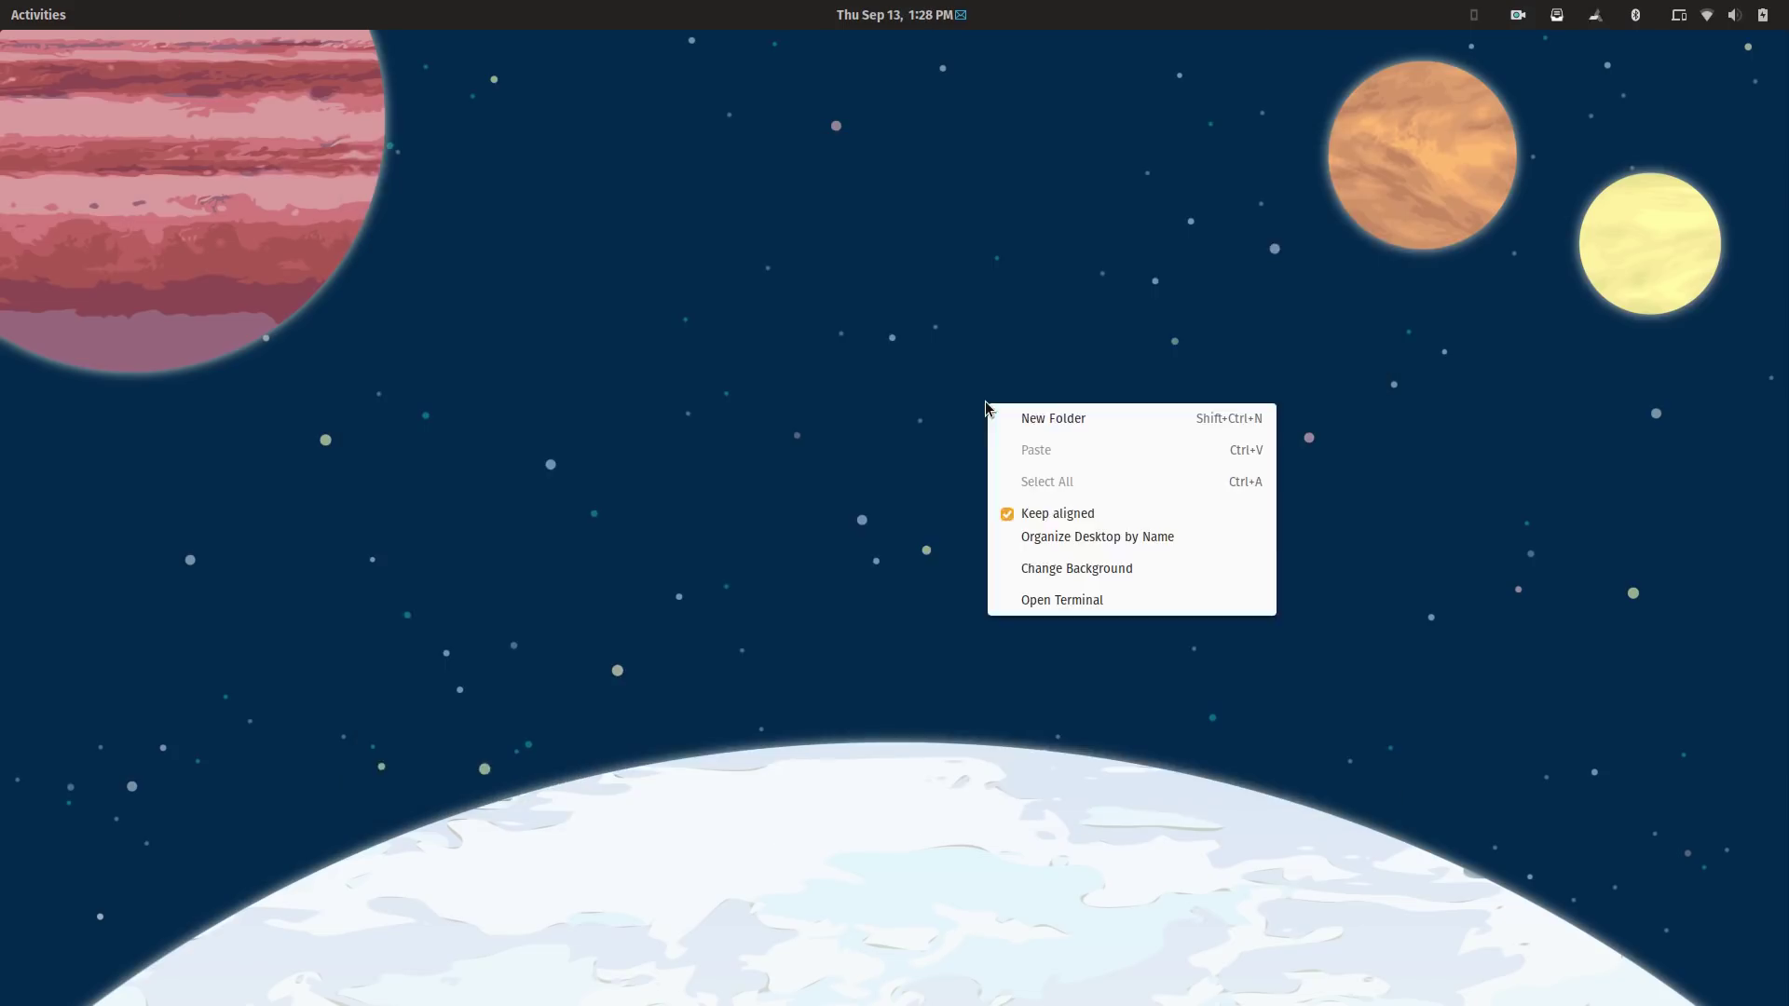
click(1050, 599)
click(877, 202)
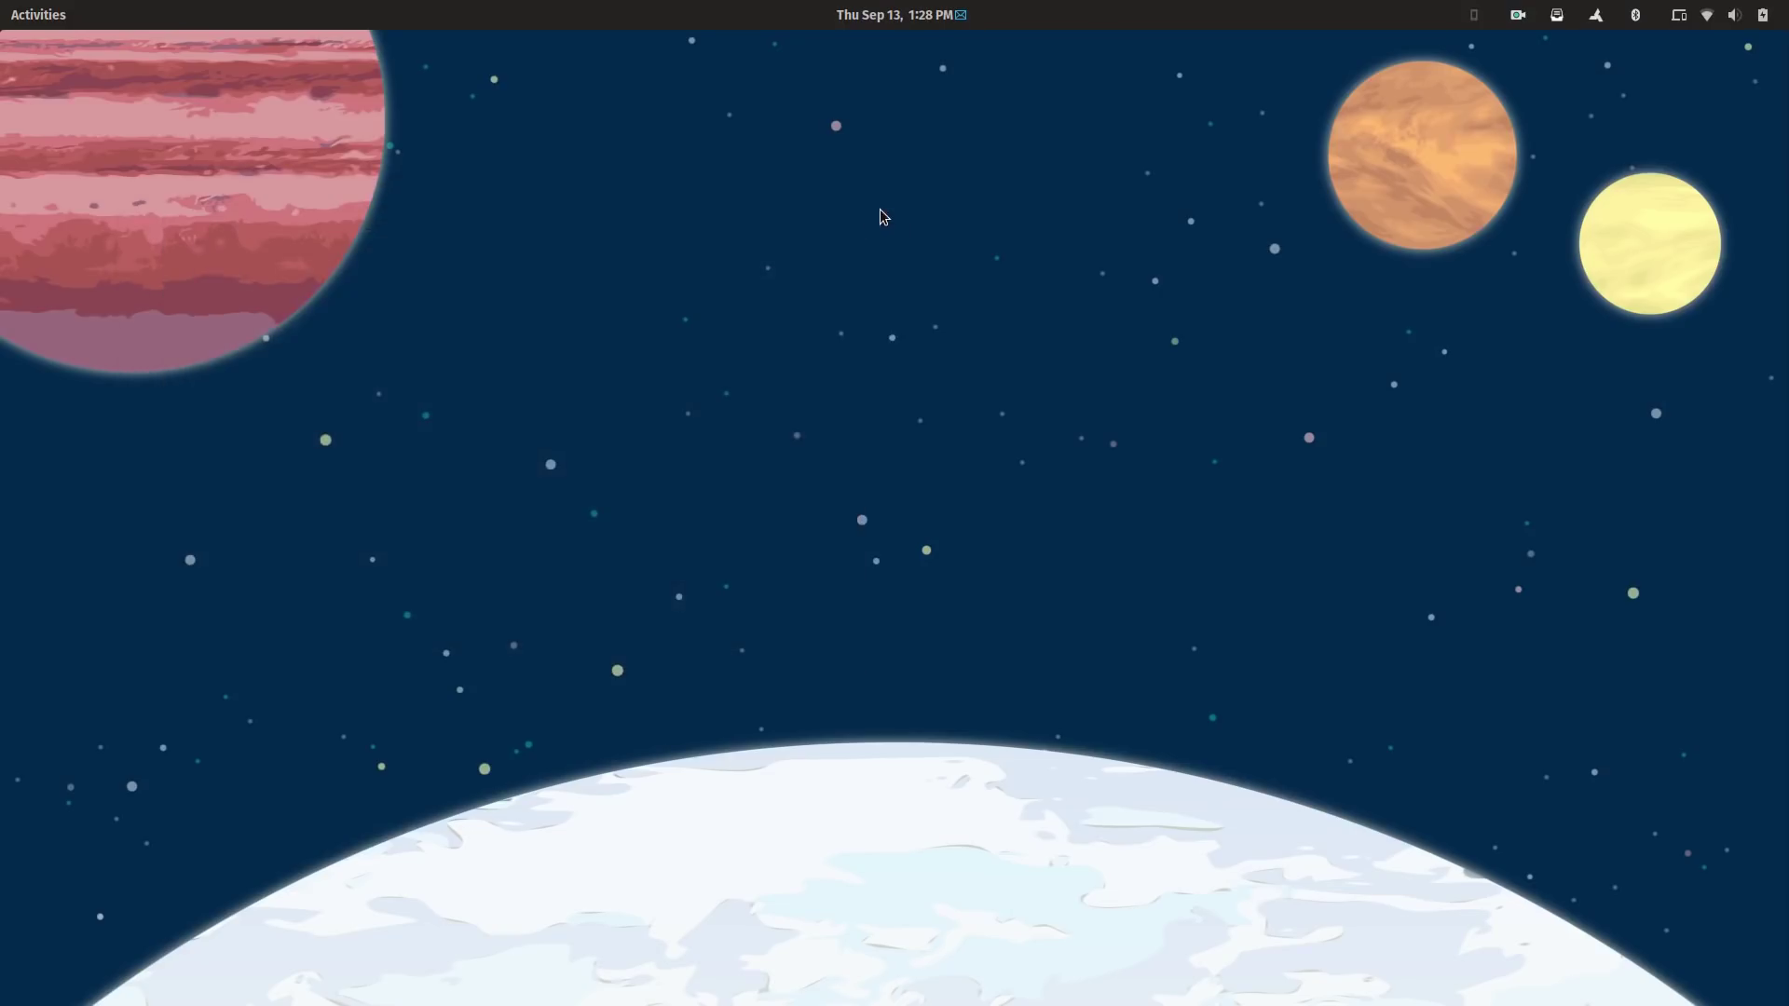
Browse the desktop wallpapers in Background settings and cancel without changing anything
right_click(880, 211)
click(938, 376)
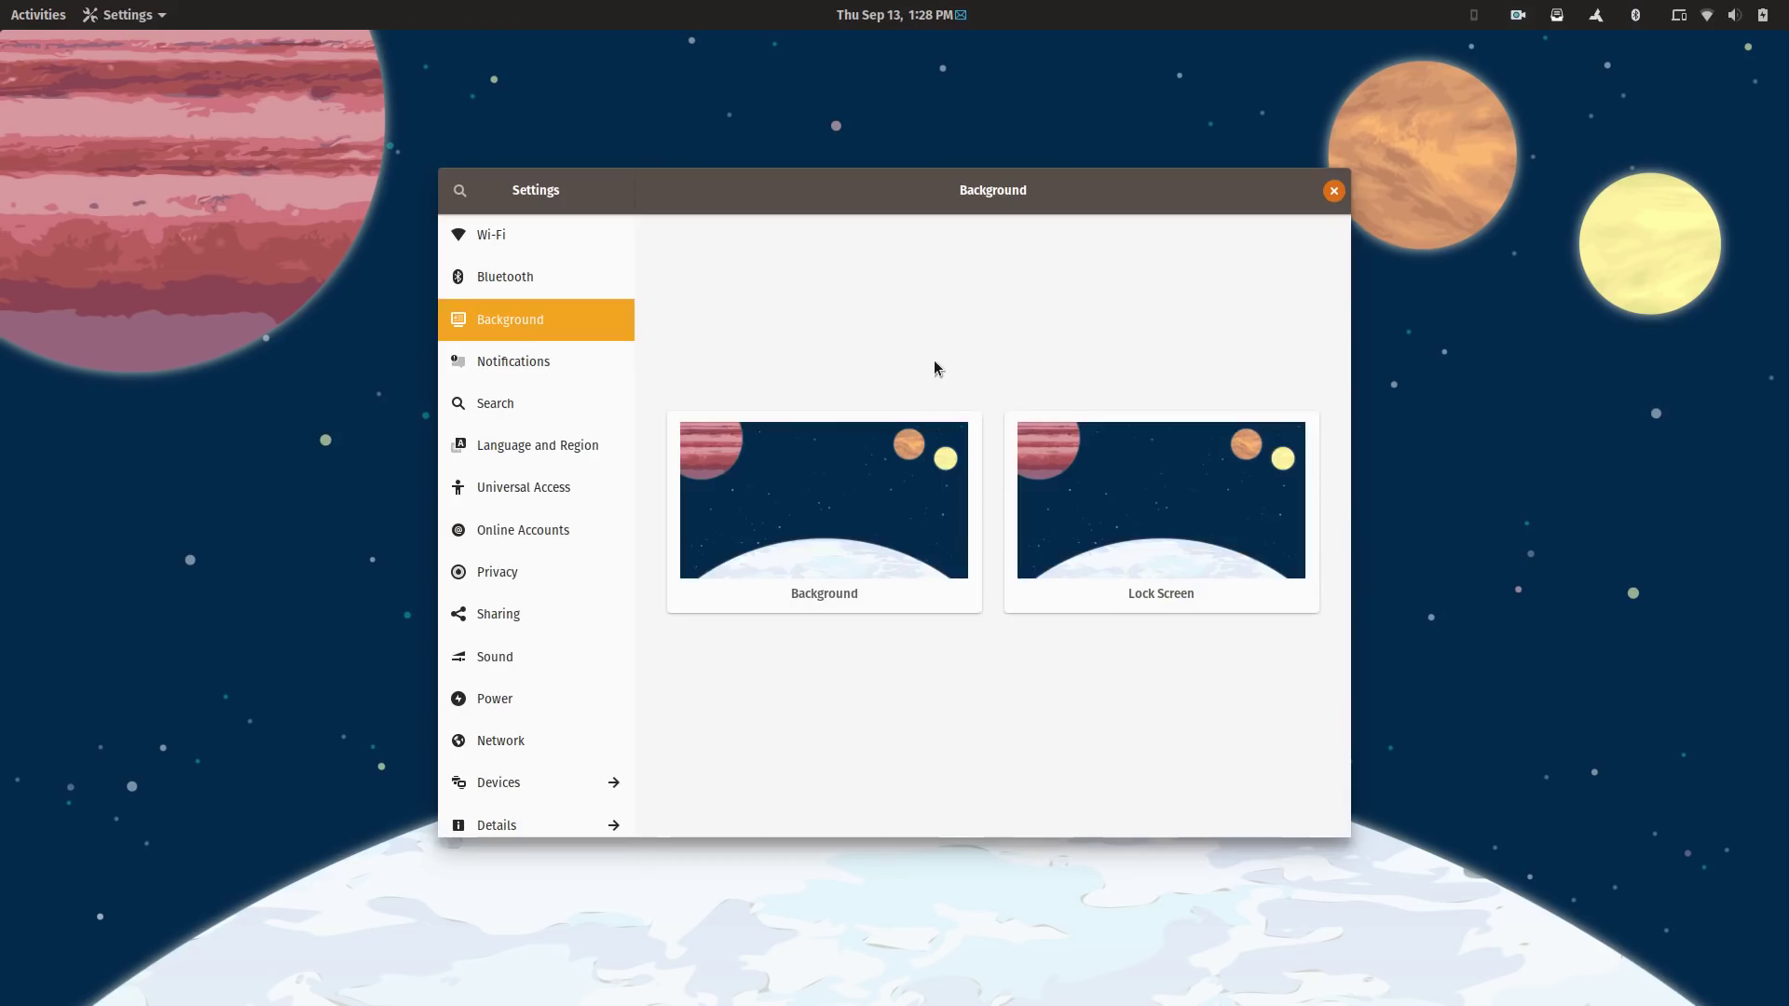
click(891, 557)
scroll(891, 557, down, 5)
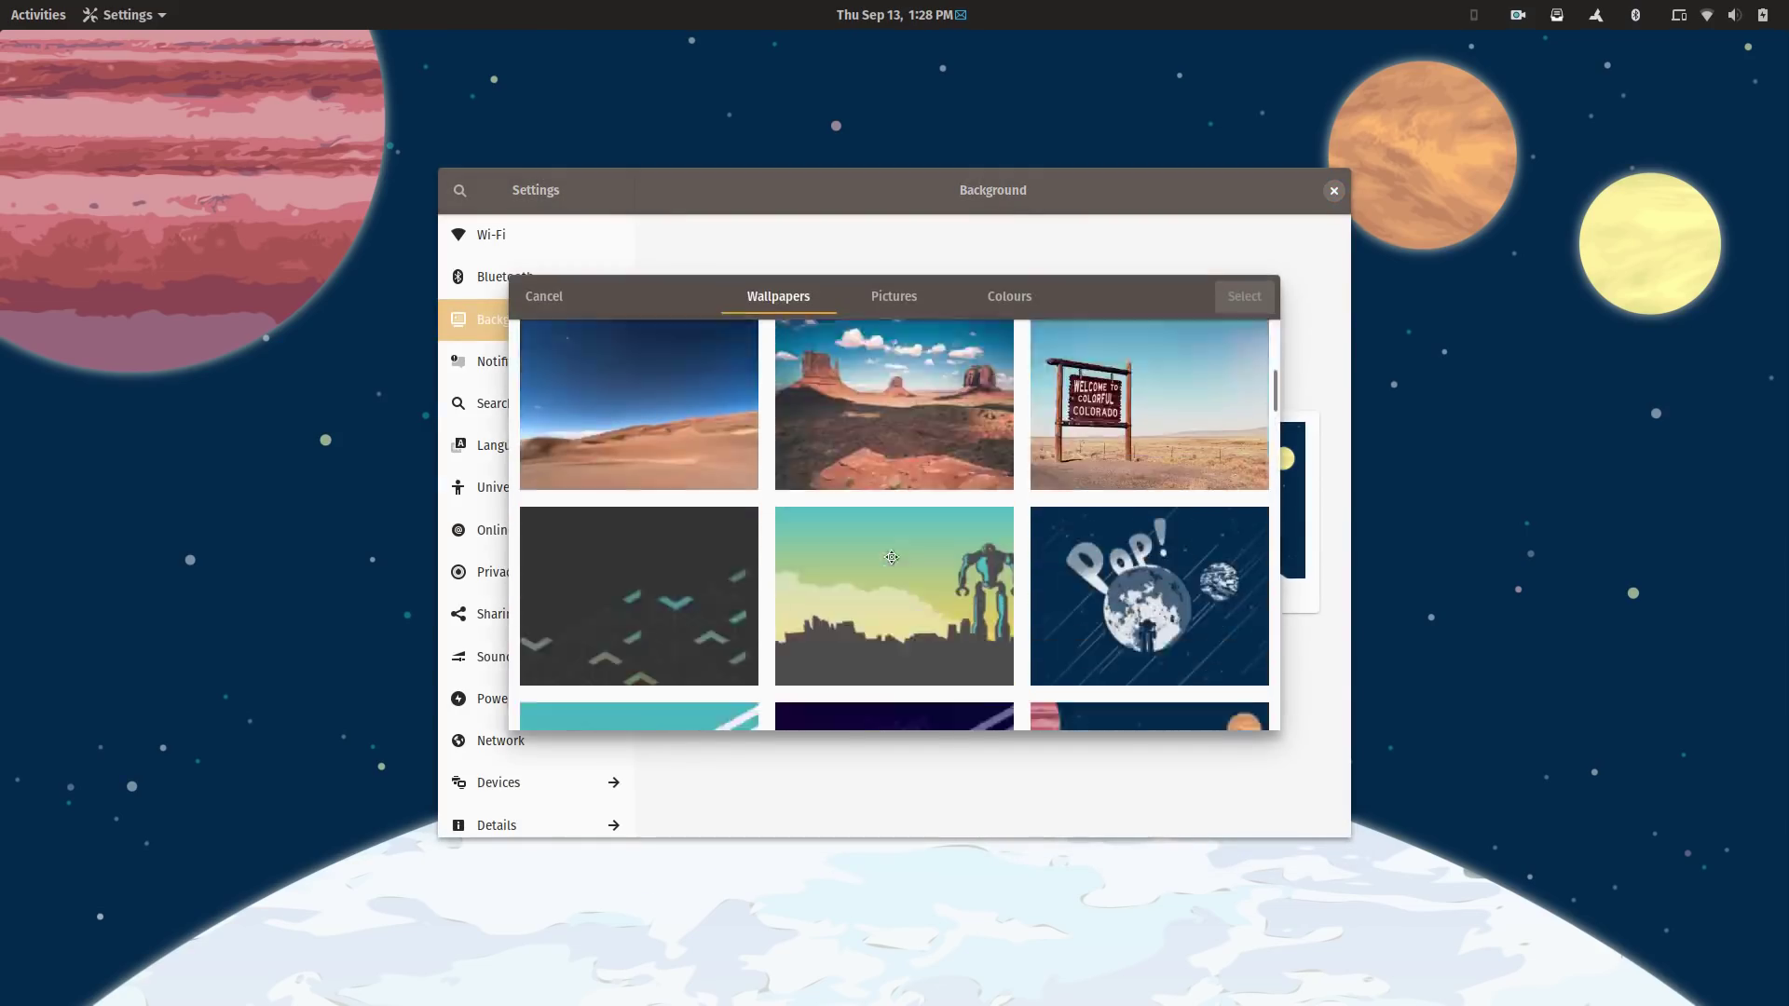
scroll(892, 557, down, 15)
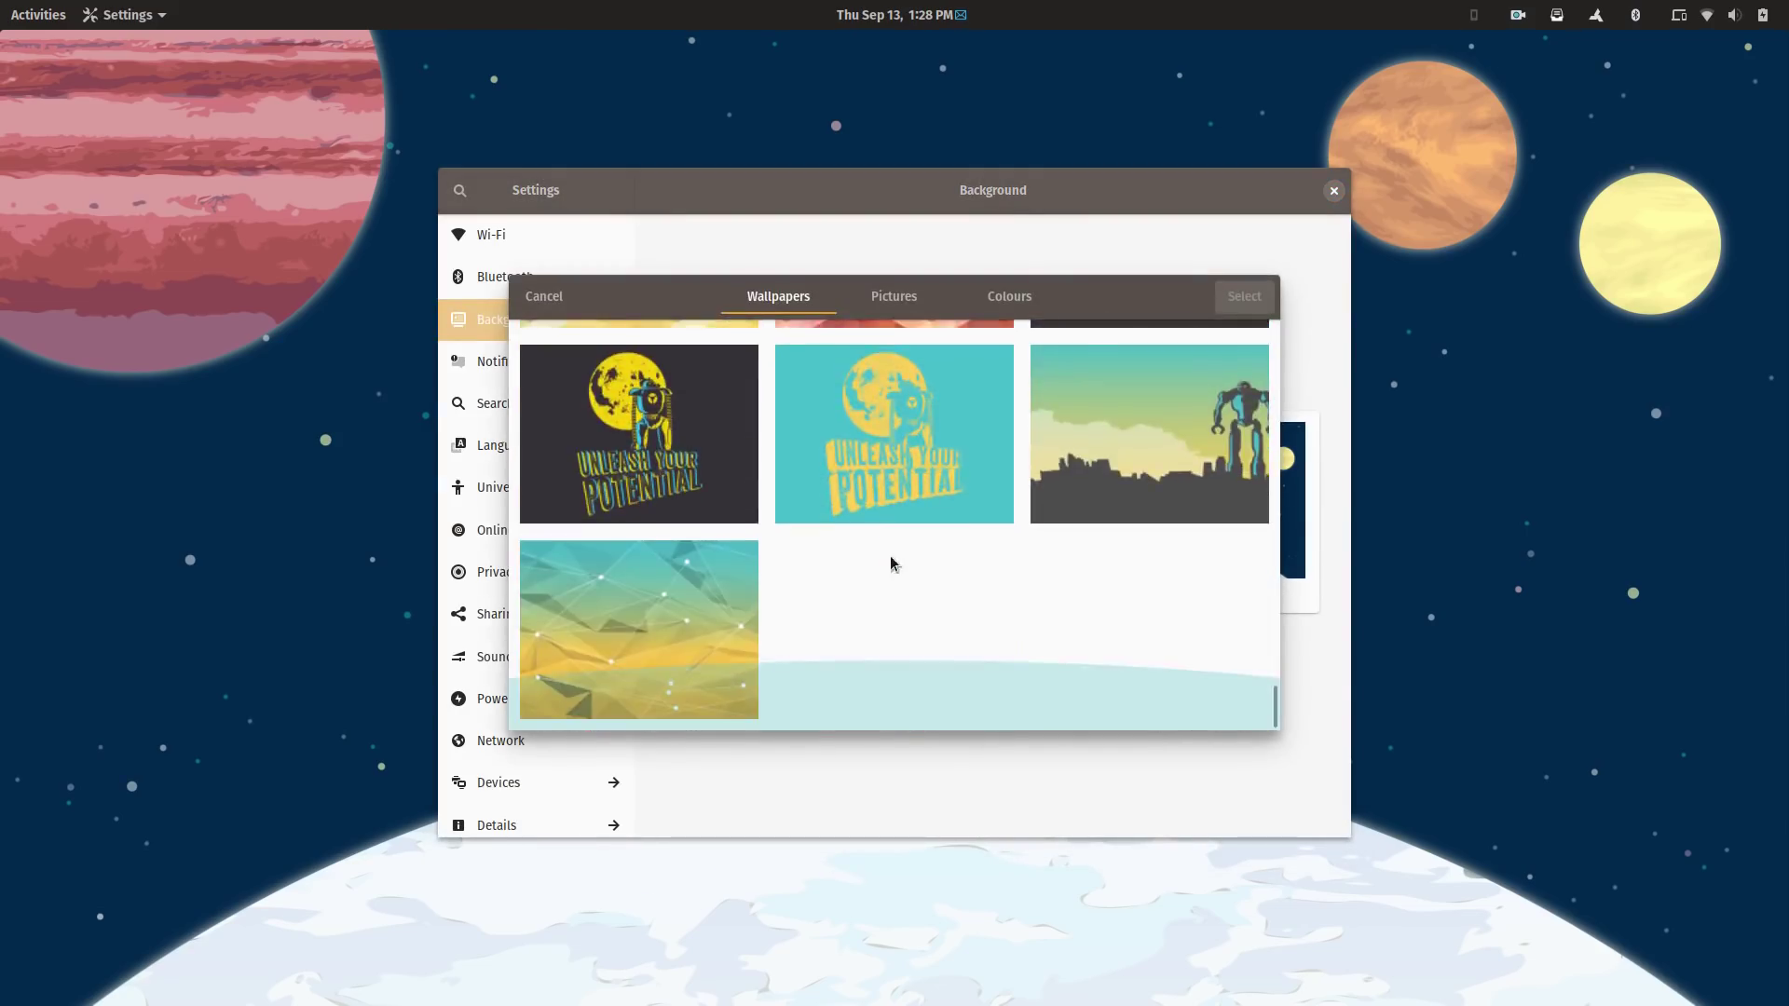
scroll(892, 564, up, 20)
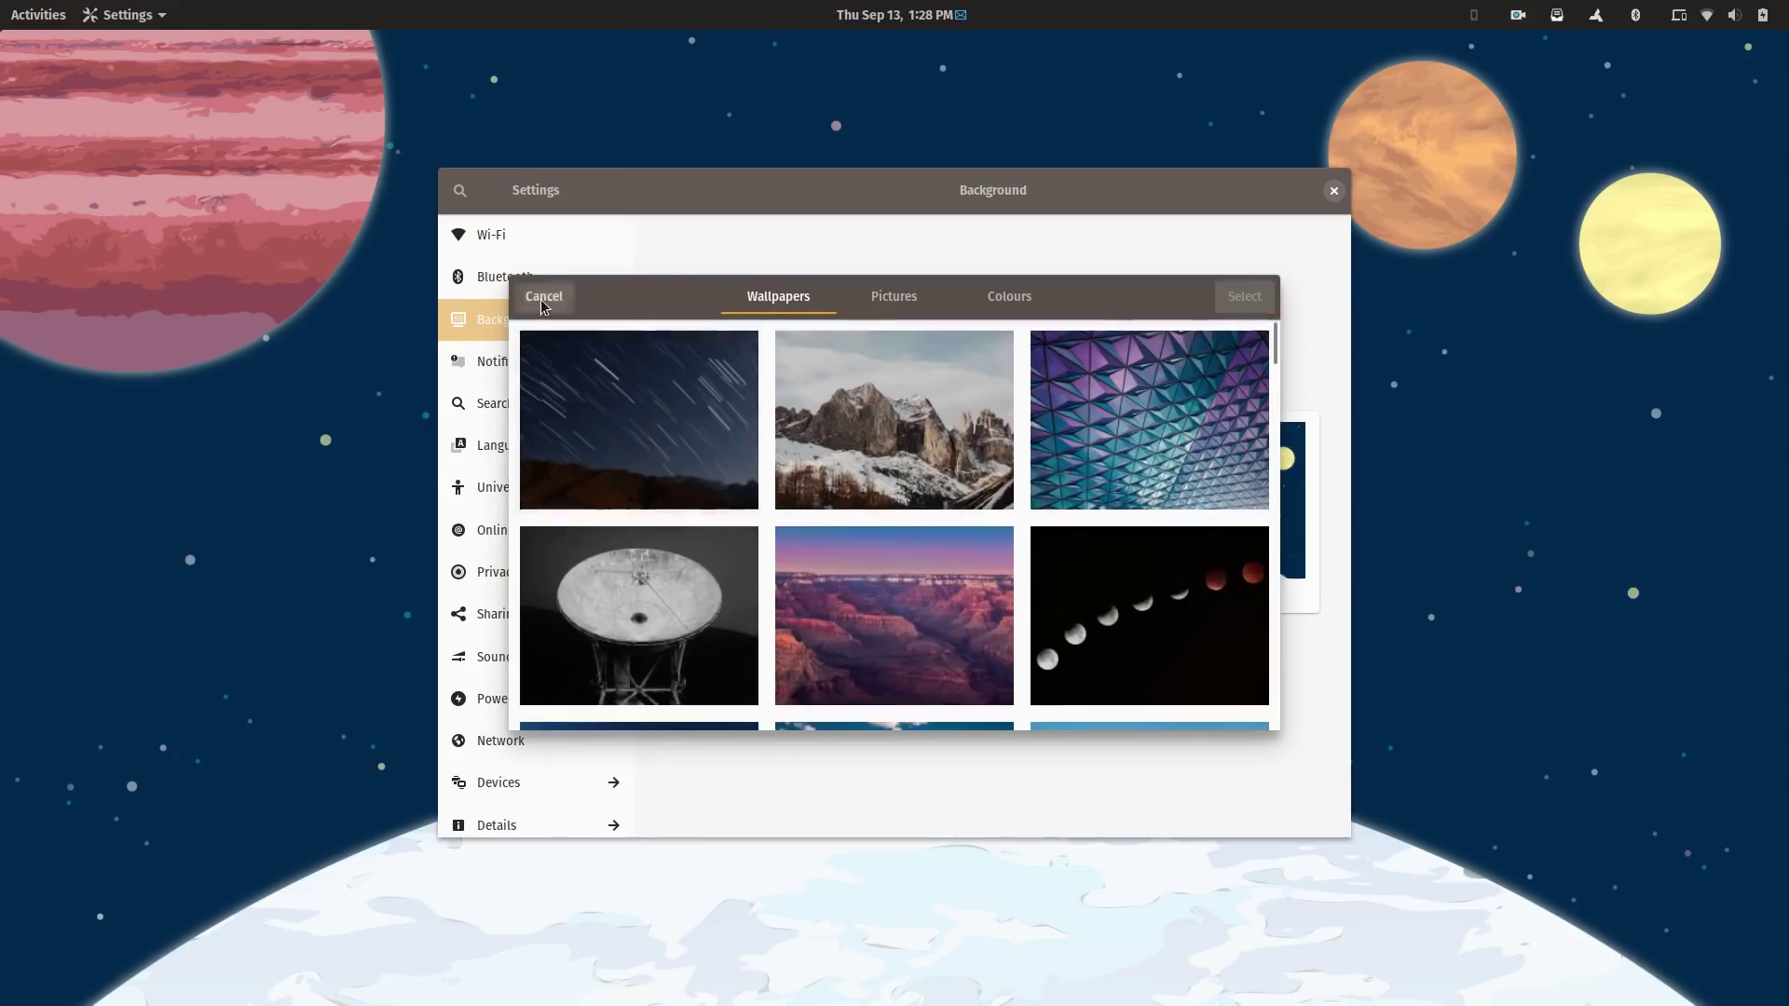
click(544, 296)
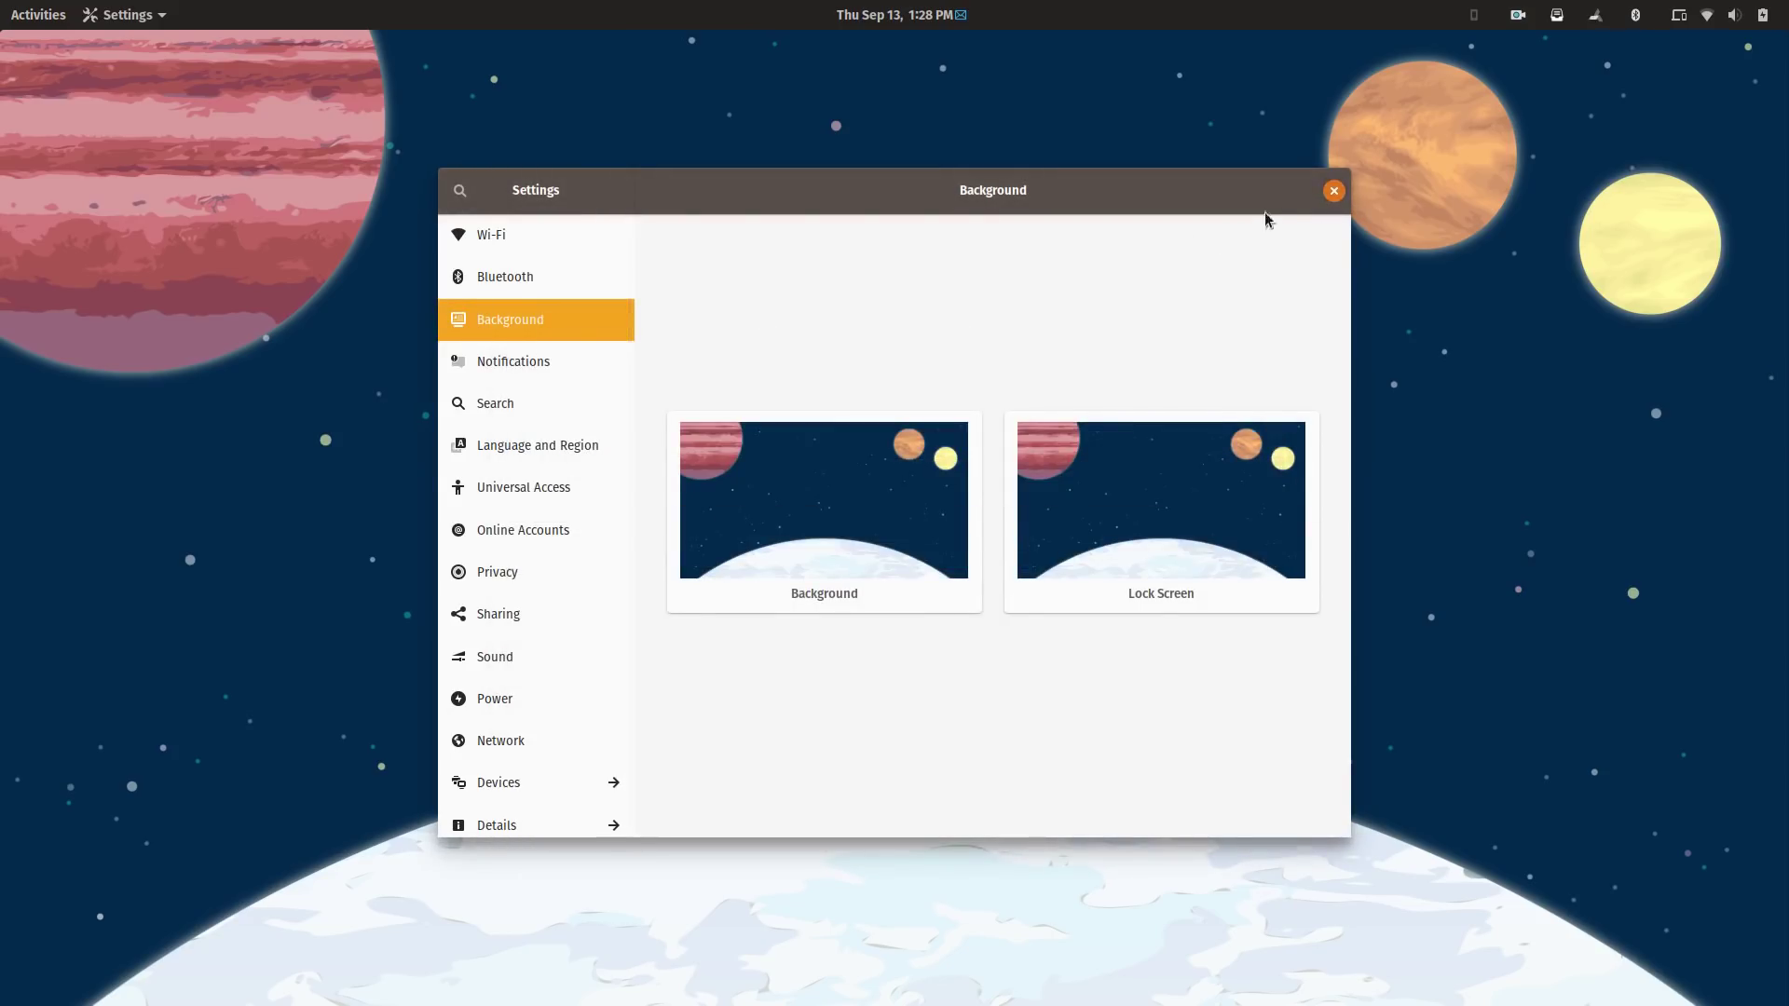
click(1334, 191)
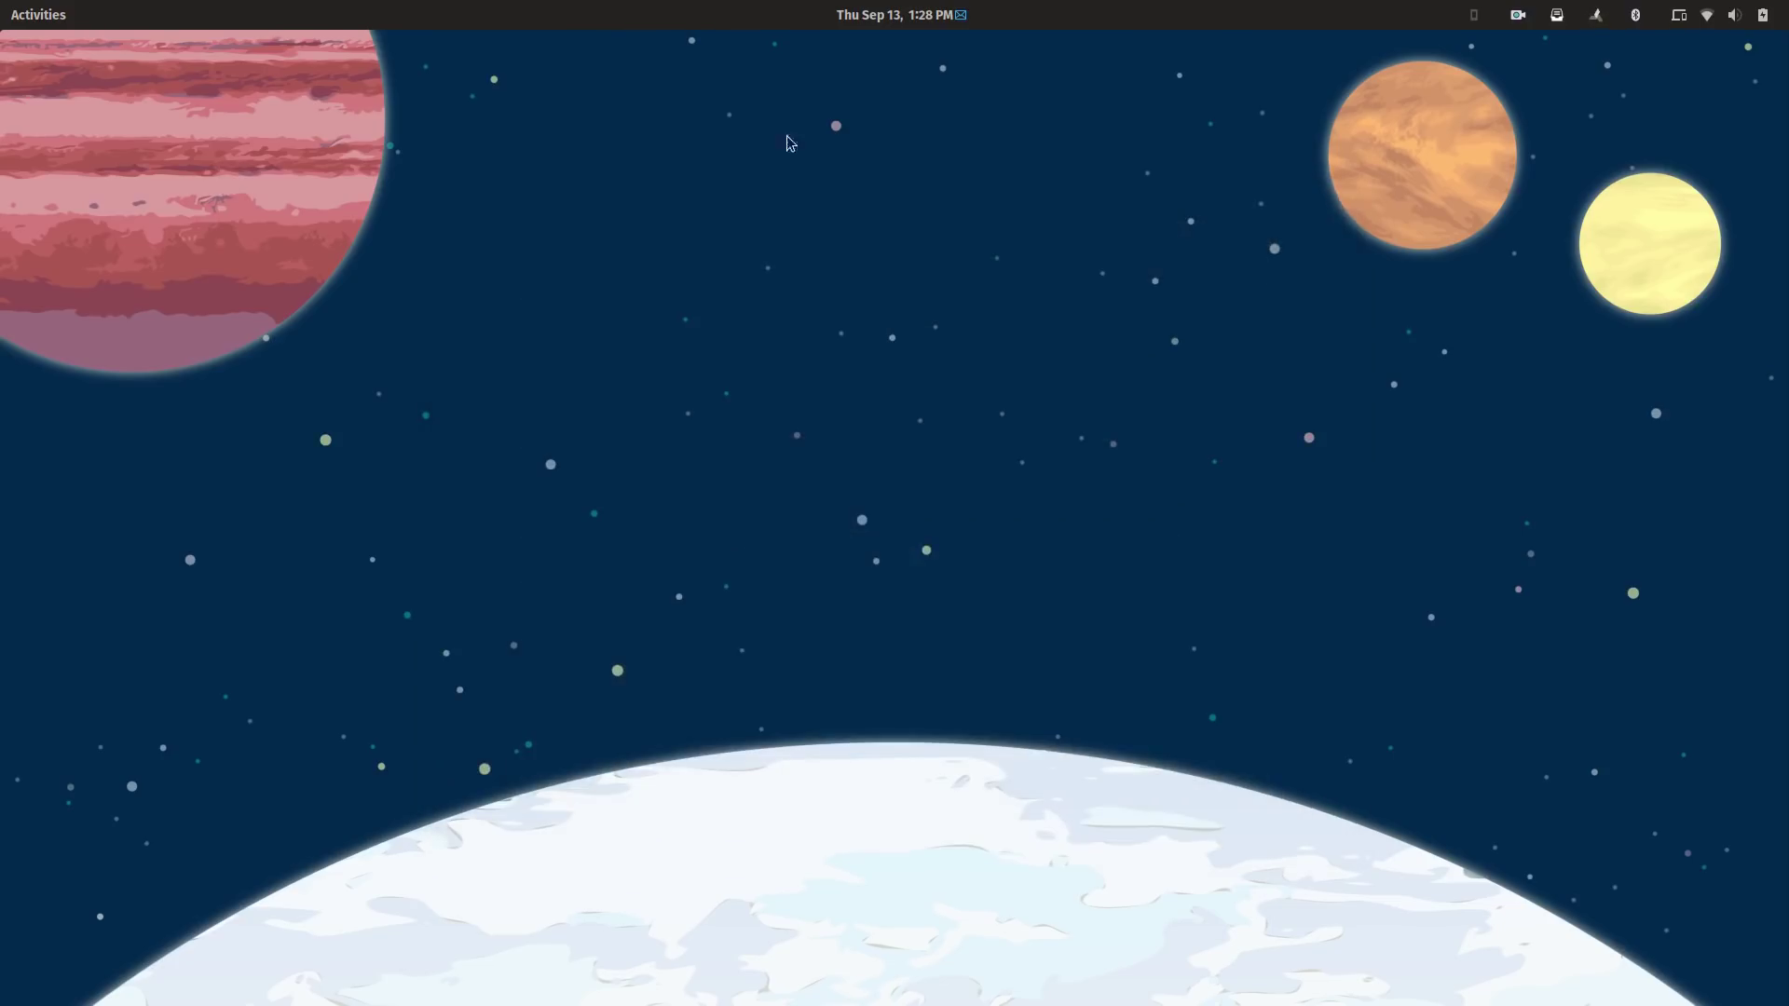
click(51, 23)
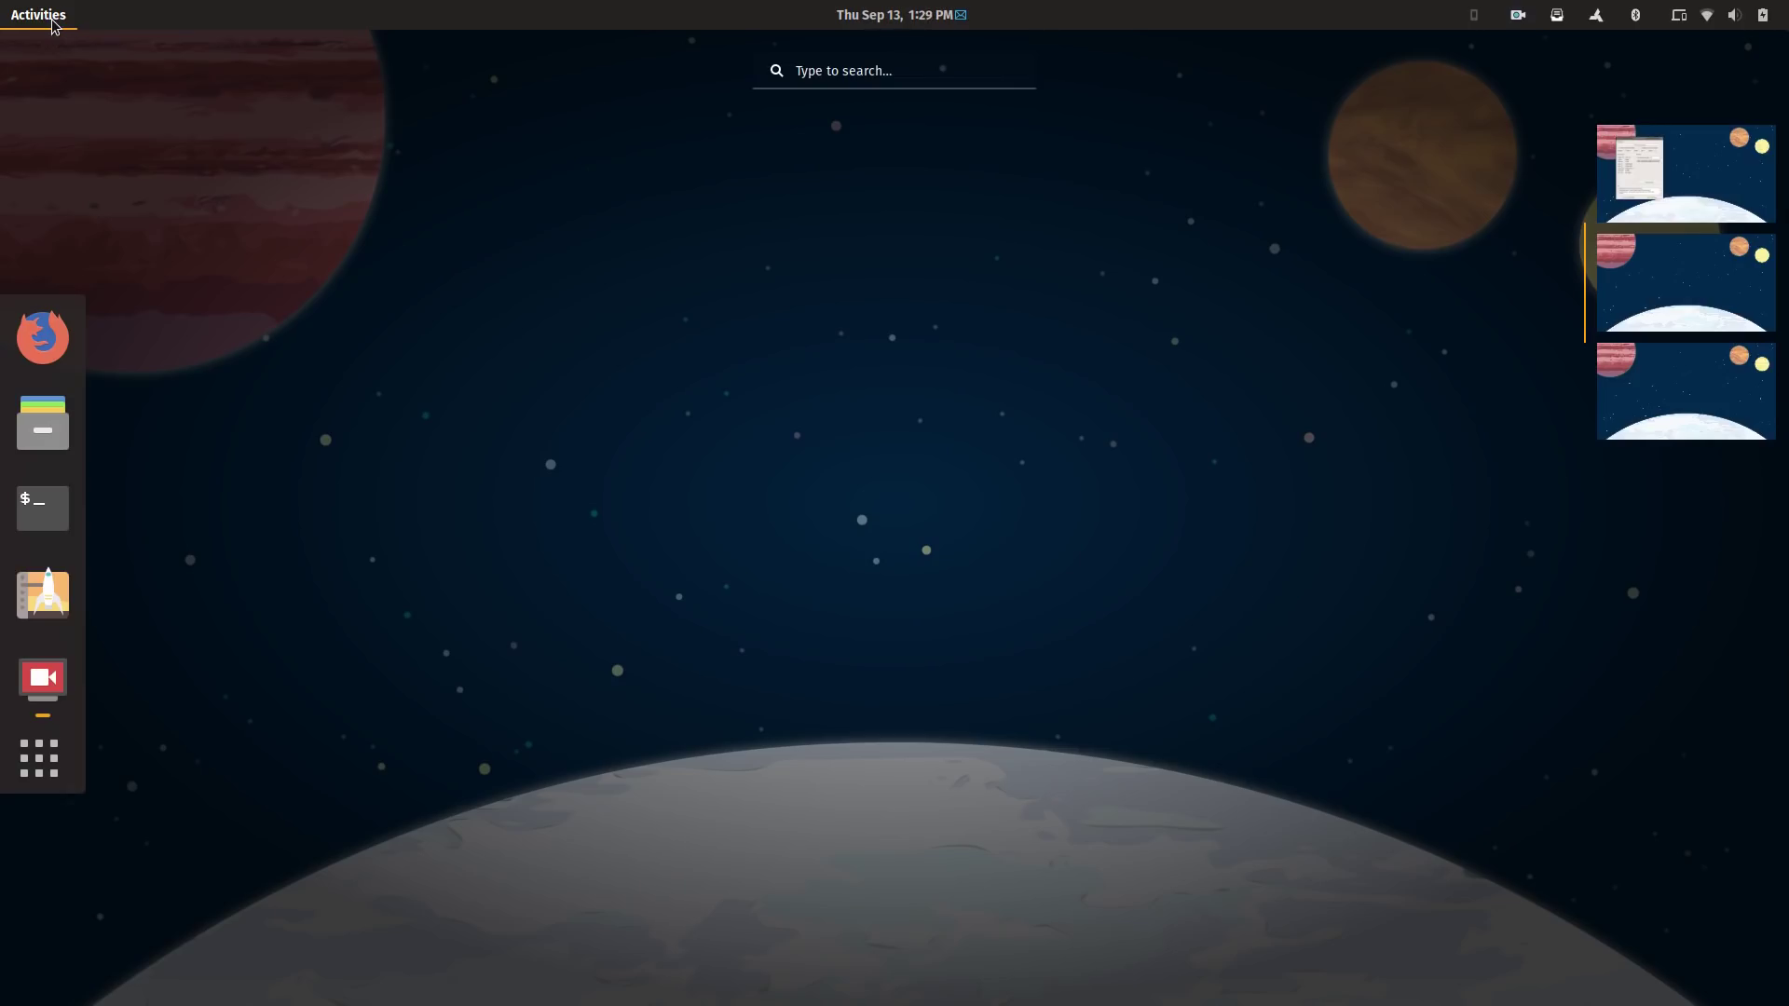
click(53, 20)
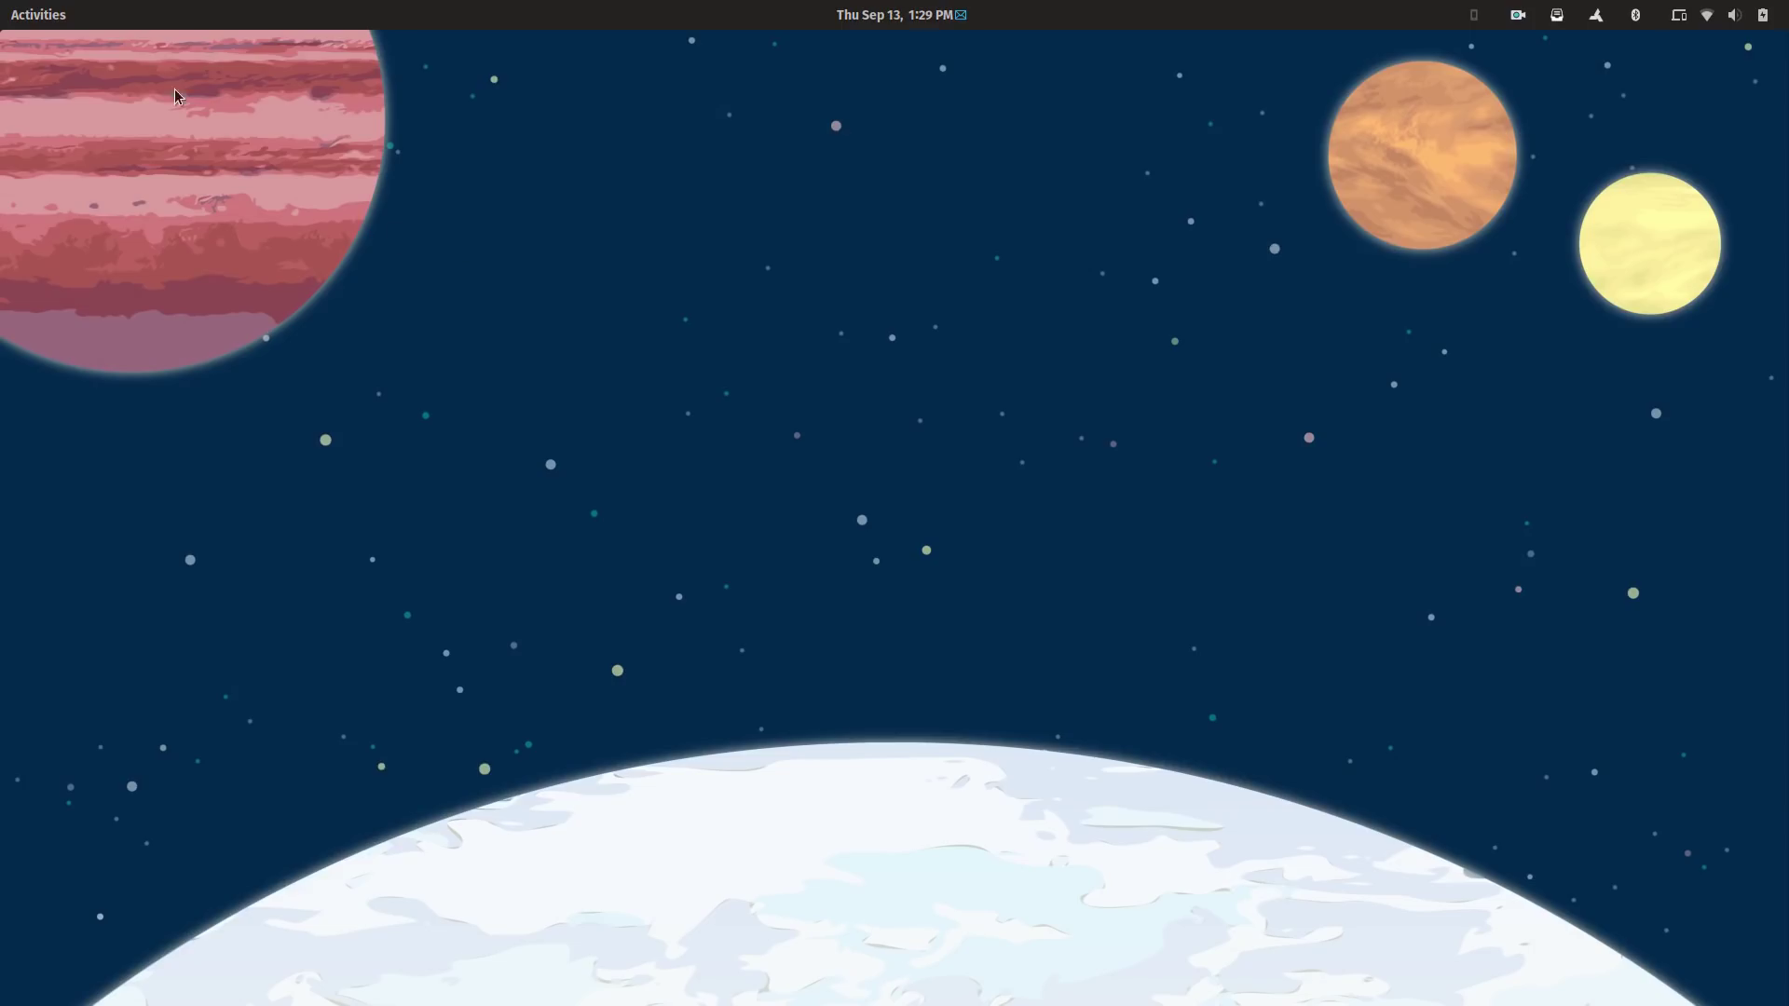
click(18, 24)
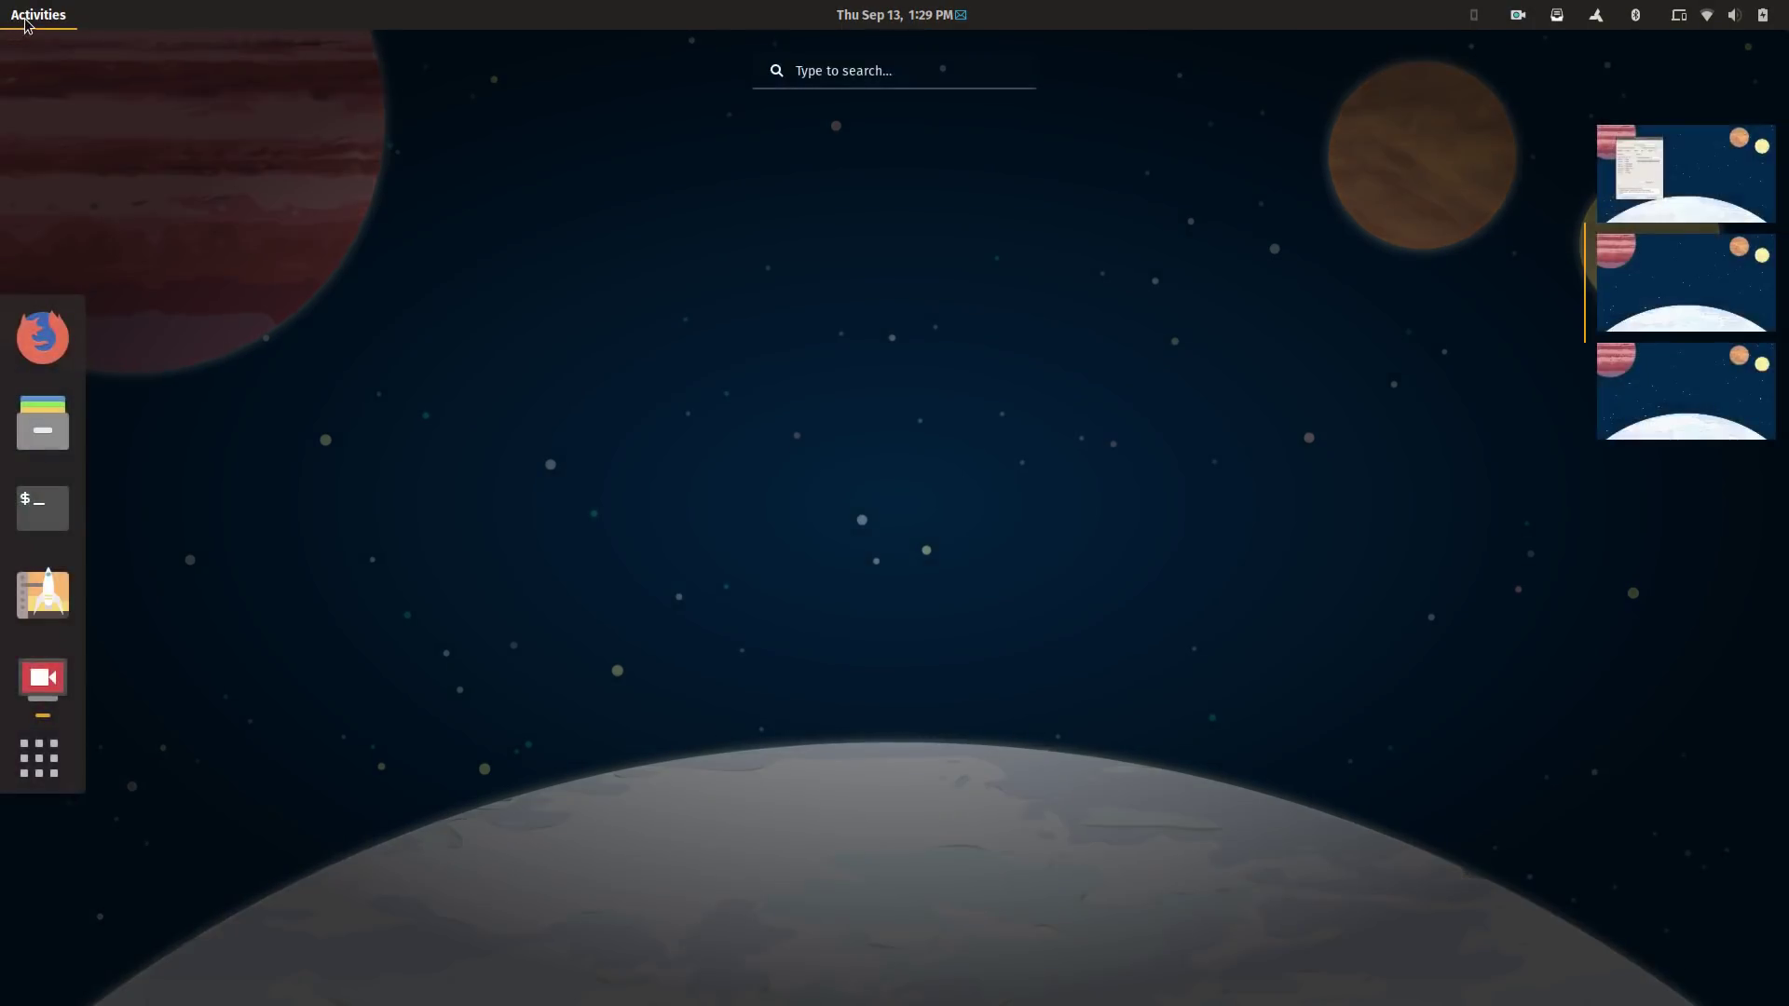
click(25, 24)
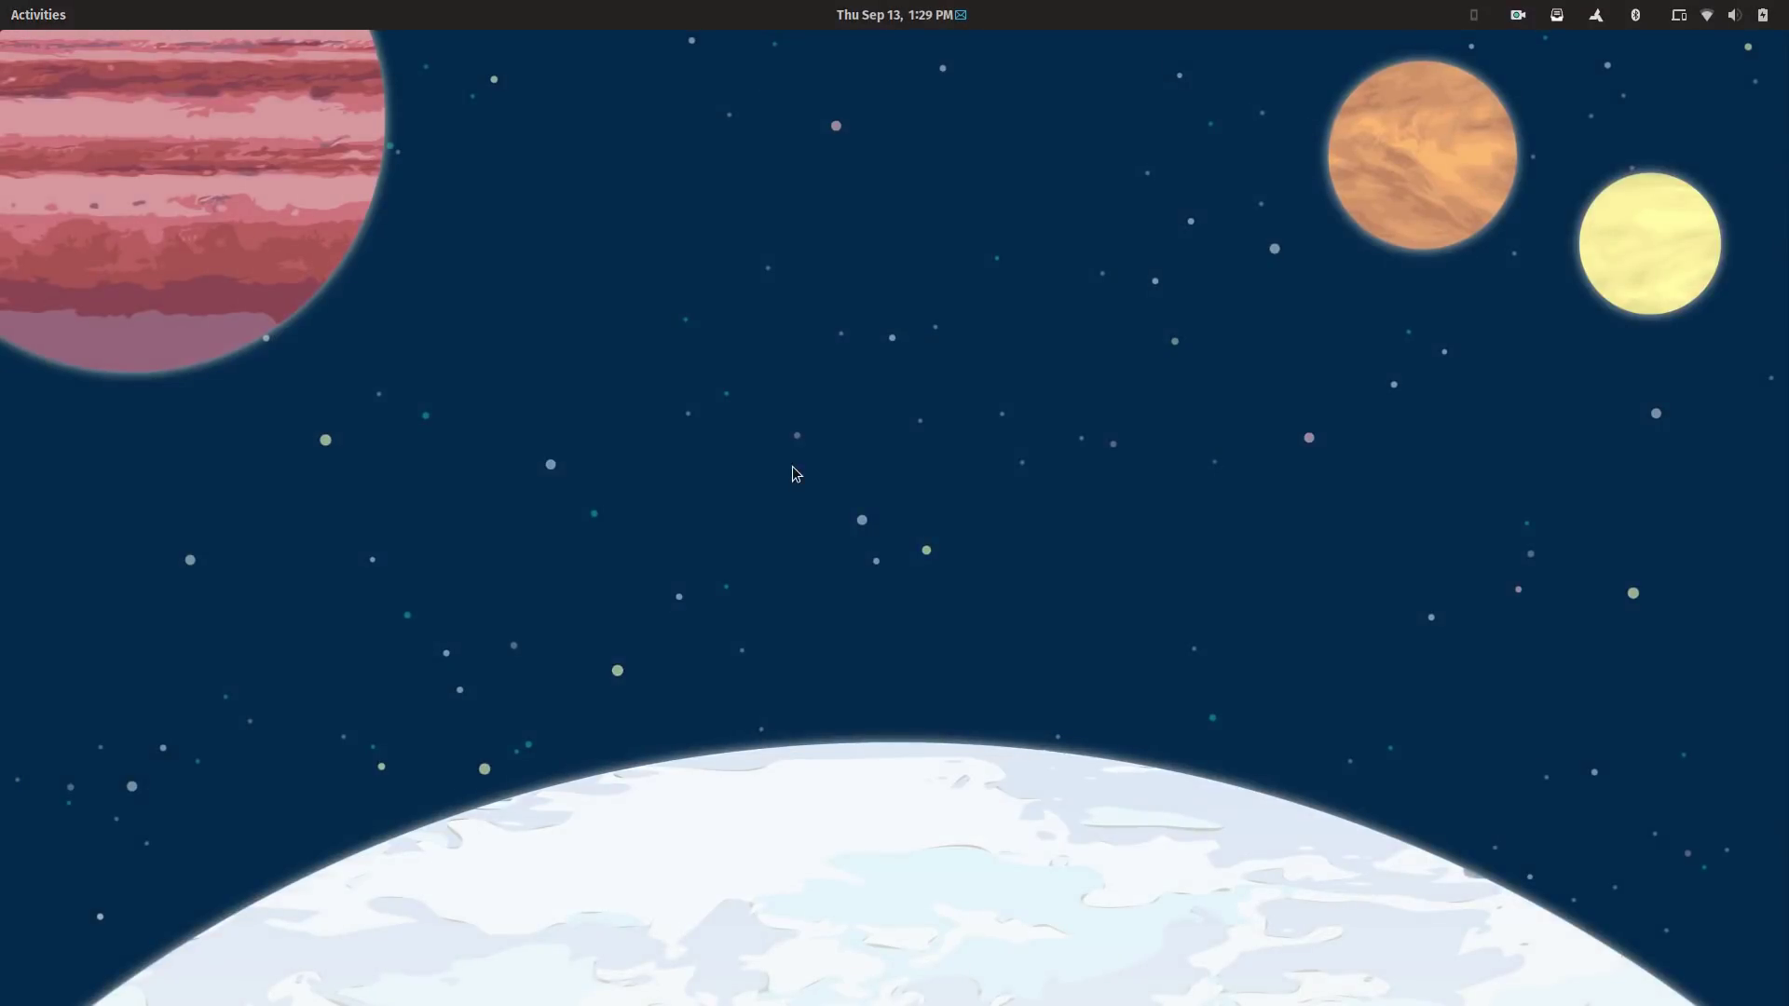